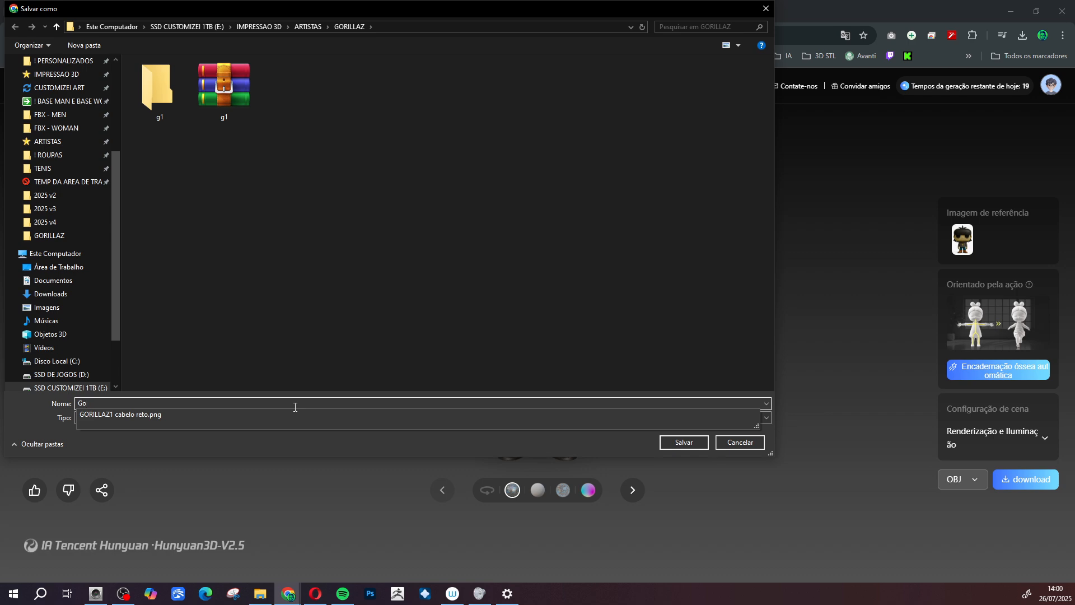
- Save the downloaded OBJ model archive as "GORILLAZ1 cabelo reto" in the GORILLAZ folder
{"action": "key", "text": "Down"}
{"action": "key", "text": "BackSpace"}
{"action": "key", "text": "BackSpace"}
{"action": "key", "text": "Return"}
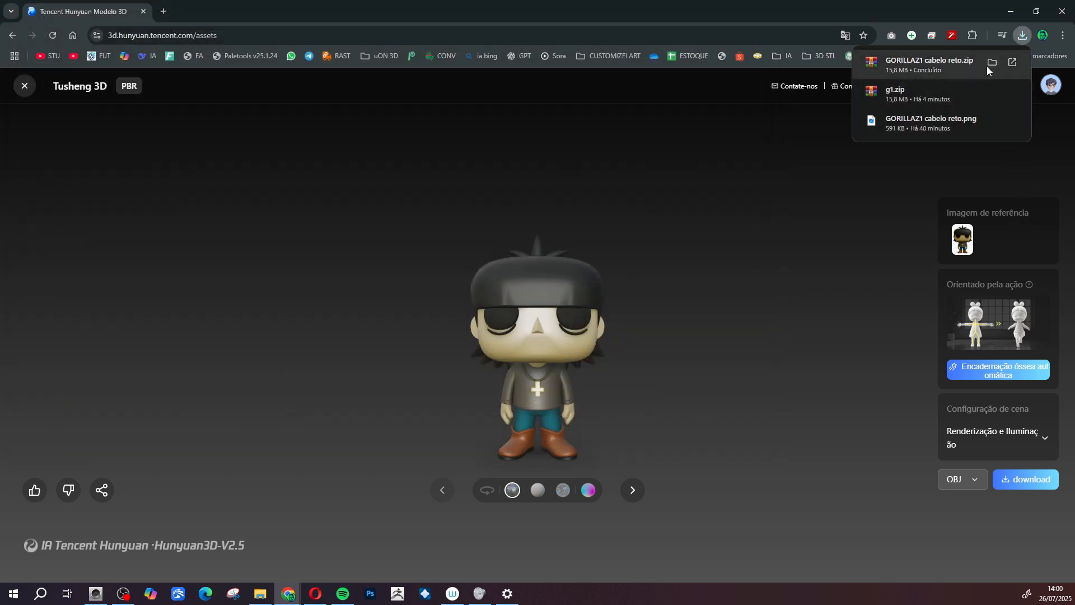
- Extract the "GORILLAZ1 cabelo reto" archive into a folder of the same name and open that folder
{"action": "left_click", "coordinate": [992, 65]}
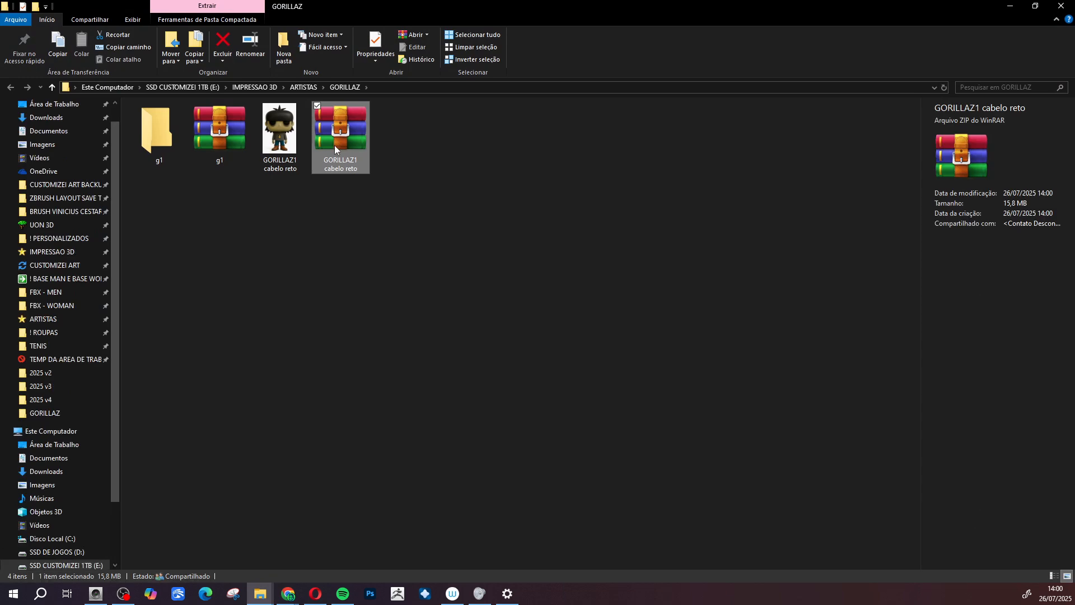
{"action": "right_click", "coordinate": [341, 145]}
{"action": "left_click", "coordinate": [381, 179]}
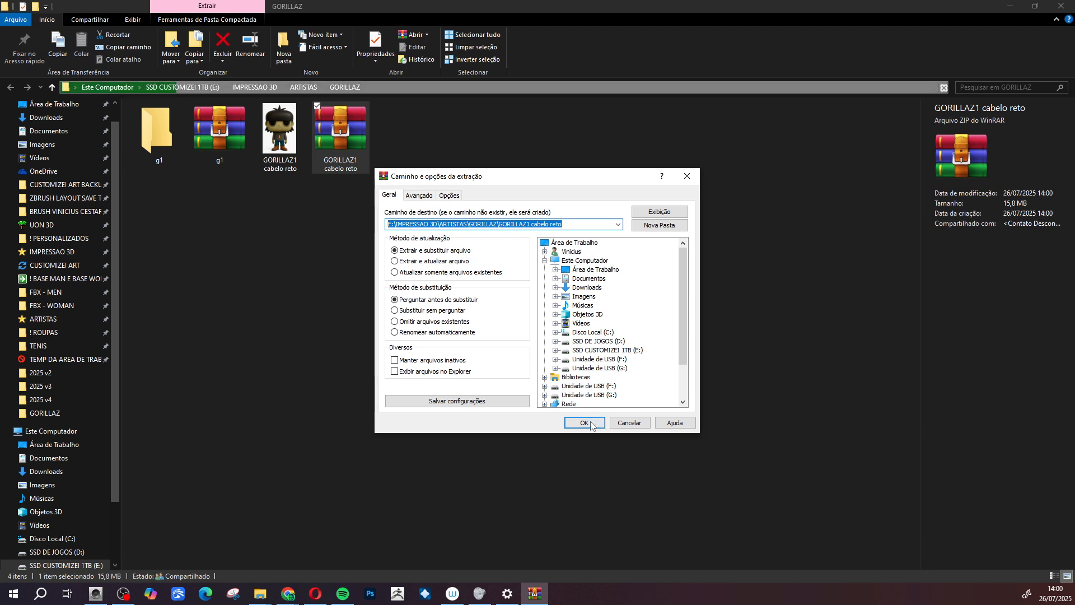
{"action": "left_click", "coordinate": [586, 421]}
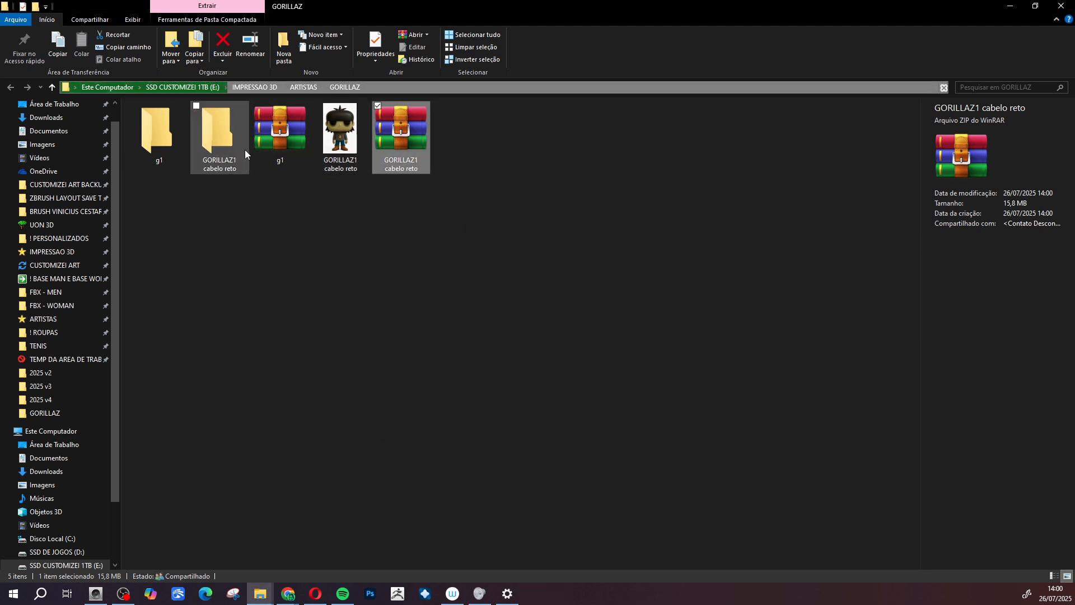
{"action": "double_click", "coordinate": [230, 140]}
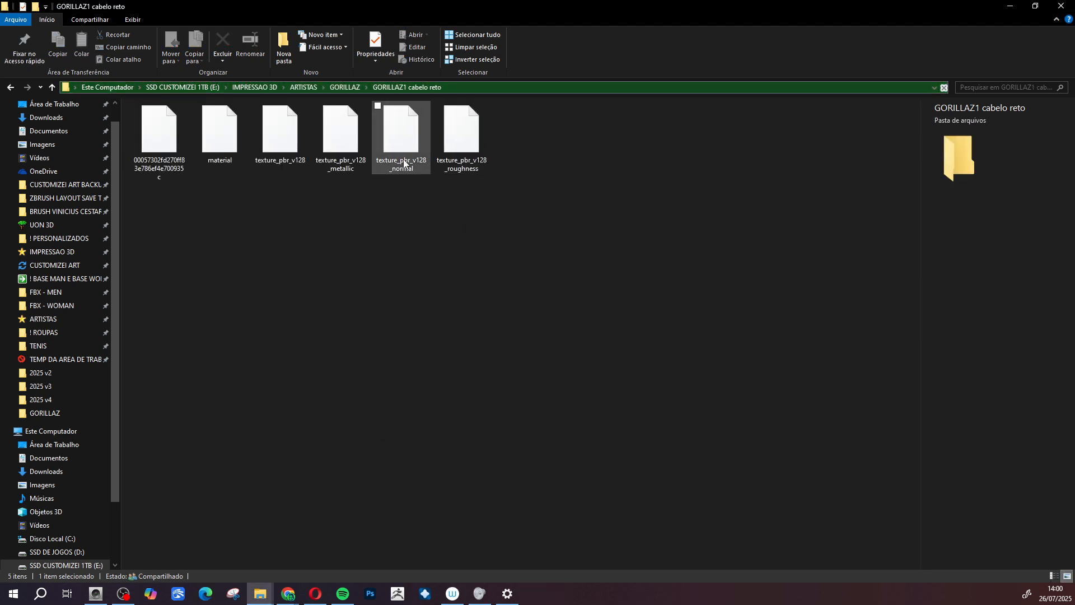
- Delete the material file and all texture_pbr_v128 files from the extracted folder, keeping only the model file
{"action": "left_click_drag", "start_coordinate": [563, 223], "coordinate": [230, 121]}
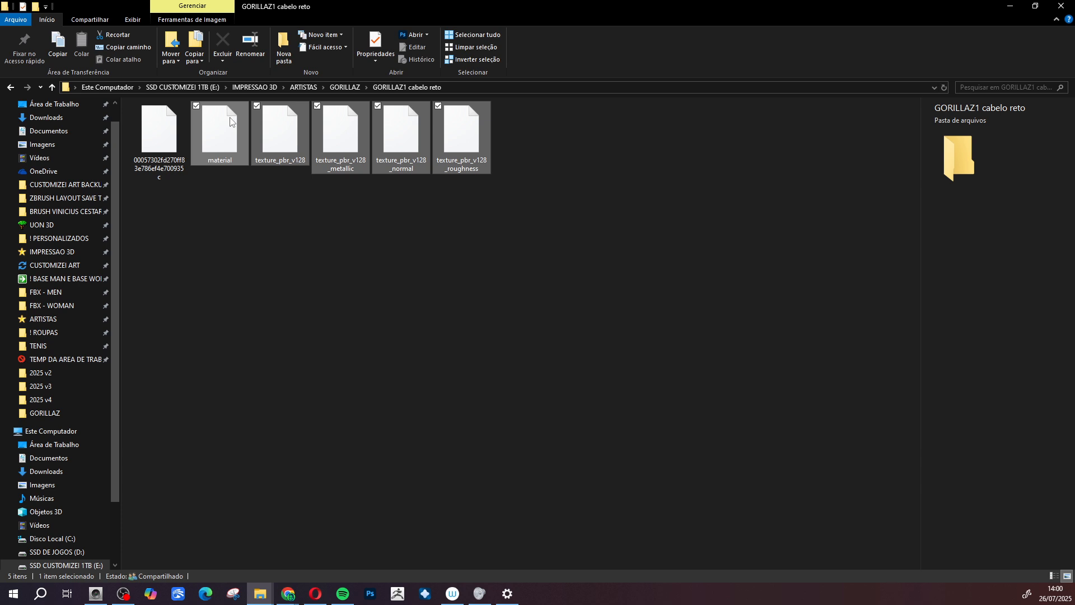
{"action": "key", "text": "Delete"}
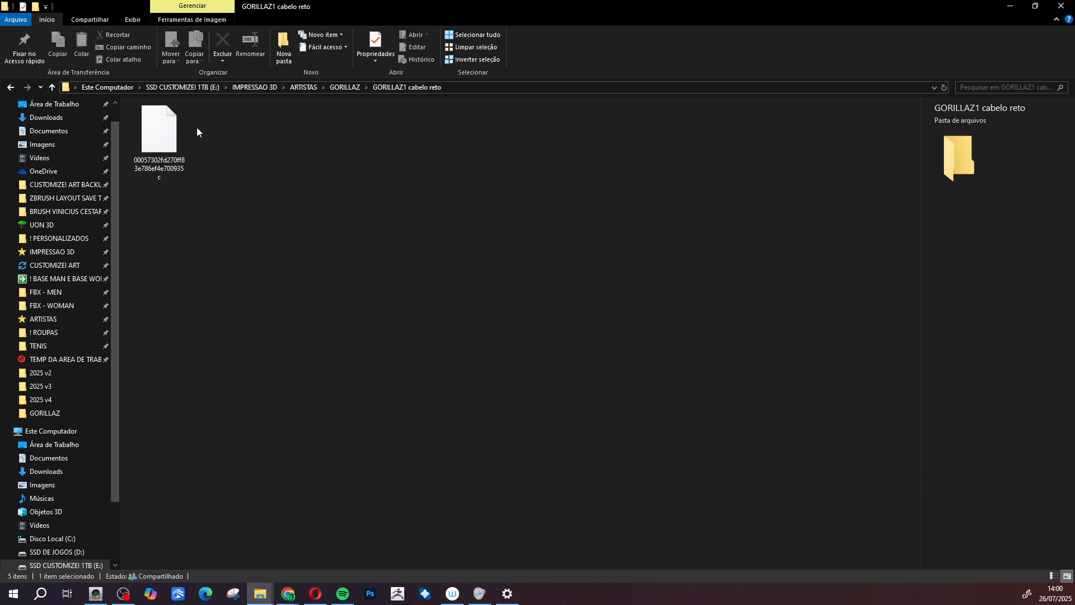
{"action": "left_click", "coordinate": [168, 139]}
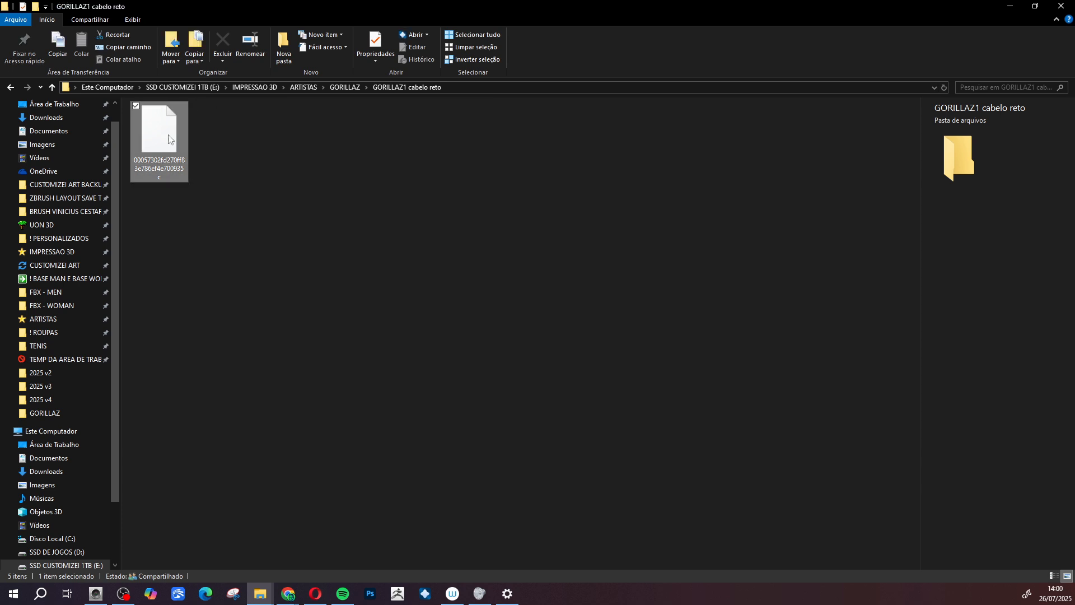
- Show the folder's contents as a detailed list and check the remaining file's type
{"action": "left_click", "coordinate": [1054, 576]}
{"action": "left_click", "coordinate": [329, 137]}
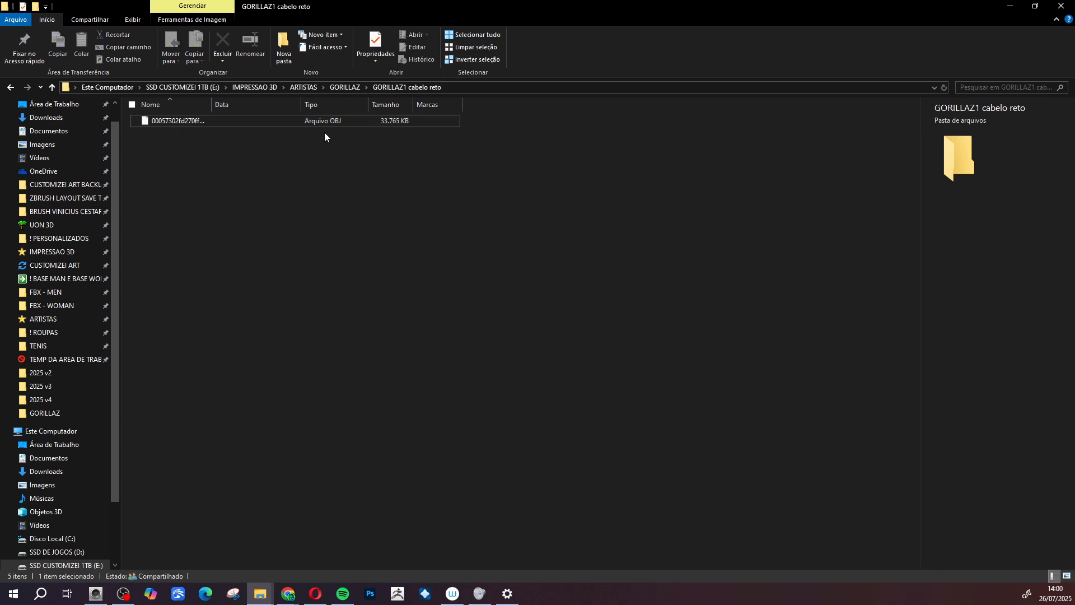
{"action": "left_click", "coordinate": [309, 123]}
{"action": "left_click", "coordinate": [220, 131]}
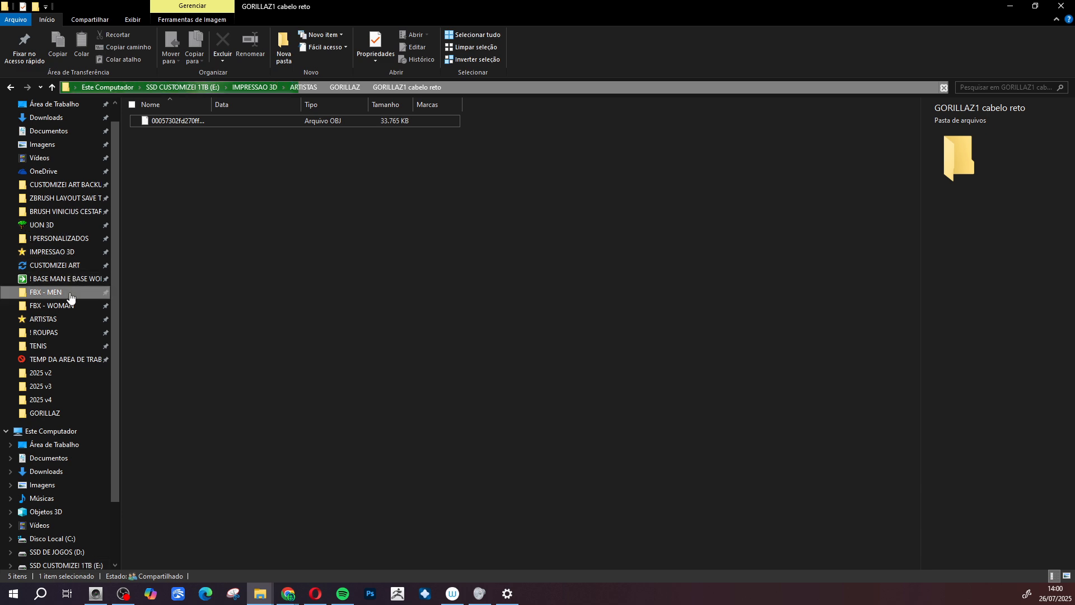
- Open the project "BASE-MASCULINO -v1 - Copia-sem roupas" from the FBX - MEN folder in ZBrush
{"action": "left_click", "coordinate": [70, 292]}
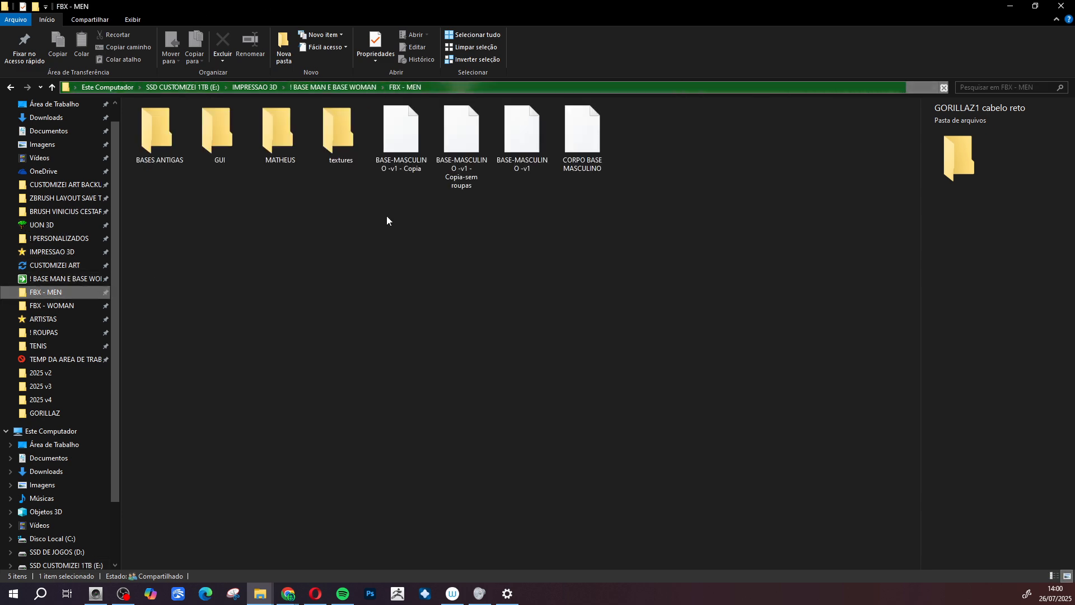
{"action": "left_click", "coordinate": [465, 141]}
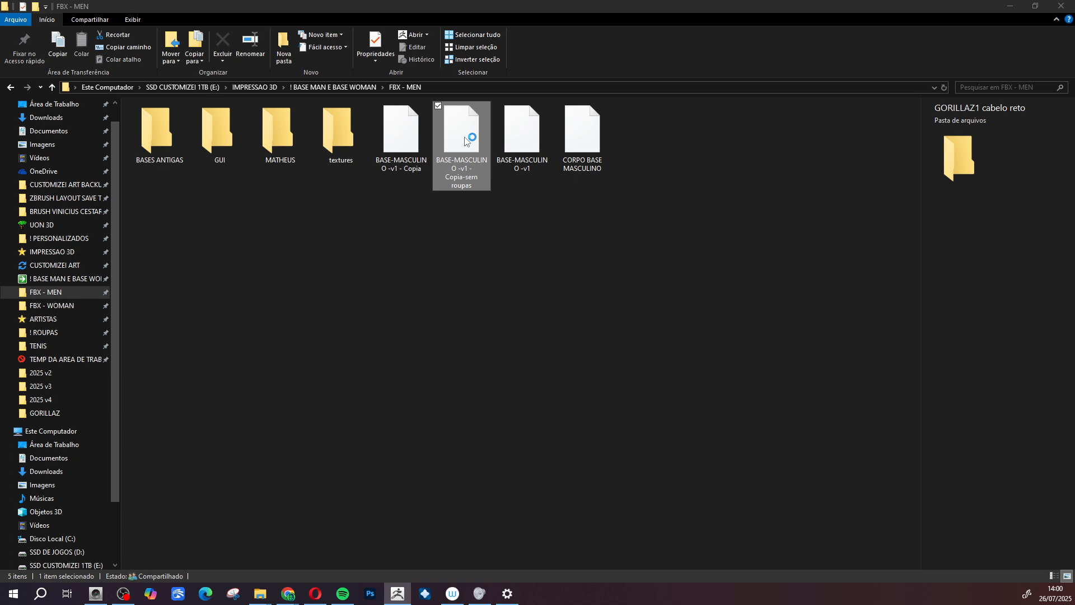
{"action": "left_click", "coordinate": [1011, 7]}
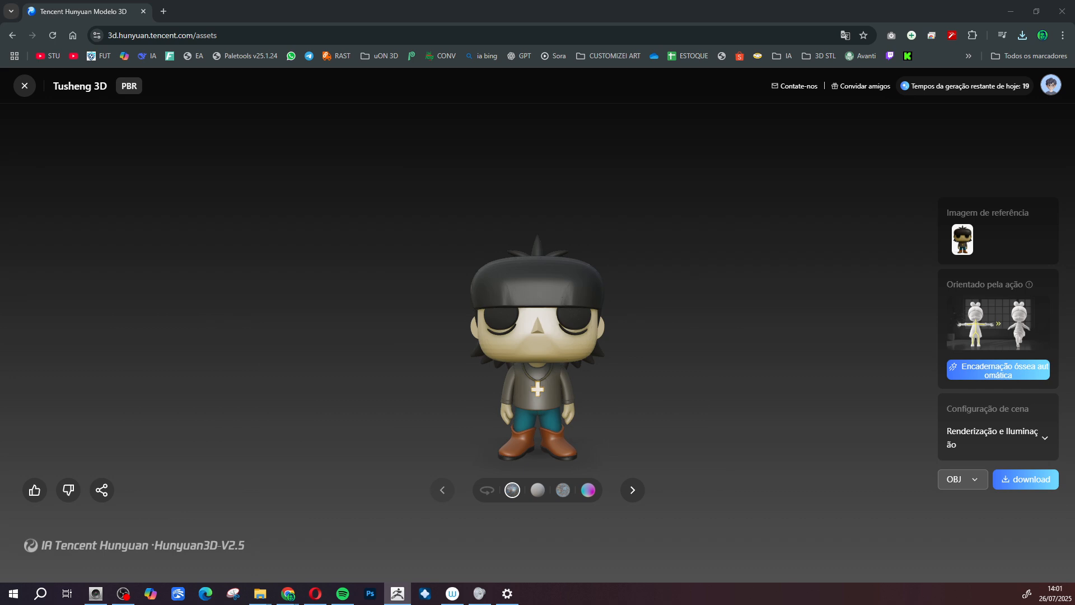
{"action": "left_click_drag", "start_coordinate": [1074, 162], "coordinate": [375, 66]}
{"action": "left_click", "coordinate": [733, 65]}
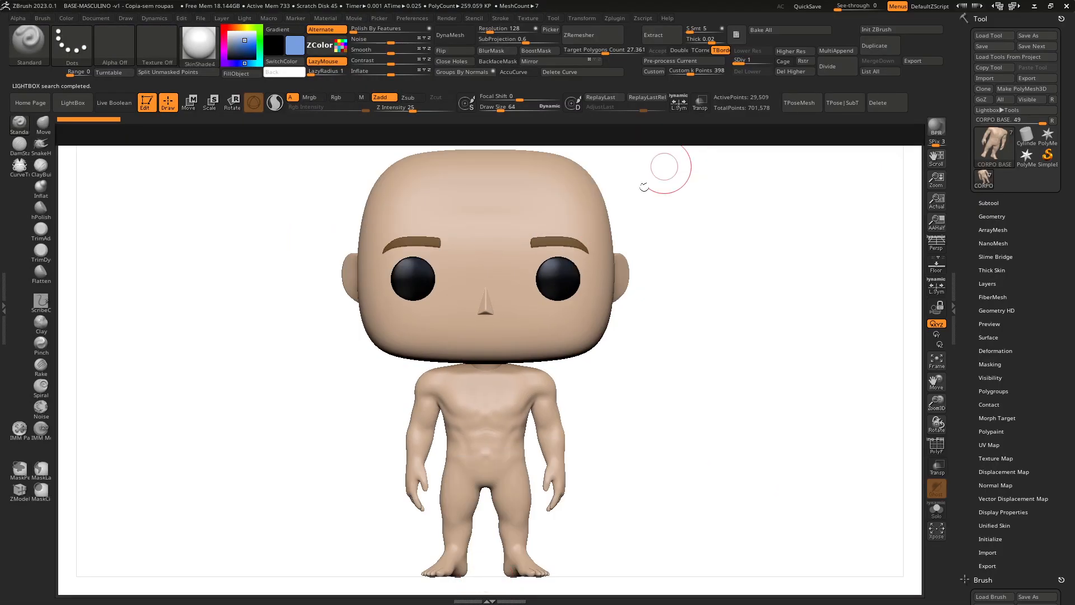
{"action": "key", "text": "comma"}
{"action": "left_click_drag", "start_coordinate": [691, 464], "coordinate": [672, 510]}
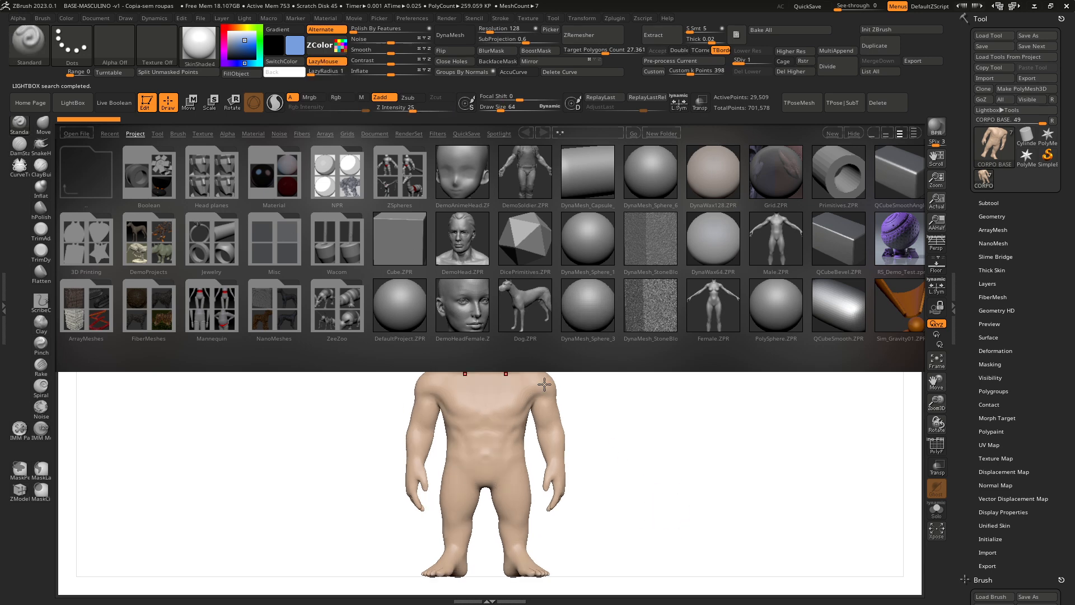
{"action": "left_click", "coordinate": [78, 135]}
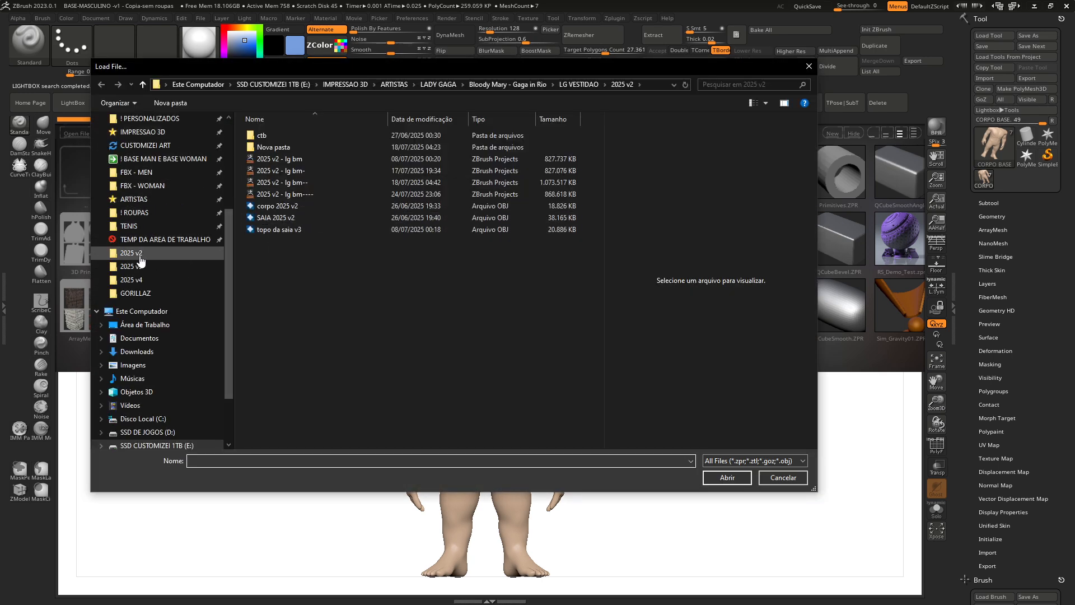
{"action": "scroll", "coordinate": [147, 206], "scroll_direction": "up", "scroll_amount": 1}
{"action": "left_click", "coordinate": [140, 212]}
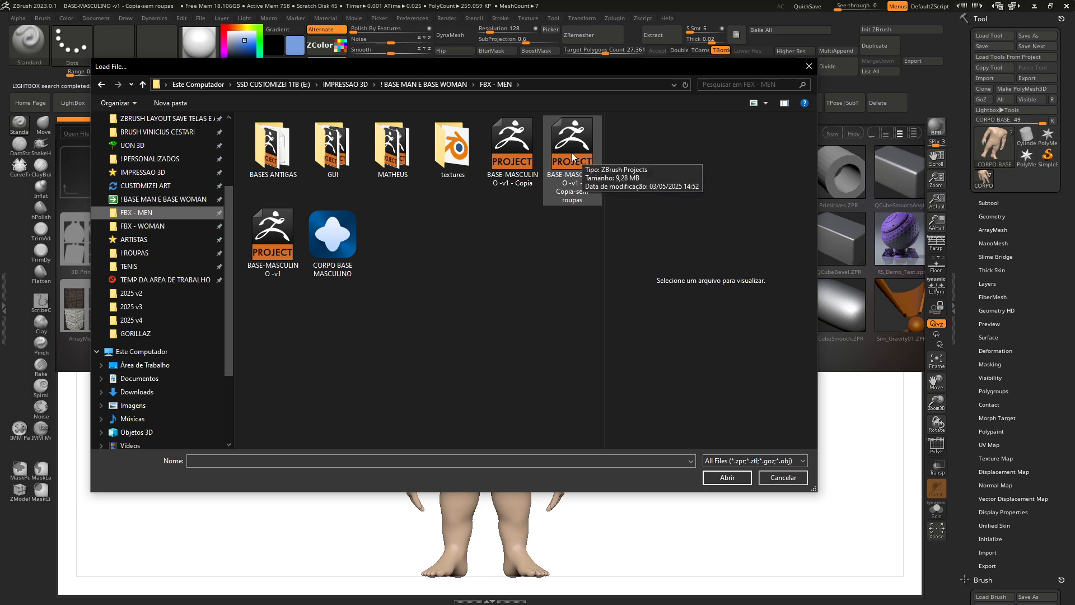
{"action": "left_click", "coordinate": [783, 477]}
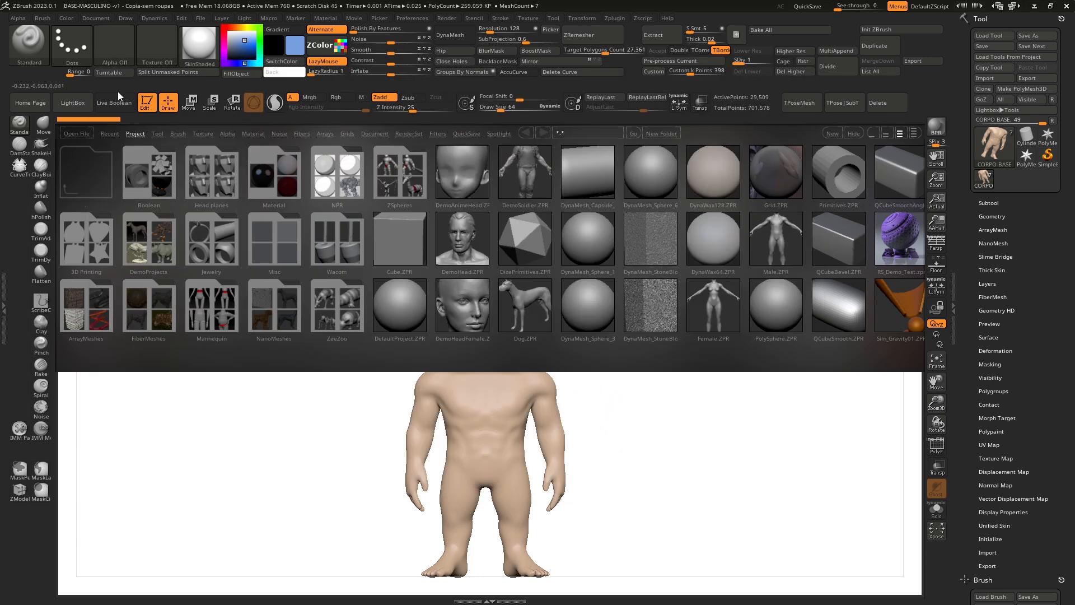
{"action": "left_click", "coordinate": [77, 99]}
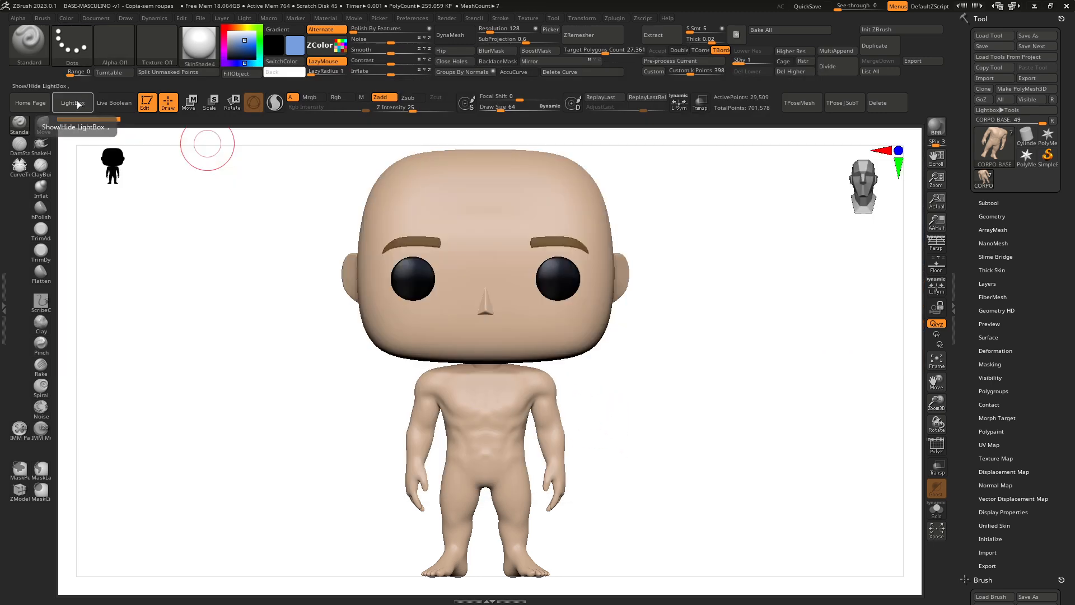
{"action": "mouse_move", "coordinate": [800, 354]}
{"action": "left_mouse_down"}
{"action": "mouse_move", "coordinate": [741, 388]}
{"action": "mouse_move", "coordinate": [698, 386]}
{"action": "mouse_move", "coordinate": [784, 396]}
{"action": "mouse_move", "coordinate": [804, 372]}
{"action": "left_mouse_up"}
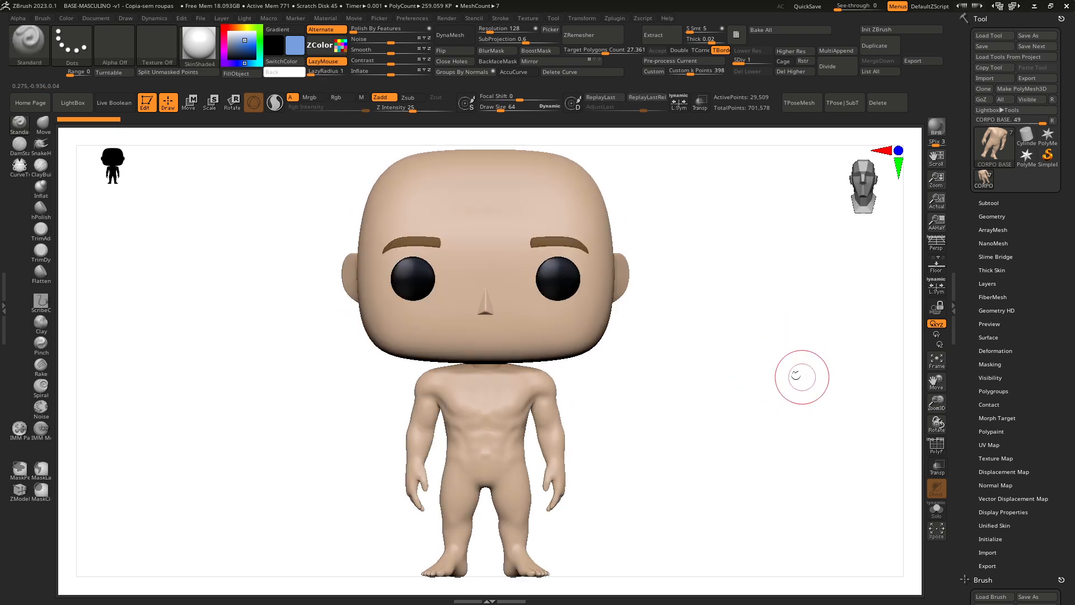
- Expand the CABECA BASE subtool folder and hide the CORPO BASE subtool
{"action": "left_click", "coordinate": [993, 203]}
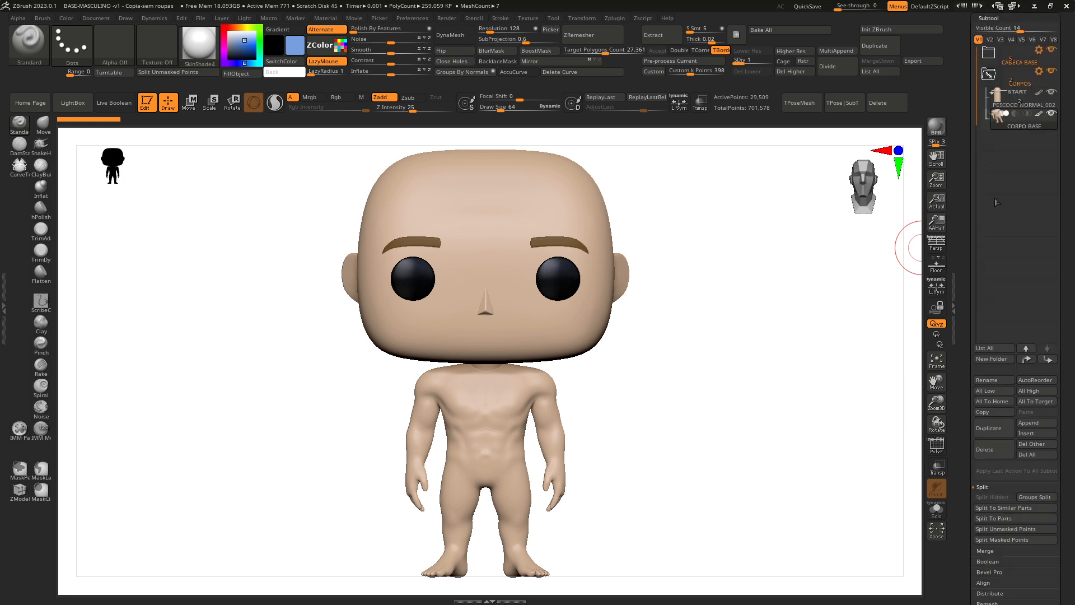
{"action": "left_click", "coordinate": [999, 100]}
{"action": "left_click", "coordinate": [988, 53]}
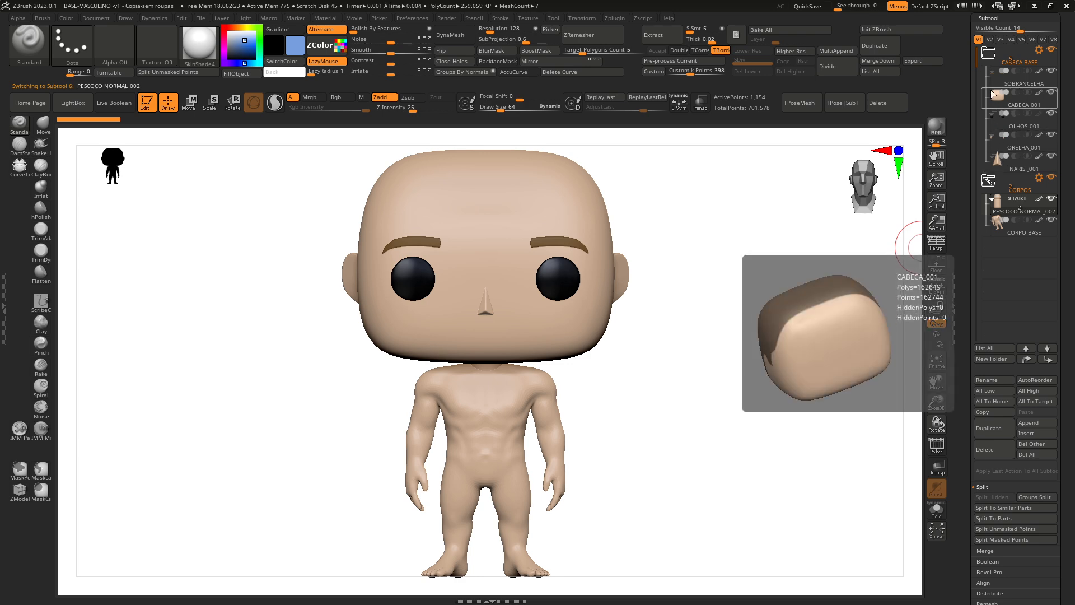
{"action": "mouse_move", "coordinate": [1004, 113]}
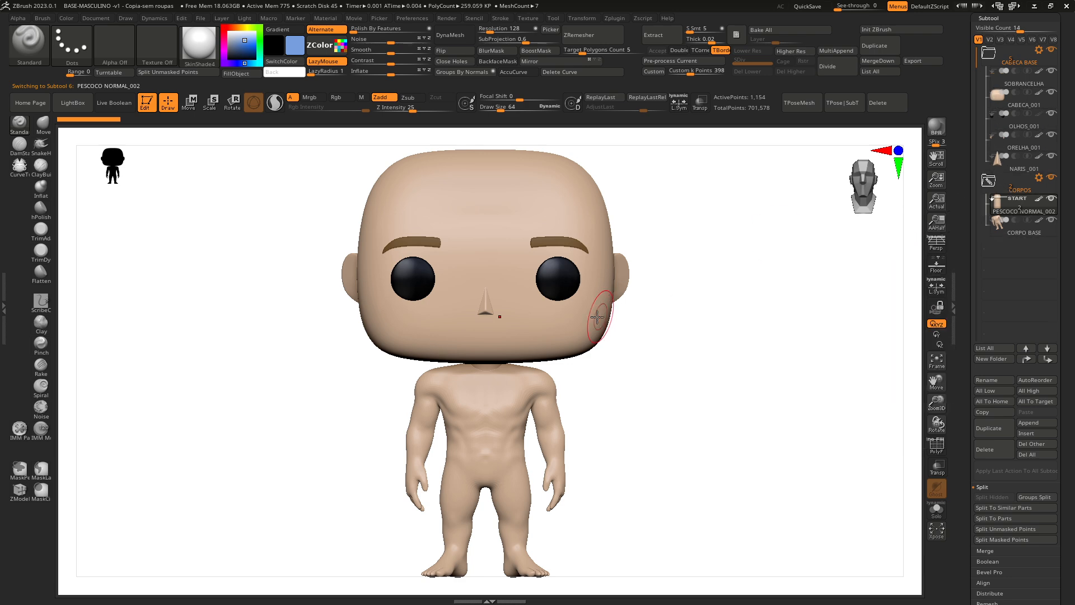
{"action": "left_click", "coordinate": [1051, 220]}
- Append the OBJ file from the "GORILLAZ1 cabelo reto" folder as a new subtool
{"action": "left_click_drag", "start_coordinate": [684, 412], "coordinate": [713, 392]}
{"action": "left_click_drag", "start_coordinate": [683, 359], "coordinate": [646, 370]}
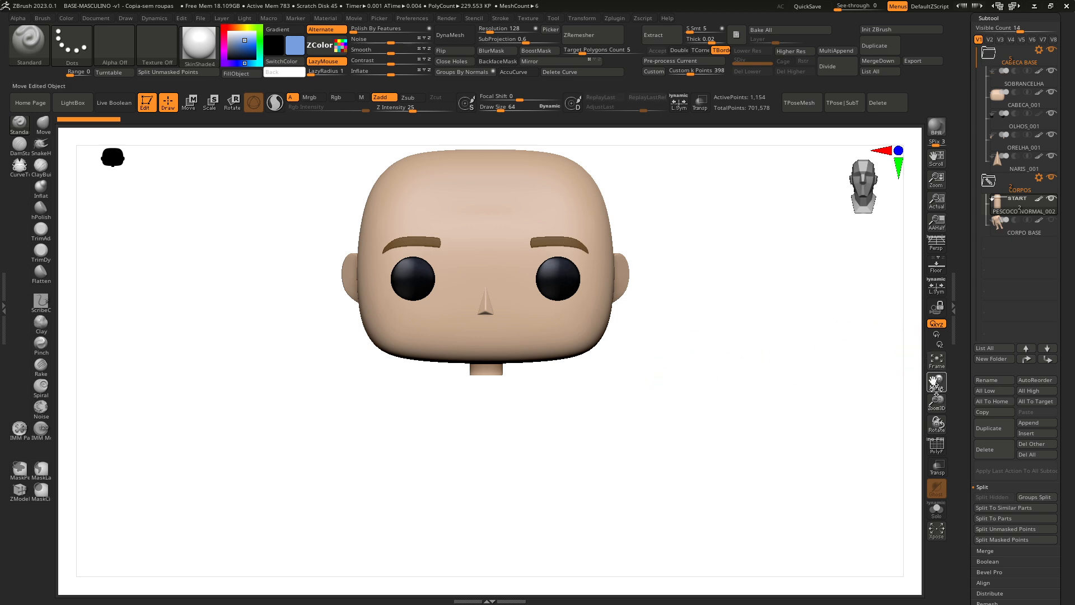
{"action": "left_click_drag", "start_coordinate": [936, 382], "coordinate": [906, 467]}
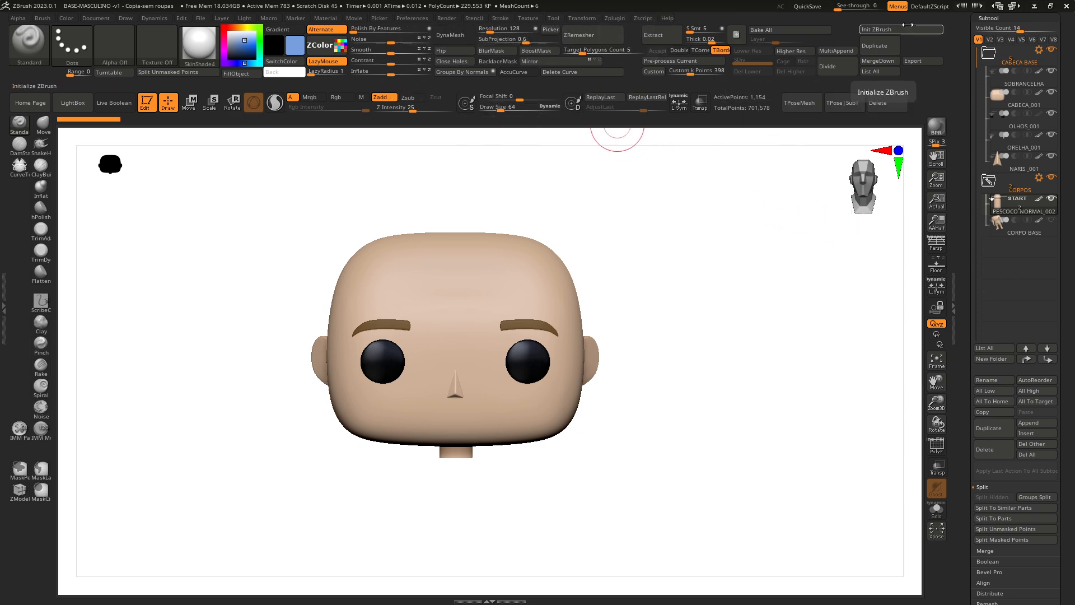
{"action": "left_click", "coordinate": [846, 51]}
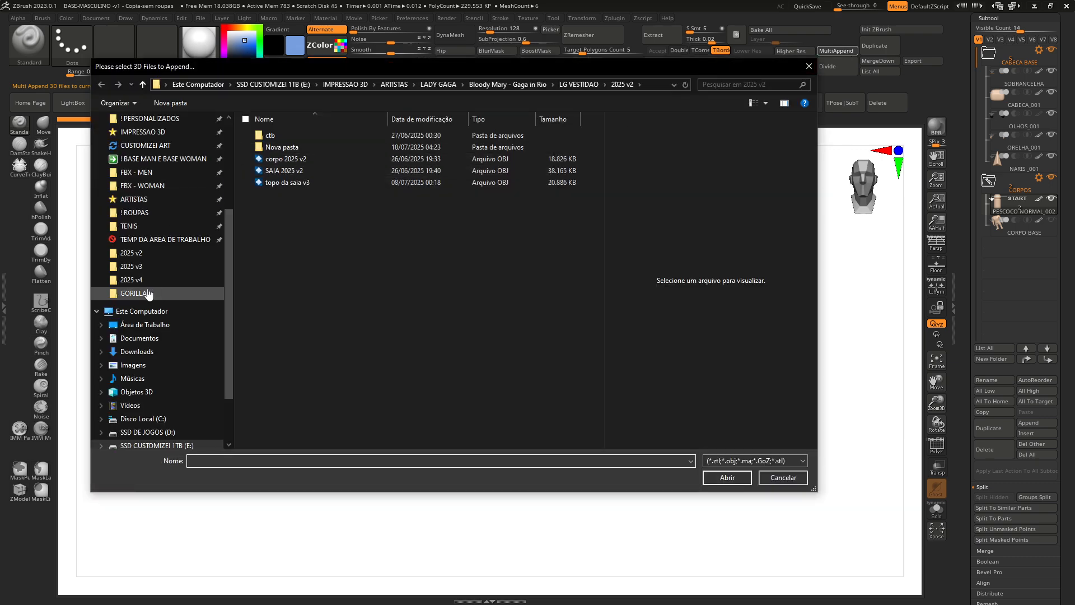
{"action": "left_click", "coordinate": [148, 294]}
{"action": "double_click", "coordinate": [334, 158]}
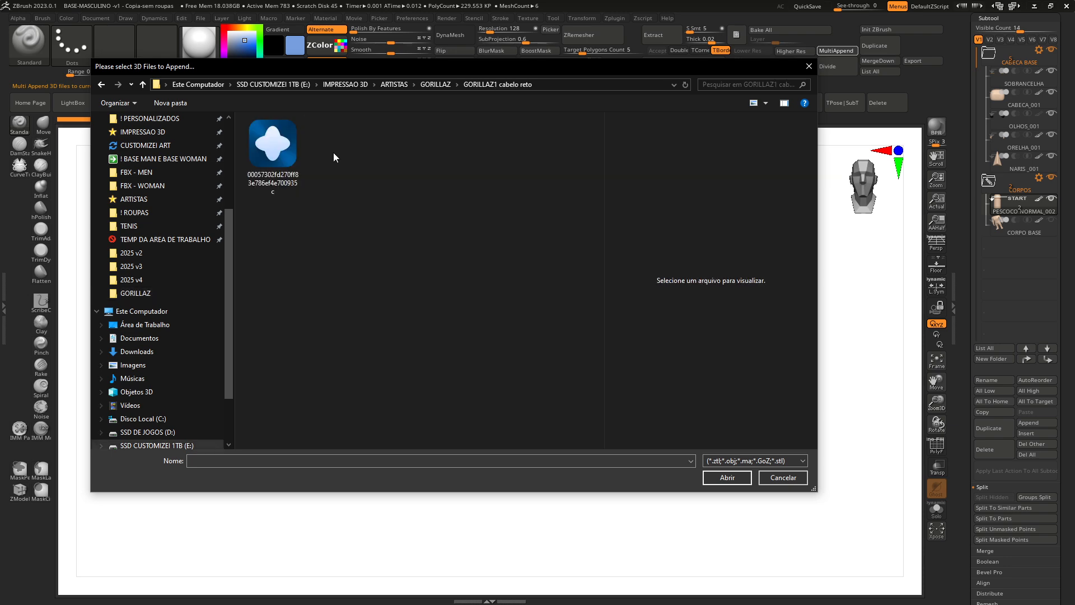
{"action": "double_click", "coordinate": [278, 151]}
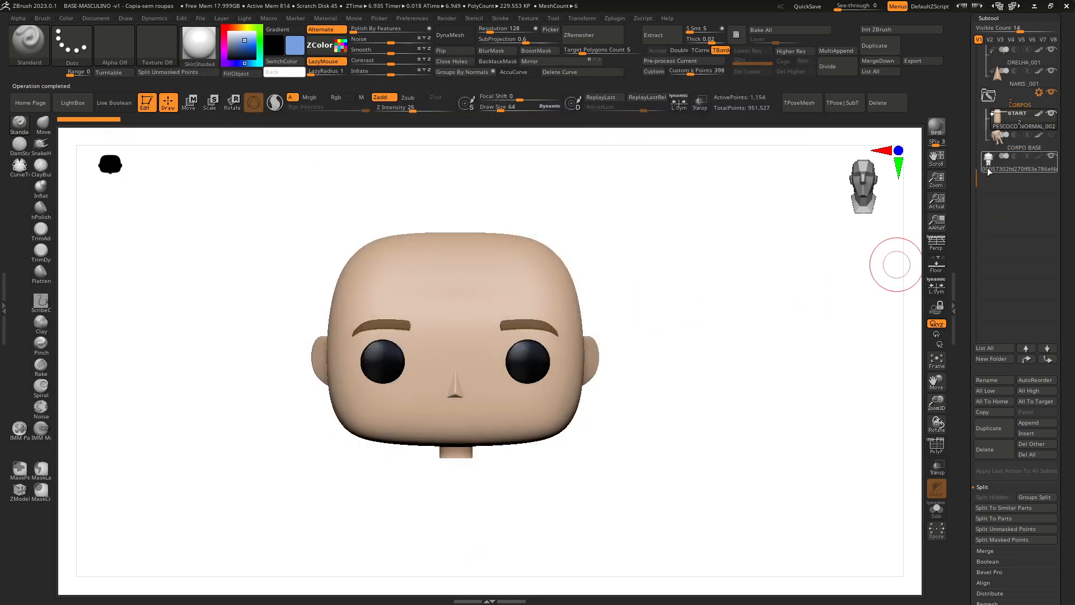
- Select the appended character subtool and scale it up uniformly by about 9.48 times
{"action": "left_click", "coordinate": [1003, 168]}
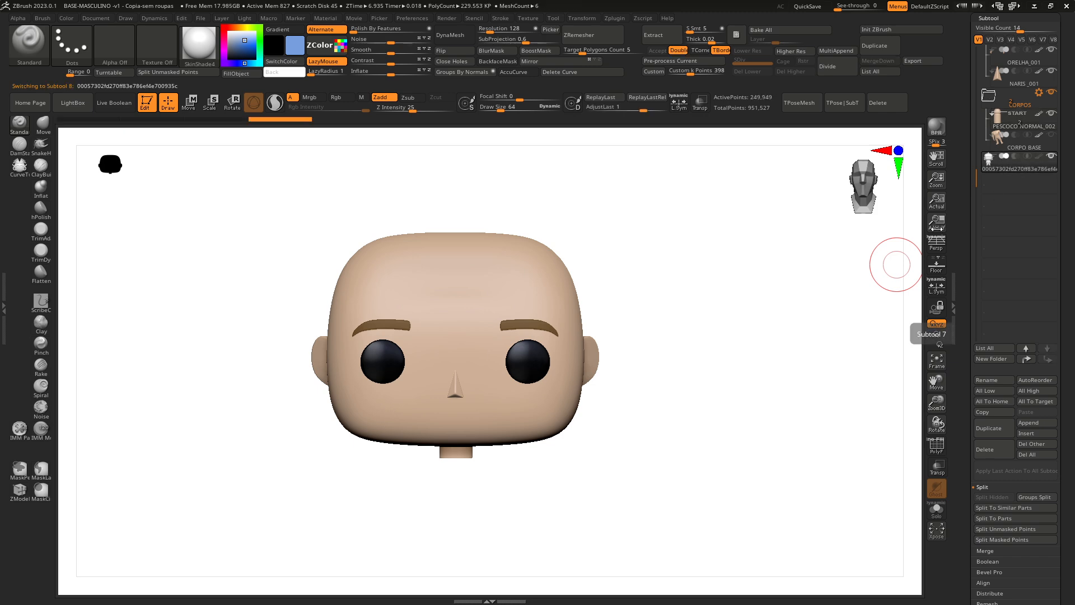
{"action": "left_click", "coordinate": [190, 103]}
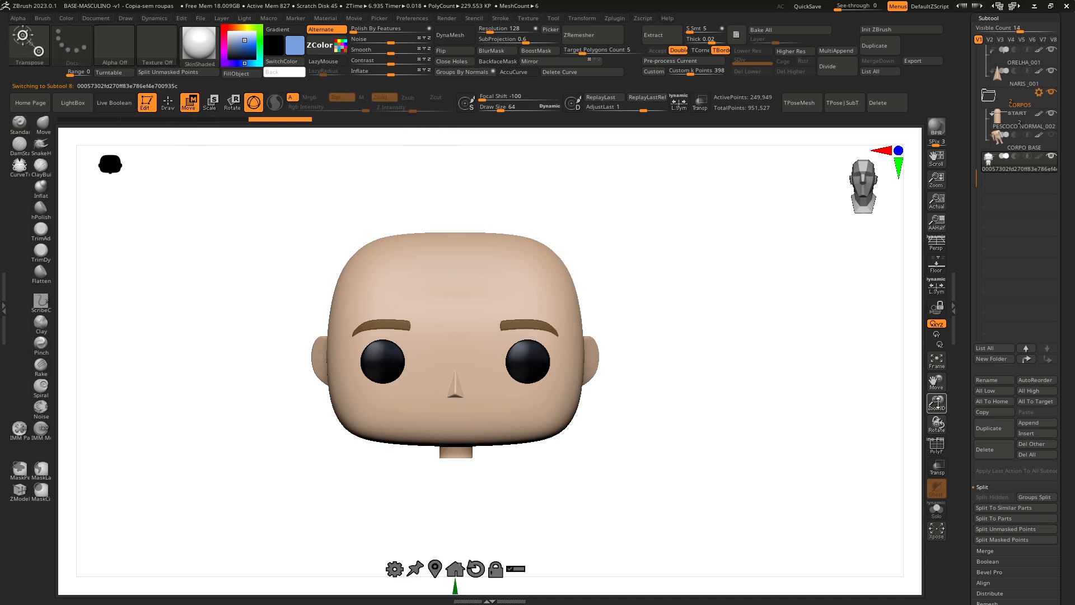
{"action": "left_click_drag", "start_coordinate": [938, 403], "coordinate": [928, 289]}
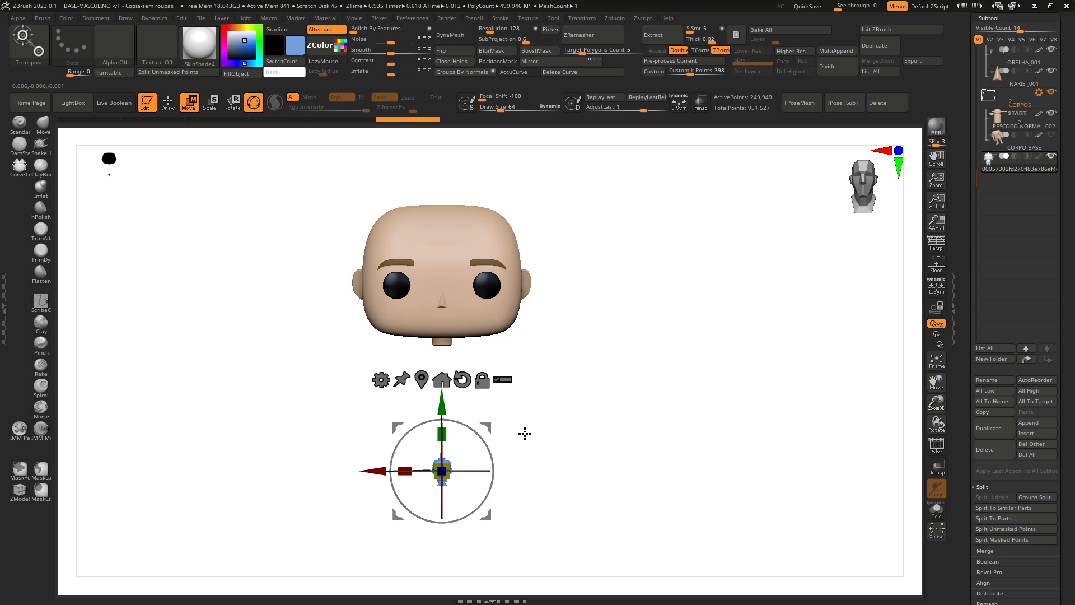
{"action": "left_click_drag", "start_coordinate": [442, 471], "coordinate": [522, 427]}
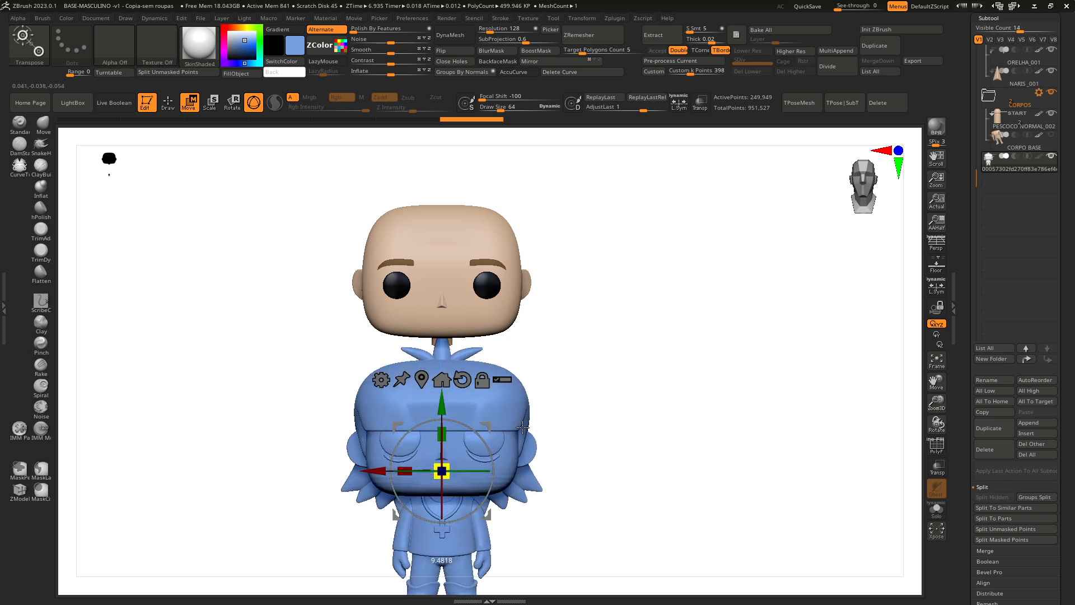
- Move the character up over the base head and scale it uniformly by about 0.996
{"action": "left_click_drag", "start_coordinate": [446, 406], "coordinate": [464, 251]}
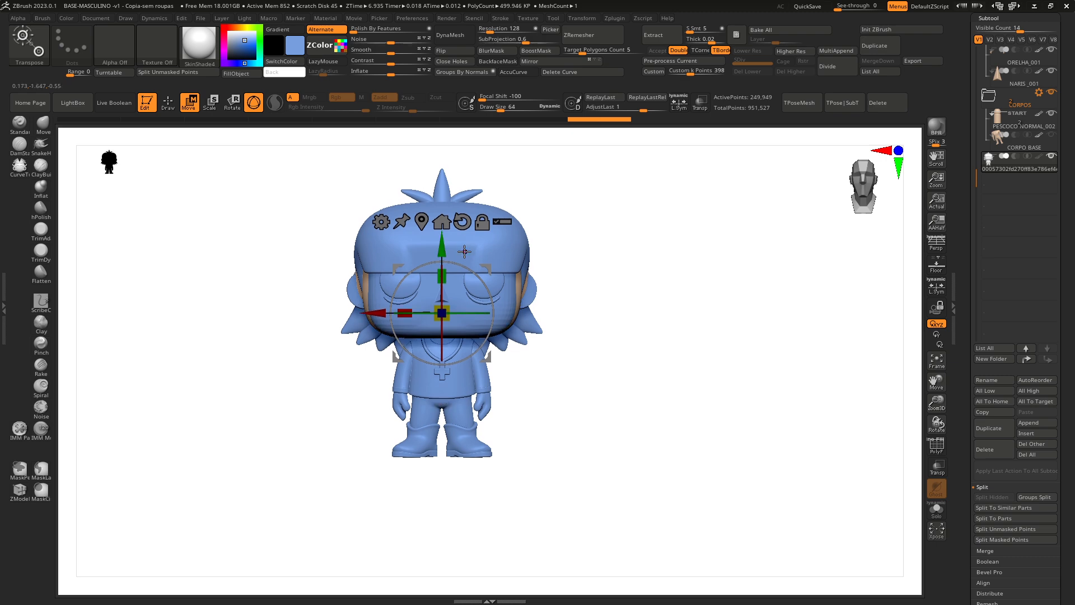
{"action": "left_click_drag", "start_coordinate": [450, 305], "coordinate": [451, 305]}
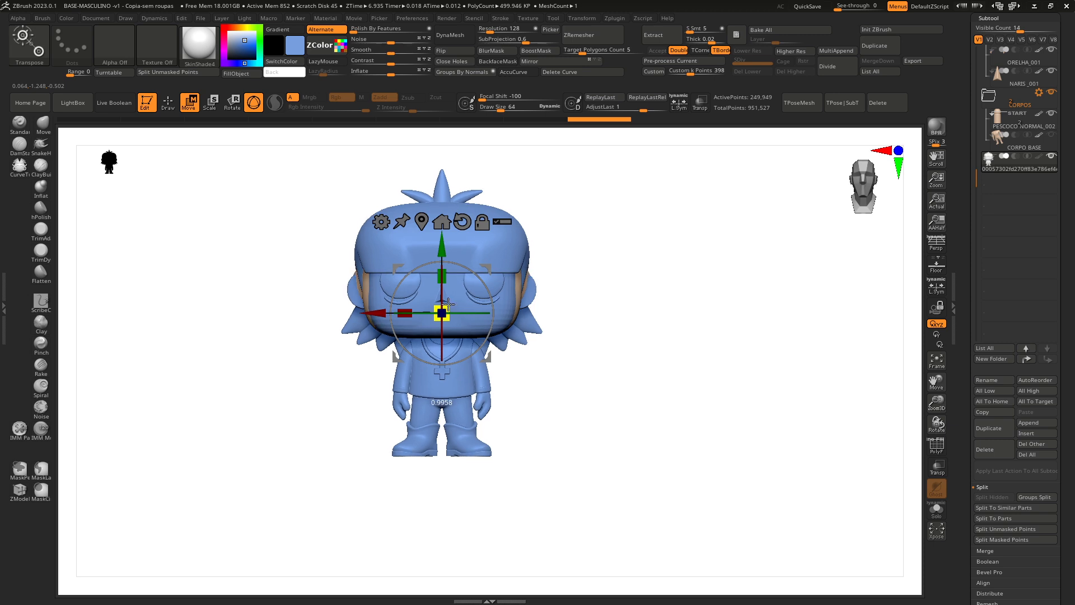
- Turn on ghost transparency and shift the character slightly backward in side view to line up with the base head
{"action": "left_click_drag", "start_coordinate": [641, 365], "coordinate": [589, 363]}
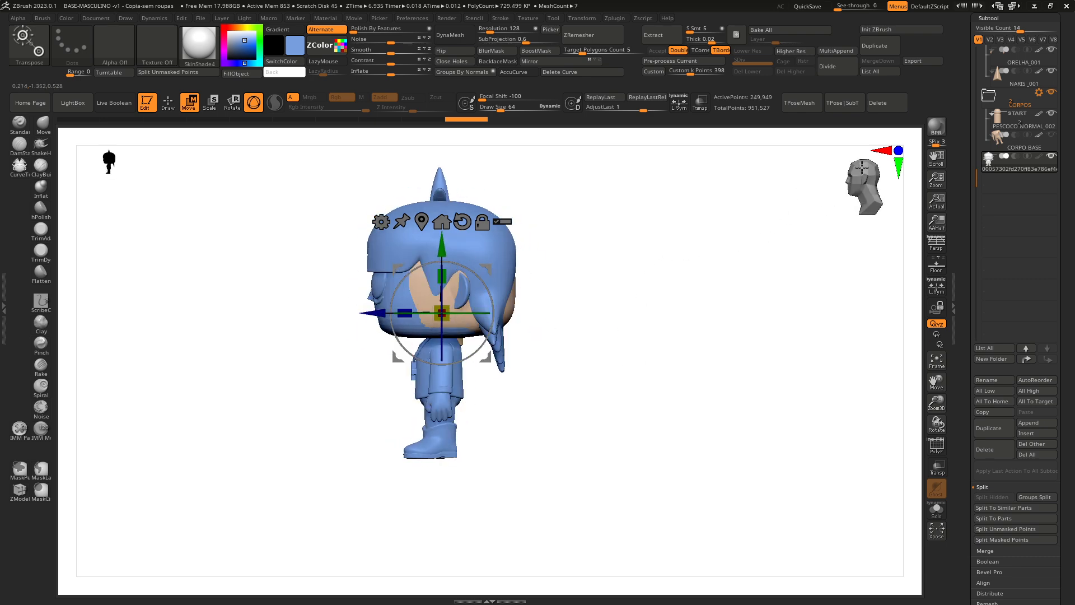
{"action": "mouse_move", "coordinate": [865, 175]}
{"action": "left_mouse_down"}
{"action": "mouse_move", "coordinate": [882, 176]}
{"action": "mouse_move", "coordinate": [863, 176]}
{"action": "left_mouse_up"}
{"action": "left_click_drag", "start_coordinate": [931, 413], "coordinate": [944, 439]}
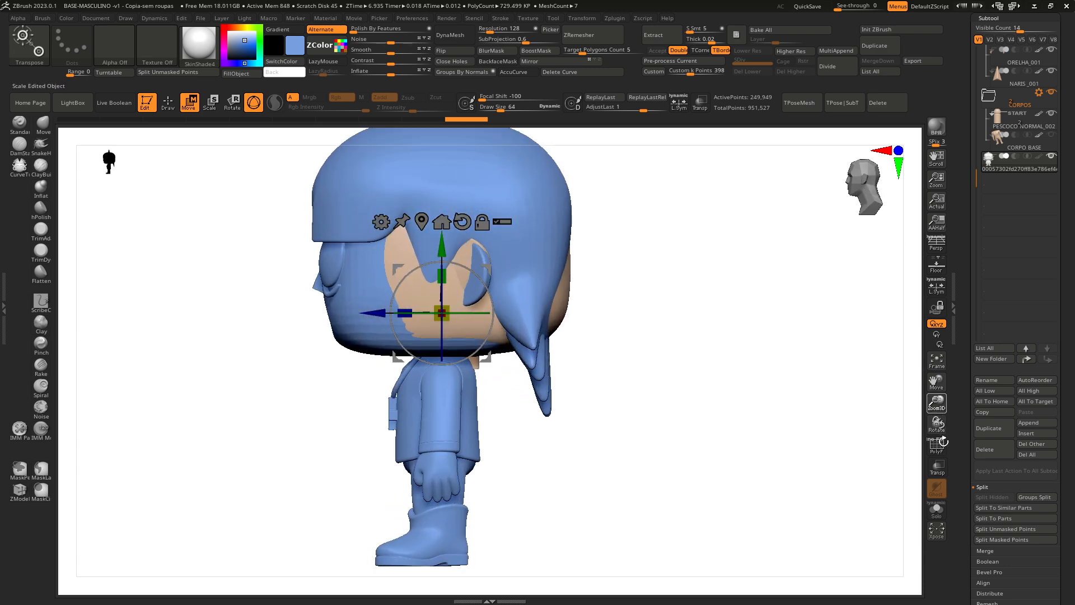
{"action": "left_click", "coordinate": [701, 102]}
{"action": "left_click", "coordinate": [703, 104]}
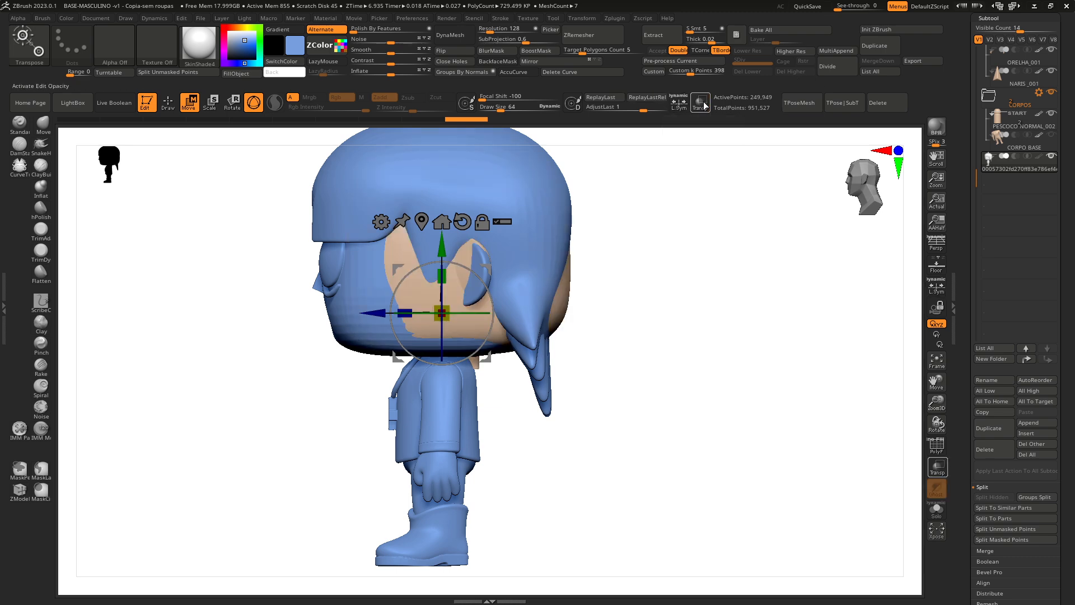
{"action": "left_click", "coordinate": [703, 105]}
{"action": "left_click_drag", "start_coordinate": [379, 312], "coordinate": [393, 312]}
- Change the character's display colour to pale green
{"action": "left_click", "coordinate": [299, 52]}
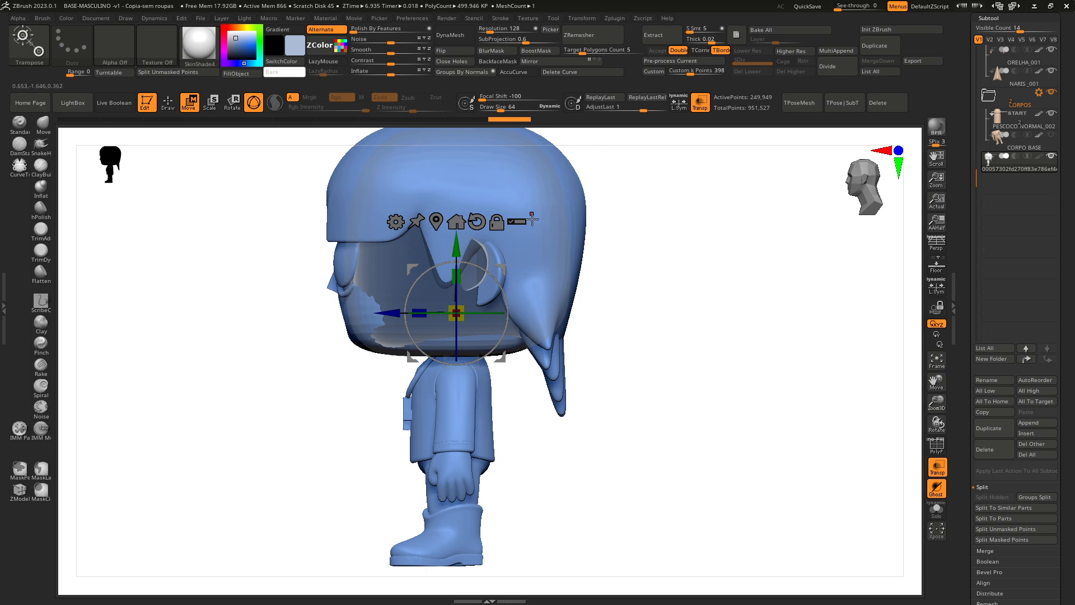
{"action": "left_click", "coordinate": [263, 35]}
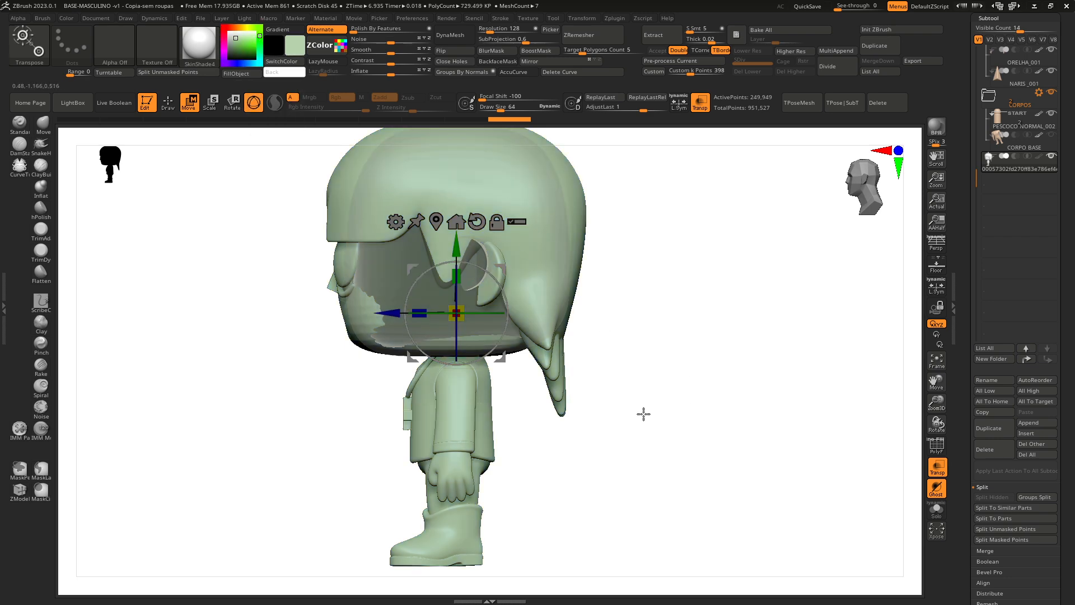
- Show the CORPO BASE subtool and shift the character backward in side view to align it with the base body
{"action": "left_click_drag", "start_coordinate": [738, 382], "coordinate": [655, 352]}
{"action": "left_click", "coordinate": [1054, 135]}
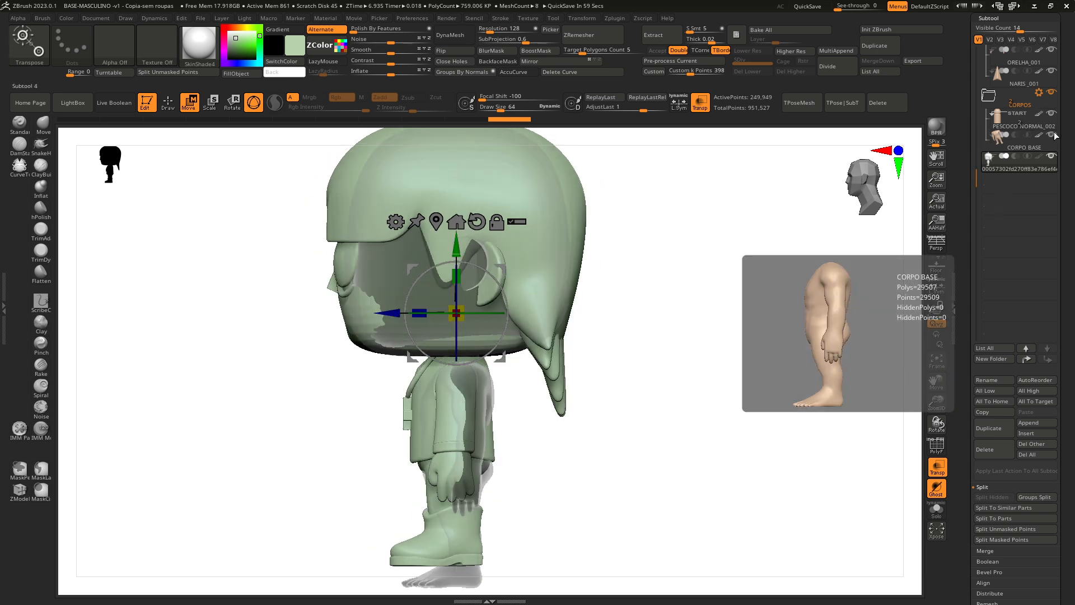
{"action": "left_click_drag", "start_coordinate": [942, 387], "coordinate": [948, 343]}
{"action": "left_click_drag", "start_coordinate": [469, 222], "coordinate": [485, 211]}
{"action": "left_click_drag", "start_coordinate": [641, 472], "coordinate": [671, 450]}
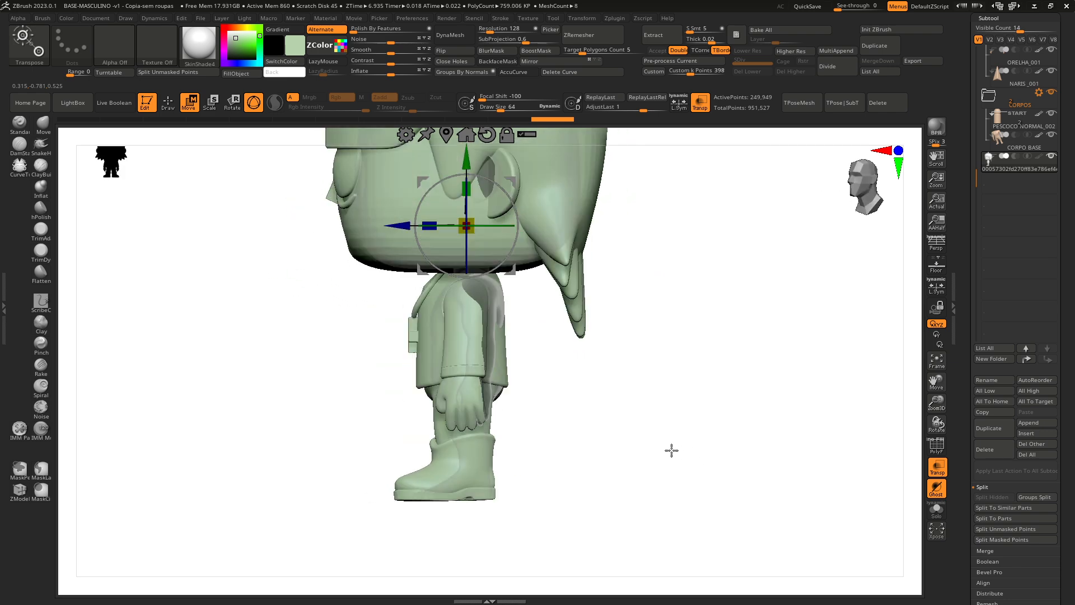
{"action": "left_click_drag", "start_coordinate": [401, 223], "coordinate": [416, 225]}
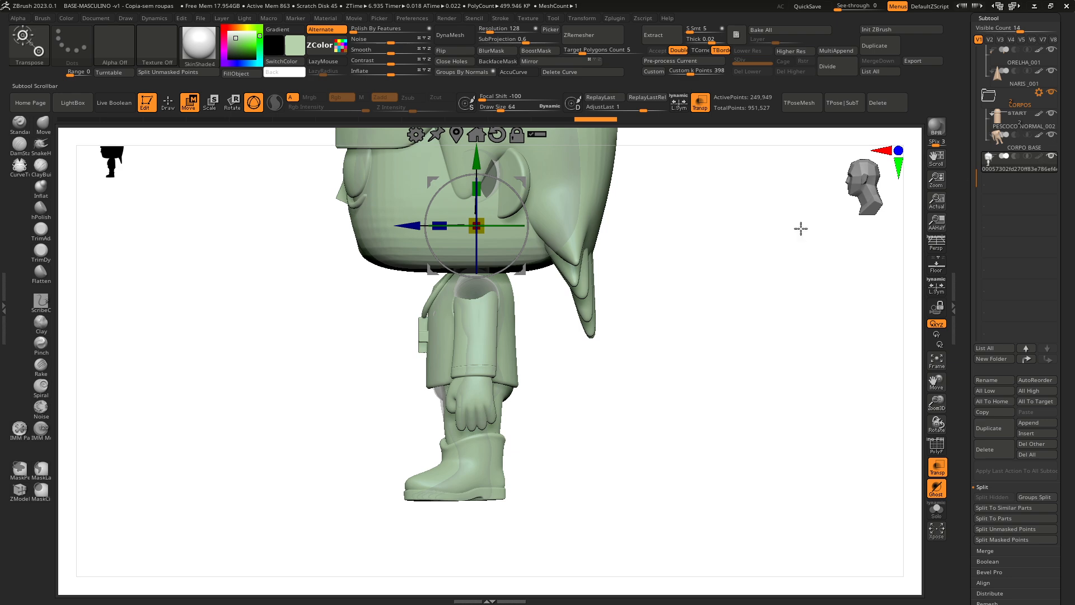
- Hide the CORPO BASE subtool
{"action": "left_click_drag", "start_coordinate": [608, 416], "coordinate": [658, 414]}
{"action": "left_click_drag", "start_coordinate": [723, 410], "coordinate": [674, 415]}
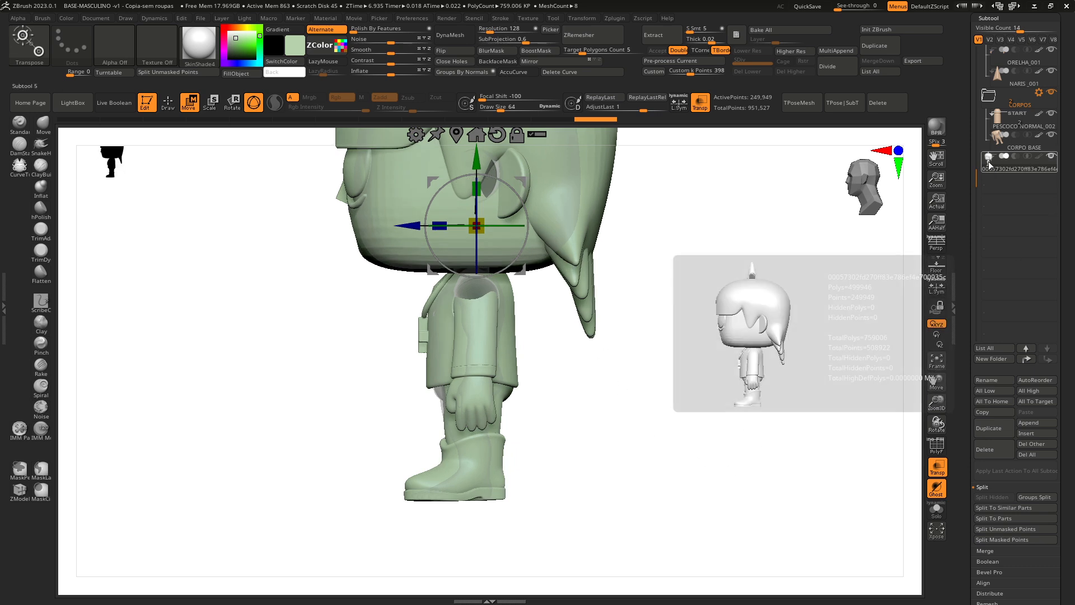
{"action": "left_click", "coordinate": [1055, 140]}
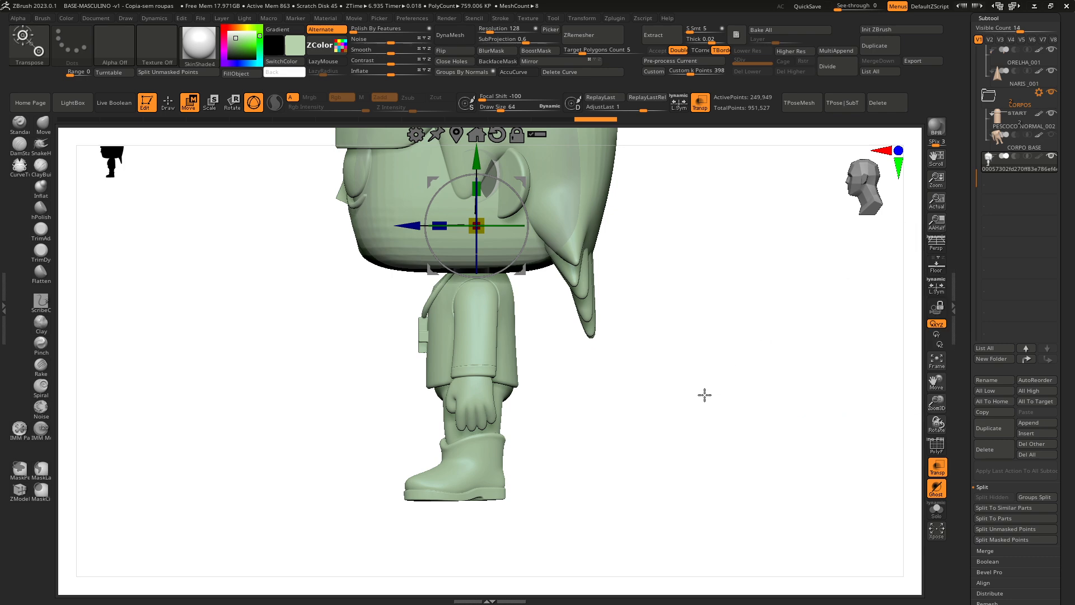
- Mask the character's whole body from the neck down in side view, leaving the head unmasked
{"action": "left_click_drag", "start_coordinate": [704, 391], "coordinate": [653, 399]}
{"action": "left_click", "coordinate": [863, 186]}
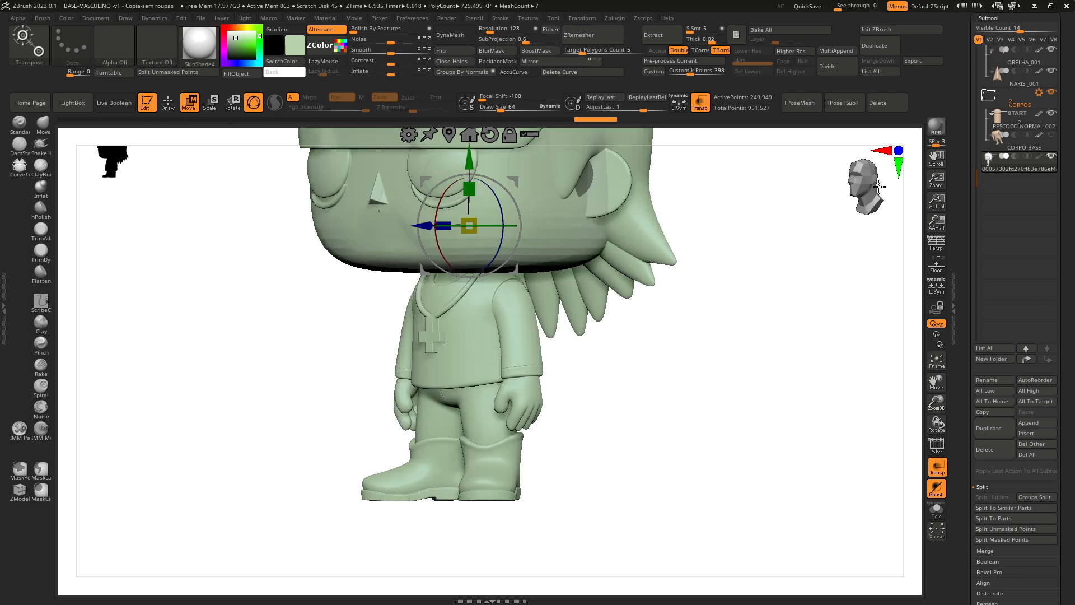
{"action": "left_click", "coordinate": [867, 185]}
{"action": "left_click", "coordinate": [873, 184]}
{"action": "left_click", "coordinate": [857, 186]}
{"action": "left_click", "coordinate": [869, 187]}
{"action": "left_click", "coordinate": [866, 187]}
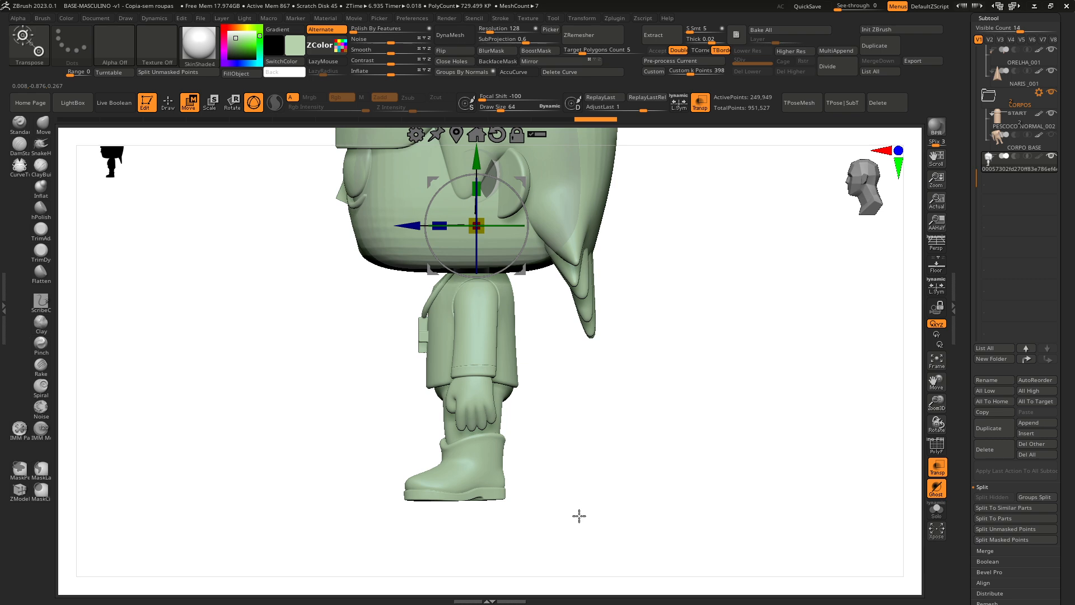
{"action": "key", "text": "ctrl"}
{"action": "left_click_drag", "start_coordinate": [567, 539], "coordinate": [370, 326], "text": "ctrl"}
{"action": "left_click_drag", "start_coordinate": [524, 362], "coordinate": [396, 285], "text": "ctrl"}
{"action": "left_click_drag", "start_coordinate": [521, 312], "coordinate": [428, 273], "text": "ctrl"}
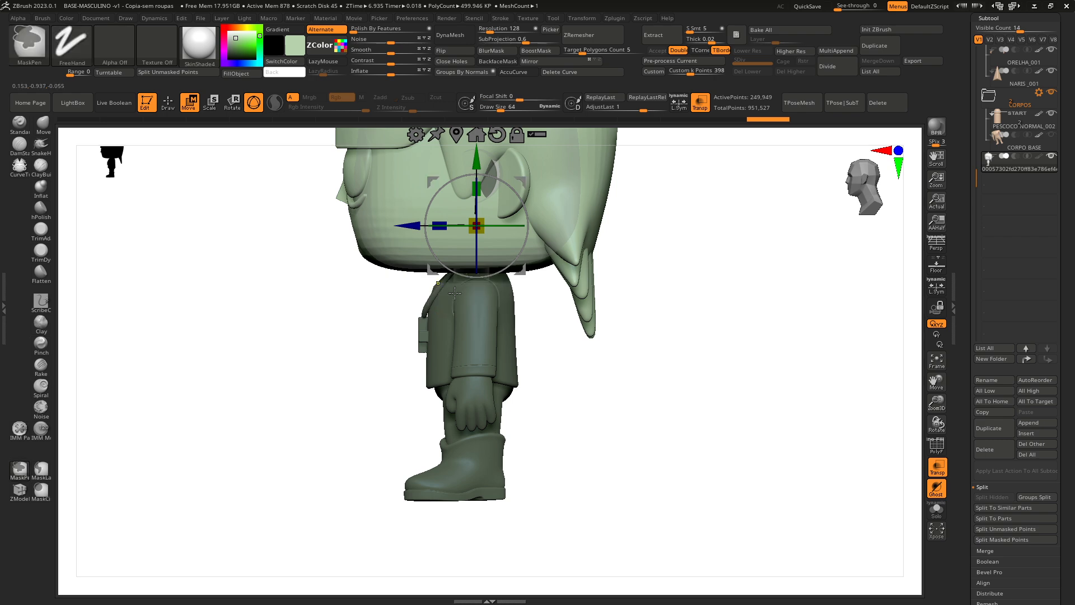
{"action": "left_click_drag", "start_coordinate": [616, 367], "coordinate": [701, 396]}
- Try to adjust the body mask with the MaskLasso brush
{"action": "key", "text": "q"}
{"action": "mouse_move", "coordinate": [31, 50]}
{"action": "left_click", "coordinate": [33, 36]}
{"action": "left_click", "coordinate": [88, 102]}
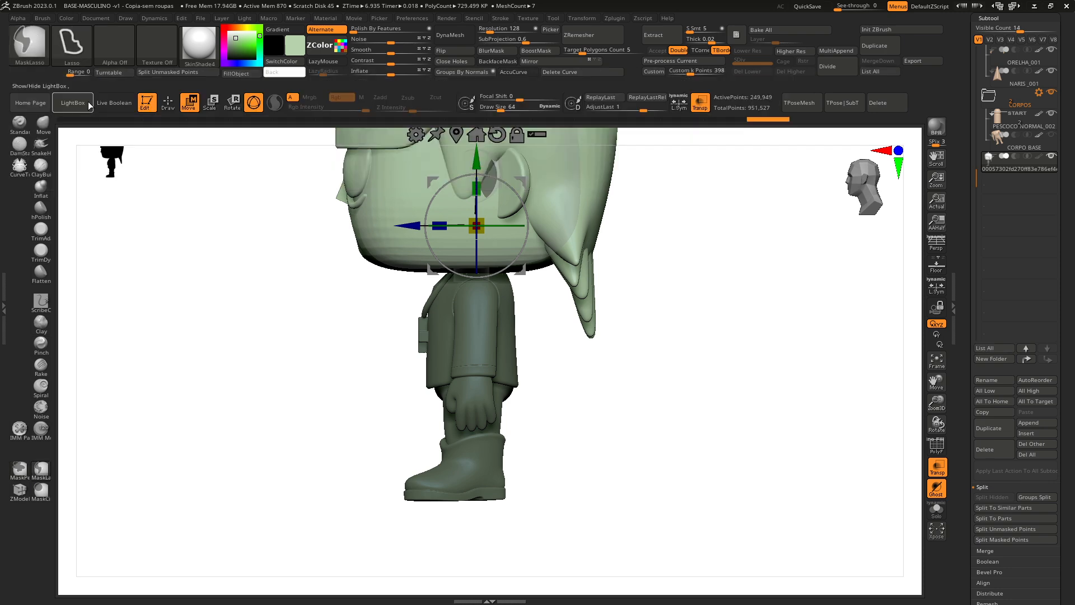
{"action": "left_click_drag", "start_coordinate": [325, 427], "coordinate": [337, 468], "text": "ctrl"}
{"action": "mouse_move", "coordinate": [309, 423]}
{"action": "left_mouse_down", "text": "ctrl"}
{"action": "mouse_move", "coordinate": [532, 521]}
{"action": "mouse_move", "coordinate": [550, 355]}
{"action": "mouse_move", "coordinate": [519, 275]}
{"action": "mouse_move", "coordinate": [478, 267]}
{"action": "mouse_move", "coordinate": [409, 286]}
{"action": "mouse_move", "coordinate": [330, 373]}
{"action": "left_mouse_up", "text": "ctrl"}
{"action": "mouse_move", "coordinate": [588, 436]}
{"action": "left_mouse_down"}
{"action": "mouse_move", "coordinate": [683, 425]}
{"action": "mouse_move", "coordinate": [630, 436]}
{"action": "left_mouse_up"}
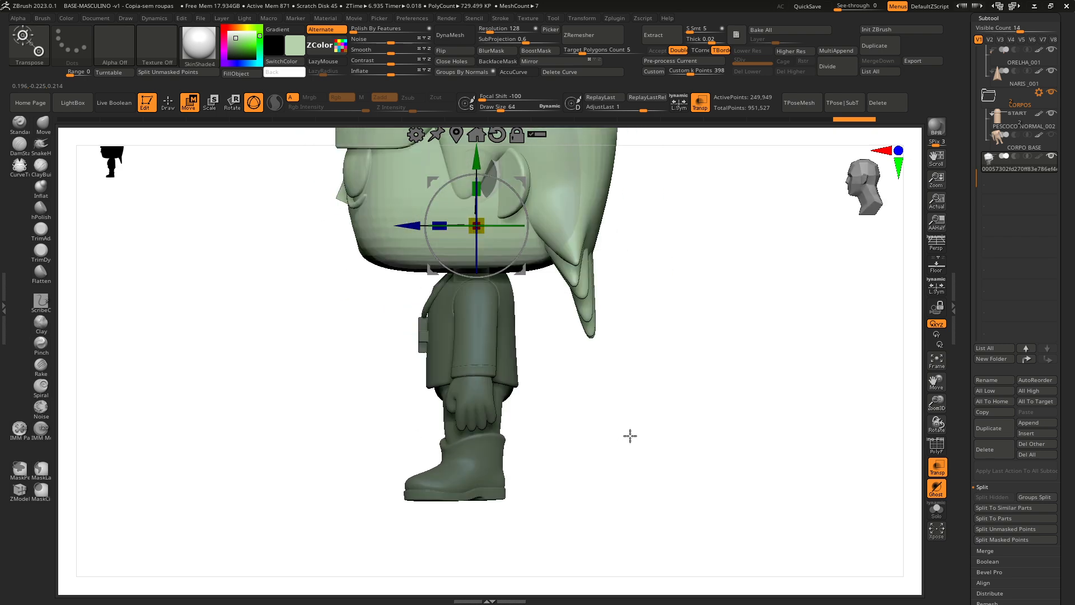
{"action": "left_click", "coordinate": [680, 325], "text": "ctrl"}
{"action": "key", "text": "ctrl+z"}
{"action": "mouse_move", "coordinate": [667, 378]}
{"action": "left_mouse_down", "text": "shift"}
{"action": "mouse_move", "coordinate": [744, 432]}
{"action": "mouse_move", "coordinate": [662, 368]}
{"action": "left_mouse_up", "text": "shift"}
{"action": "left_click_drag", "start_coordinate": [759, 439], "coordinate": [711, 433], "text": "shift"}
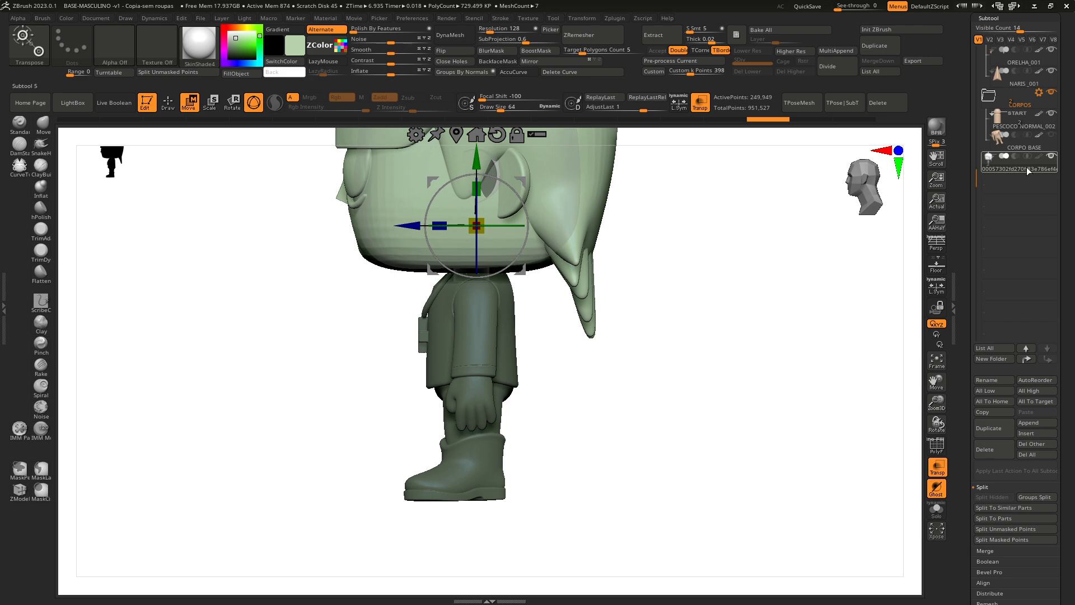
- Split the unmasked head from the masked body into separate subtools
{"action": "mouse_move", "coordinate": [1010, 170]}
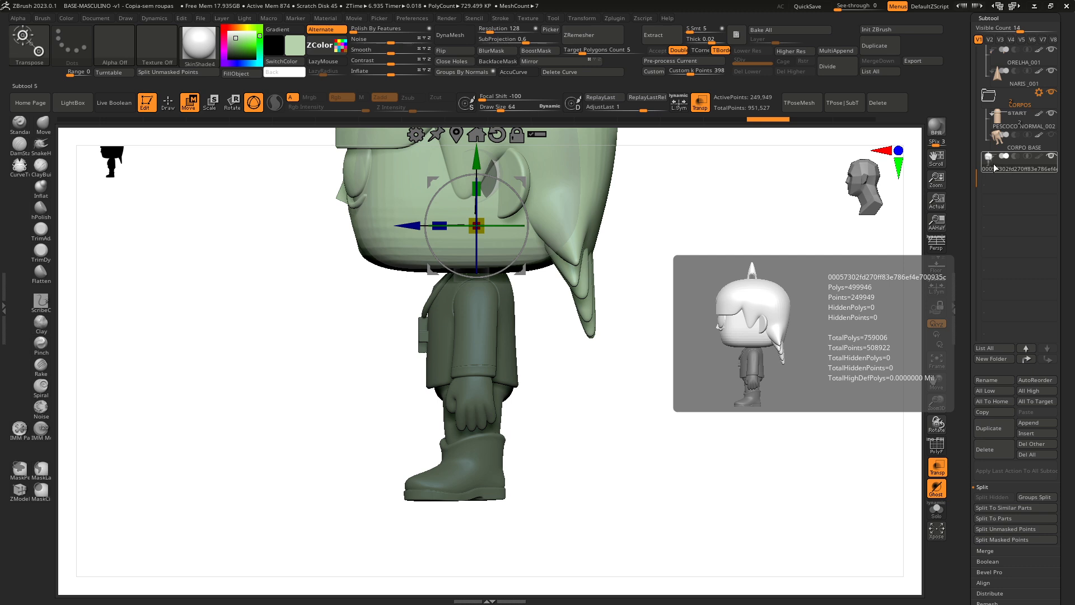
{"action": "left_click", "coordinate": [193, 72]}
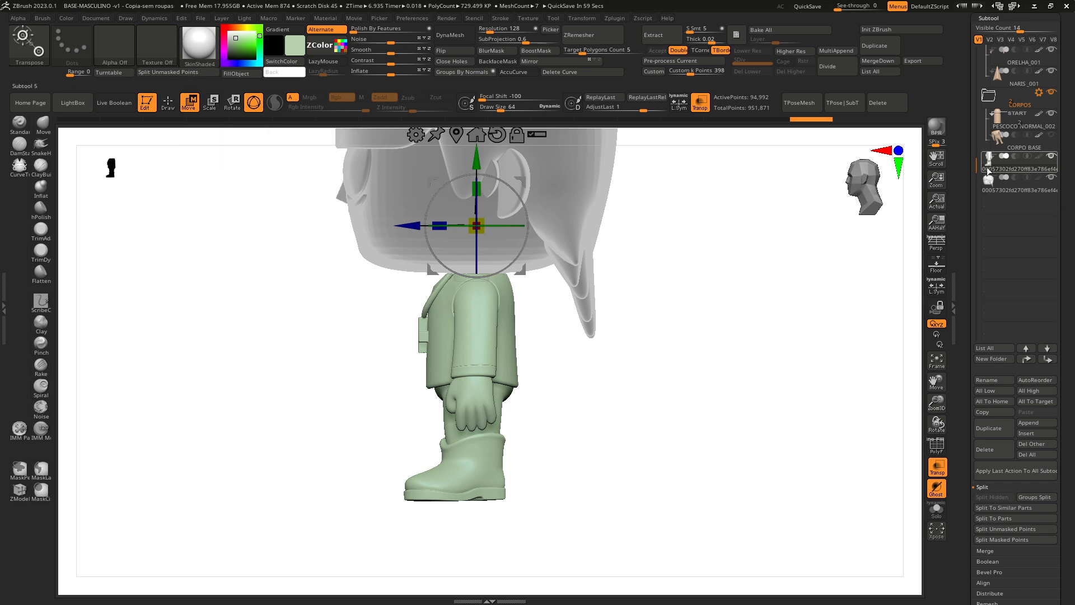
- Reorder the subtools so the split head sits in the CABECA BASE folder and the split body in the CORPOS folder
{"action": "left_click", "coordinate": [993, 134]}
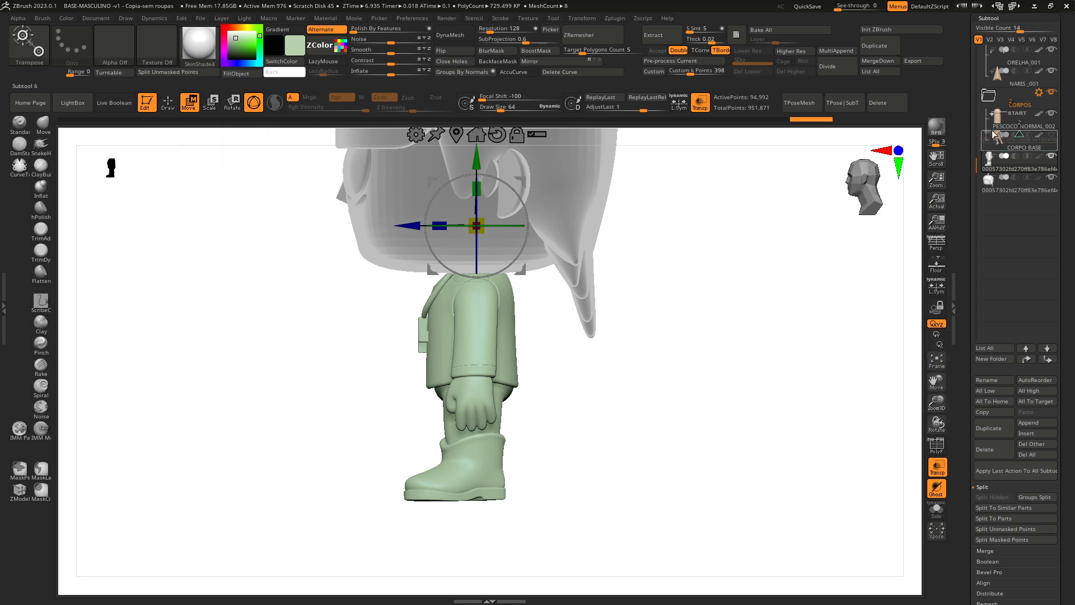
{"action": "left_click_drag", "start_coordinate": [993, 134], "coordinate": [1006, 93]}
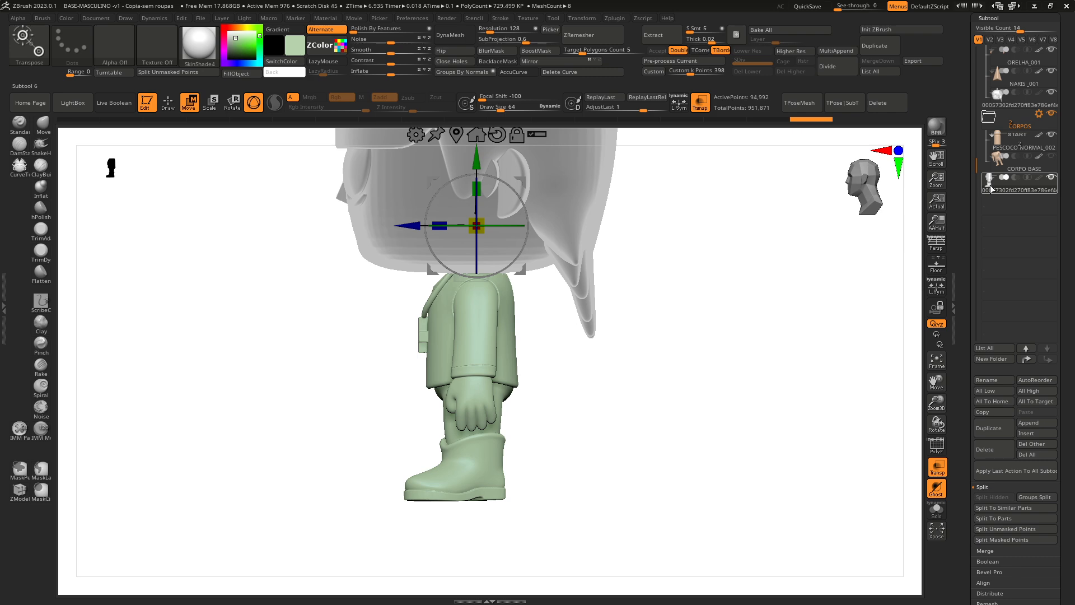
{"action": "left_click_drag", "start_coordinate": [991, 186], "coordinate": [994, 159]}
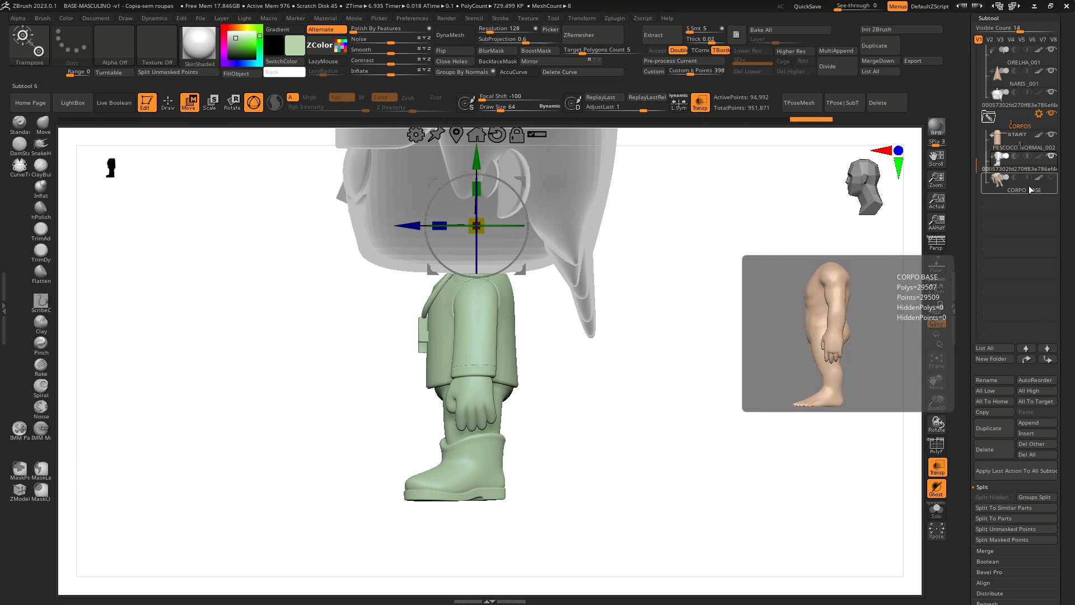
- Turn off transparency and hide the CABECA BASE folder so only the body and neck show
{"action": "left_click_drag", "start_coordinate": [616, 361], "coordinate": [667, 371]}
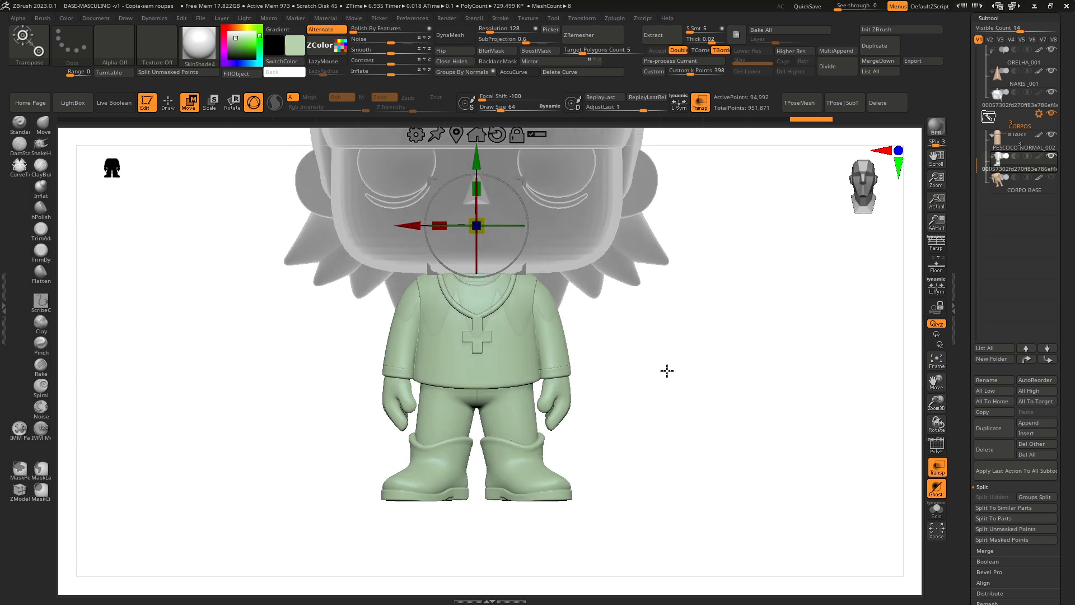
{"action": "key", "text": "f"}
{"action": "key", "text": "f"}
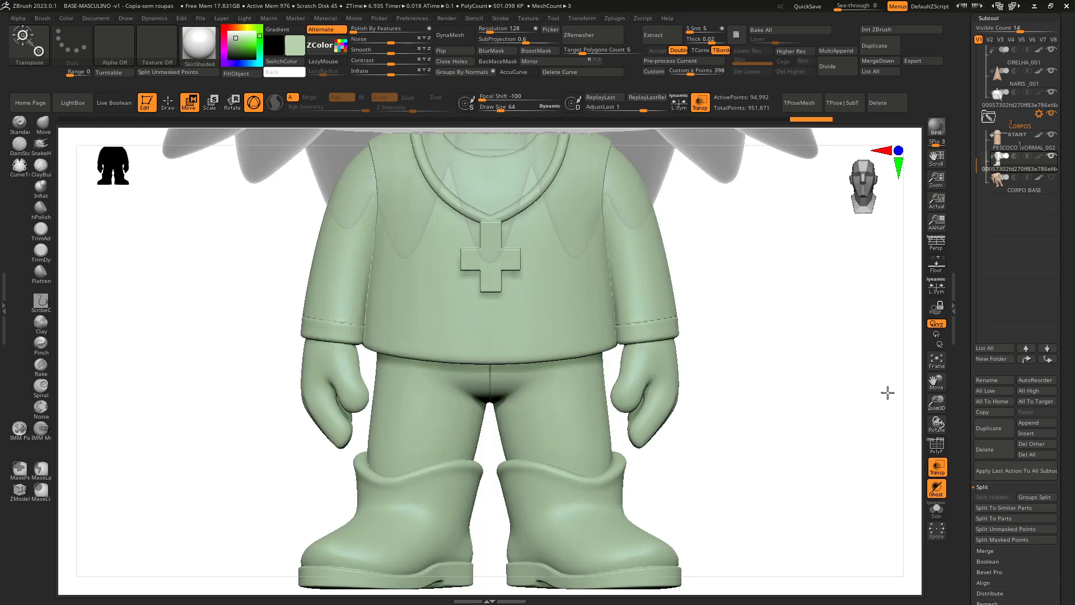
{"action": "left_click_drag", "start_coordinate": [947, 407], "coordinate": [929, 515]}
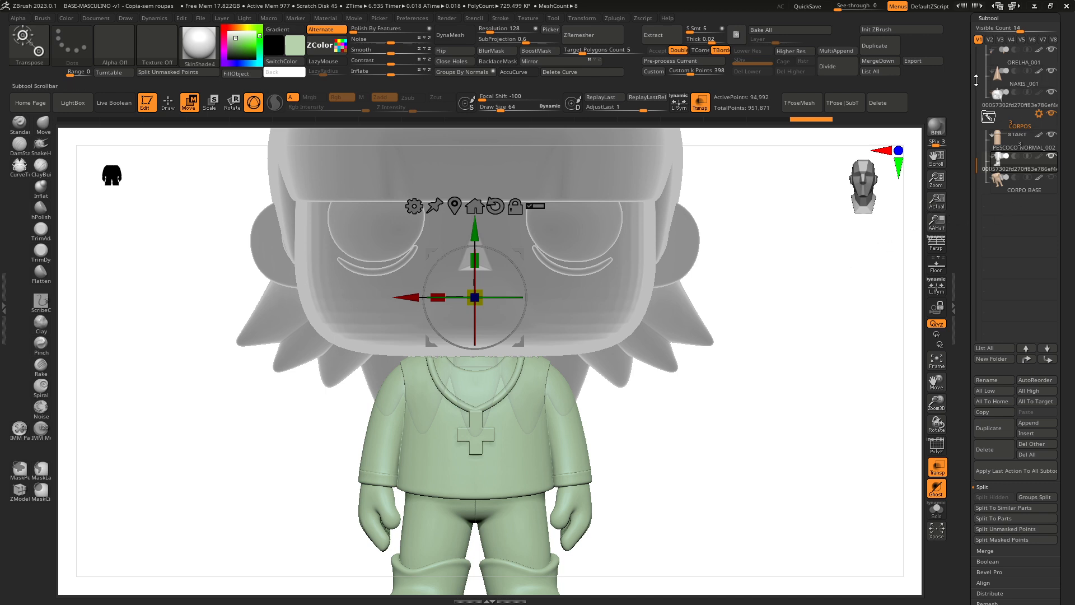
{"action": "left_click_drag", "start_coordinate": [976, 81], "coordinate": [971, 25]}
{"action": "left_click", "coordinate": [701, 105]}
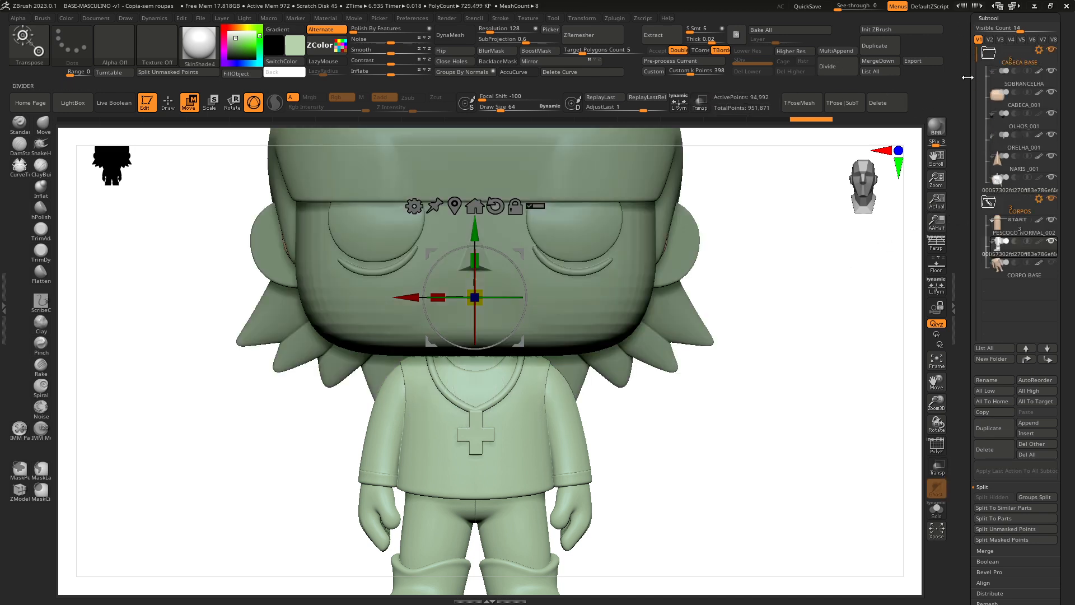
{"action": "left_click", "coordinate": [1052, 51]}
- Close the open hole at the top of the split body with Close Holes
{"action": "left_click_drag", "start_coordinate": [714, 311], "coordinate": [668, 384]}
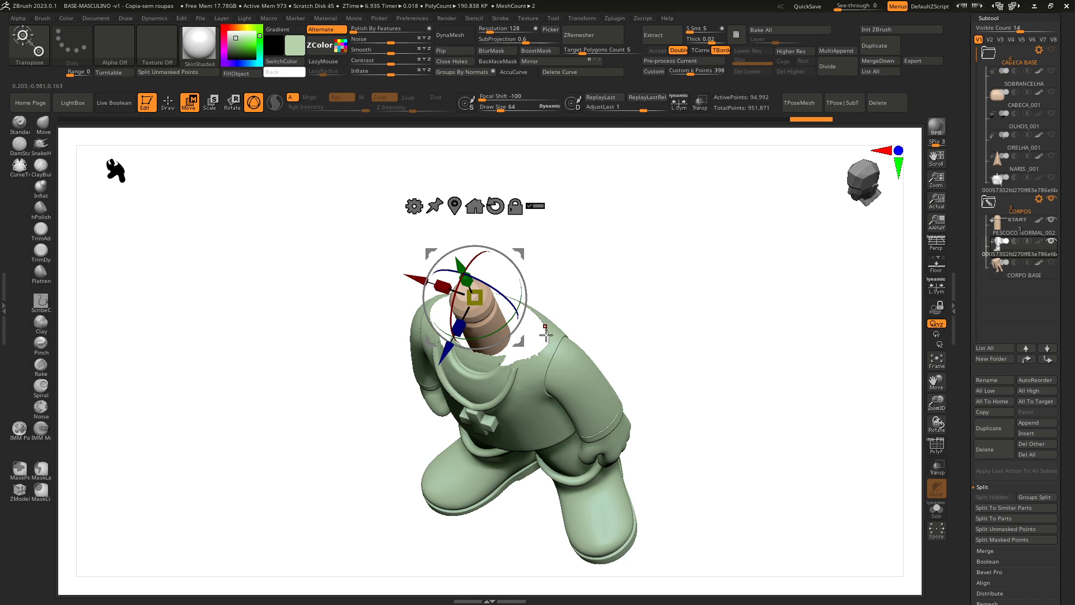
{"action": "left_click_drag", "start_coordinate": [546, 335], "coordinate": [775, 230], "text": "shift"}
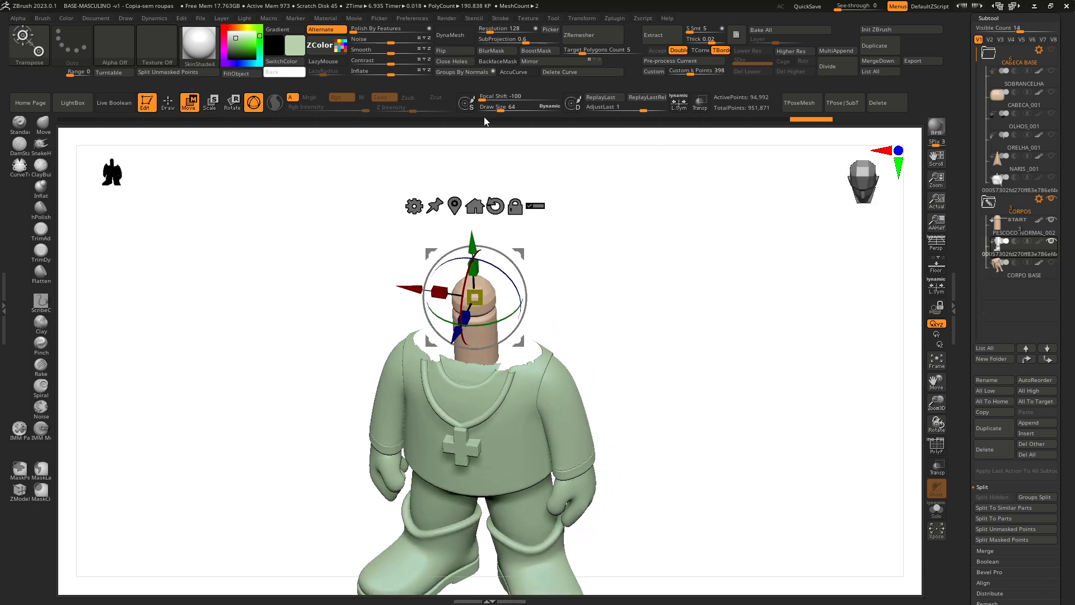
{"action": "left_click", "coordinate": [462, 63]}
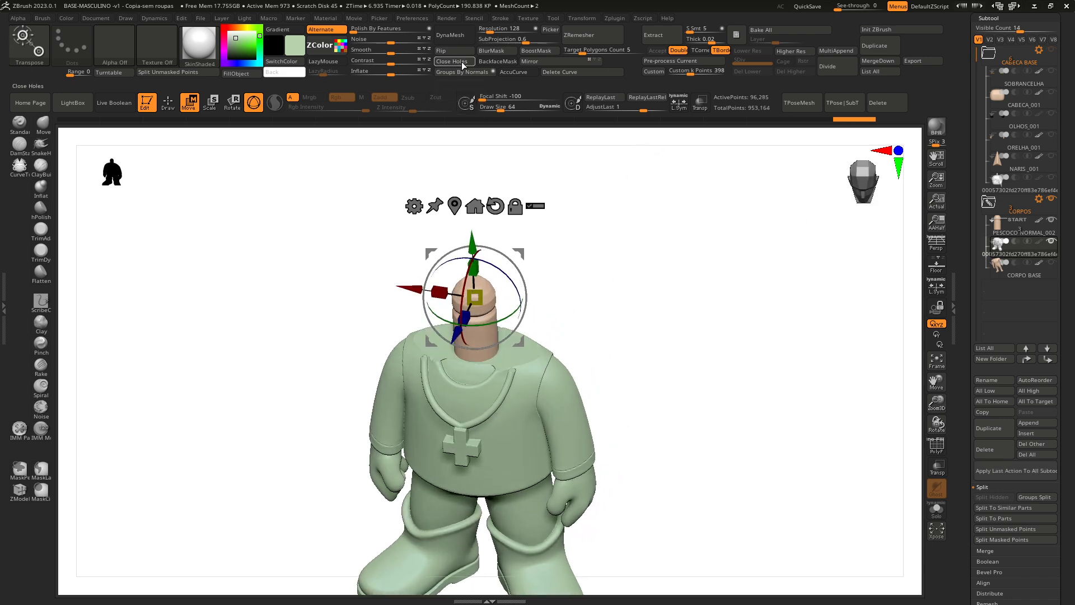
- Push the upper back edge of the body slightly inward from above with the Move brush at draw size 184 and X symmetry
{"action": "left_click_drag", "start_coordinate": [622, 420], "coordinate": [663, 450], "text": "shift"}
{"action": "left_click", "coordinate": [49, 126]}
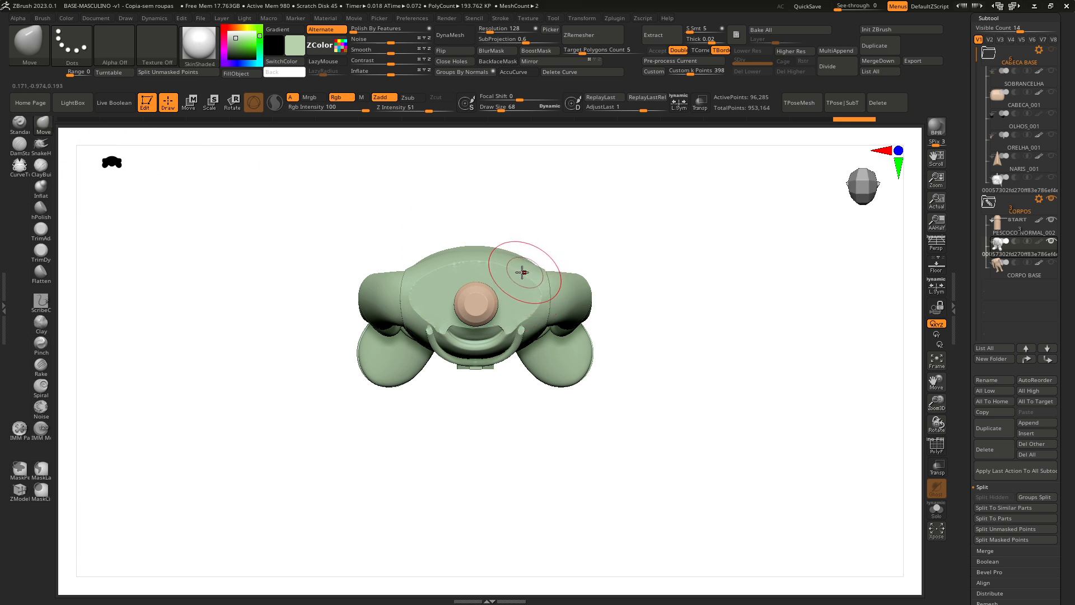
{"action": "key", "text": "bracketright"}
{"action": "key", "text": "bracketright"}
{"action": "key", "text": "bracketright"}
{"action": "key", "text": "bracketright"}
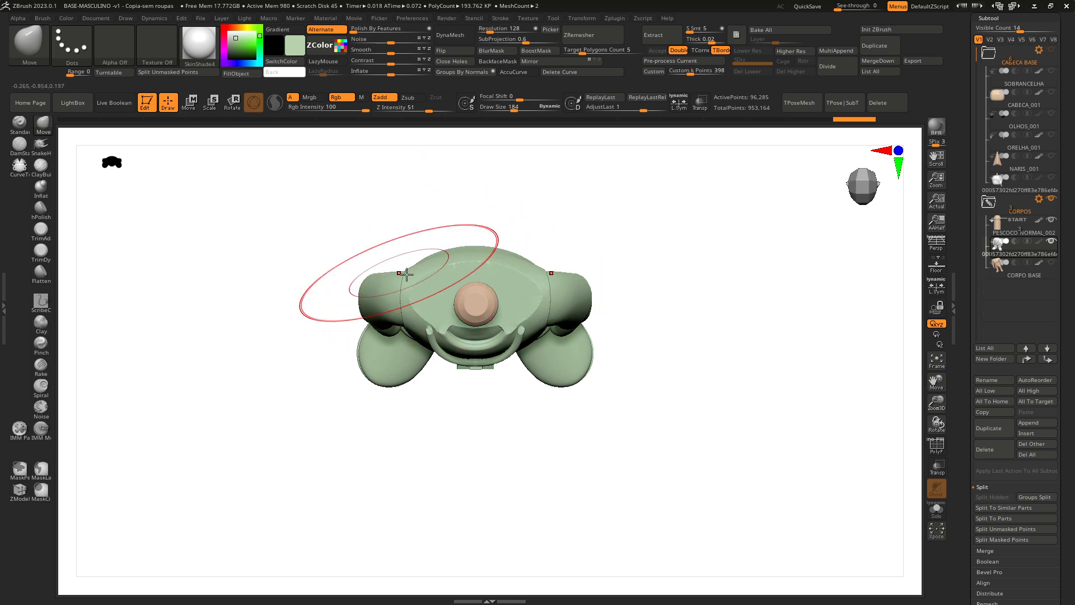
{"action": "mouse_move", "coordinate": [387, 276]}
{"action": "left_mouse_down"}
{"action": "mouse_move", "coordinate": [373, 290]}
{"action": "mouse_move", "coordinate": [400, 281]}
{"action": "left_mouse_up"}
{"action": "key", "text": "ctrl+z"}
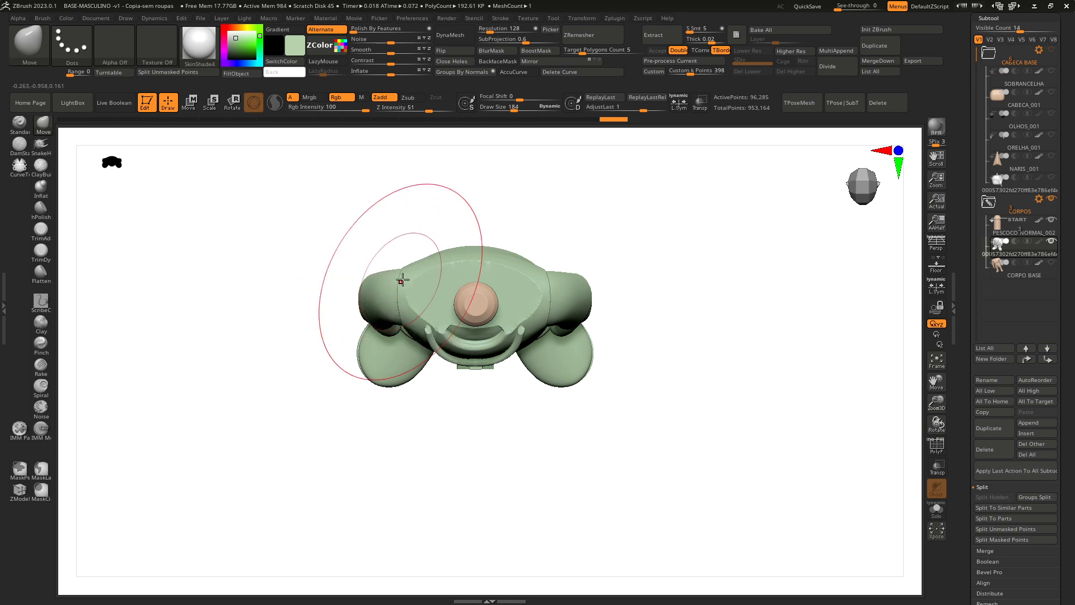
{"action": "key", "text": "ctrl+z"}
{"action": "key", "text": "x"}
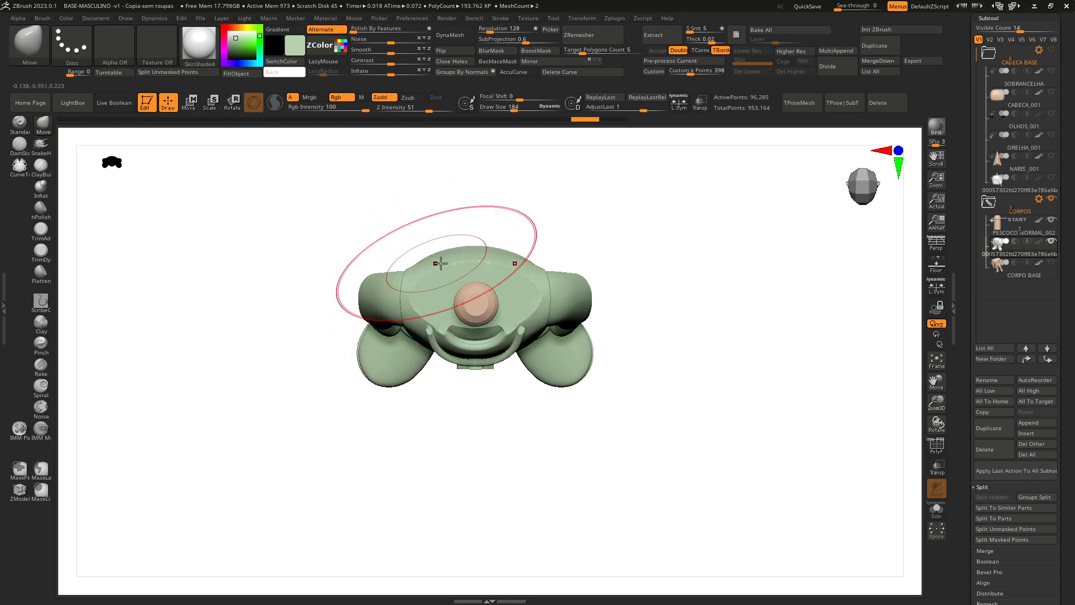
{"action": "left_click_drag", "start_coordinate": [472, 264], "coordinate": [470, 271]}
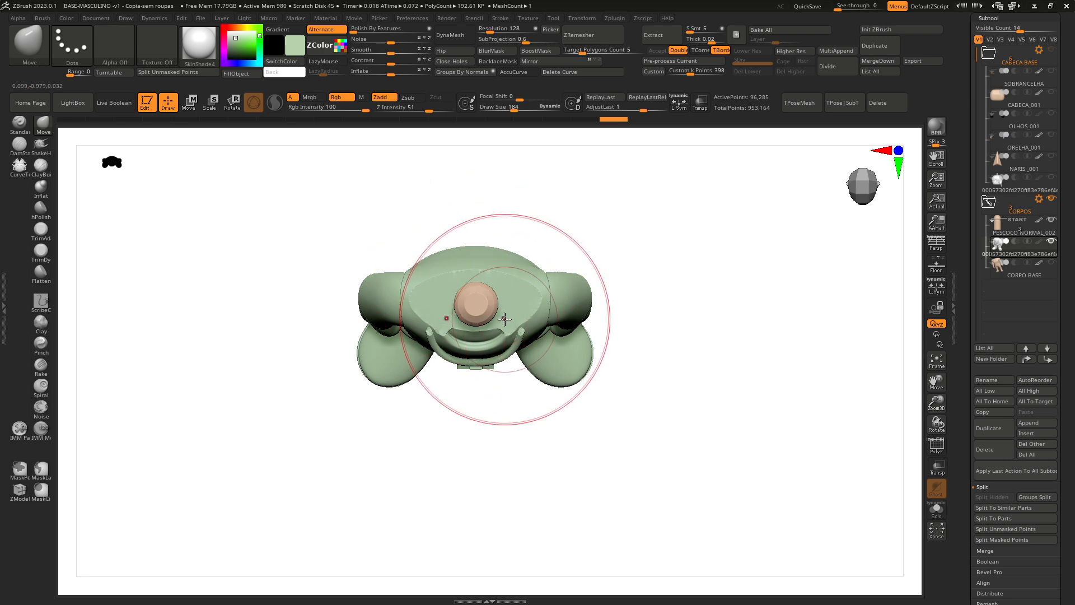
- Reshape the closed top surface of the body around the neck with the Move brush at draw size 152
{"action": "key", "text": "s"}
{"action": "left_click_drag", "start_coordinate": [511, 322], "coordinate": [444, 325]}
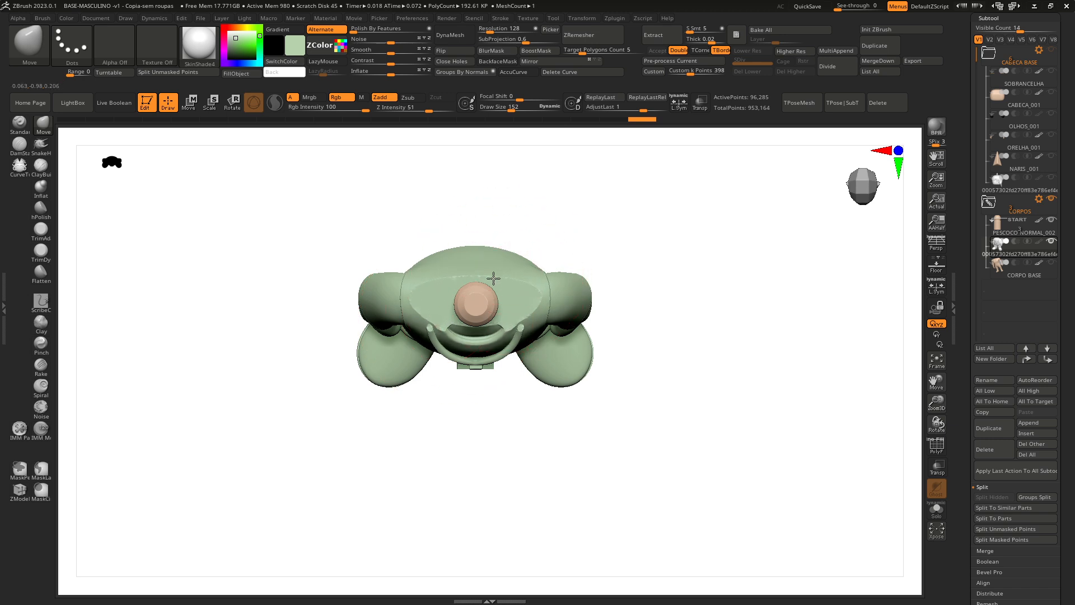
{"action": "left_click_drag", "start_coordinate": [800, 294], "coordinate": [784, 240]}
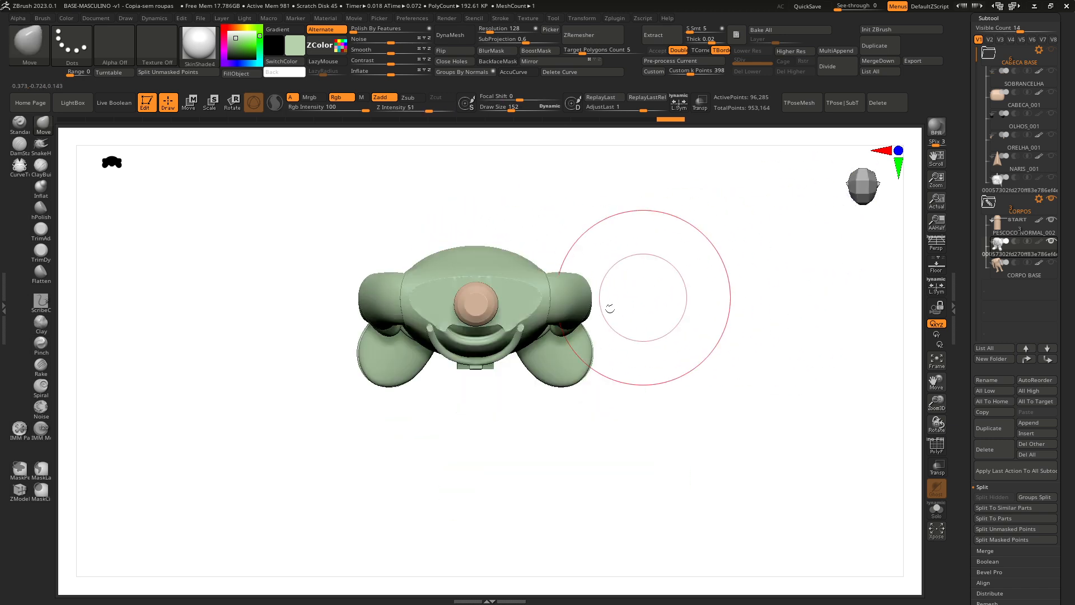
- Smooth the jagged seam around the closed cap on top of the body at draw size 20
{"action": "left_click_drag", "start_coordinate": [936, 402], "coordinate": [938, 485]}
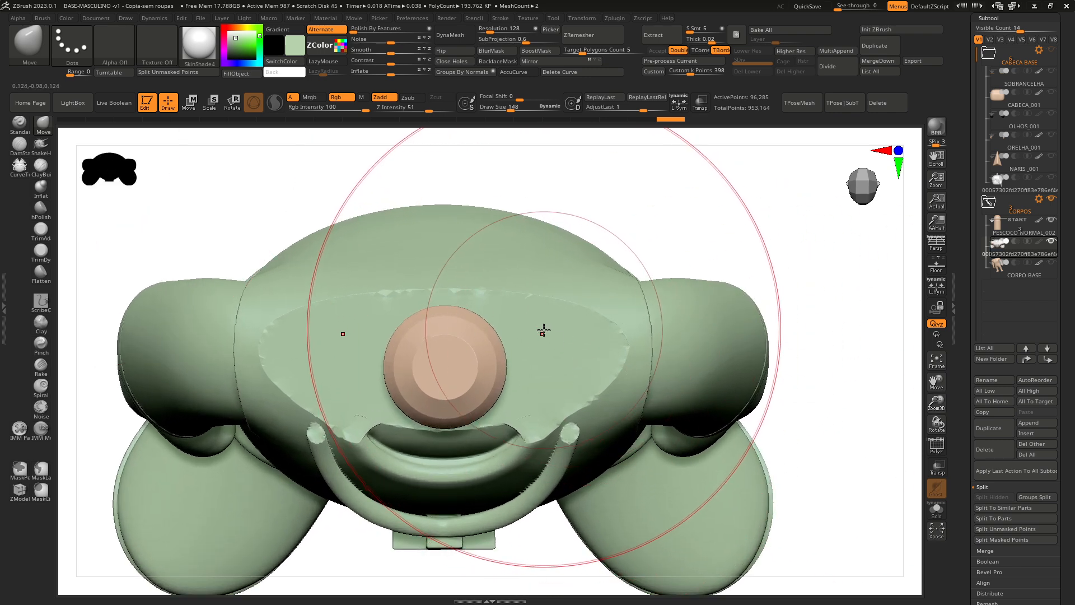
{"action": "key", "text": "["}
{"action": "key", "text": "["}
{"action": "key", "text": "["}
{"action": "key", "text": "["}
{"action": "key", "text": "["}
{"action": "key", "text": "["}
{"action": "key", "text": "["}
{"action": "key", "text": "["}
{"action": "key", "text": "["}
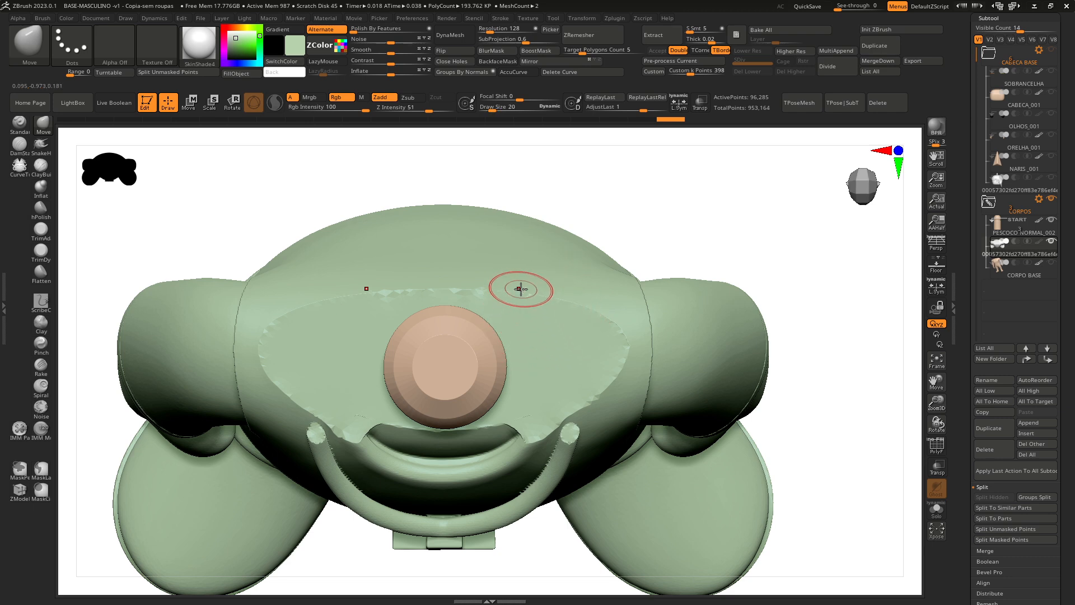
{"action": "mouse_move", "coordinate": [517, 291]}
{"action": "left_mouse_down", "text": "shift"}
{"action": "mouse_move", "coordinate": [554, 293]}
{"action": "mouse_move", "coordinate": [607, 322]}
{"action": "mouse_move", "coordinate": [593, 377]}
{"action": "mouse_move", "coordinate": [574, 395]}
{"action": "left_mouse_up", "text": "shift"}
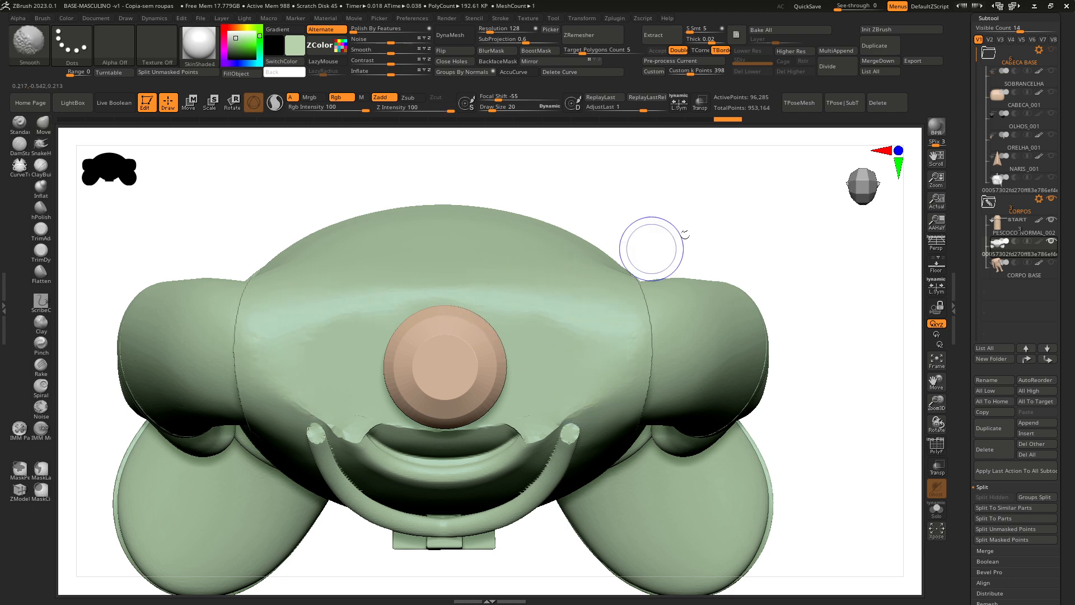
- Pull the front neckline and the cord ends in toward the neck with the Move brush at draw size 40
{"action": "key", "text": "b"}
{"action": "key", "text": "m"}
{"action": "key", "text": "v"}
{"action": "mouse_move", "coordinate": [648, 244]}
{"action": "left_mouse_down"}
{"action": "mouse_move", "coordinate": [678, 178]}
{"action": "mouse_move", "coordinate": [683, 204]}
{"action": "mouse_move", "coordinate": [698, 204]}
{"action": "mouse_move", "coordinate": [721, 159]}
{"action": "mouse_move", "coordinate": [720, 240]}
{"action": "left_mouse_up"}
{"action": "left_click_drag", "start_coordinate": [600, 228], "coordinate": [595, 247]}
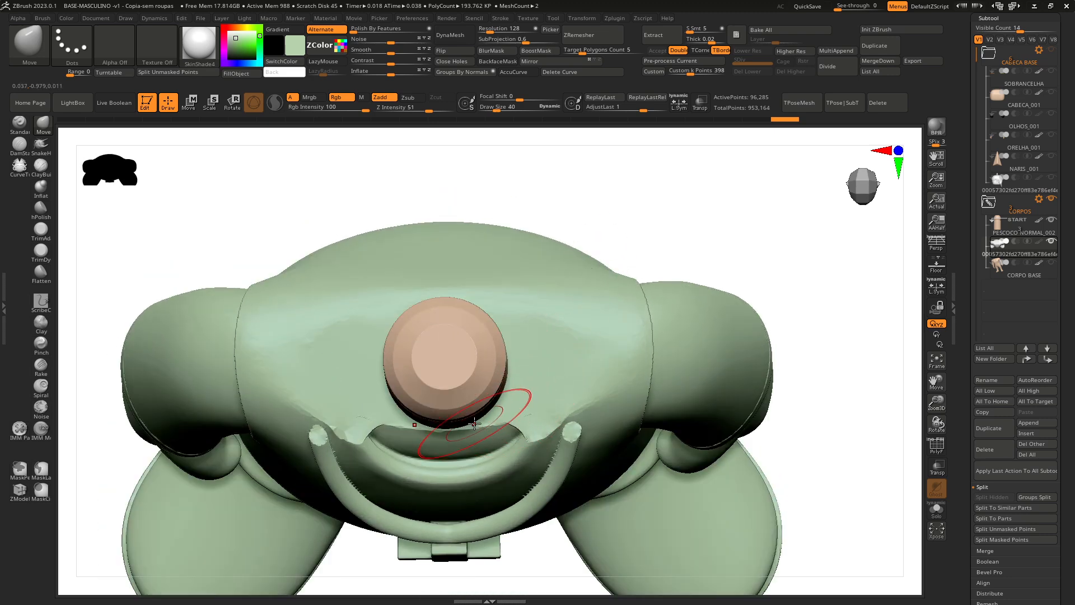
{"action": "mouse_move", "coordinate": [474, 424]}
{"action": "left_mouse_down"}
{"action": "mouse_move", "coordinate": [504, 409]}
{"action": "mouse_move", "coordinate": [475, 398]}
{"action": "left_mouse_up"}
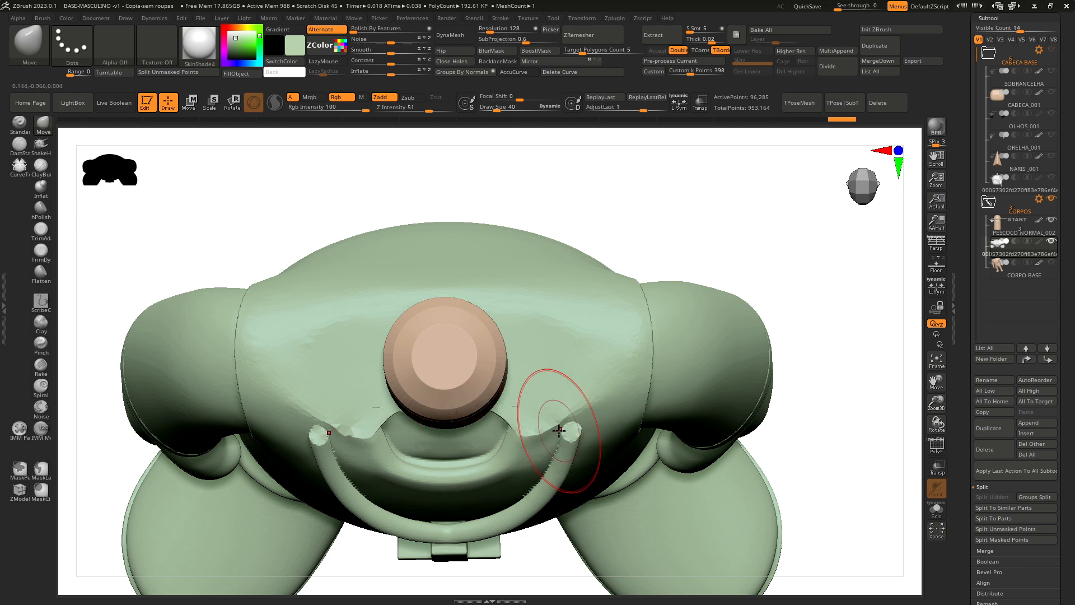
{"action": "left_click_drag", "start_coordinate": [560, 423], "coordinate": [549, 412]}
- Trim the undersides of both boot soles flat from the side view with KnifeRect
{"action": "left_click_drag", "start_coordinate": [746, 261], "coordinate": [761, 144]}
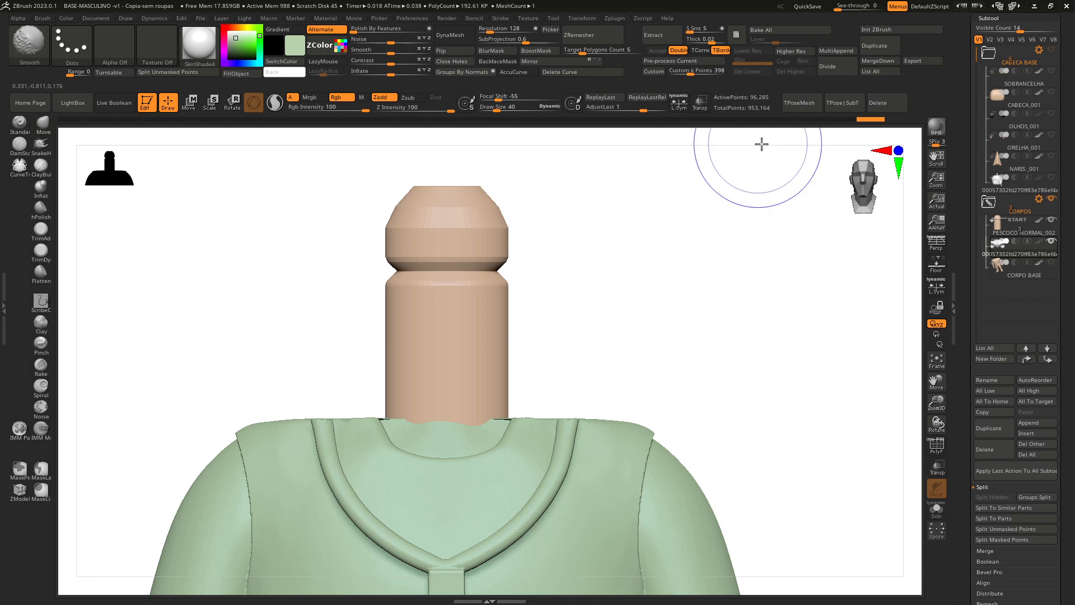
{"action": "key", "text": "f"}
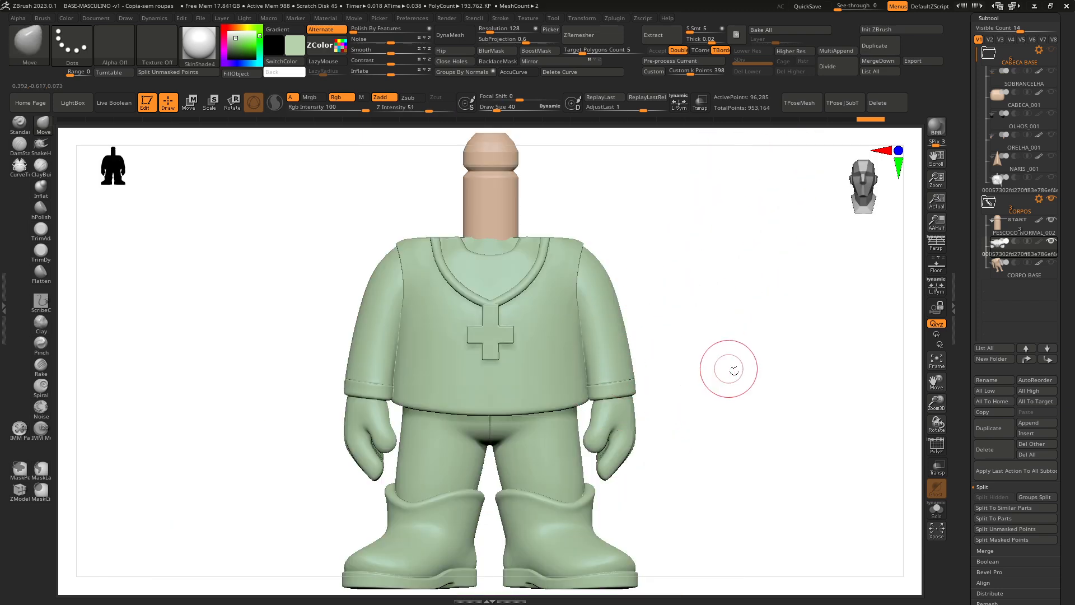
{"action": "mouse_move", "coordinate": [727, 364]}
{"action": "left_mouse_down"}
{"action": "mouse_move", "coordinate": [708, 384]}
{"action": "mouse_move", "coordinate": [662, 388]}
{"action": "left_mouse_up"}
{"action": "mouse_move", "coordinate": [704, 390]}
{"action": "left_mouse_down"}
{"action": "mouse_move", "coordinate": [769, 392]}
{"action": "mouse_move", "coordinate": [707, 414]}
{"action": "left_mouse_up"}
{"action": "left_click_drag", "start_coordinate": [937, 383], "coordinate": [920, 377]}
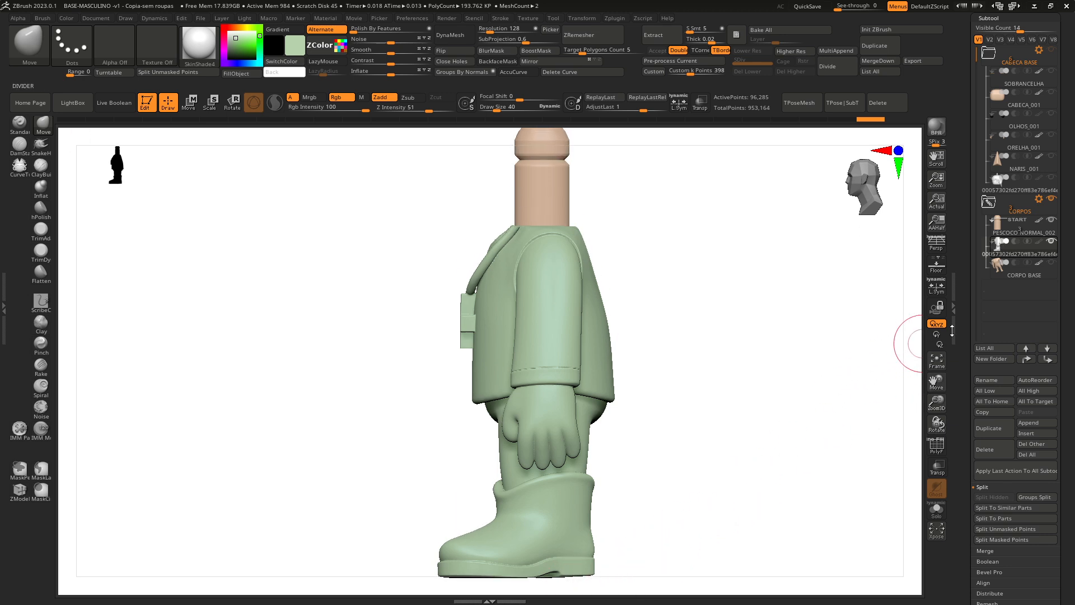
{"action": "left_click_drag", "start_coordinate": [937, 383], "coordinate": [932, 359]}
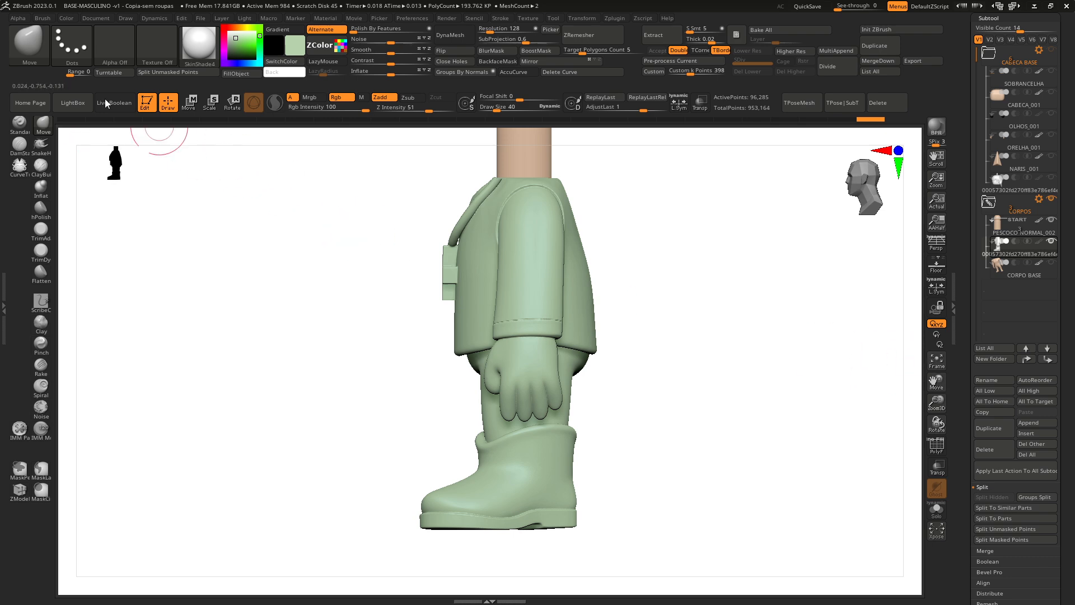
{"action": "key", "text": "ctrl"}
{"action": "key", "text": "ctrl+shift"}
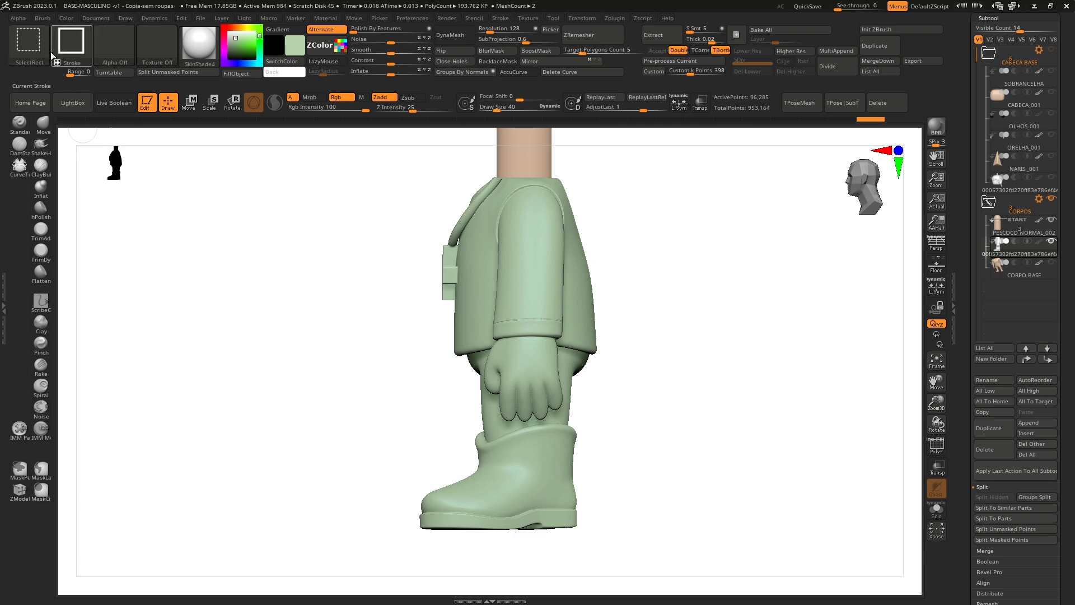
{"action": "left_click", "coordinate": [35, 41]}
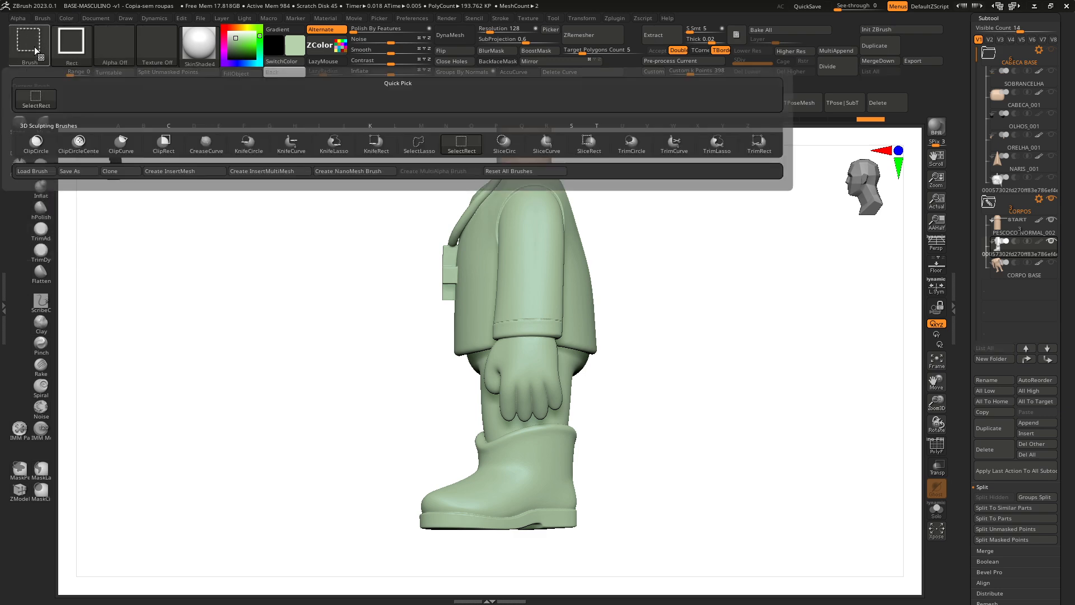
{"action": "left_click", "coordinate": [389, 149]}
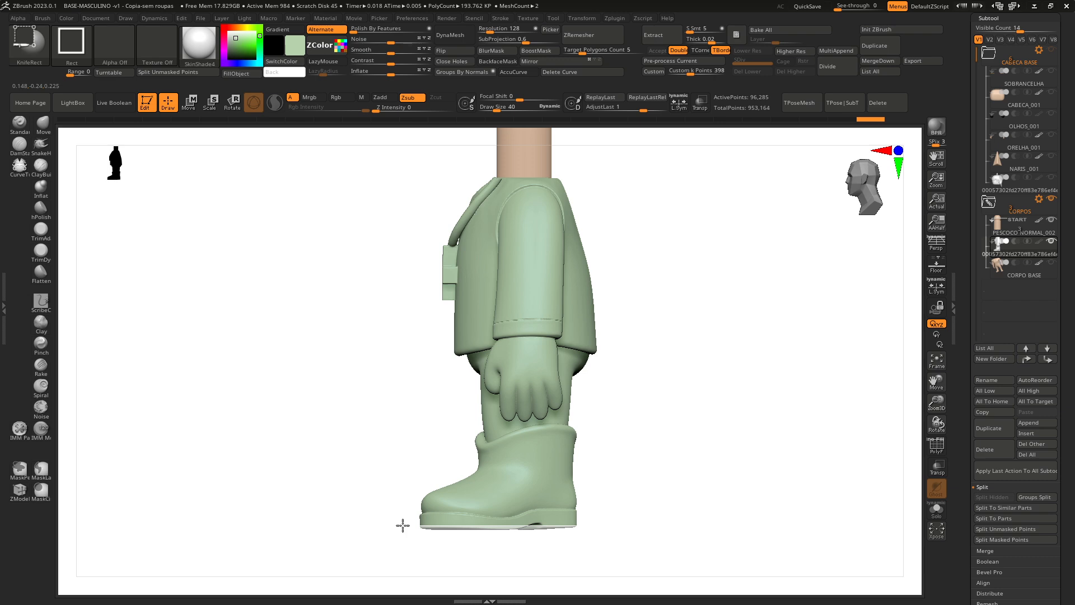
{"action": "left_click_drag", "start_coordinate": [403, 526], "coordinate": [403, 526], "text": "ctrl+shift"}
{"action": "mouse_move", "coordinate": [756, 477]}
{"action": "left_mouse_down"}
{"action": "mouse_move", "coordinate": [785, 403]}
{"action": "mouse_move", "coordinate": [775, 456]}
{"action": "mouse_move", "coordinate": [773, 430]}
{"action": "mouse_move", "coordinate": [747, 425]}
{"action": "mouse_move", "coordinate": [783, 413]}
{"action": "left_mouse_up"}
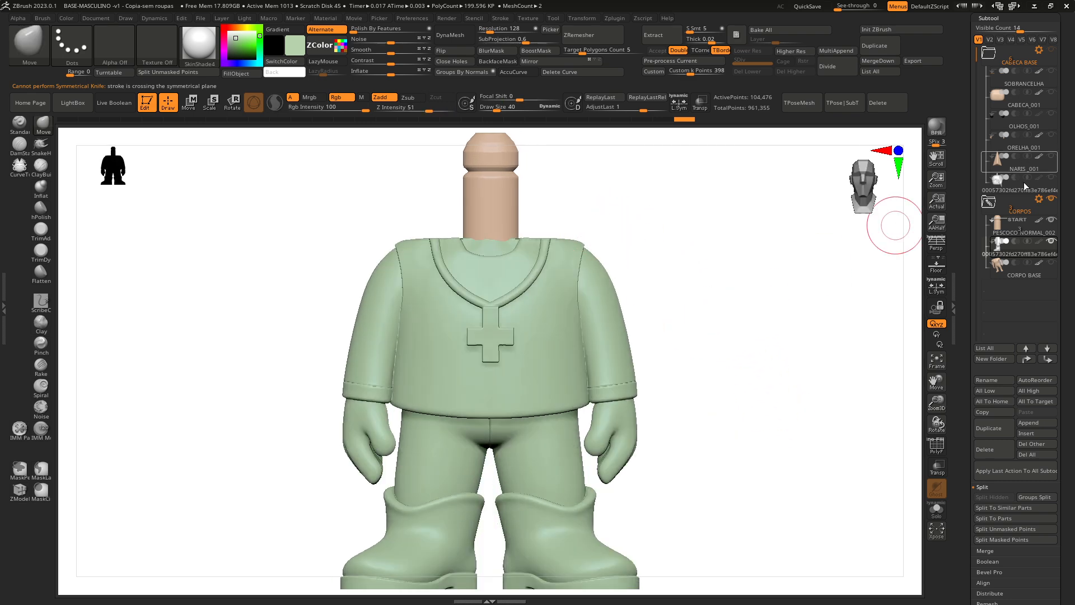
- Collapse and hide the CORPOS folder and show the CABECA BASE folder so only the head parts remain in view
{"action": "left_click", "coordinate": [990, 204]}
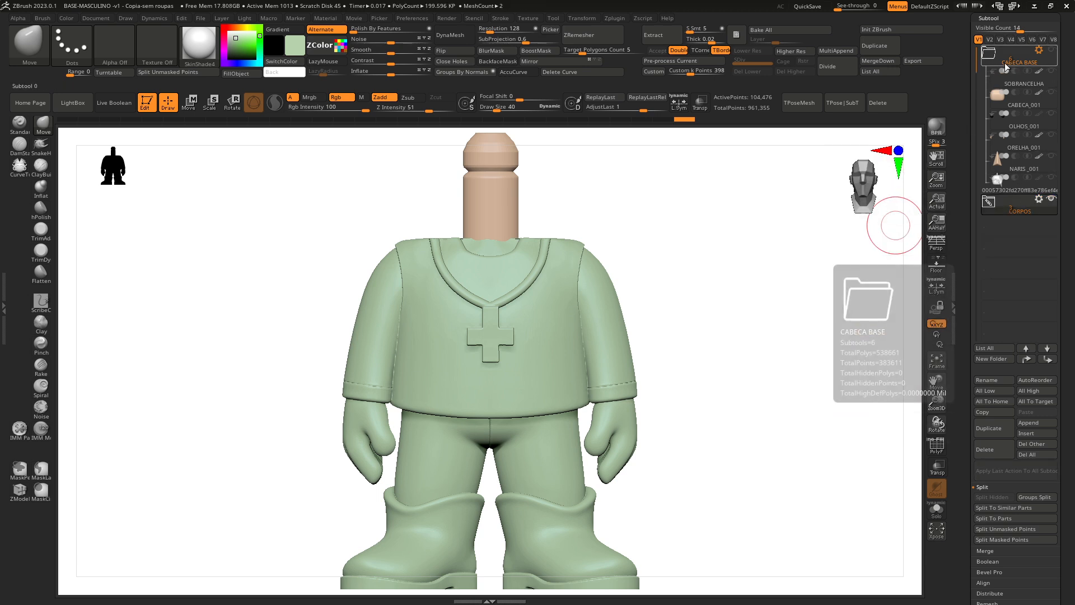
{"action": "left_click", "coordinate": [1052, 50]}
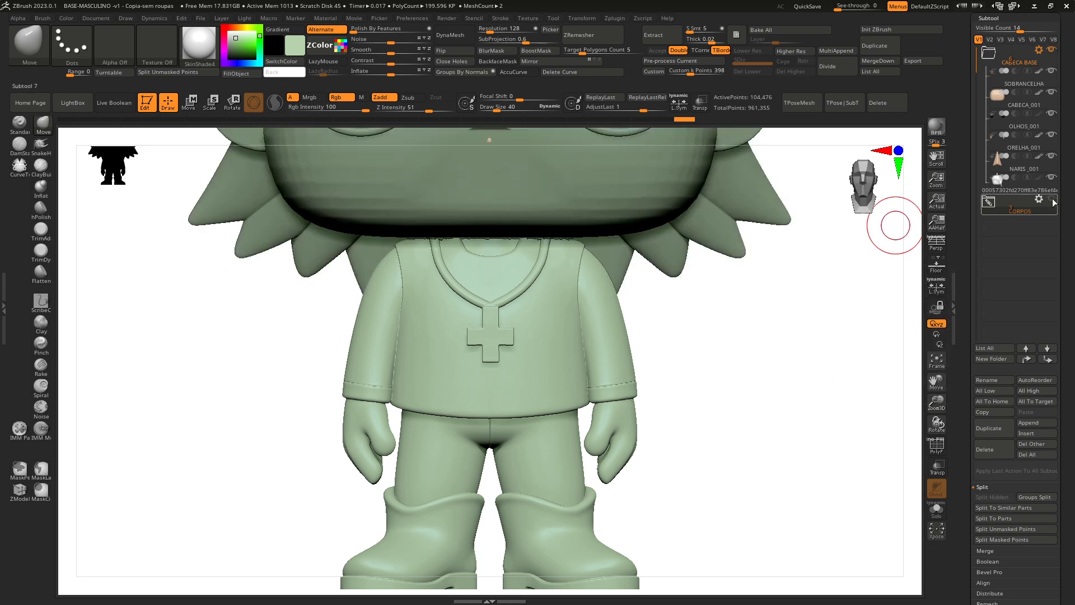
{"action": "key", "text": "f"}
{"action": "key", "text": "f"}
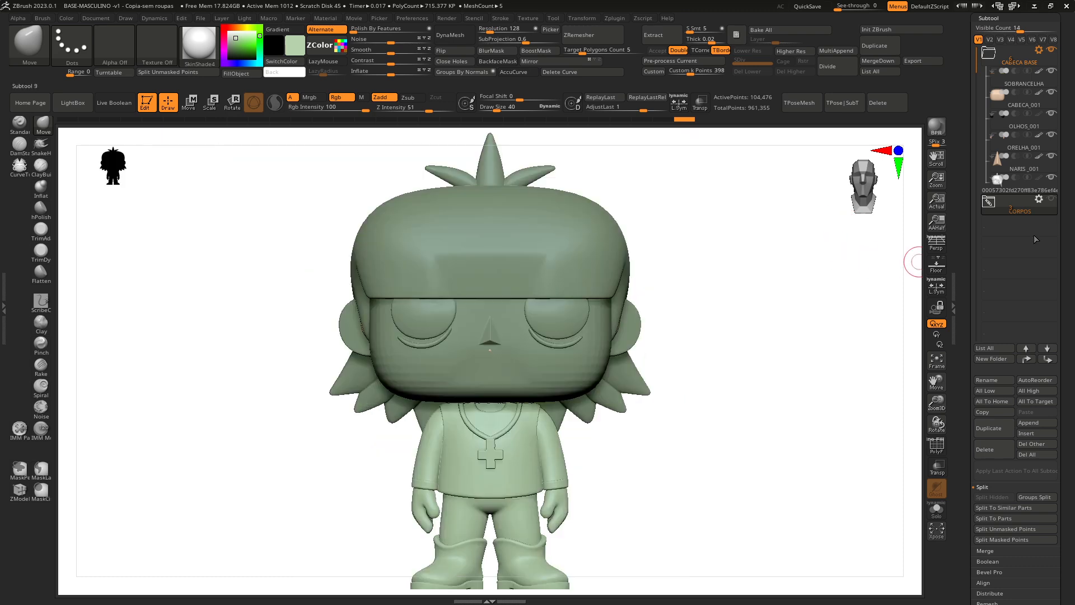
- Close the open neck hole on the underside of the split head with Close Holes
{"action": "left_click", "coordinate": [1001, 105]}
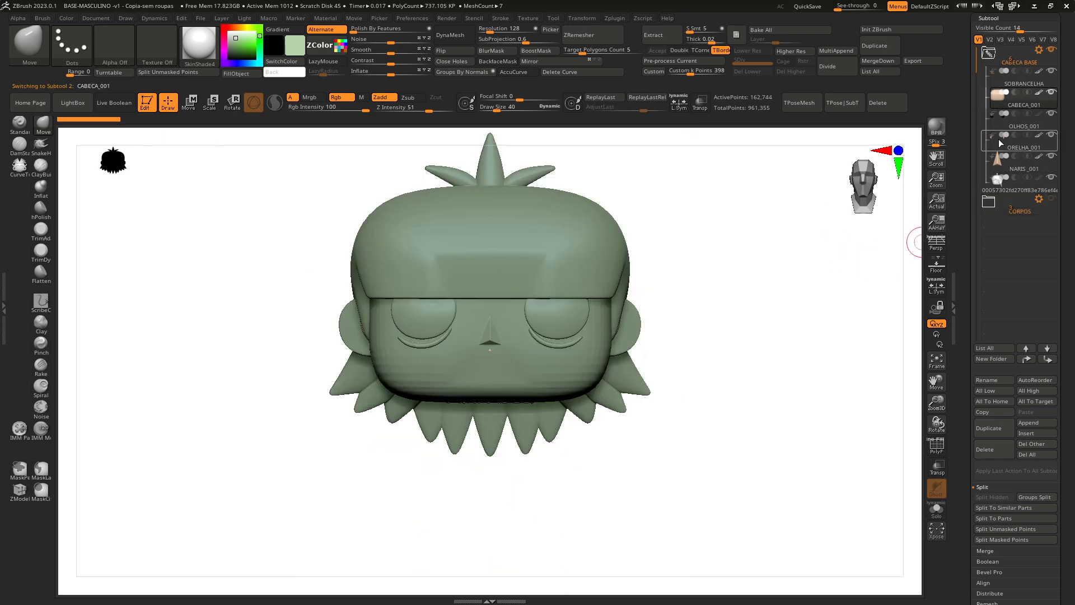
{"action": "left_click_drag", "start_coordinate": [747, 327], "coordinate": [609, 412]}
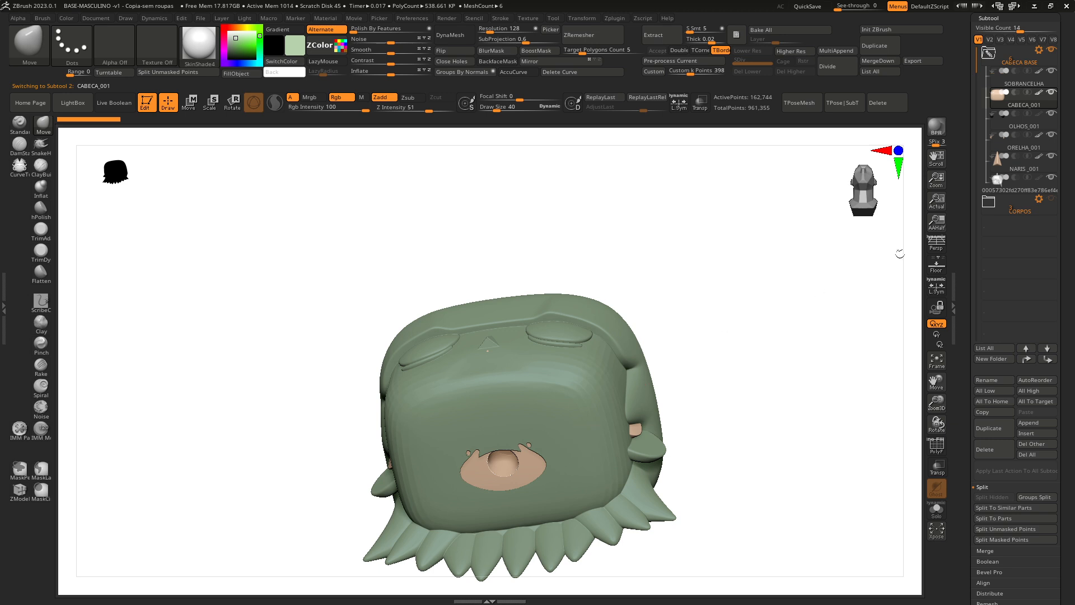
{"action": "left_click", "coordinate": [1000, 186]}
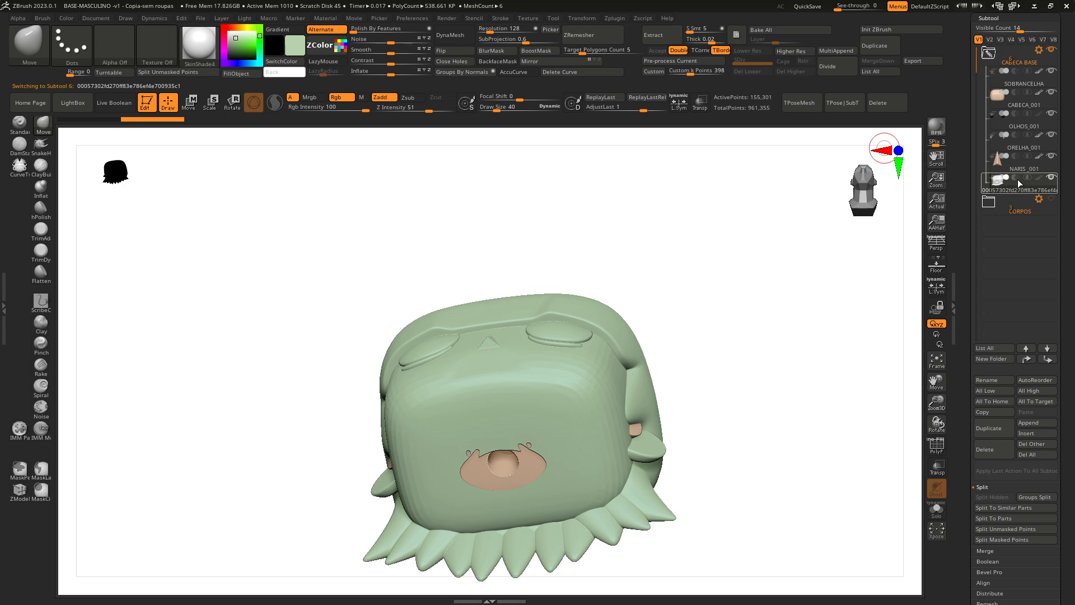
{"action": "left_click", "coordinate": [454, 62]}
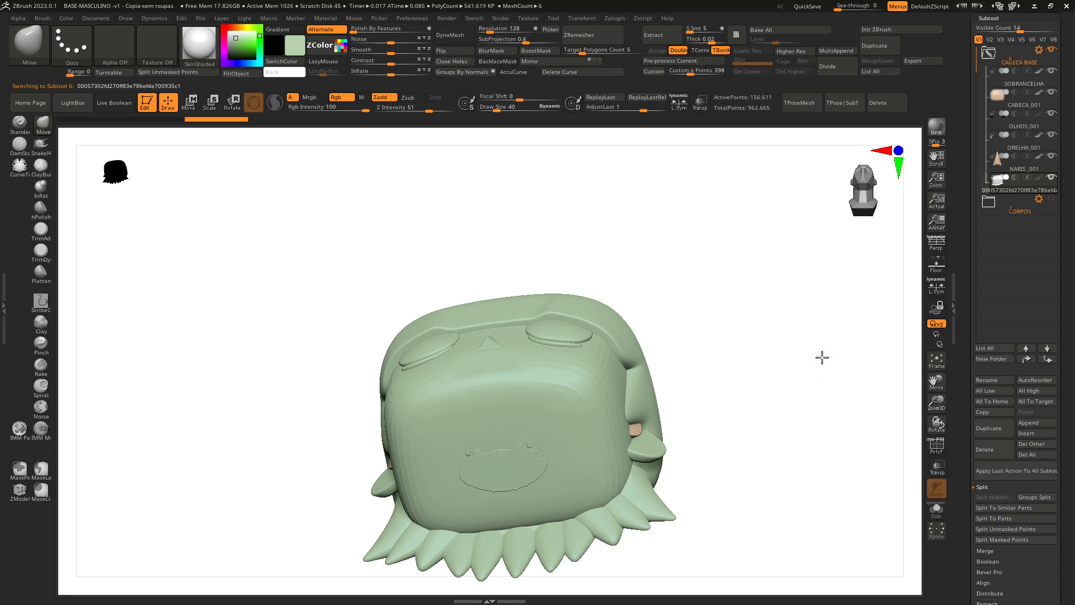
{"action": "left_click_drag", "start_coordinate": [822, 357], "coordinate": [956, 143]}
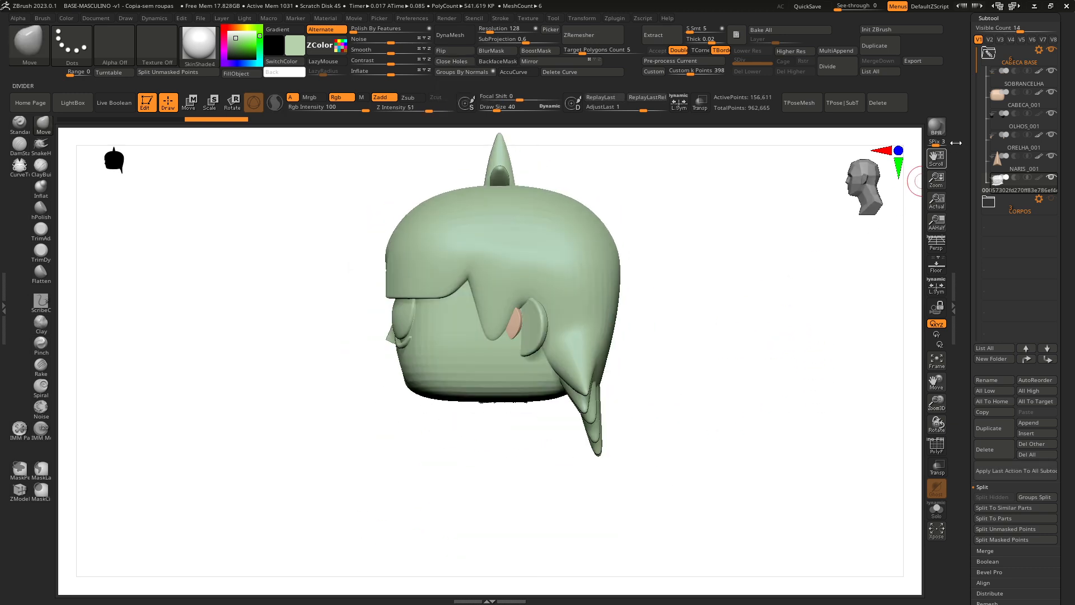
- Scale the split head down uniformly with the gizmo until the CABECA_001 base face shows through
{"action": "left_click", "coordinate": [1001, 103]}
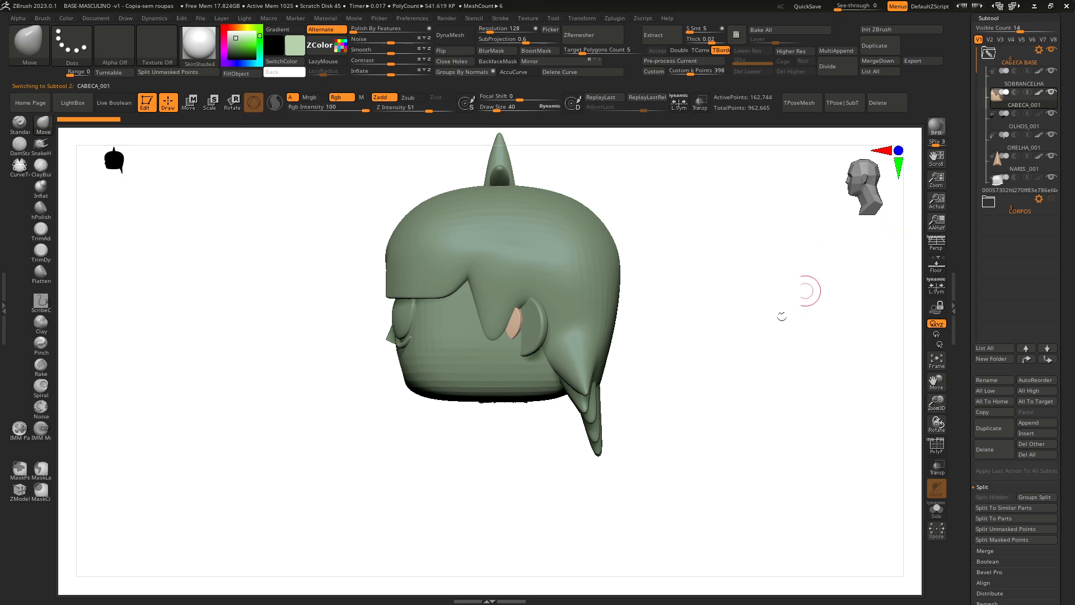
{"action": "left_click_drag", "start_coordinate": [735, 338], "coordinate": [798, 341]}
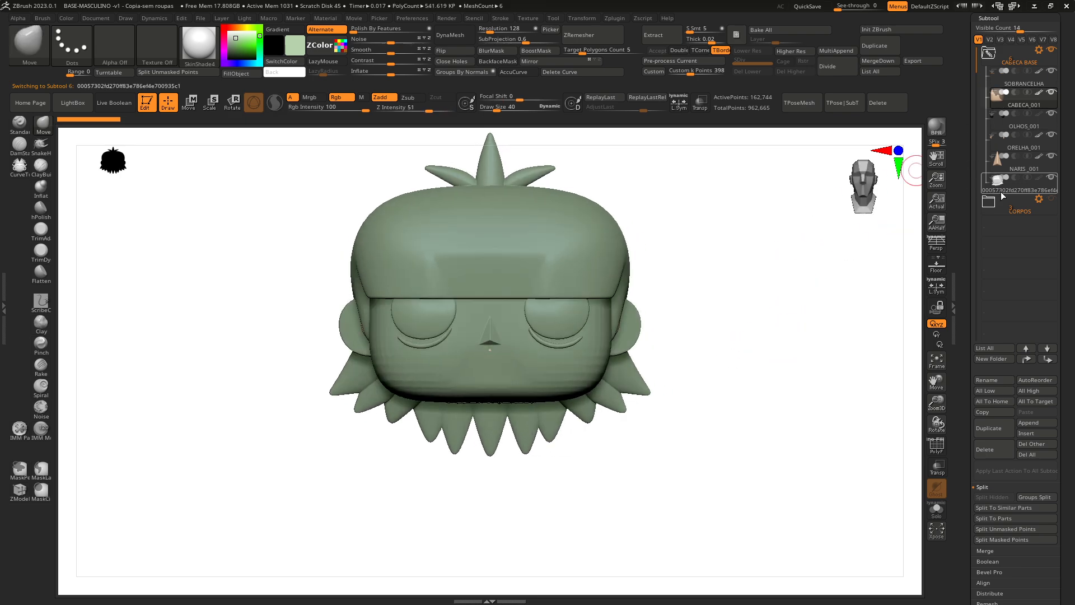
{"action": "mouse_move", "coordinate": [1001, 191]}
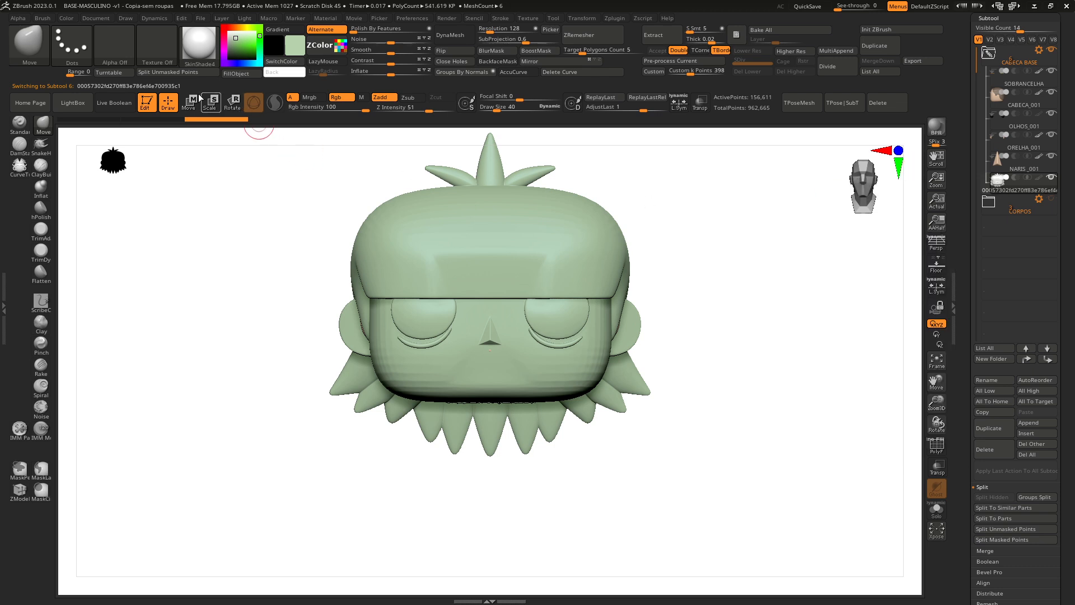
{"action": "left_click", "coordinate": [191, 100]}
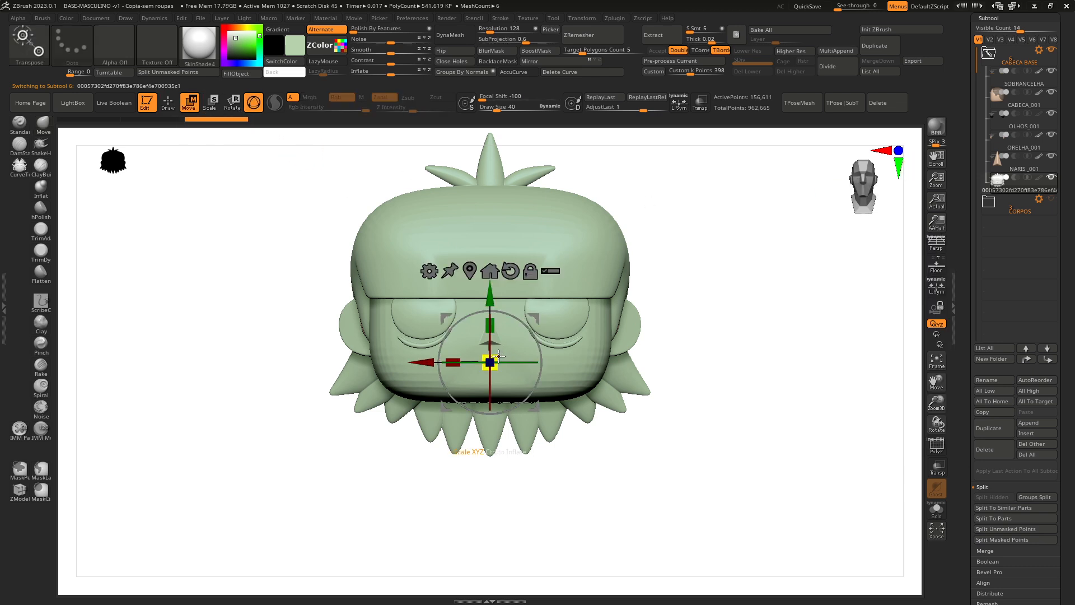
{"action": "left_click_drag", "start_coordinate": [496, 357], "coordinate": [495, 359]}
{"action": "left_click_drag", "start_coordinate": [493, 360], "coordinate": [490, 361]}
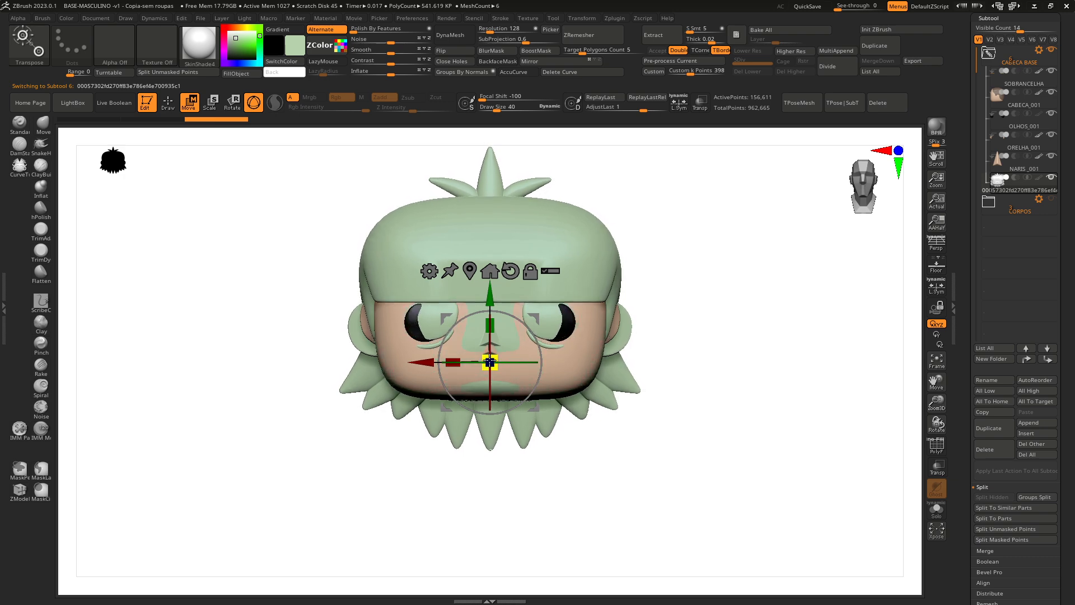
- Shift the split head slightly forward and up with the gizmo, and scale it down a little more
{"action": "left_click_drag", "start_coordinate": [749, 375], "coordinate": [648, 370]}
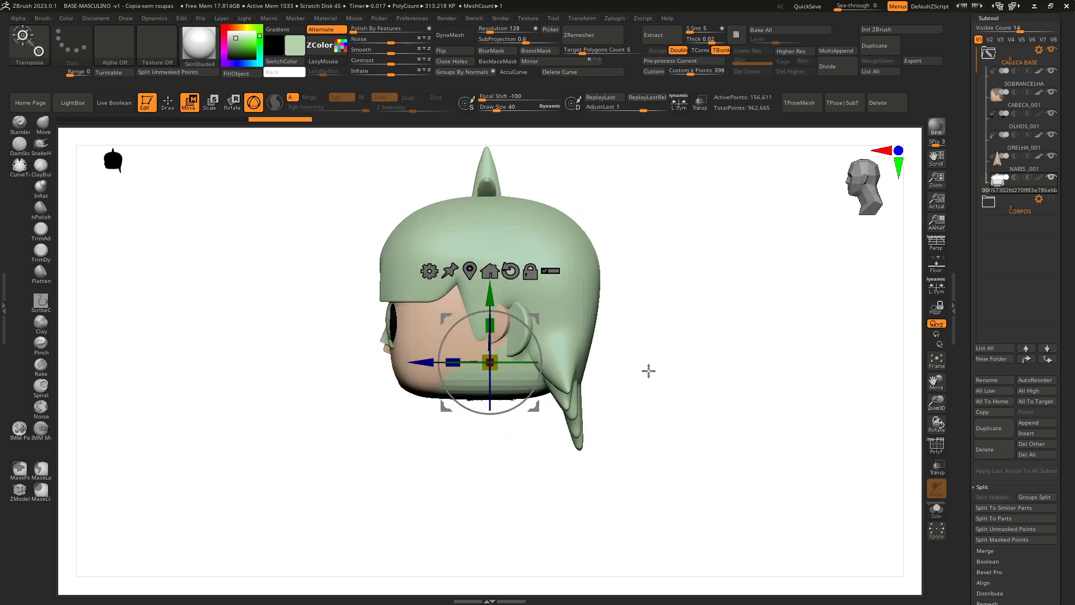
{"action": "left_click_drag", "start_coordinate": [540, 407], "coordinate": [660, 471]}
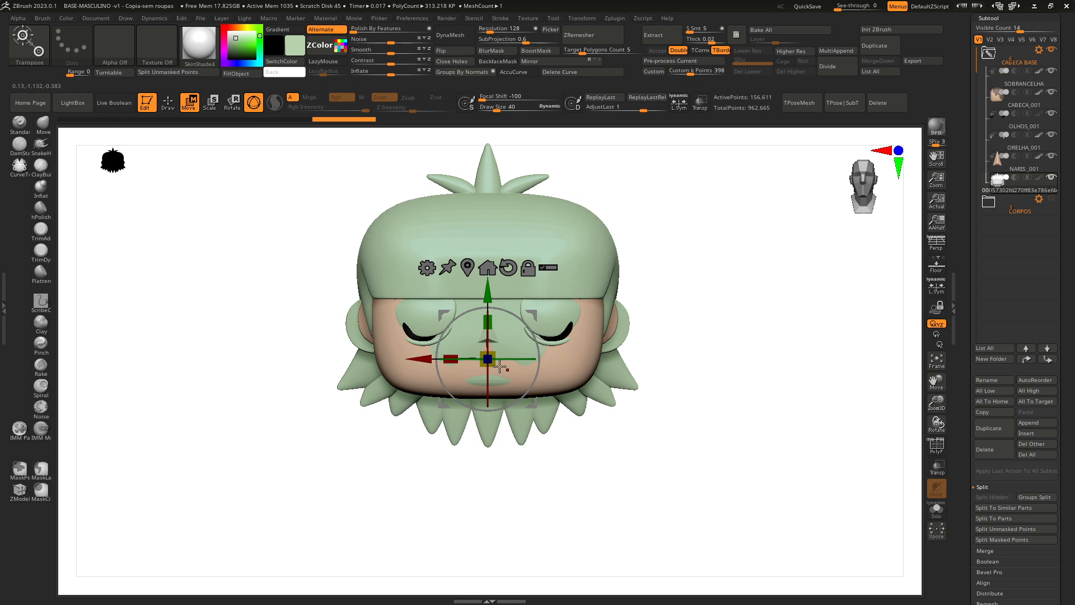
{"action": "left_click_drag", "start_coordinate": [494, 353], "coordinate": [487, 360]}
- Compare the split head's fit against the base head from the side and front, using transparency temporarily
{"action": "left_click_drag", "start_coordinate": [713, 376], "coordinate": [845, 372]}
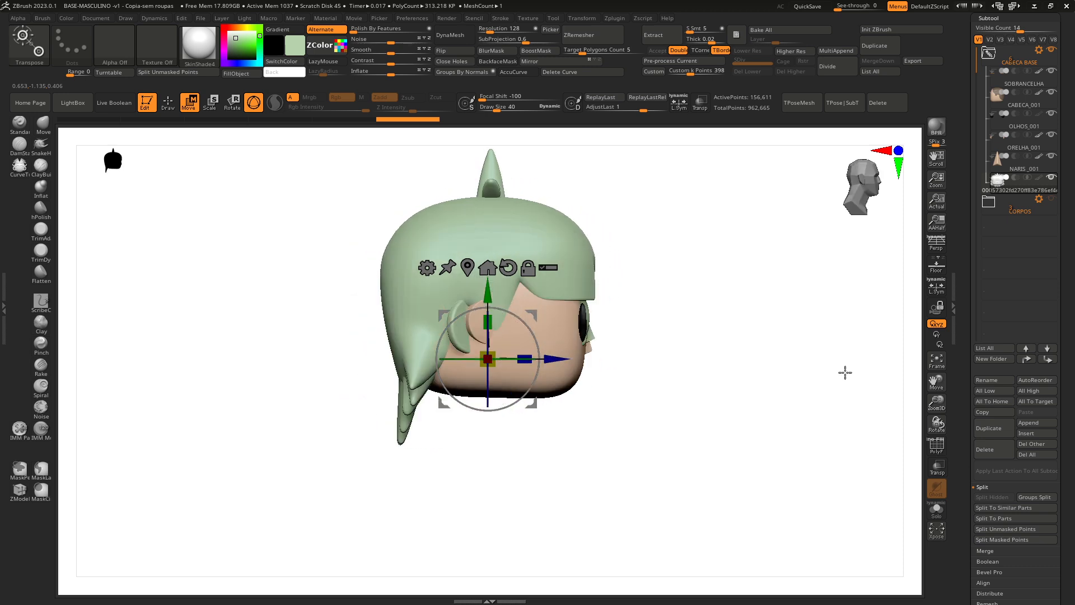
{"action": "left_click", "coordinate": [700, 104]}
{"action": "left_click_drag", "start_coordinate": [938, 400], "coordinate": [945, 476]}
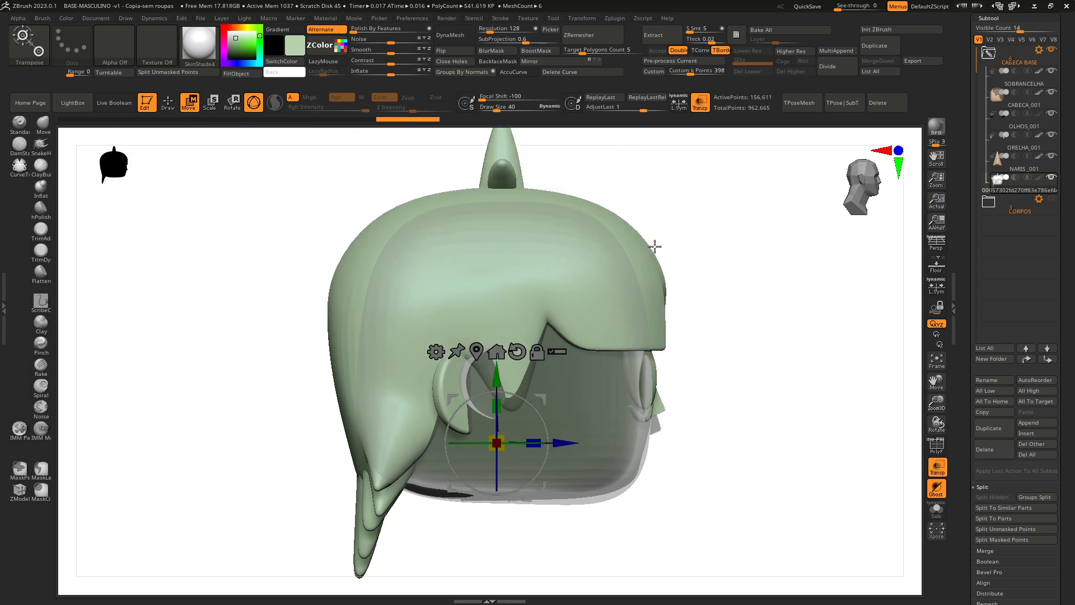
{"action": "left_click_drag", "start_coordinate": [717, 429], "coordinate": [822, 432]}
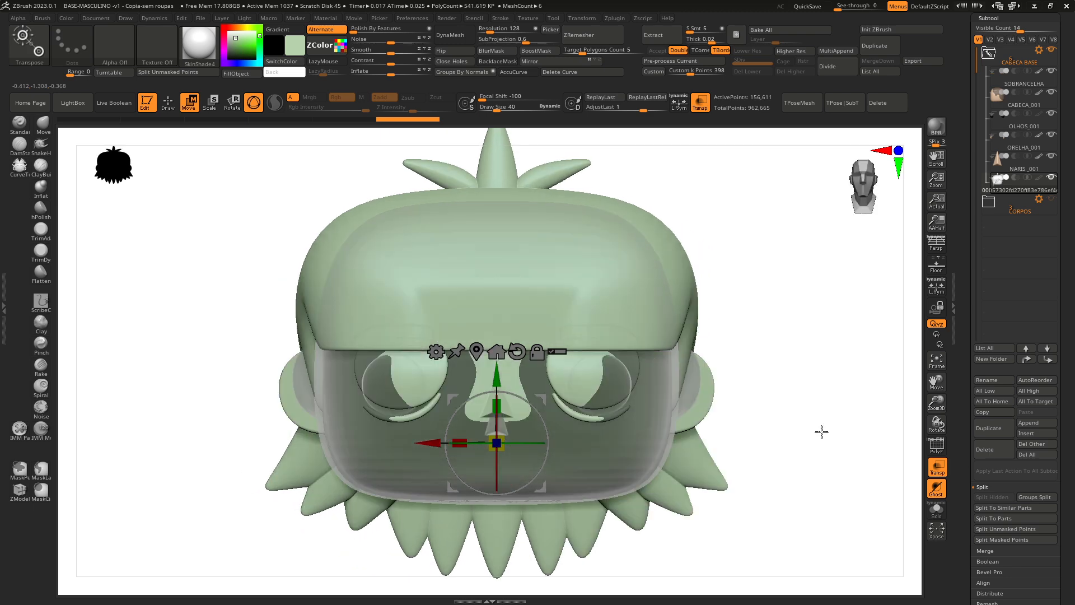
{"action": "left_click", "coordinate": [700, 103]}
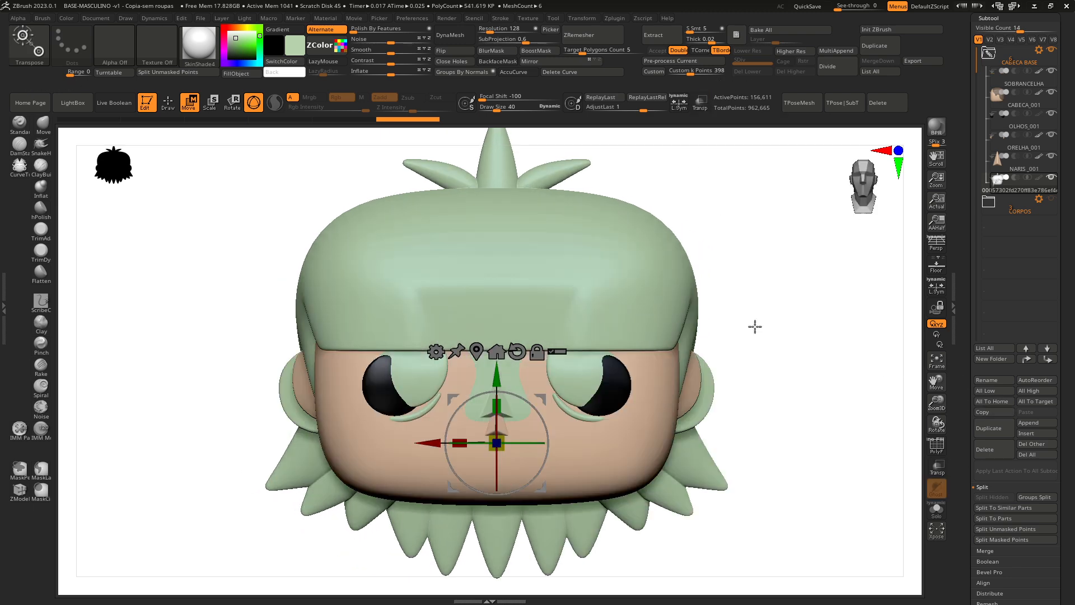
{"action": "left_click_drag", "start_coordinate": [822, 360], "coordinate": [720, 366]}
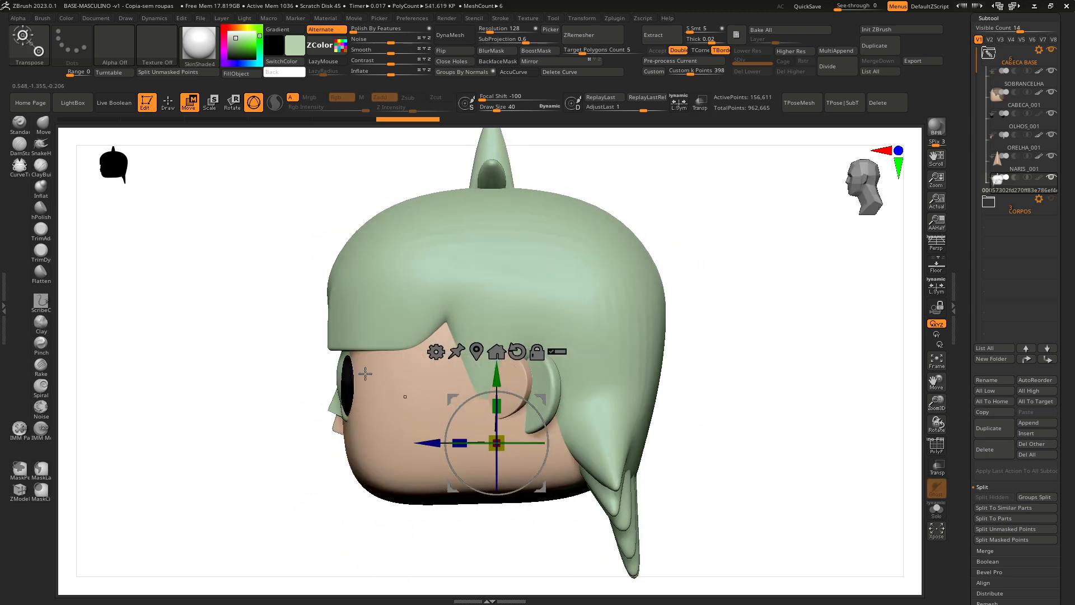
- Lasso-mask the split head's green ear and invert the mask so only the ear remains editable
{"action": "key", "text": "ctrl"}
{"action": "key", "text": "ctrl"}
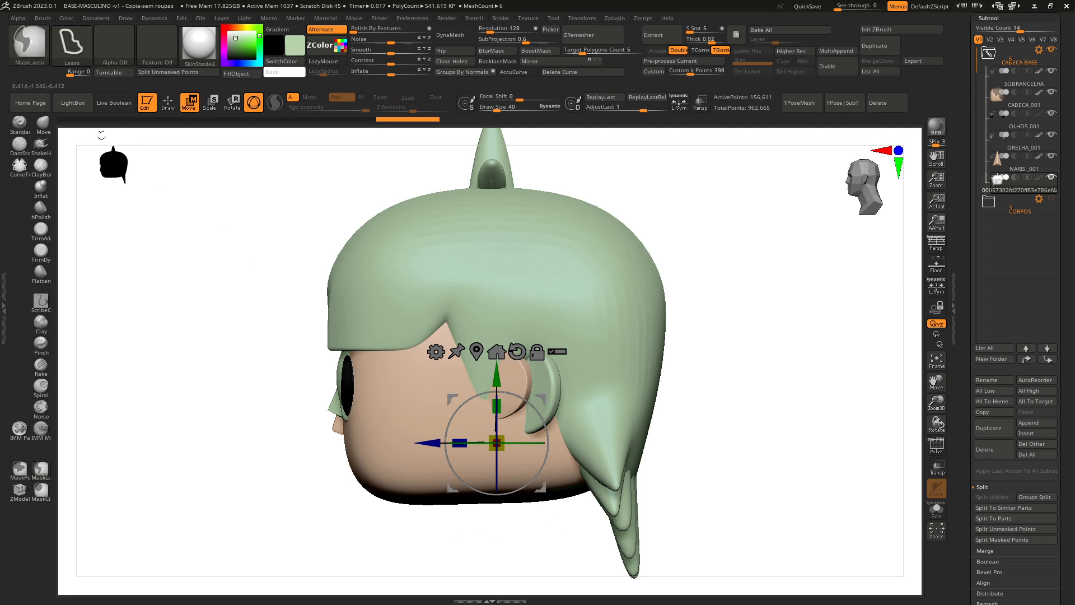
{"action": "key", "text": "ctrl"}
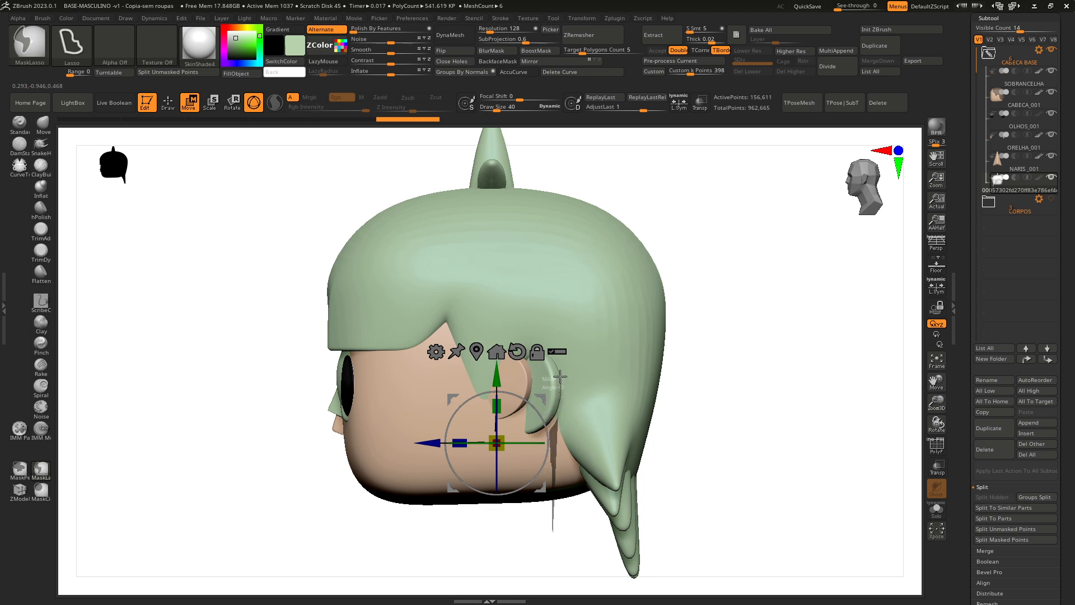
{"action": "mouse_move", "coordinate": [561, 377]}
{"action": "left_mouse_down", "text": "ctrl"}
{"action": "mouse_move", "coordinate": [541, 350]}
{"action": "mouse_move", "coordinate": [518, 347]}
{"action": "mouse_move", "coordinate": [504, 364]}
{"action": "mouse_move", "coordinate": [467, 523]}
{"action": "left_mouse_up", "text": "ctrl"}
{"action": "mouse_move", "coordinate": [404, 571]}
{"action": "left_mouse_down"}
{"action": "mouse_move", "coordinate": [518, 556]}
{"action": "mouse_move", "coordinate": [548, 564]}
{"action": "mouse_move", "coordinate": [519, 564]}
{"action": "mouse_move", "coordinate": [529, 560]}
{"action": "left_mouse_up"}
{"action": "key", "text": "ctrl"}
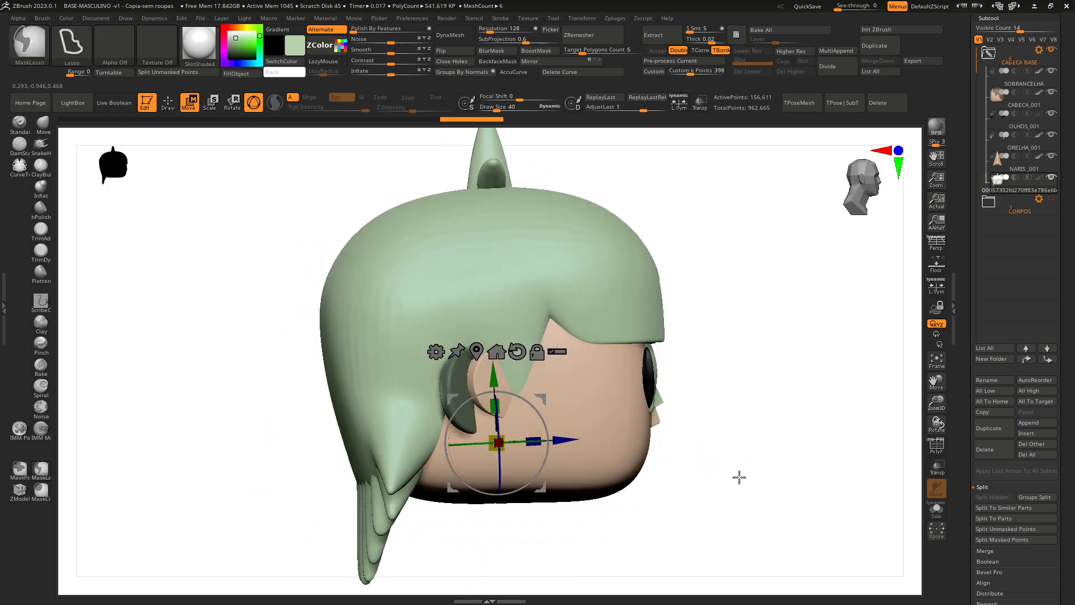
{"action": "left_click", "coordinate": [739, 478], "text": "ctrl"}
{"action": "left_click_drag", "start_coordinate": [818, 401], "coordinate": [615, 366]}
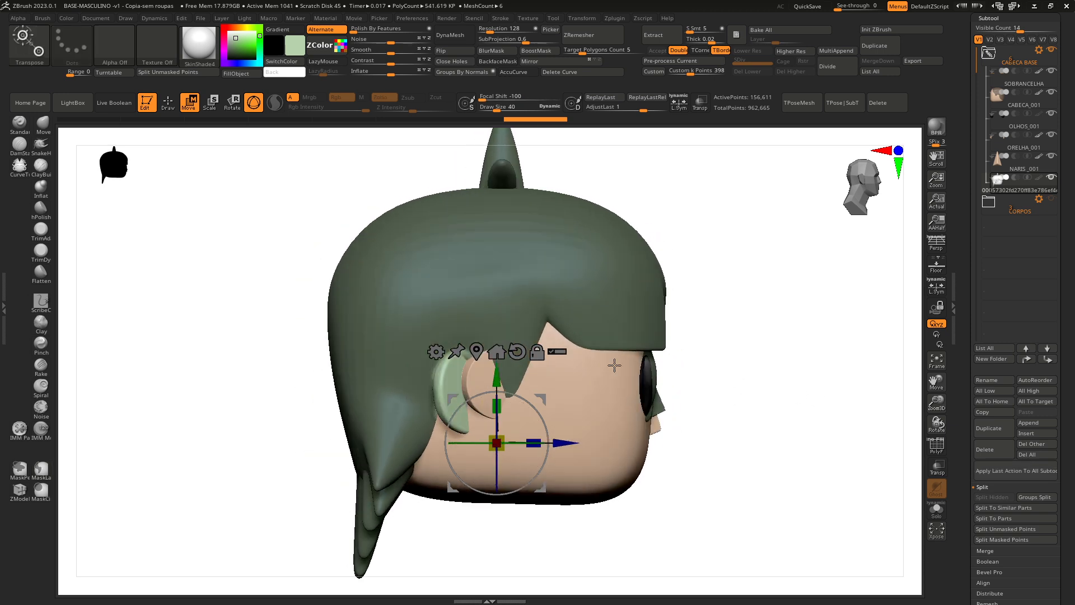
- Work down the surface of the unmasked ear with the ClayBuildup brush and smooth it
{"action": "left_click", "coordinate": [41, 167]}
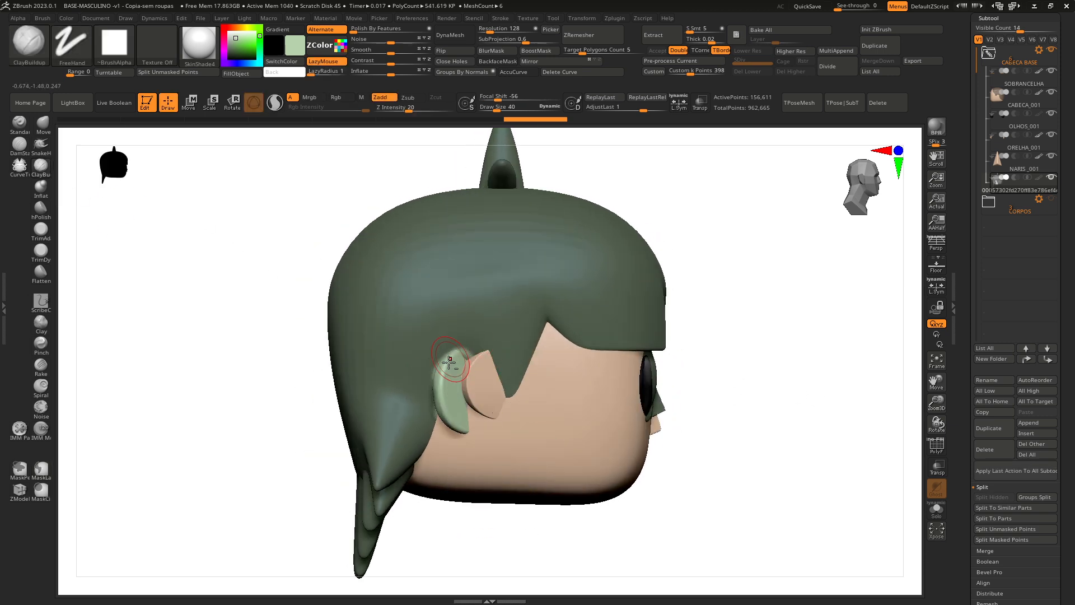
{"action": "mouse_move", "coordinate": [443, 401]}
{"action": "left_mouse_down"}
{"action": "mouse_move", "coordinate": [453, 383]}
{"action": "mouse_move", "coordinate": [443, 423]}
{"action": "left_mouse_up"}
{"action": "left_click_drag", "start_coordinate": [448, 386], "coordinate": [445, 374], "text": "shift"}
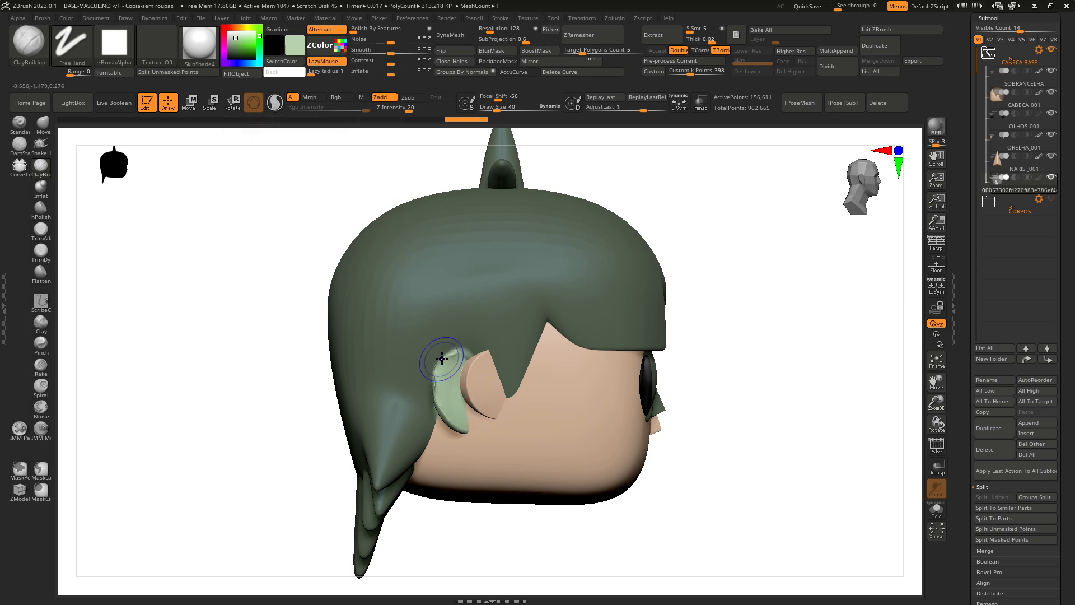
{"action": "left_click_drag", "start_coordinate": [441, 358], "coordinate": [434, 359], "text": "shift"}
{"action": "left_click_drag", "start_coordinate": [451, 406], "coordinate": [452, 394], "text": "shift"}
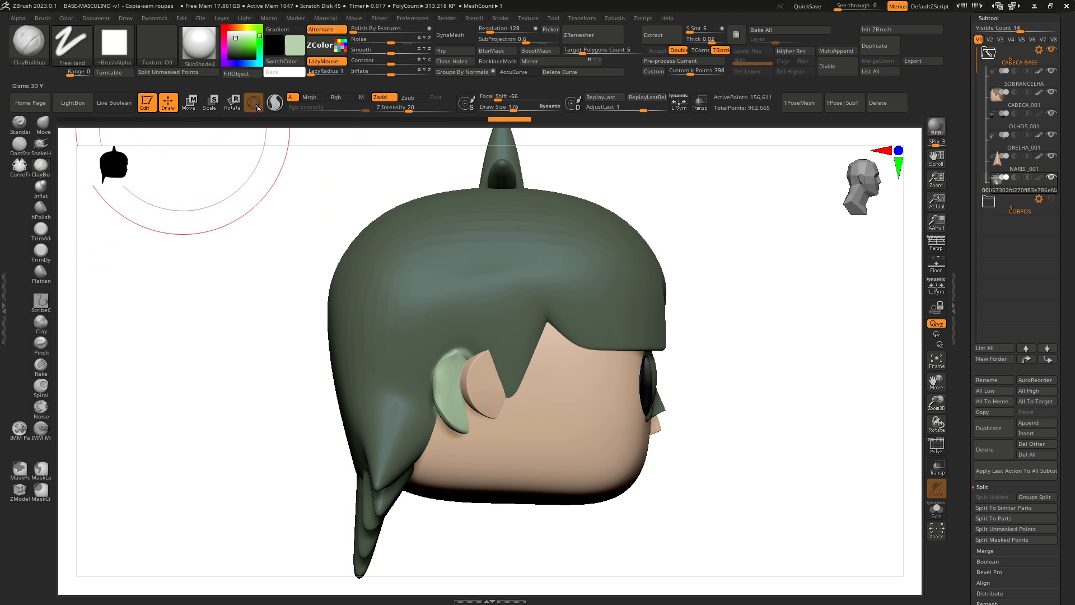
- Enable Sculptris Pro and try smoothing the ear with the draw size at 176
{"action": "left_click", "coordinate": [274, 103]}
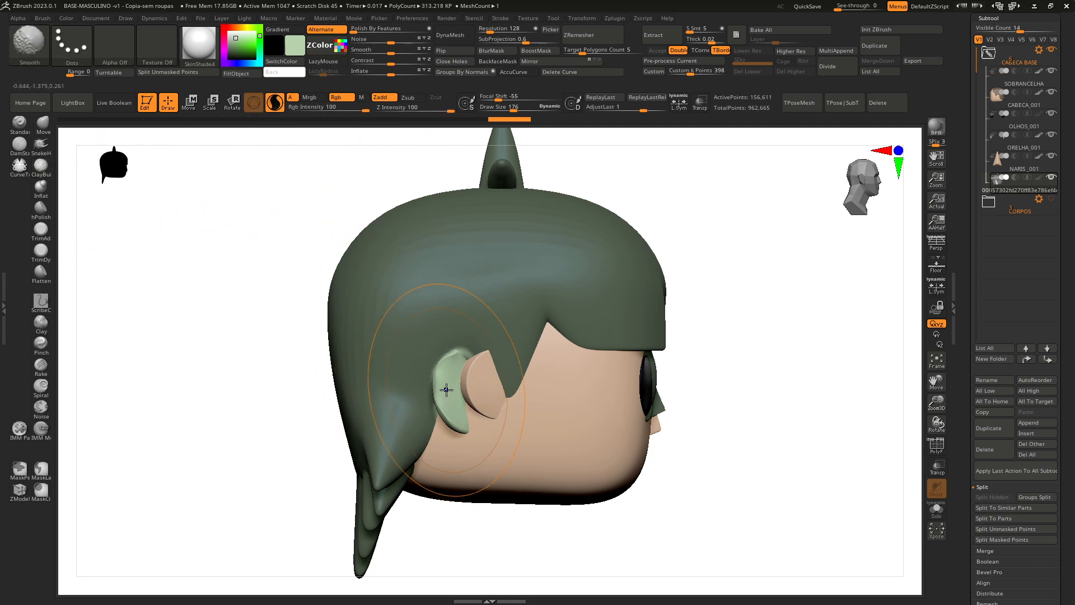
{"action": "left_click_drag", "start_coordinate": [450, 387], "coordinate": [448, 389], "text": "shift"}
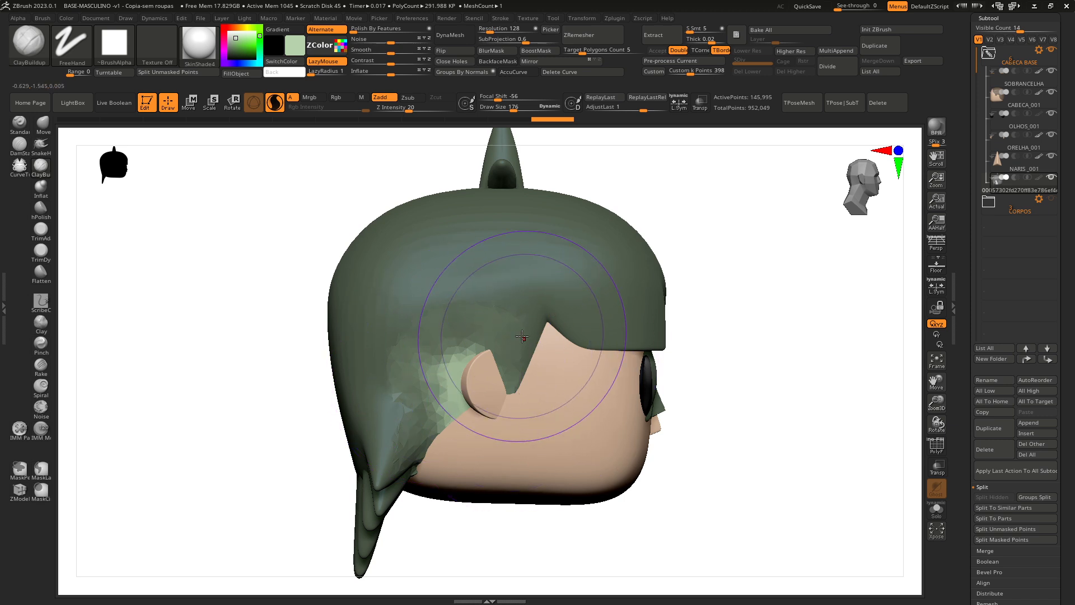
{"action": "key", "text": "ctrl+z"}
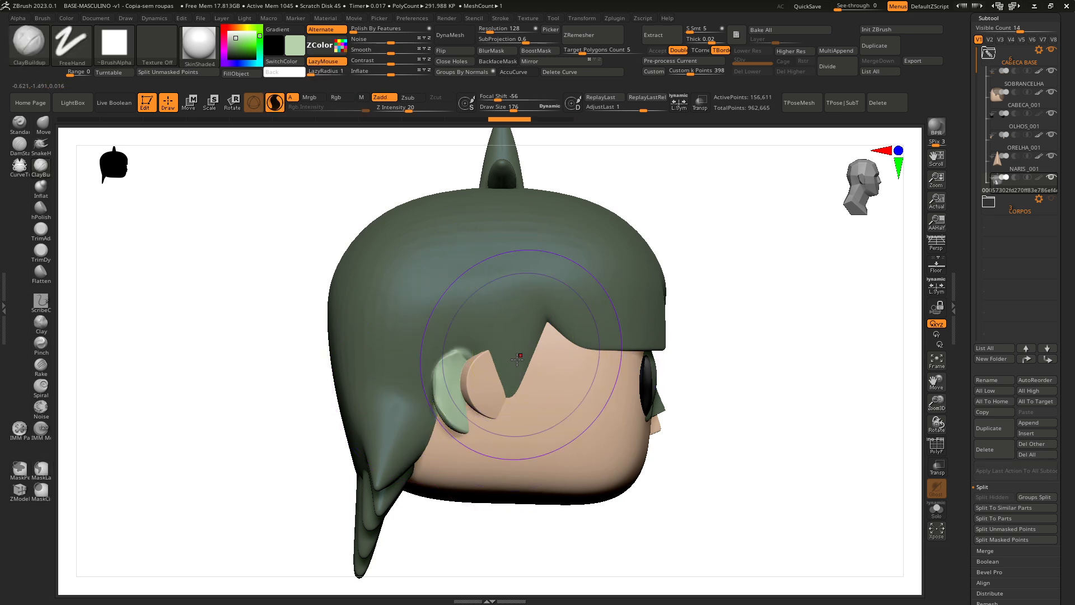
- Smooth the green ear away into the hair around the base ear, using progressively smaller brush sizes down to 32
{"action": "key", "text": "bracketleft"}
{"action": "key", "text": "bracketleft"}
{"action": "key", "text": "bracketleft"}
{"action": "key", "text": "bracketleft"}
{"action": "key", "text": "bracketleft"}
{"action": "key", "text": "bracketleft"}
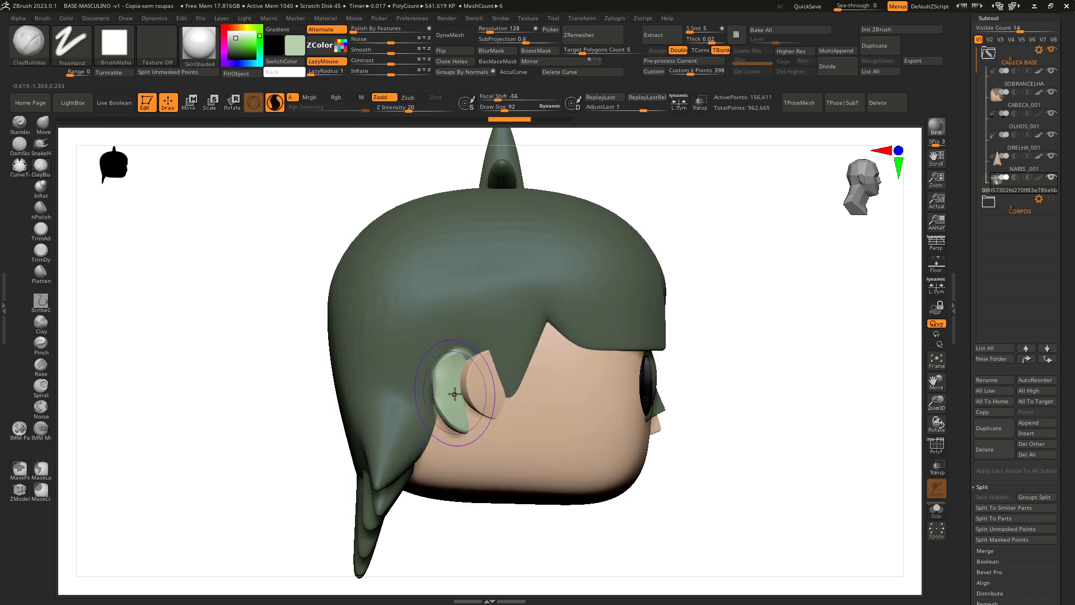
{"action": "left_click_drag", "start_coordinate": [454, 394], "coordinate": [465, 422], "text": "shift"}
{"action": "mouse_move", "coordinate": [803, 420]}
{"action": "left_mouse_down"}
{"action": "mouse_move", "coordinate": [761, 418]}
{"action": "mouse_move", "coordinate": [828, 420]}
{"action": "left_mouse_up"}
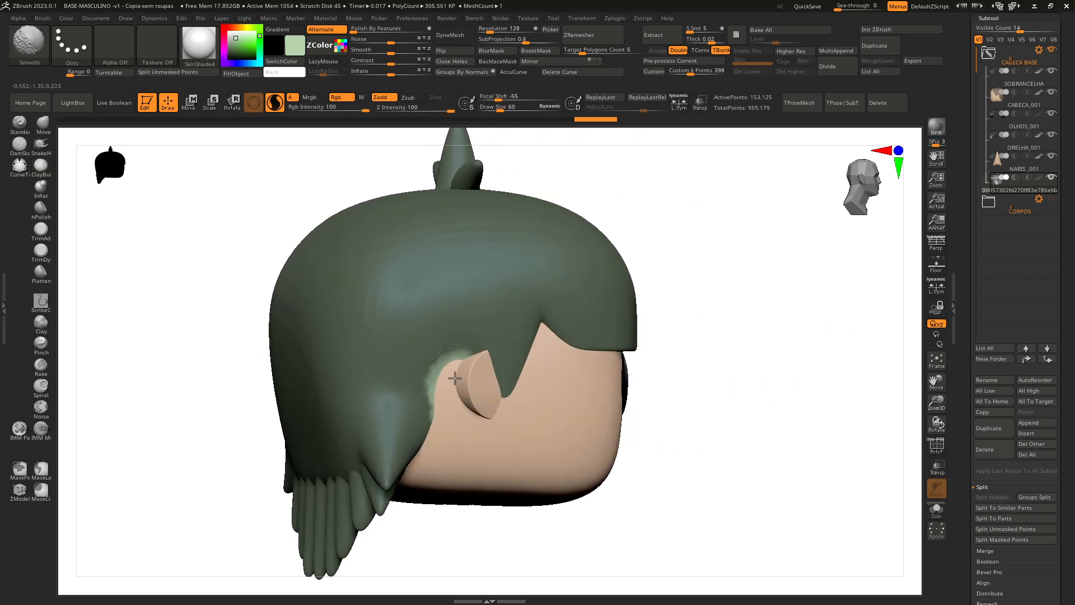
{"action": "left_click_drag", "start_coordinate": [455, 379], "coordinate": [464, 382], "text": "shift"}
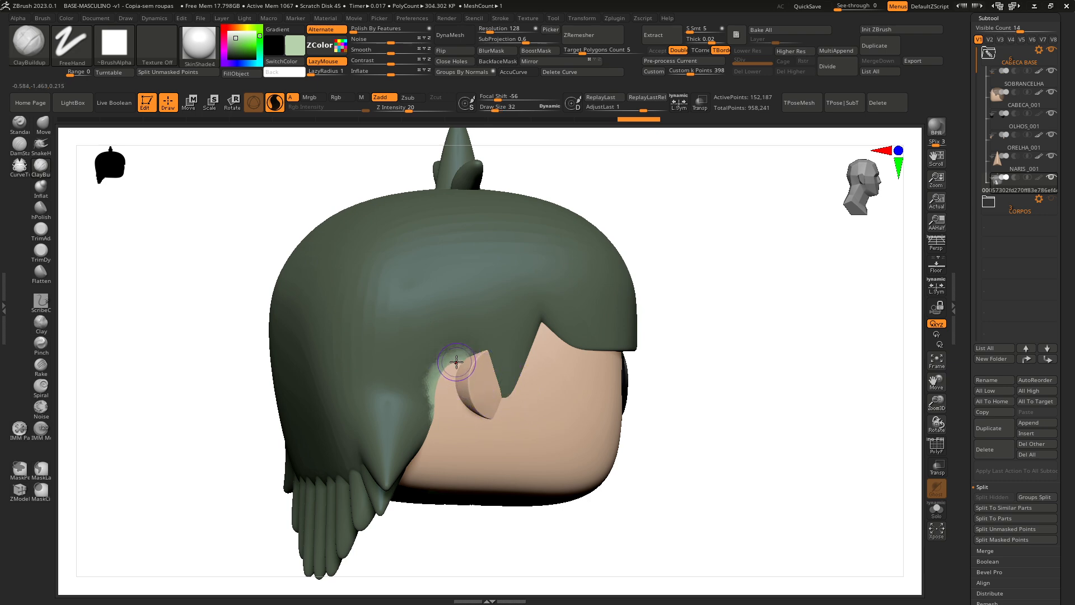
{"action": "key", "text": "shift"}
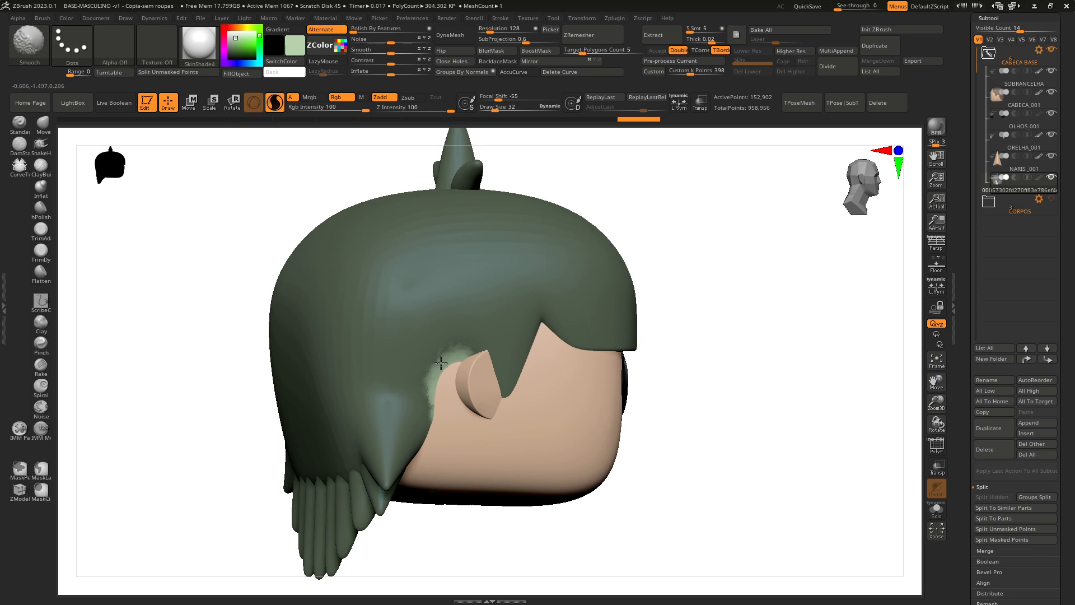
{"action": "left_click_drag", "start_coordinate": [432, 412], "coordinate": [433, 418], "text": "shift"}
- Clear the mask from the split head and switch to the Move brush
{"action": "mouse_move", "coordinate": [771, 382]}
{"action": "left_mouse_down"}
{"action": "mouse_move", "coordinate": [694, 369]}
{"action": "mouse_move", "coordinate": [767, 380]}
{"action": "mouse_move", "coordinate": [816, 409]}
{"action": "left_mouse_up"}
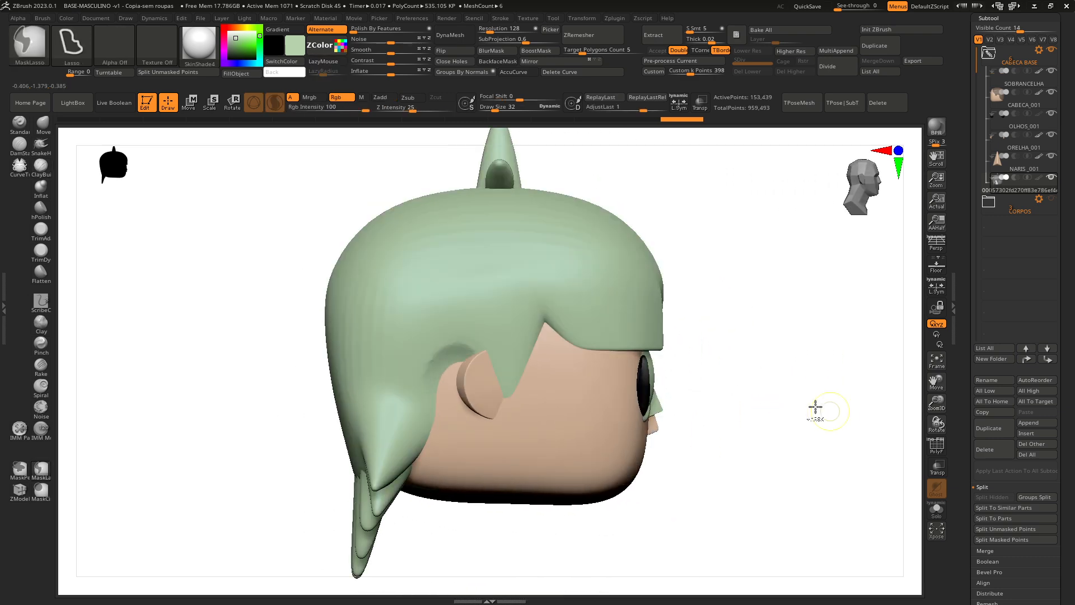
{"action": "mouse_move", "coordinate": [795, 295]}
{"action": "left_mouse_down", "text": "ctrl"}
{"action": "mouse_move", "coordinate": [833, 341]}
{"action": "mouse_move", "coordinate": [836, 297]}
{"action": "mouse_move", "coordinate": [833, 364]}
{"action": "mouse_move", "coordinate": [836, 290]}
{"action": "left_mouse_up", "text": "ctrl"}
{"action": "left_click_drag", "start_coordinate": [833, 278], "coordinate": [750, 358], "text": "ctrl"}
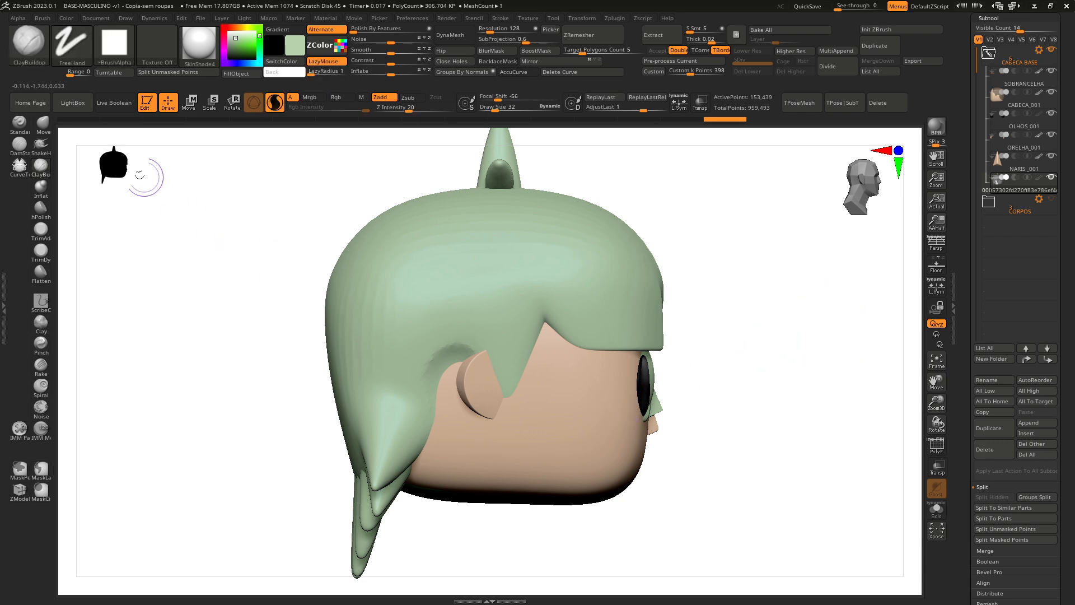
{"action": "left_click", "coordinate": [42, 126]}
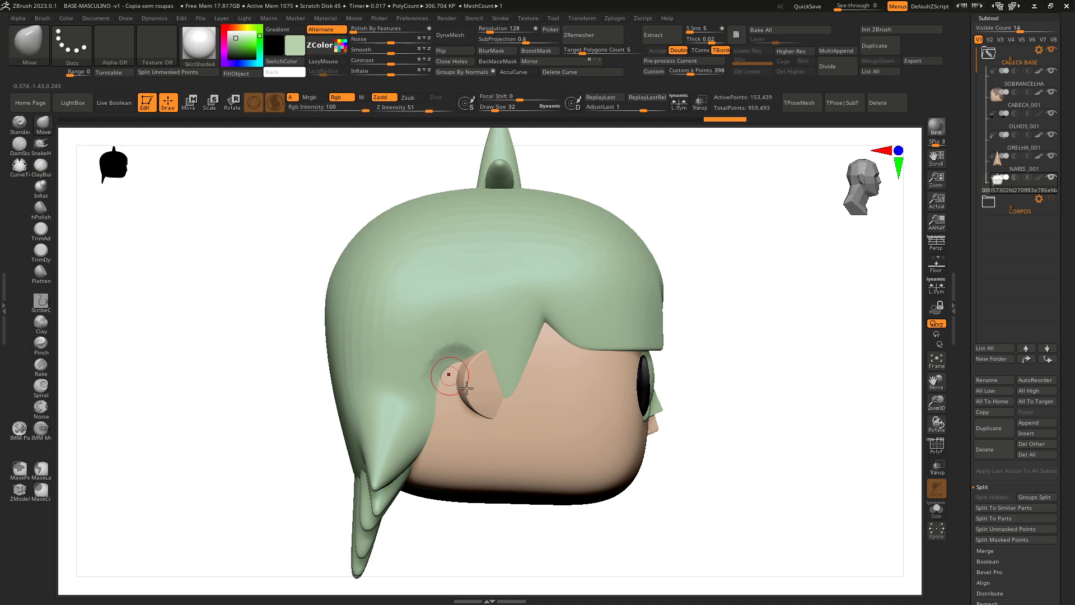
- Try to pull the back of the hair outward with a much larger Move brush
{"action": "key", "text": "bracketright"}
{"action": "key", "text": "bracketright"}
{"action": "key", "text": "bracketright"}
{"action": "key", "text": "bracketright"}
{"action": "key", "text": "bracketright"}
{"action": "key", "text": "bracketright"}
{"action": "key", "text": "bracketright"}
{"action": "key", "text": "bracketright"}
{"action": "key", "text": "bracketright"}
{"action": "key", "text": "bracketright"}
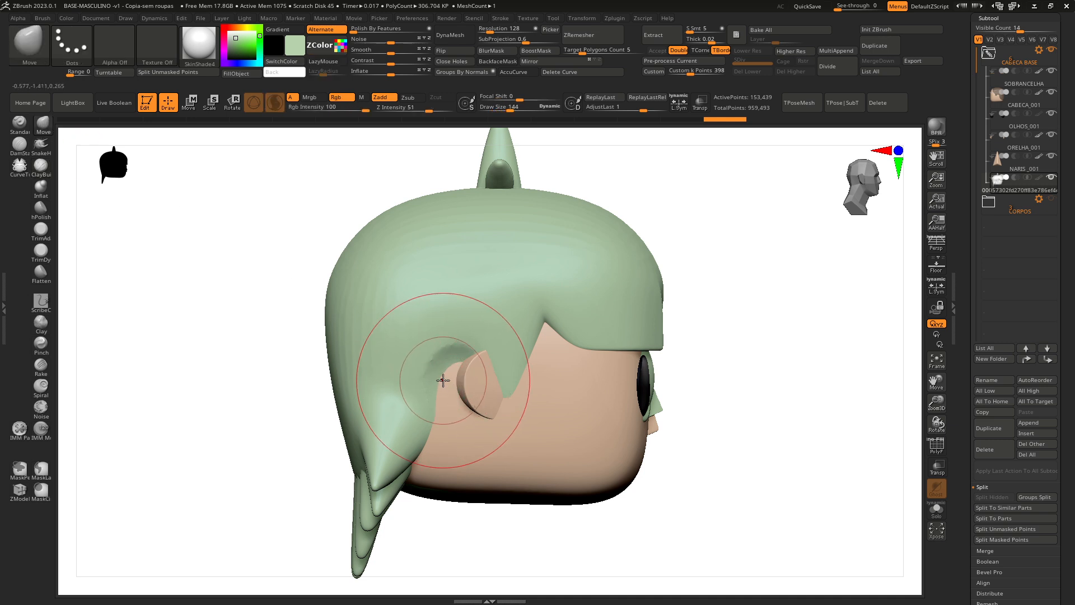
{"action": "key", "text": "bracketright"}
{"action": "key", "text": "bracketright"}
{"action": "key", "text": "bracketright"}
{"action": "key", "text": "bracketright"}
{"action": "key", "text": "bracketright"}
{"action": "key", "text": "bracketright"}
{"action": "key", "text": "bracketright"}
{"action": "key", "text": "bracketright"}
{"action": "key", "text": "bracketright"}
{"action": "key", "text": "bracketright"}
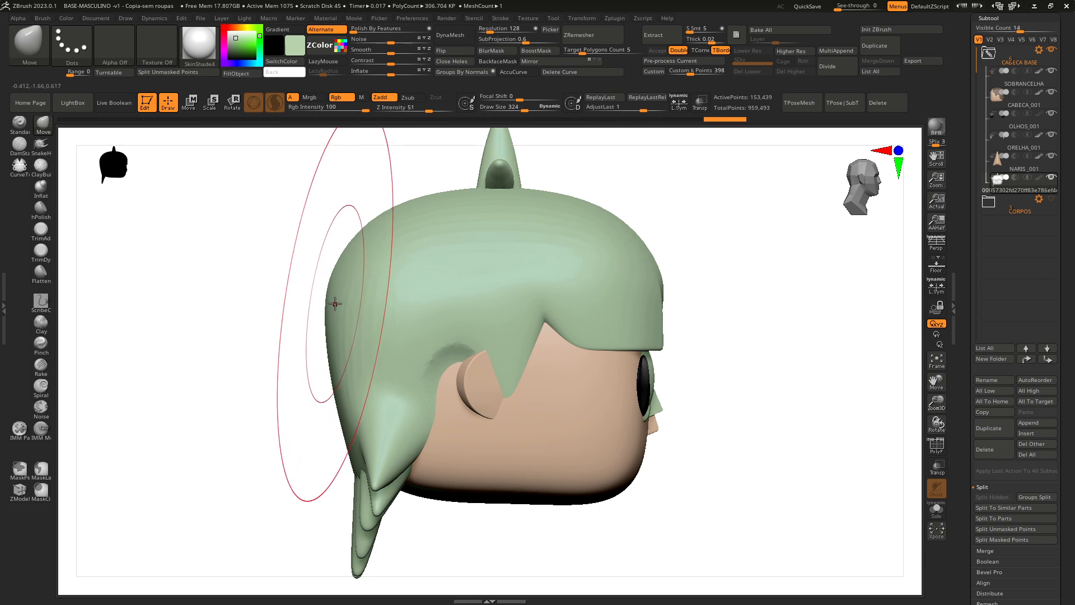
{"action": "left_click_drag", "start_coordinate": [336, 278], "coordinate": [247, 305]}
{"action": "key", "text": "ctrl+z"}
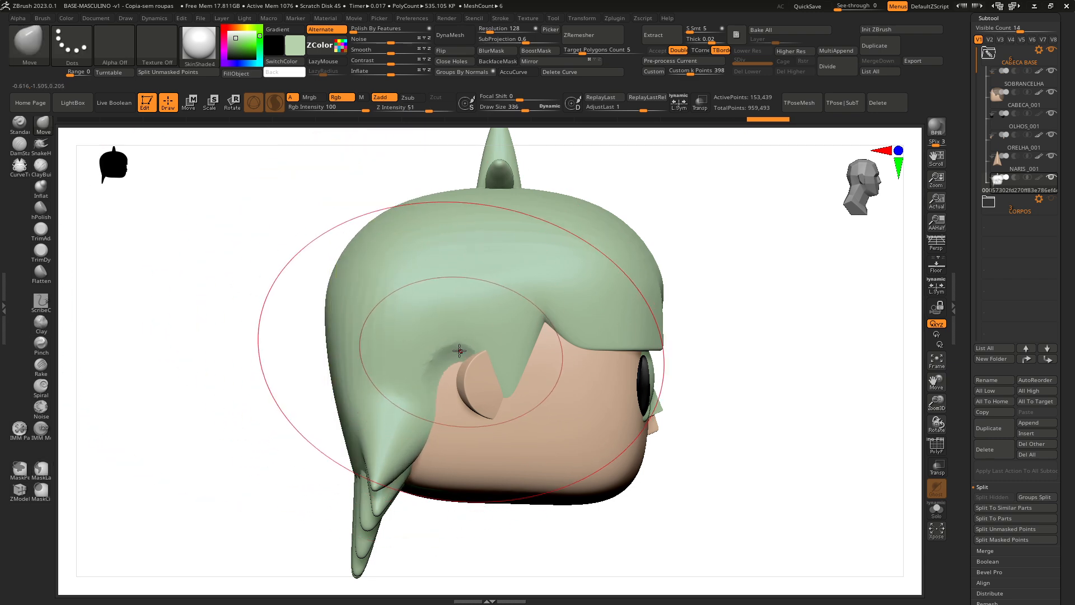
- Pull the hair edge behind the base ear forward with the Move brush at a draw size of about 119
{"action": "key", "text": "bracketleft"}
{"action": "key", "text": "bracketleft"}
{"action": "key", "text": "bracketleft"}
{"action": "key", "text": "bracketleft"}
{"action": "key", "text": "bracketleft"}
{"action": "key", "text": "bracketleft"}
{"action": "key", "text": "bracketleft"}
{"action": "key", "text": "bracketleft"}
{"action": "key", "text": "bracketleft"}
{"action": "key", "text": "bracketleft"}
{"action": "key", "text": "bracketleft"}
{"action": "key", "text": "bracketleft"}
{"action": "key", "text": "bracketleft"}
{"action": "key", "text": "bracketleft"}
{"action": "key", "text": "bracketleft"}
{"action": "key", "text": "bracketleft"}
{"action": "key", "text": "bracketleft"}
{"action": "key", "text": "bracketleft"}
{"action": "key", "text": "bracketleft"}
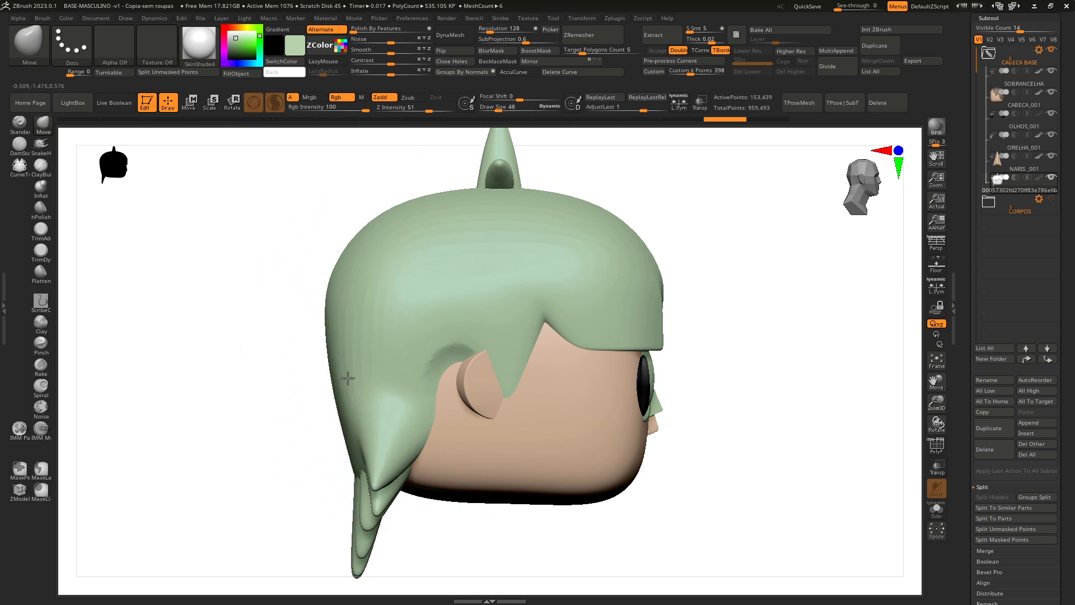
{"action": "key", "text": "bracketright"}
{"action": "key", "text": "bracketright"}
{"action": "key", "text": "bracketright"}
{"action": "key", "text": "bracketright"}
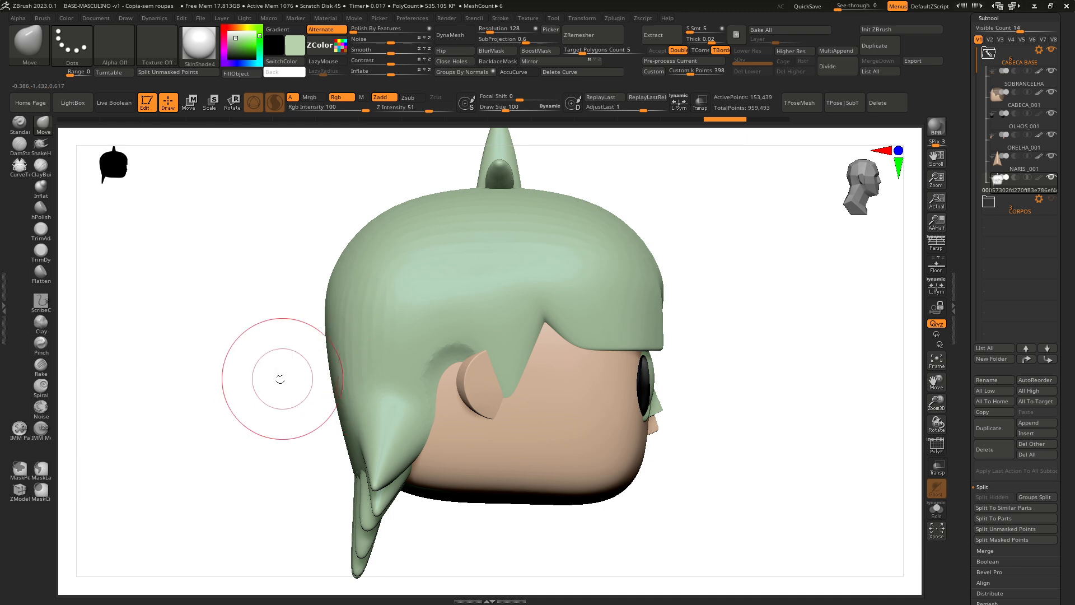
{"action": "key", "text": "space"}
{"action": "left_click_drag", "start_coordinate": [275, 380], "coordinate": [293, 381]}
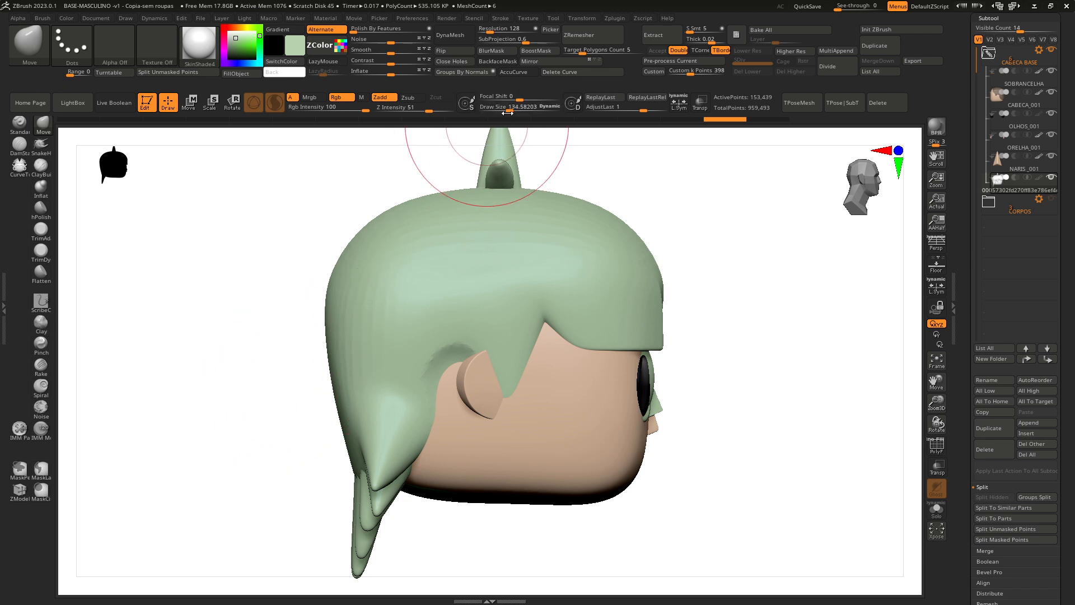
{"action": "key", "text": "bracketleft"}
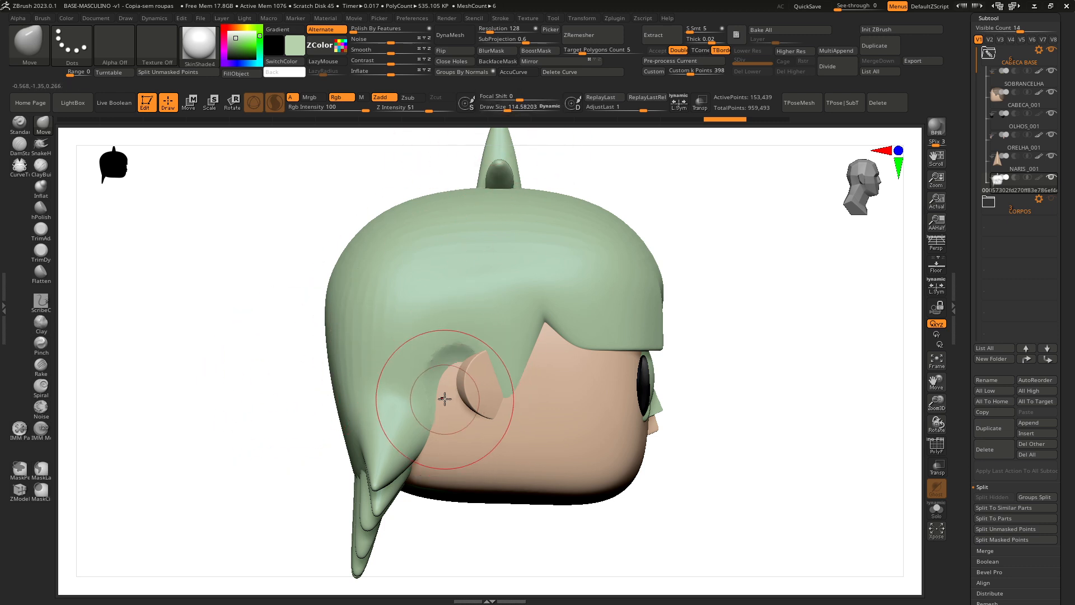
{"action": "key", "text": "bracketleft"}
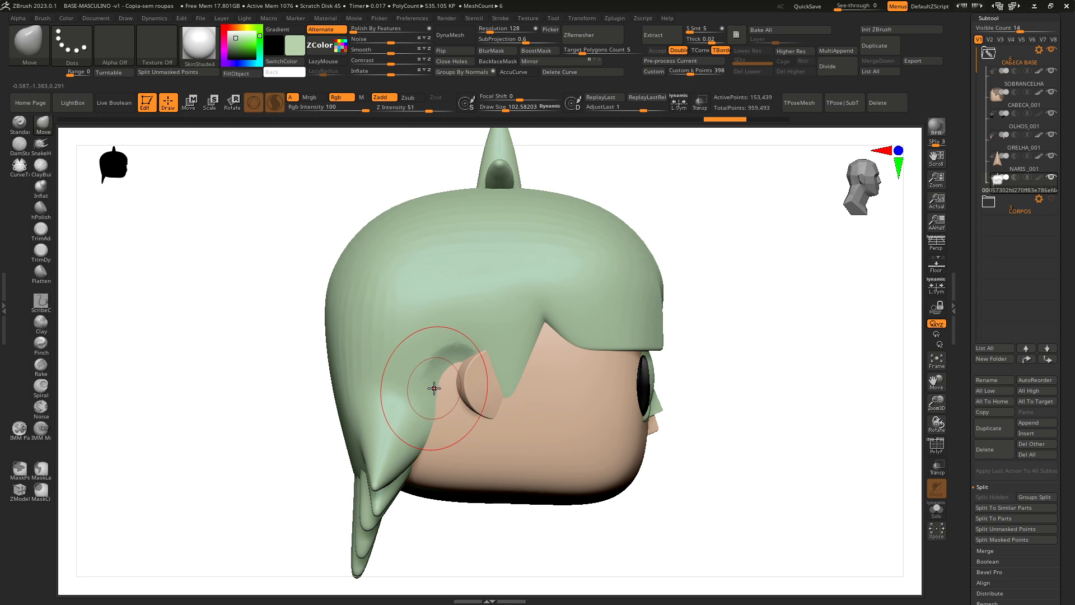
{"action": "key", "text": "bracketright"}
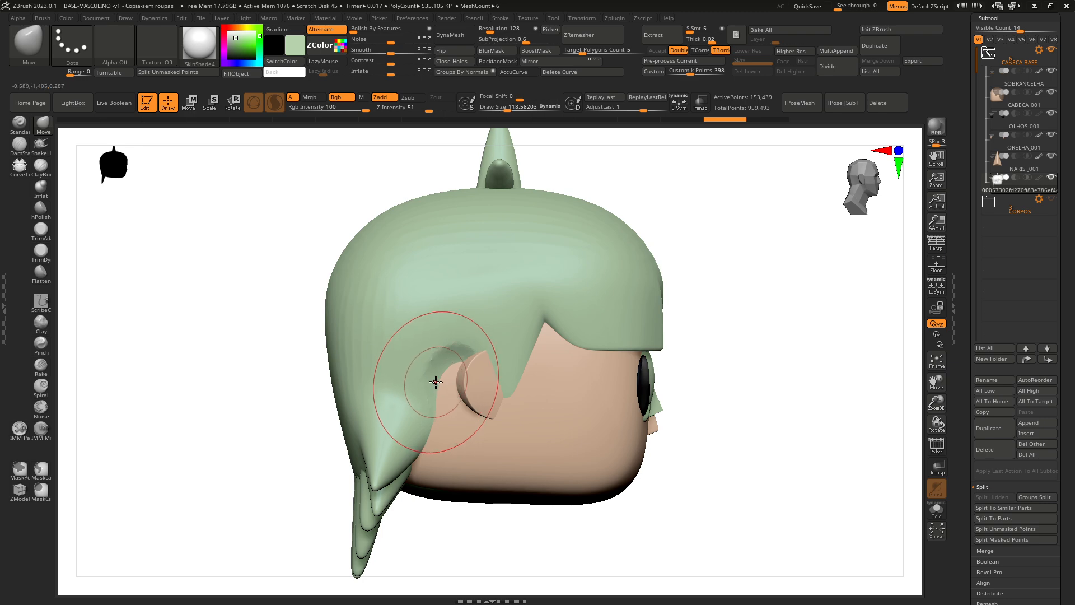
{"action": "mouse_move", "coordinate": [464, 386]}
{"action": "left_mouse_down"}
{"action": "mouse_move", "coordinate": [480, 360]}
{"action": "mouse_move", "coordinate": [506, 364]}
{"action": "left_mouse_up"}
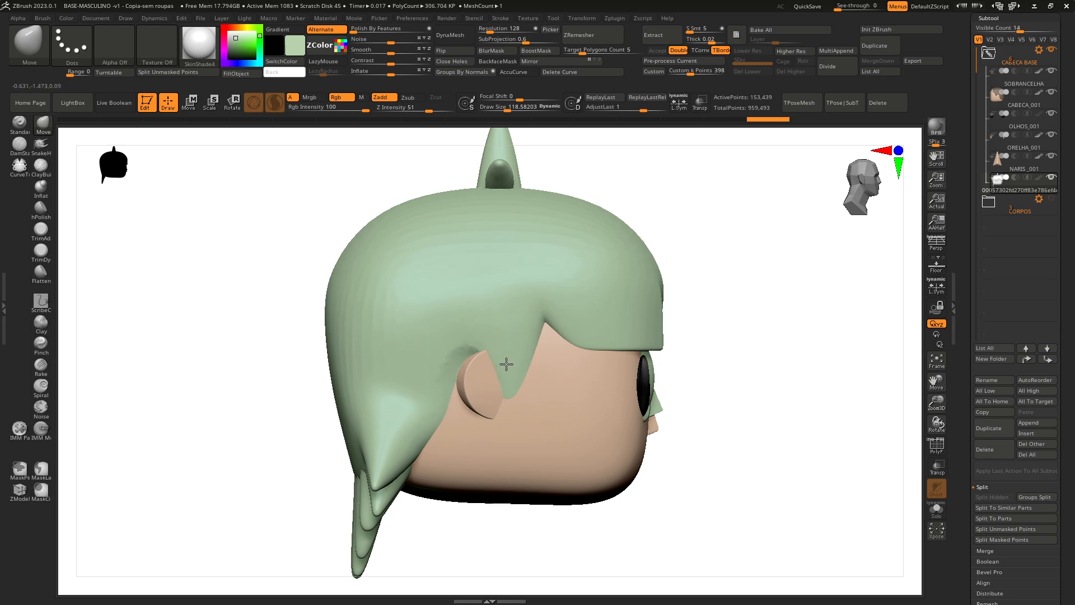
- Carve down the green ear on the head's opposite side with ClayBuildup and smooth it into the hair
{"action": "left_click_drag", "start_coordinate": [700, 399], "coordinate": [640, 377]}
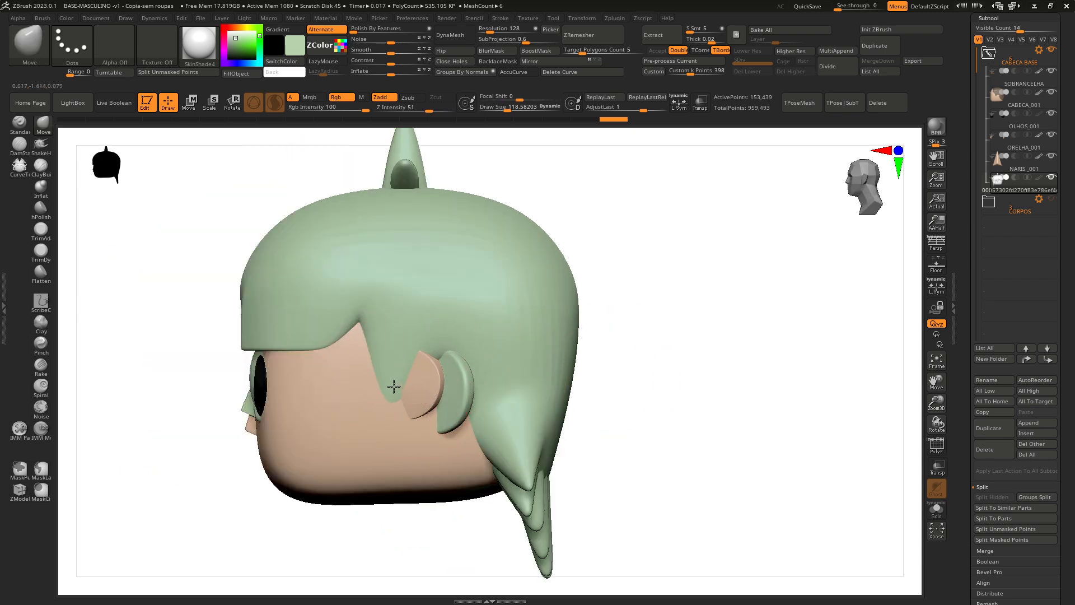
{"action": "left_click", "coordinate": [40, 165]}
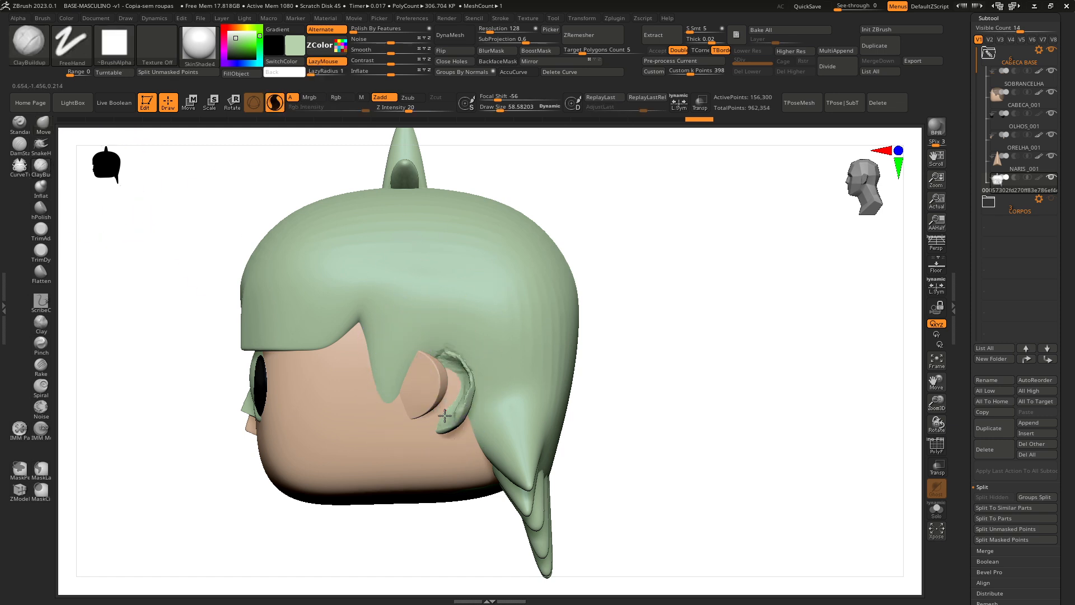
{"action": "left_click_drag", "start_coordinate": [452, 414], "coordinate": [465, 410], "text": "shift"}
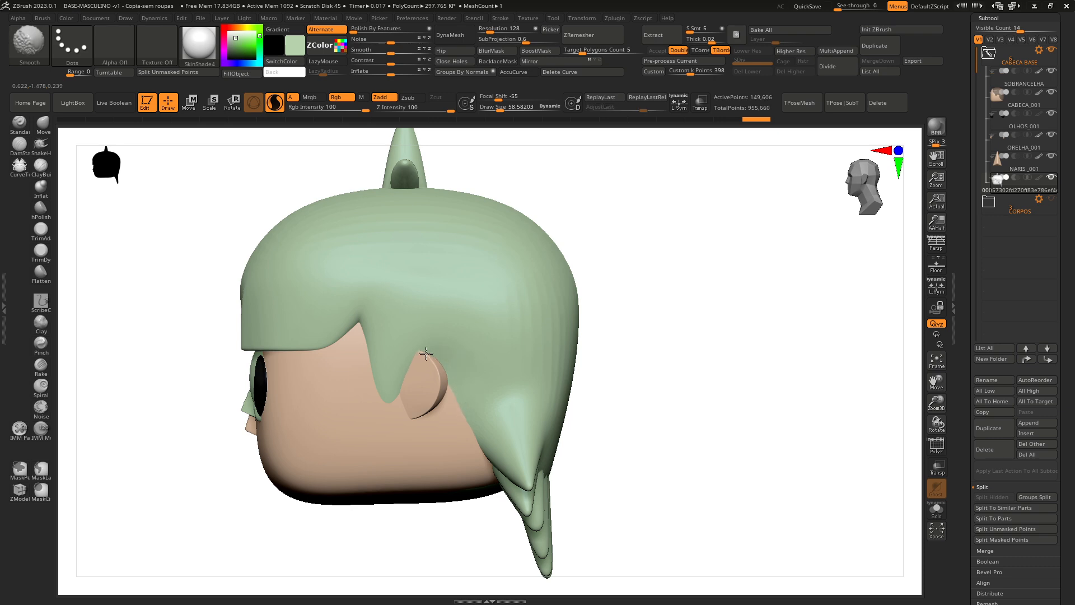
{"action": "left_click_drag", "start_coordinate": [426, 353], "coordinate": [428, 354], "text": "shift"}
- Try smoothing the upper hair surface below the spikes with brush strokes
{"action": "mouse_move", "coordinate": [730, 417]}
{"action": "left_mouse_down"}
{"action": "mouse_move", "coordinate": [628, 406]}
{"action": "mouse_move", "coordinate": [708, 413]}
{"action": "mouse_move", "coordinate": [727, 403]}
{"action": "mouse_move", "coordinate": [618, 403]}
{"action": "mouse_move", "coordinate": [466, 351]}
{"action": "left_mouse_up"}
{"action": "left_click_drag", "start_coordinate": [779, 358], "coordinate": [669, 356]}
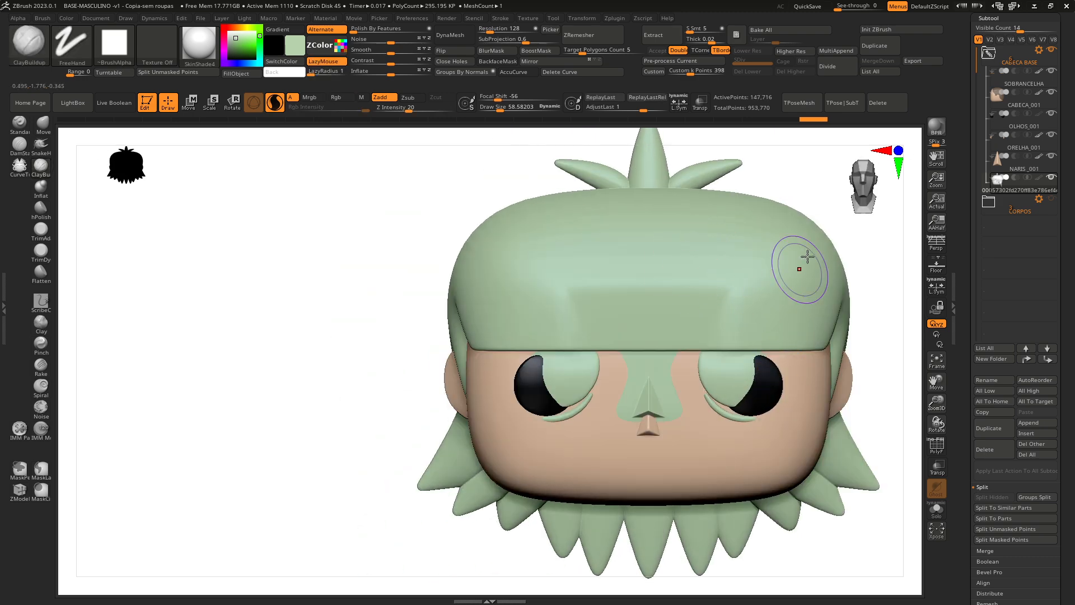
{"action": "left_click_drag", "start_coordinate": [936, 402], "coordinate": [897, 448]}
{"action": "left_click_drag", "start_coordinate": [937, 380], "coordinate": [772, 526]}
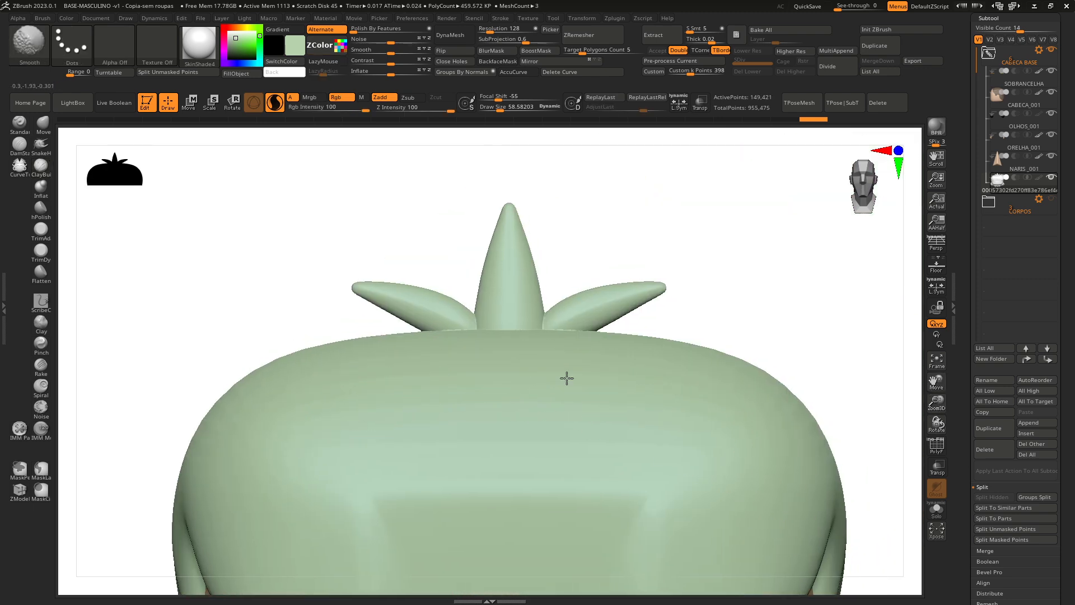
{"action": "mouse_move", "coordinate": [566, 378]}
{"action": "left_mouse_down", "text": "shift"}
{"action": "mouse_move", "coordinate": [452, 380]}
{"action": "mouse_move", "coordinate": [386, 430]}
{"action": "left_mouse_up", "text": "shift"}
{"action": "key", "text": "ctrl+z"}
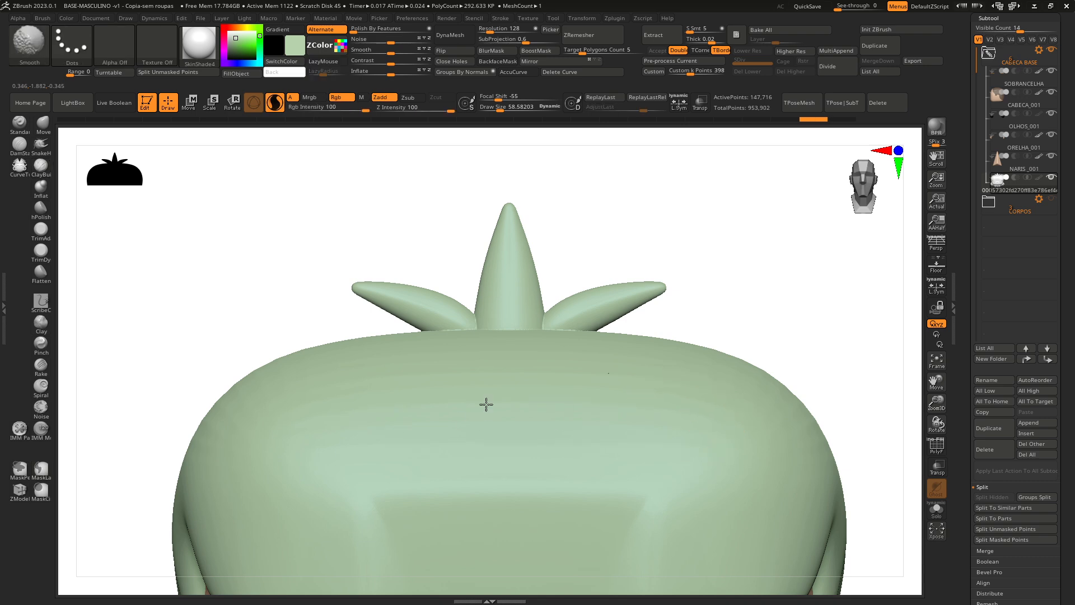
{"action": "left_click_drag", "start_coordinate": [487, 405], "coordinate": [411, 395], "text": "shift"}
{"action": "key", "text": "ctrl+z"}
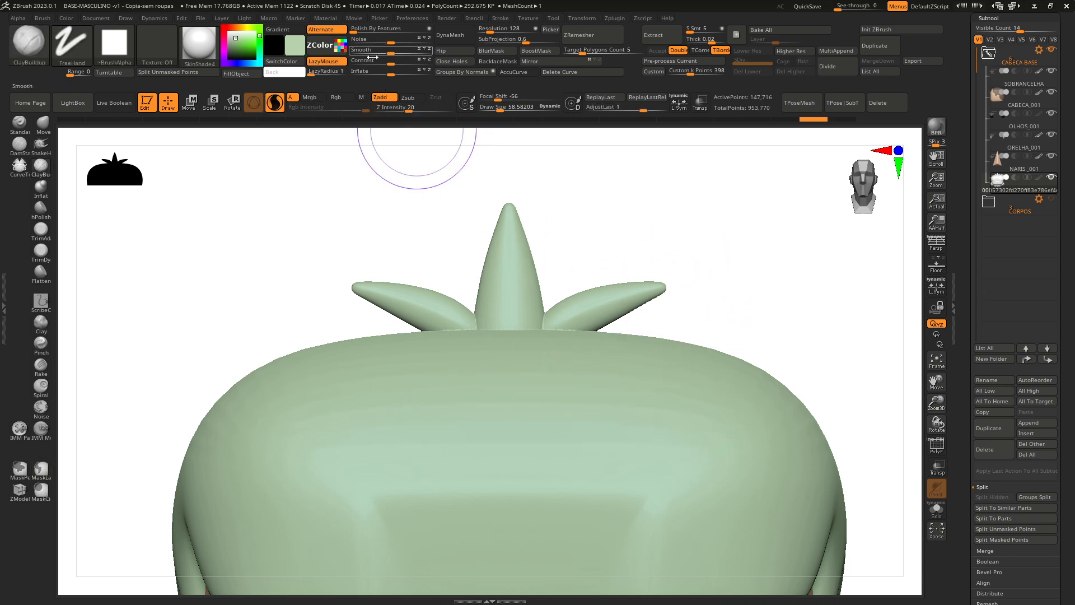
- Apply the Smooth deformation to the whole split head
{"action": "mouse_move", "coordinate": [395, 63]}
{"action": "left_mouse_down"}
{"action": "mouse_move", "coordinate": [361, 72]}
{"action": "mouse_move", "coordinate": [461, 56]}
{"action": "mouse_move", "coordinate": [438, 54]}
{"action": "left_mouse_up"}
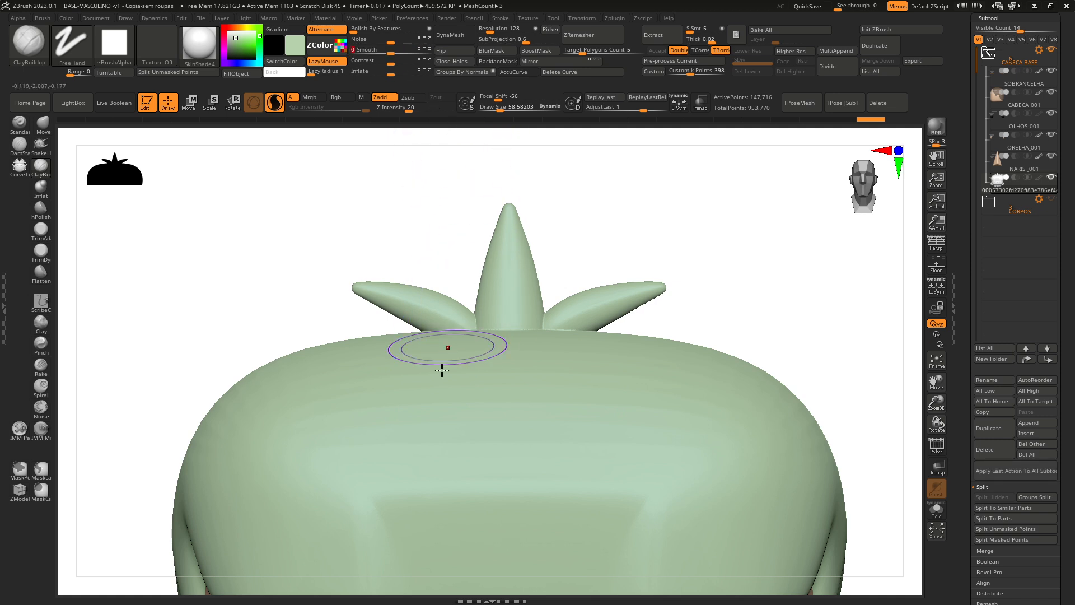
- Smooth the hair's front and top surface with brush strokes at a draw size of about 59
{"action": "mouse_move", "coordinate": [937, 402]}
{"action": "left_mouse_down"}
{"action": "mouse_move", "coordinate": [826, 368]}
{"action": "mouse_move", "coordinate": [815, 405]}
{"action": "left_mouse_up"}
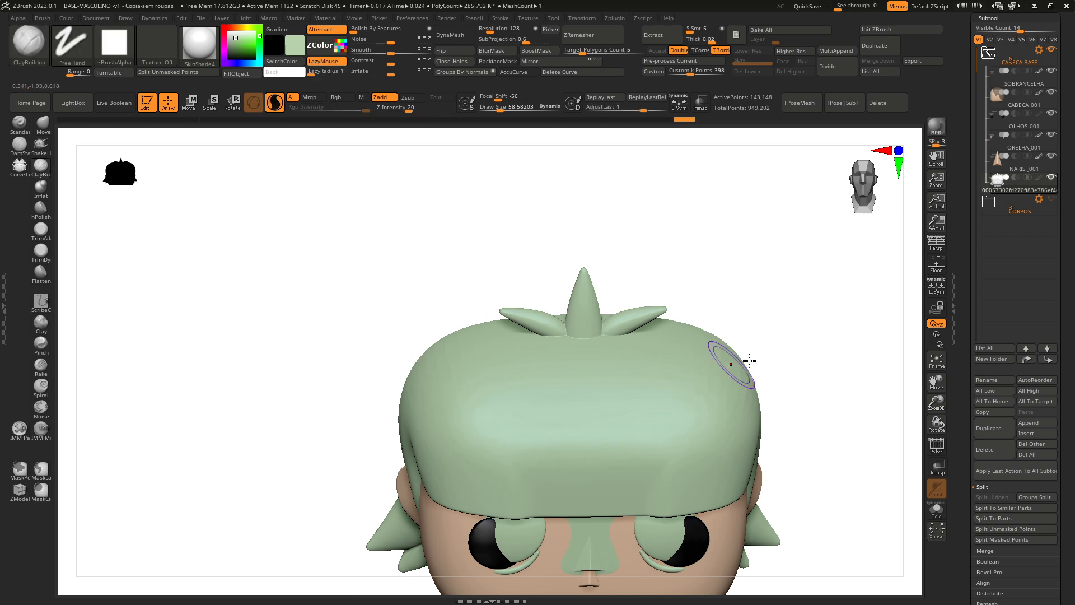
{"action": "mouse_move", "coordinate": [840, 335]}
{"action": "left_mouse_down"}
{"action": "mouse_move", "coordinate": [801, 348]}
{"action": "mouse_move", "coordinate": [829, 369]}
{"action": "left_mouse_up"}
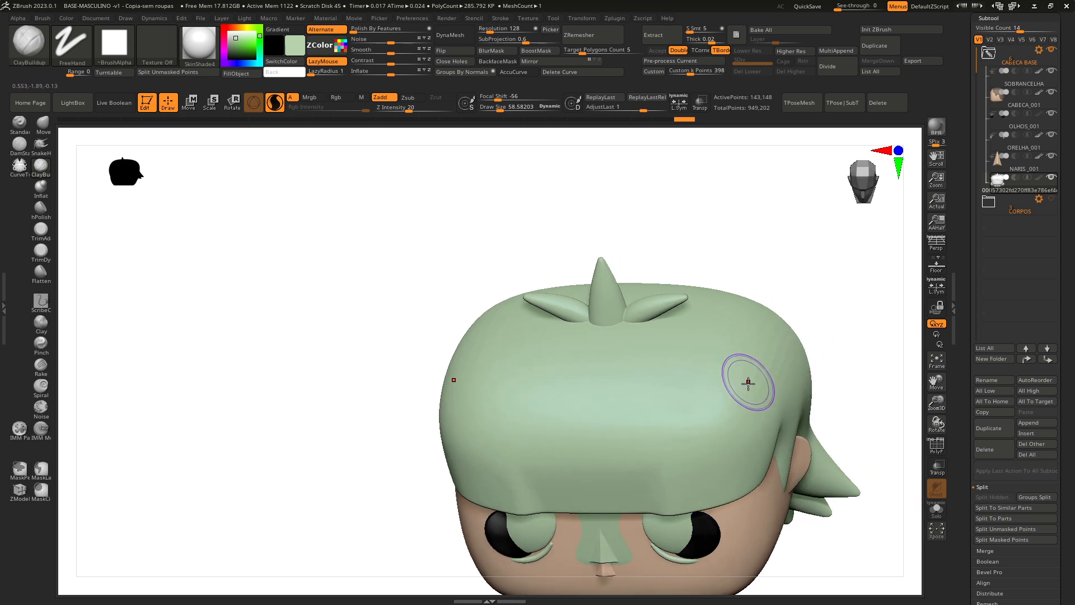
{"action": "key", "text": "shift"}
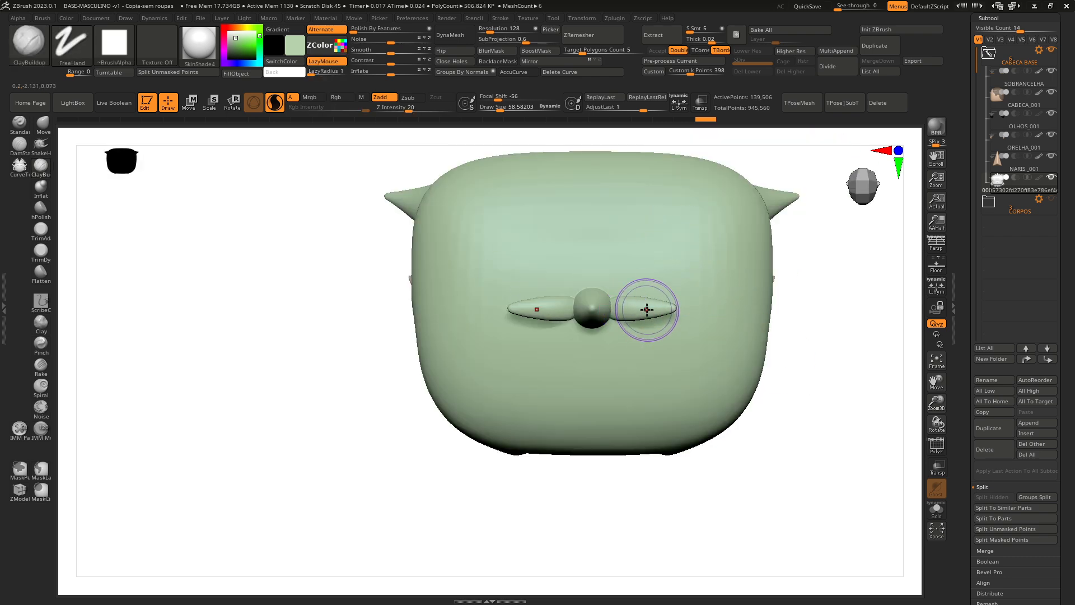
- Try smoothing the hair around the top spike cluster at a draw size of about 147
{"action": "key", "text": "bracketright"}
{"action": "key", "text": "bracketright"}
{"action": "key", "text": "bracketright"}
{"action": "key", "text": "bracketright"}
{"action": "key", "text": "bracketright"}
{"action": "key", "text": "bracketright"}
{"action": "key", "text": "bracketright"}
{"action": "key", "text": "bracketright"}
{"action": "key", "text": "bracketright"}
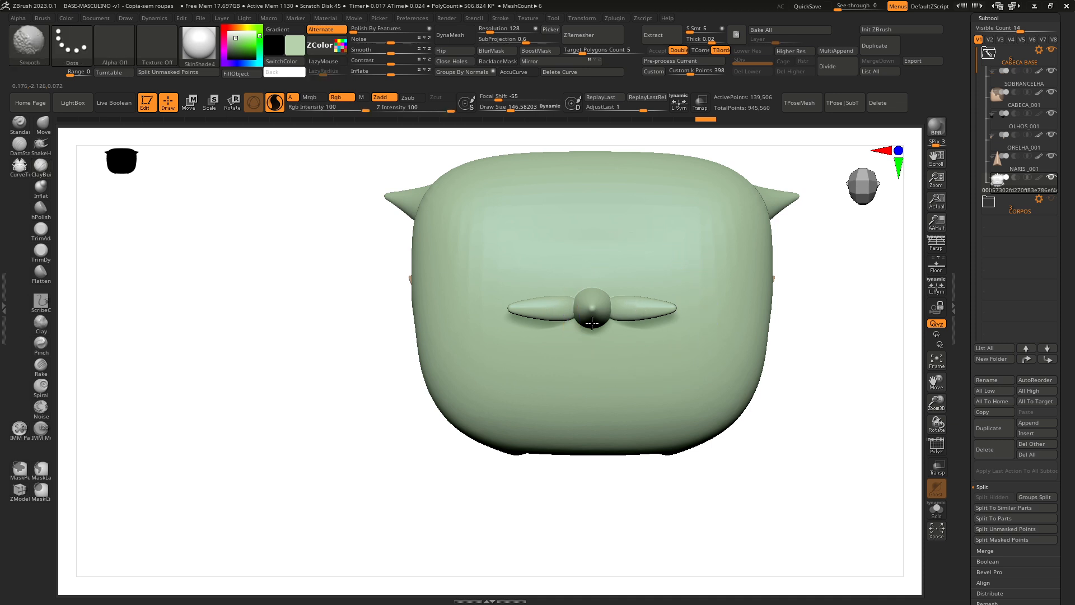
{"action": "left_click_drag", "start_coordinate": [636, 309], "coordinate": [603, 305], "text": "shift"}
{"action": "key", "text": "ctrl+z"}
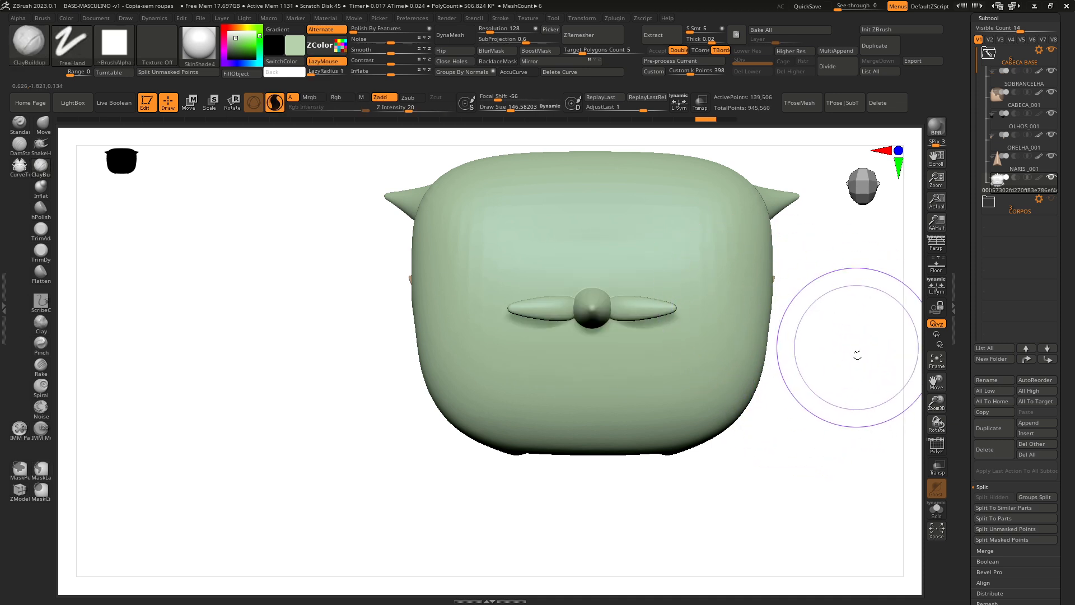
- Smooth the back of the hair between the top spike cluster and the rear spikes at a draw size of about 71
{"action": "left_click_drag", "start_coordinate": [857, 353], "coordinate": [890, 319]}
{"action": "left_click_drag", "start_coordinate": [938, 381], "coordinate": [913, 547]}
{"action": "key", "text": "bracketleft"}
{"action": "key", "text": "bracketleft"}
{"action": "key", "text": "bracketleft"}
{"action": "key", "text": "bracketleft"}
{"action": "key", "text": "bracketleft"}
{"action": "key", "text": "bracketleft"}
{"action": "key", "text": "bracketleft"}
{"action": "key", "text": "bracketleft"}
{"action": "key", "text": "bracketleft"}
{"action": "key", "text": "bracketleft"}
{"action": "key", "text": "bracketleft"}
{"action": "key", "text": "bracketleft"}
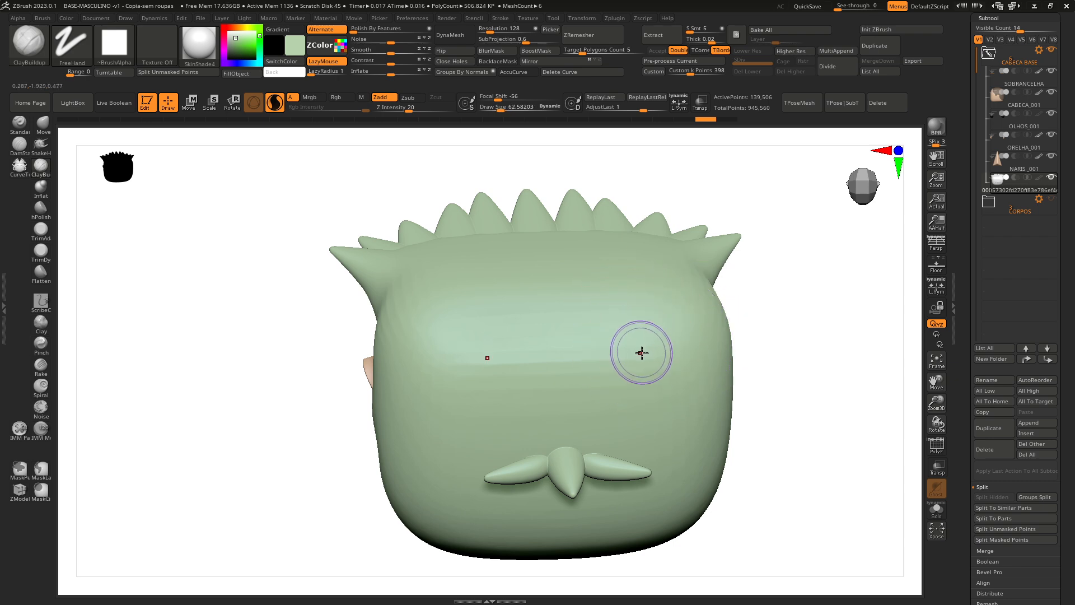
{"action": "key", "text": "shift"}
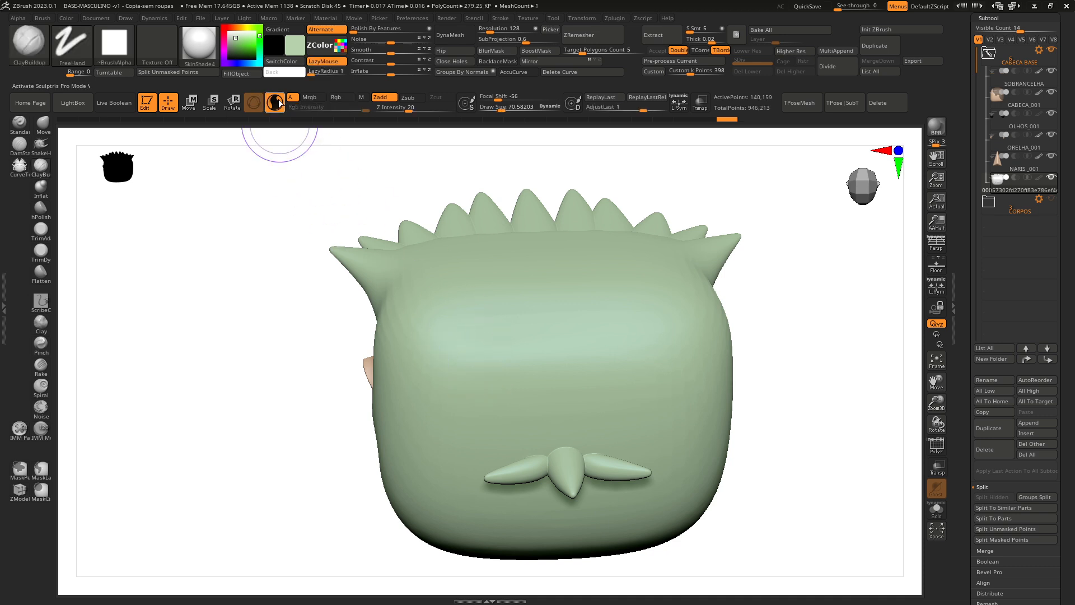
{"action": "key", "text": "shift"}
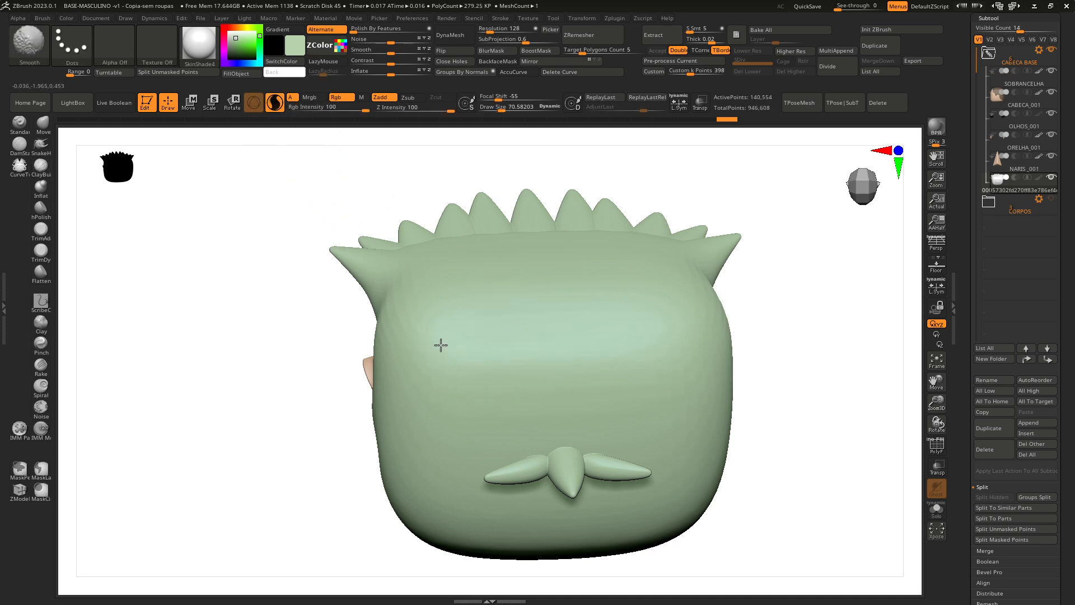
- Smooth the side of the hair above and behind the ear with the same brush size
{"action": "left_click_drag", "start_coordinate": [284, 365], "coordinate": [332, 363]}
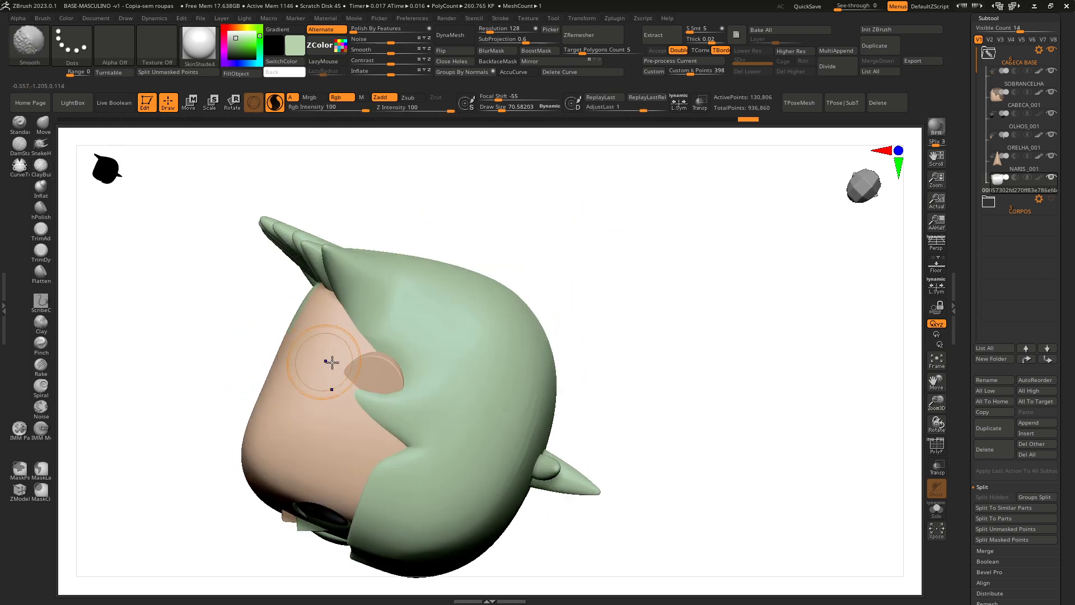
{"action": "left_click_drag", "start_coordinate": [574, 400], "coordinate": [655, 360]}
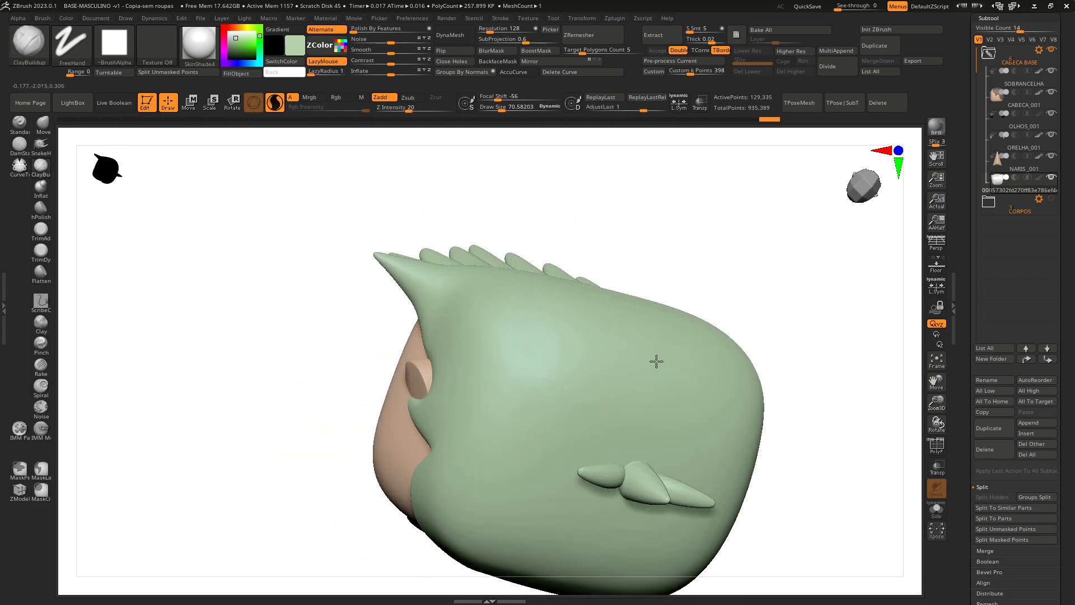
{"action": "left_click_drag", "start_coordinate": [502, 348], "coordinate": [523, 336], "text": "shift"}
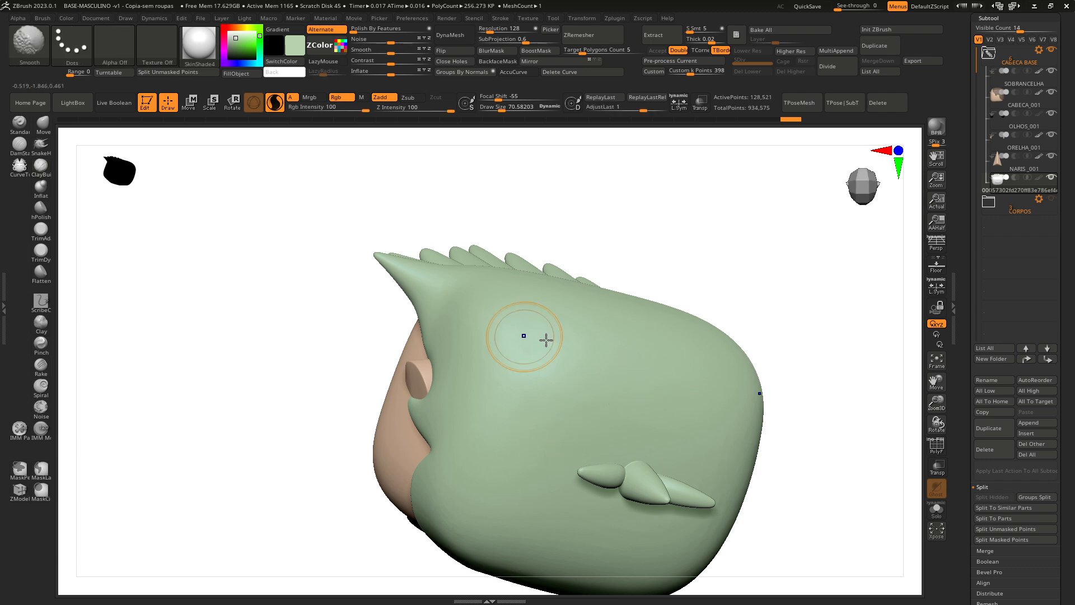
- Try smoothing the crease at the corner of the front fringe above the eye at a draw size of about 71
{"action": "mouse_move", "coordinate": [816, 302]}
{"action": "left_mouse_down"}
{"action": "mouse_move", "coordinate": [802, 228]}
{"action": "mouse_move", "coordinate": [797, 244]}
{"action": "left_mouse_up"}
{"action": "key", "text": "f"}
{"action": "mouse_move", "coordinate": [820, 320]}
{"action": "left_mouse_down"}
{"action": "mouse_move", "coordinate": [835, 384]}
{"action": "mouse_move", "coordinate": [829, 346]}
{"action": "mouse_move", "coordinate": [833, 511]}
{"action": "mouse_move", "coordinate": [825, 478]}
{"action": "left_mouse_up"}
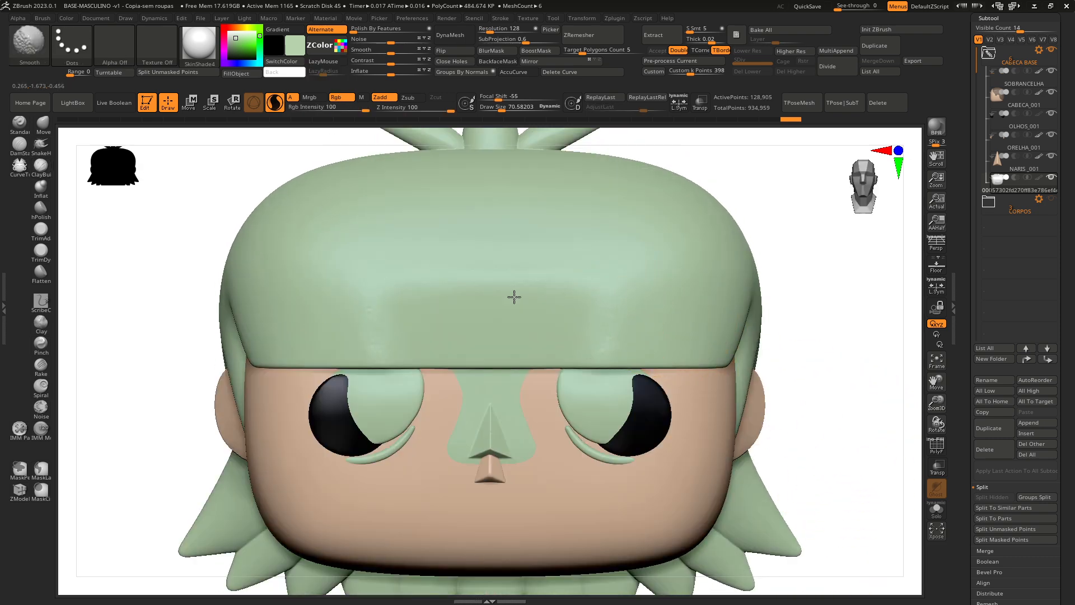
{"action": "left_click_drag", "start_coordinate": [419, 311], "coordinate": [397, 331], "text": "shift"}
{"action": "key", "text": "ctrl+z"}
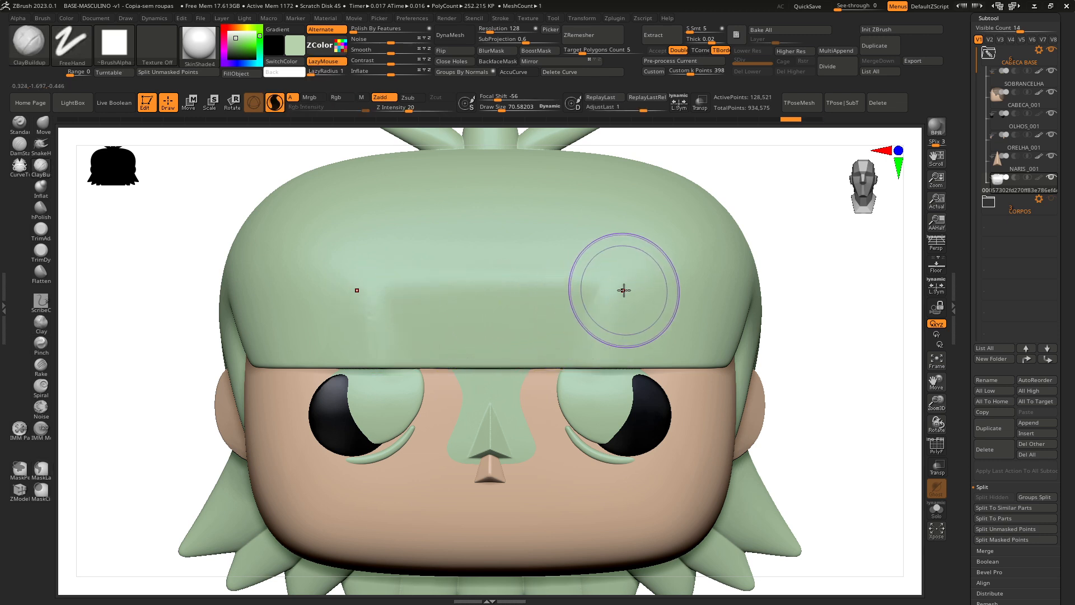
- Smooth the front fringe's creases above the eyes at a draw size of about 43
{"action": "key", "text": "bracketleft"}
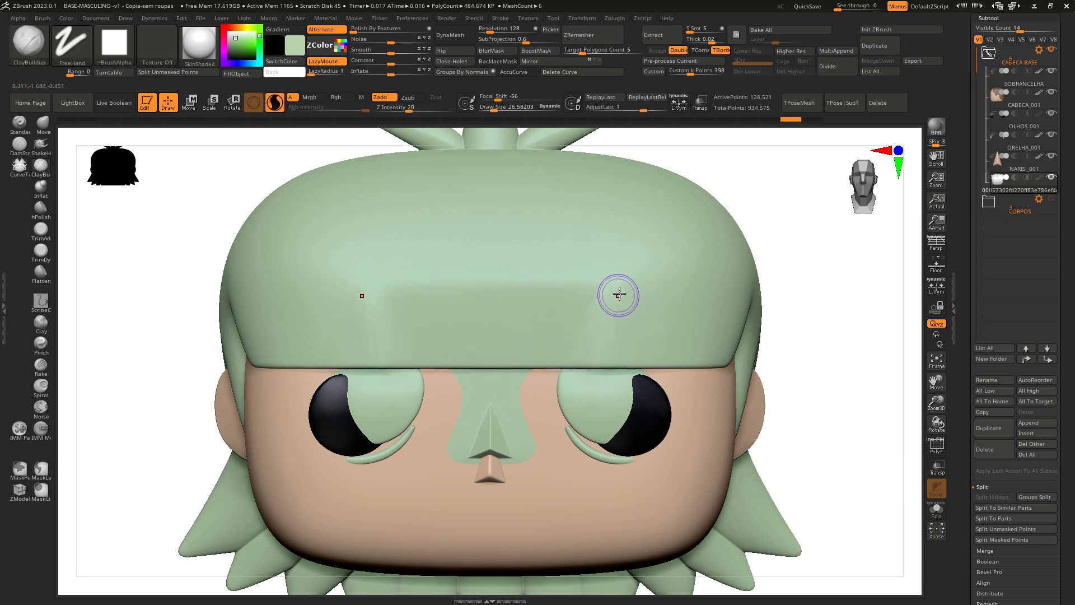
{"action": "key", "text": "bracketright"}
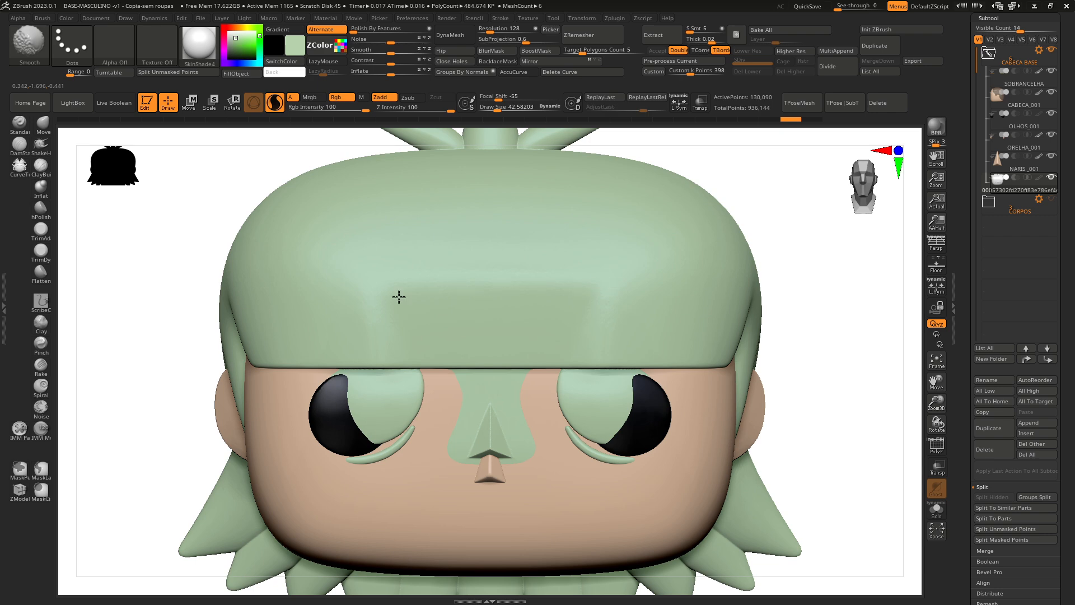
{"action": "left_click_drag", "start_coordinate": [358, 321], "coordinate": [488, 267], "text": "shift"}
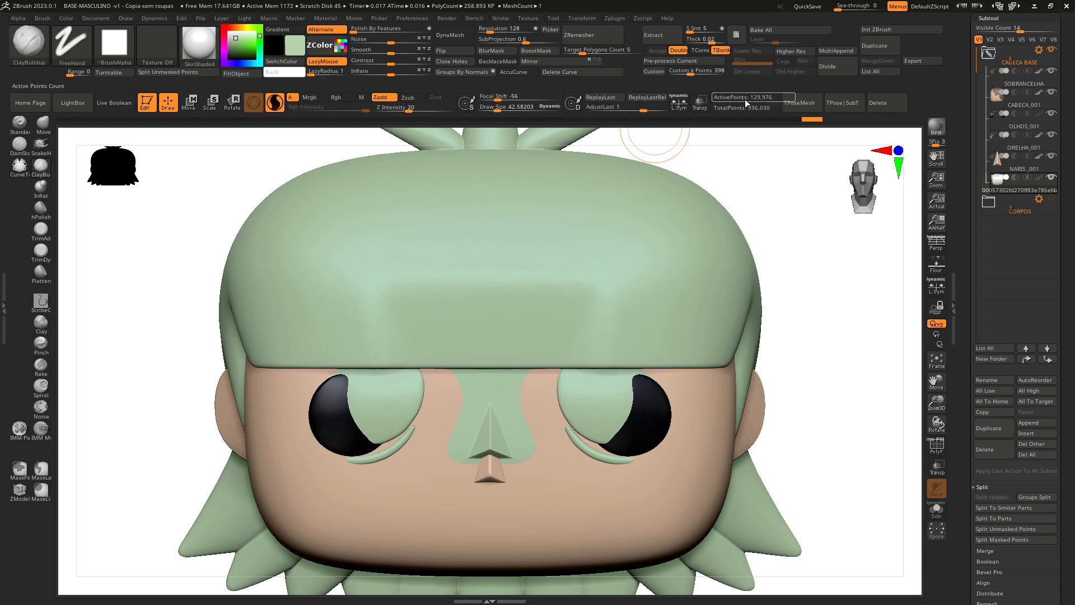
- Smooth the fringe with its wireframe temporarily displayed, undoing the stroke made at a draw size of about 155
{"action": "left_click", "coordinate": [937, 447]}
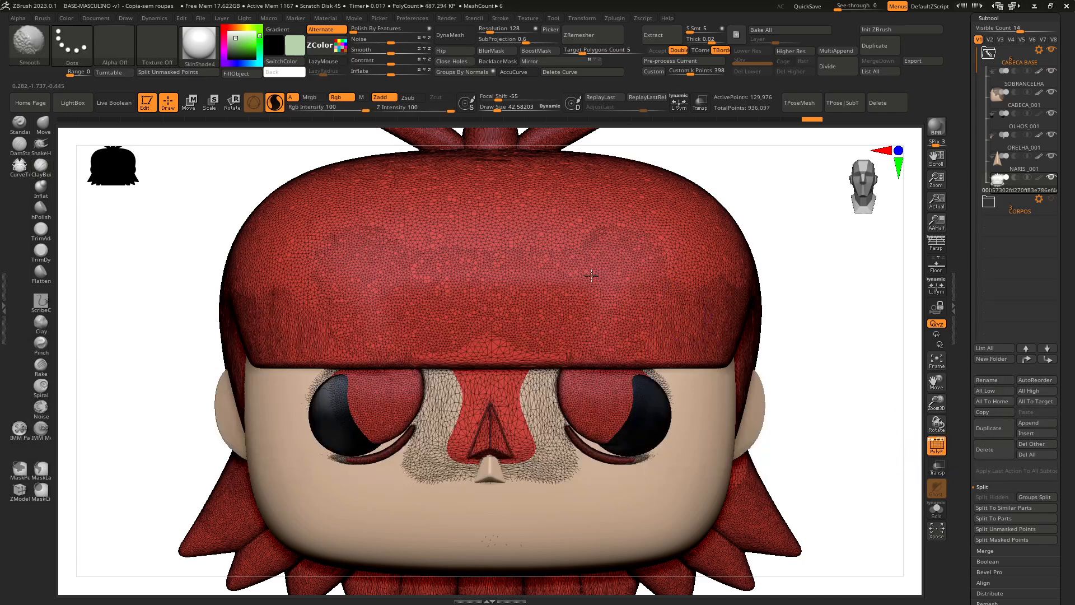
{"action": "left_click_drag", "start_coordinate": [591, 275], "coordinate": [605, 300], "text": "shift"}
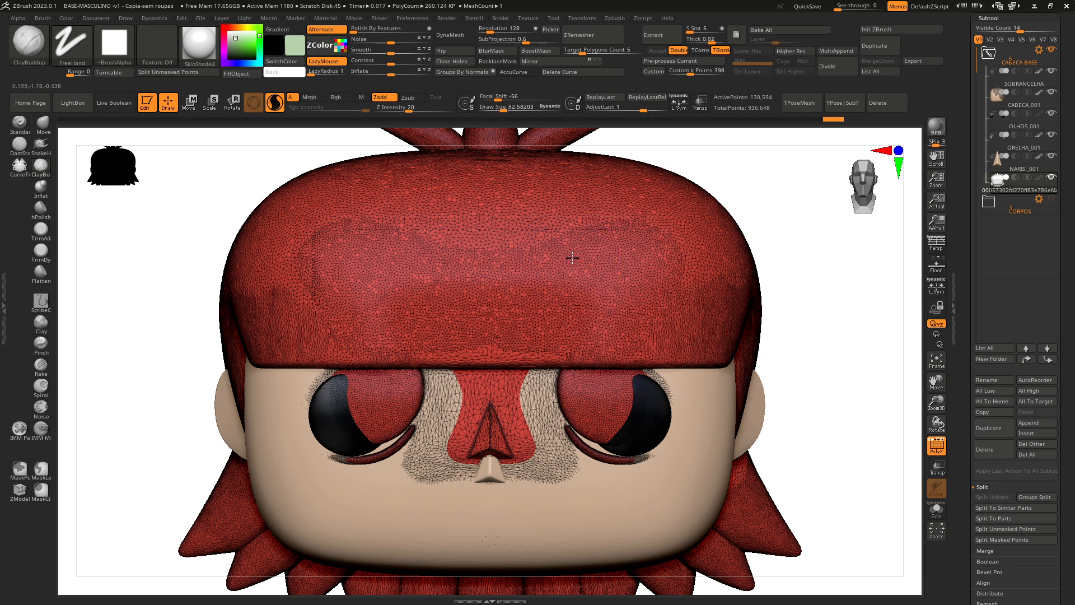
{"action": "key", "text": "shift"}
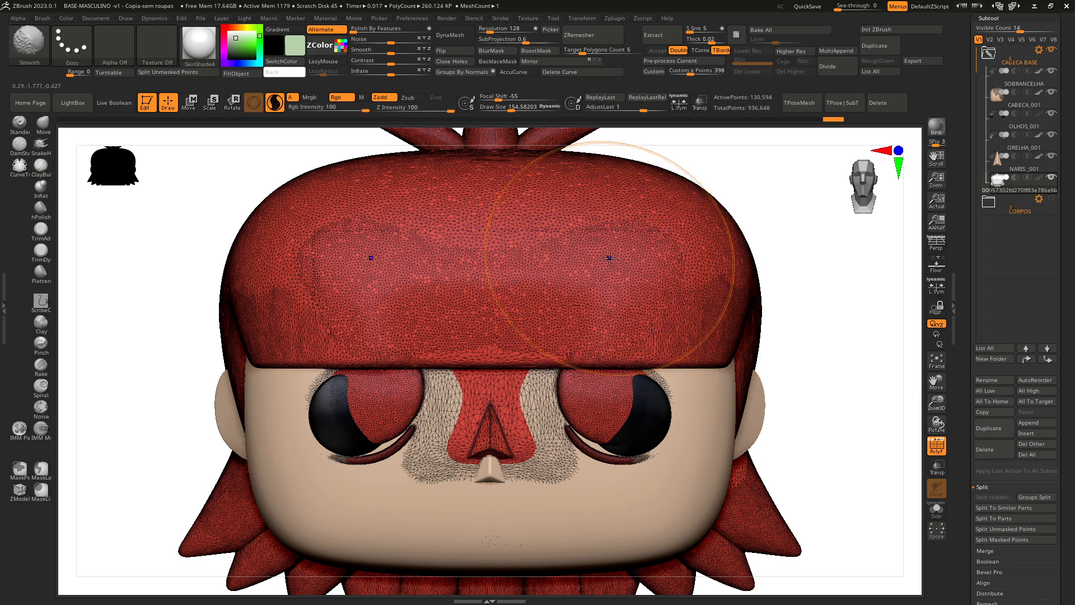
{"action": "left_click_drag", "start_coordinate": [610, 257], "coordinate": [621, 269], "text": "shift"}
{"action": "key", "text": "ctrl+z"}
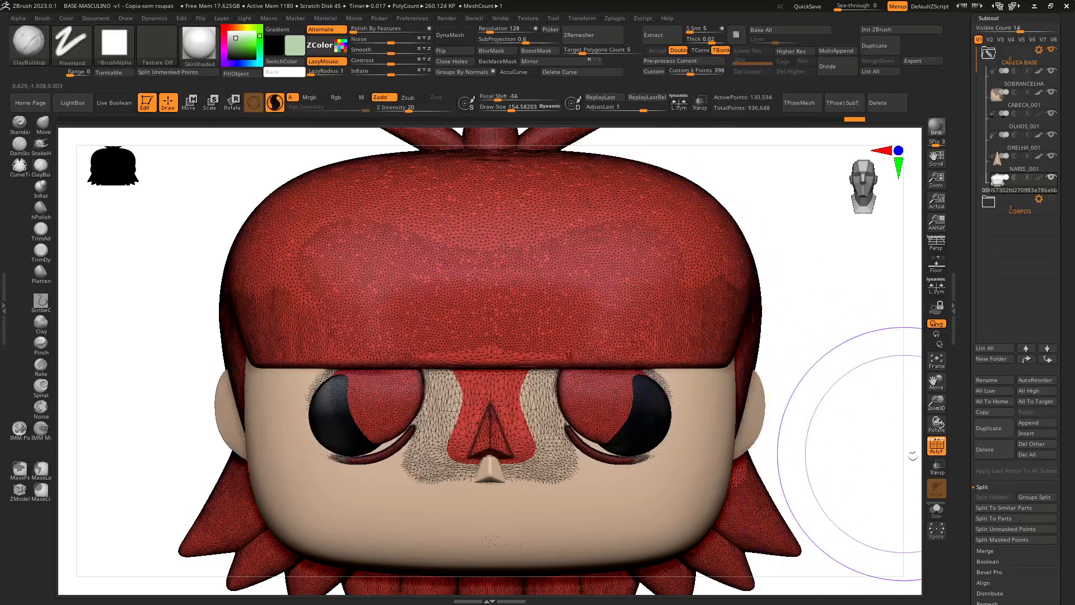
{"action": "left_click", "coordinate": [936, 445]}
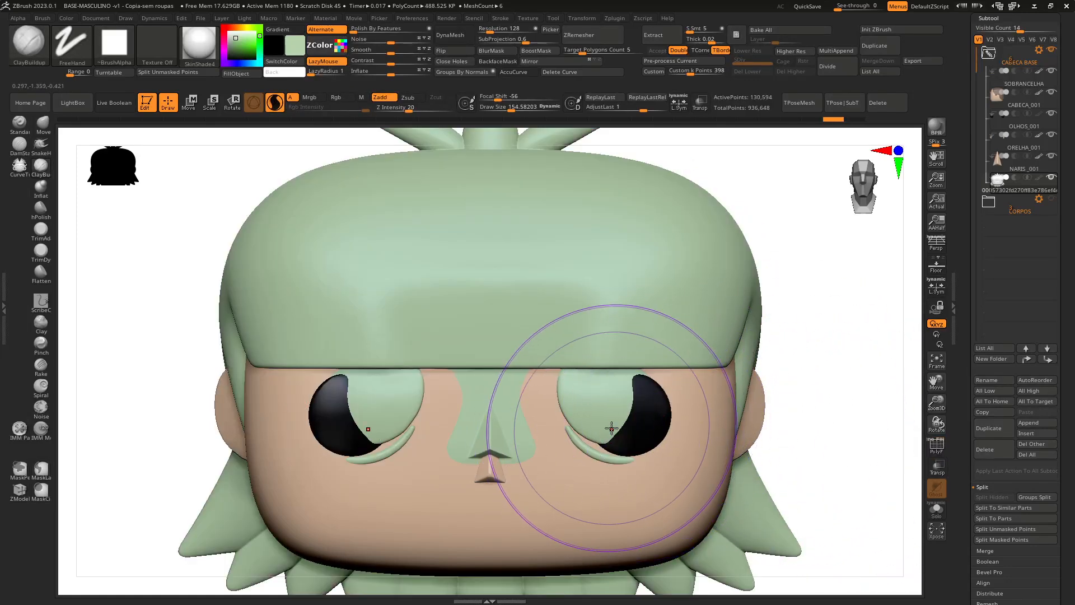
- Try carving the green eyelids, nose and lower lids into the face with DamStandard at a draw size of about 63
{"action": "left_click", "coordinate": [20, 144]}
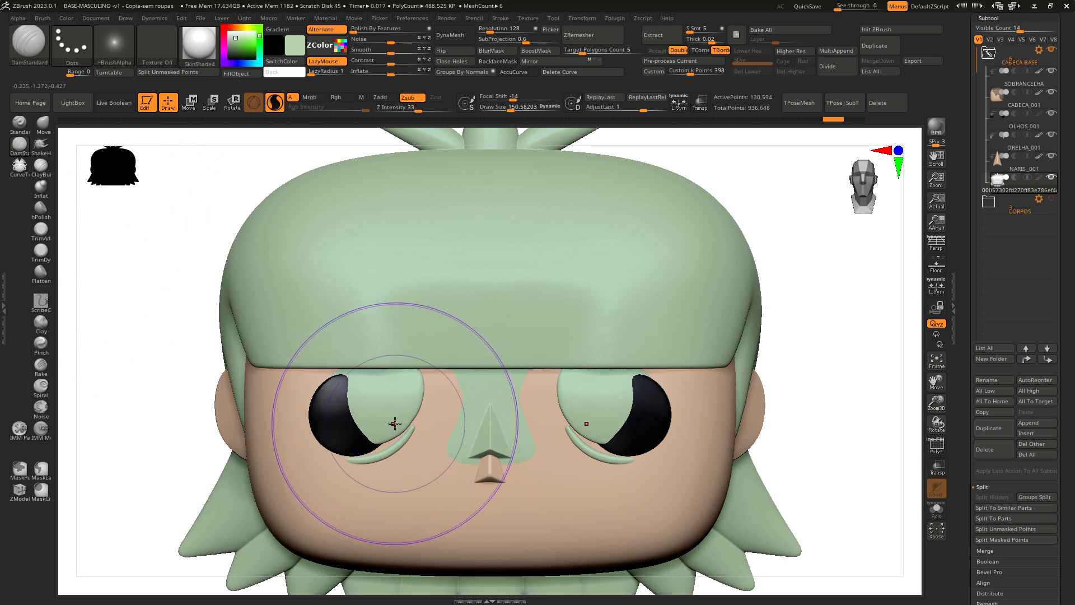
{"action": "key", "text": "["}
{"action": "left_click_drag", "start_coordinate": [499, 442], "coordinate": [355, 443]}
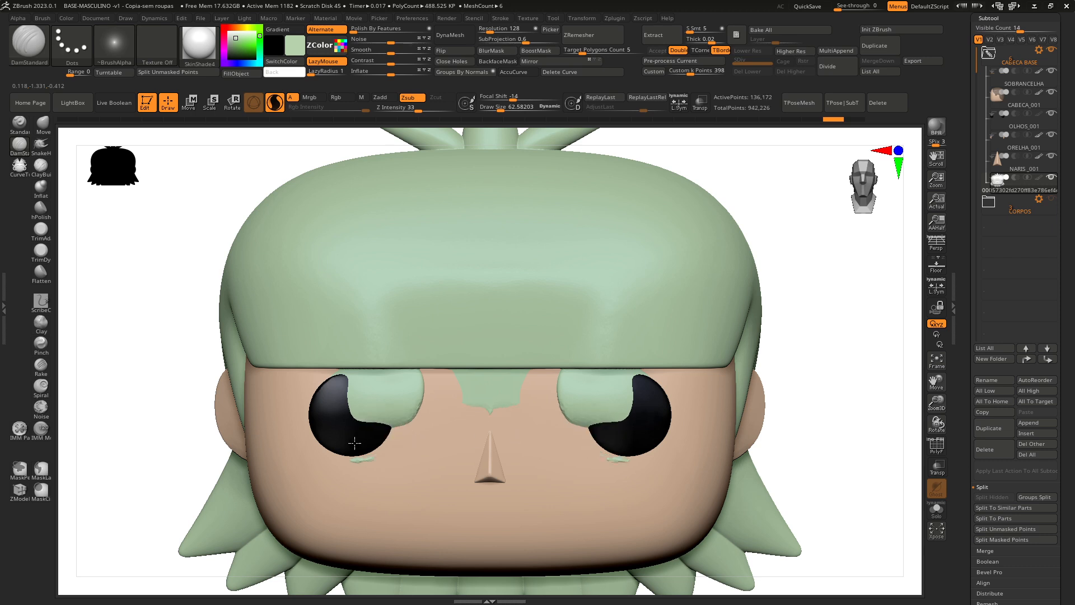
{"action": "mouse_move", "coordinate": [422, 446]}
{"action": "left_mouse_down"}
{"action": "mouse_move", "coordinate": [372, 432]}
{"action": "mouse_move", "coordinate": [439, 425]}
{"action": "mouse_move", "coordinate": [362, 420]}
{"action": "mouse_move", "coordinate": [485, 409]}
{"action": "left_mouse_up"}
{"action": "mouse_move", "coordinate": [390, 407]}
{"action": "left_mouse_down"}
{"action": "mouse_move", "coordinate": [311, 398]}
{"action": "mouse_move", "coordinate": [414, 367]}
{"action": "mouse_move", "coordinate": [519, 379]}
{"action": "mouse_move", "coordinate": [691, 367]}
{"action": "left_mouse_up"}
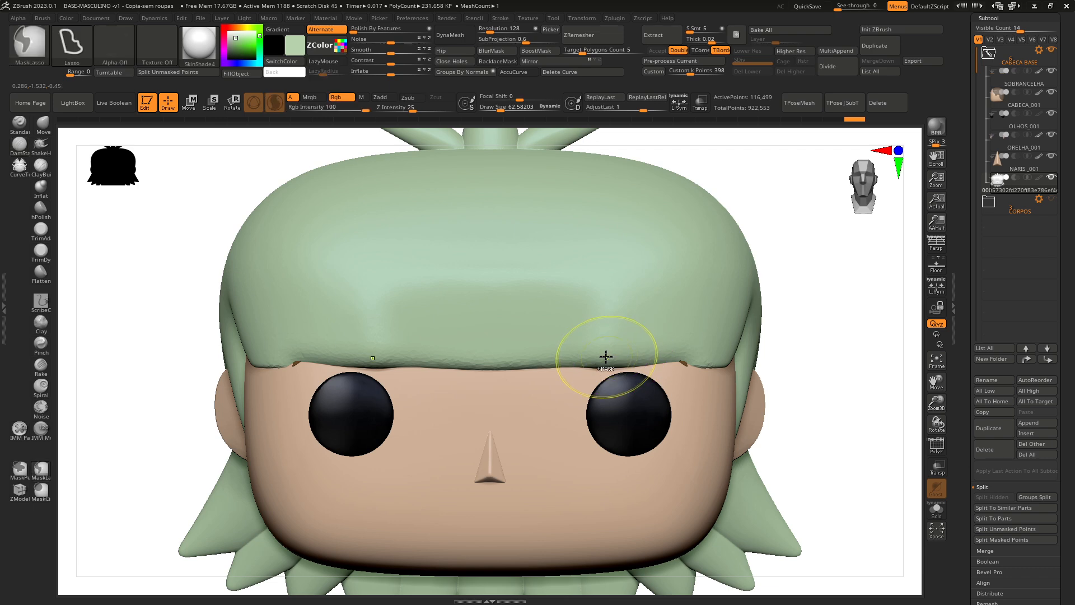
{"action": "key", "text": "ctrl+z"}
{"action": "key", "text": "ctrl+z"}
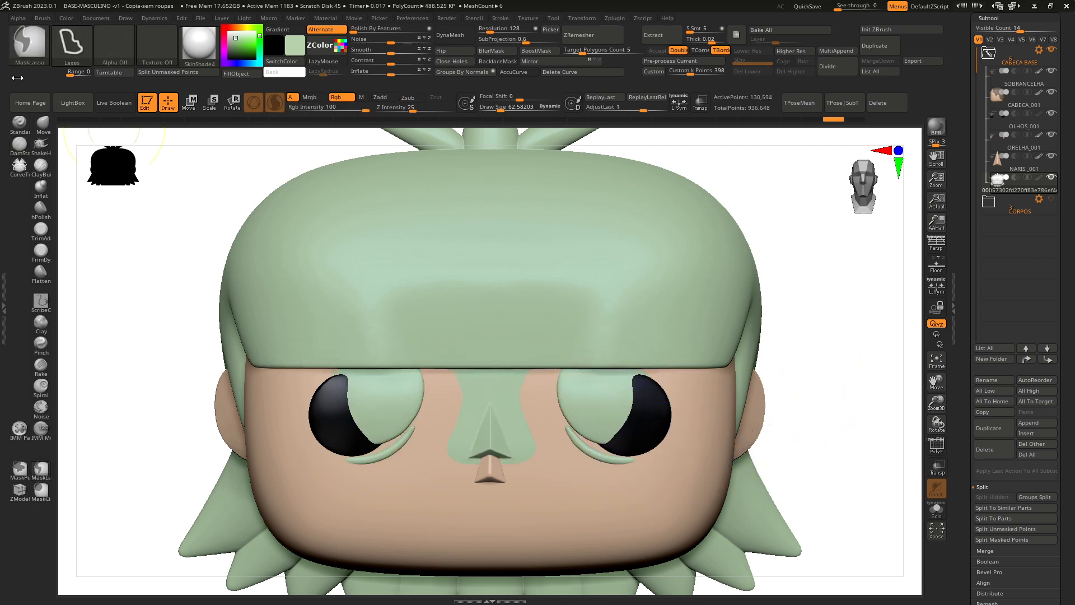
- Mask the face area below the fringe with MaskPen, then invert the mask to protect the upper hair
{"action": "left_click", "coordinate": [38, 48], "text": "ctrl"}
{"action": "left_click", "coordinate": [27, 39], "text": "ctrl"}
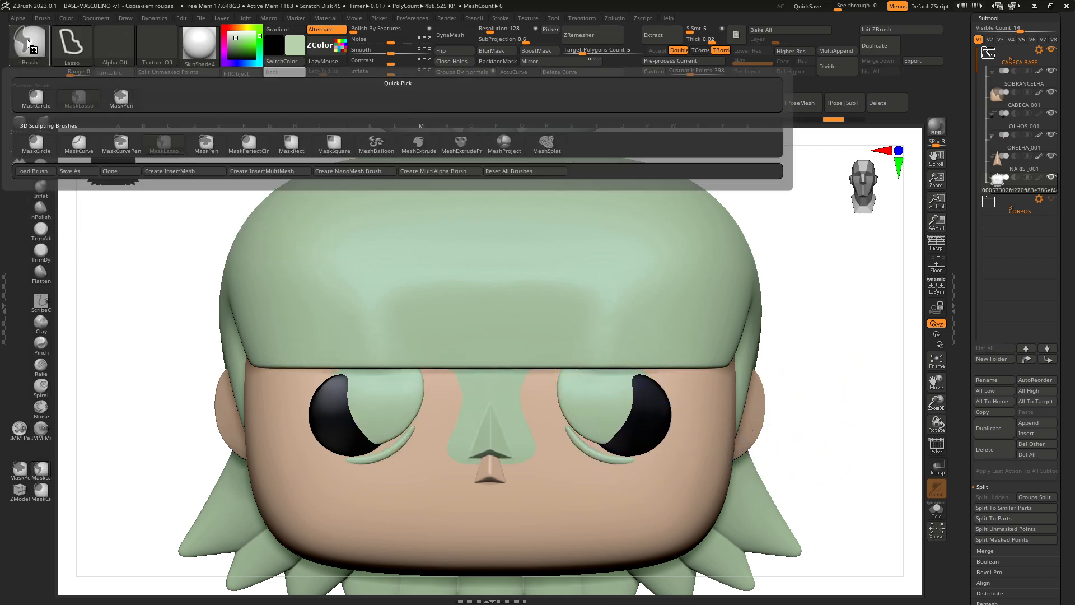
{"action": "left_click", "coordinate": [123, 98], "text": "ctrl"}
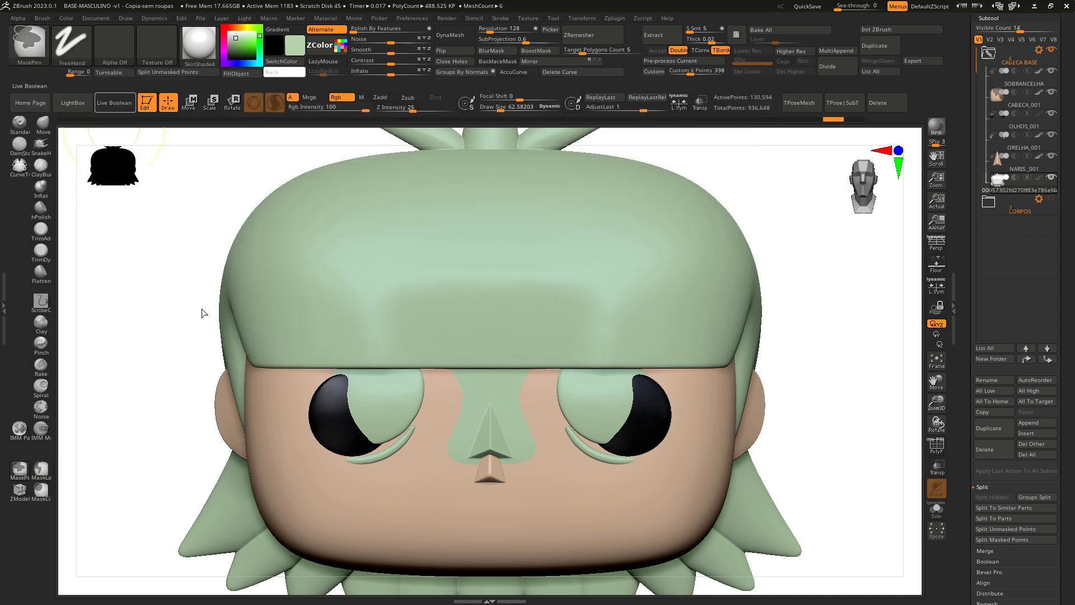
{"action": "left_click_drag", "start_coordinate": [188, 369], "coordinate": [831, 583], "text": "ctrl"}
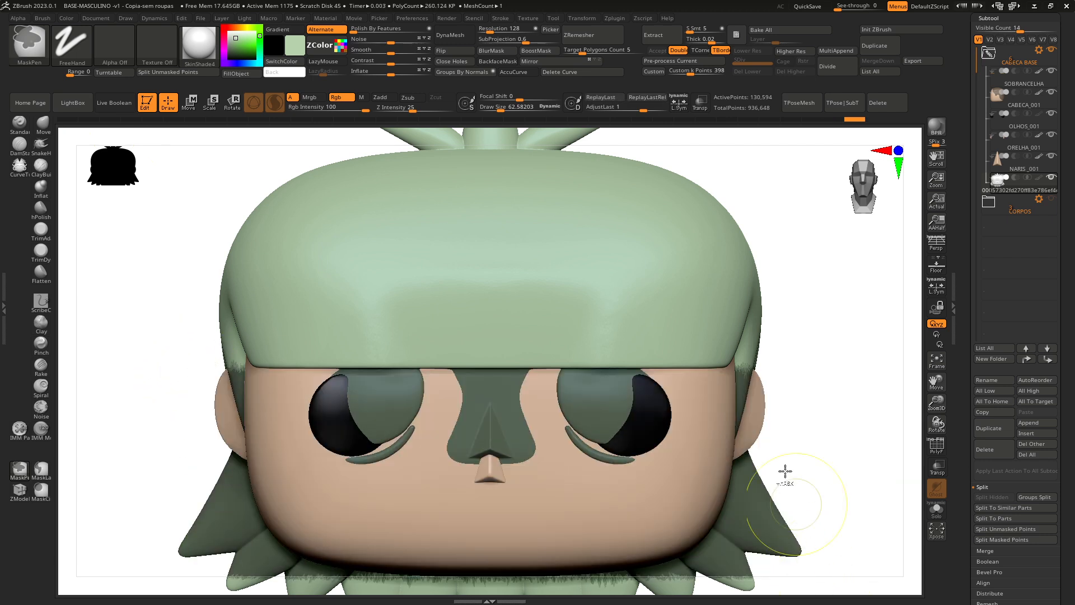
{"action": "key", "text": "ctrl+i"}
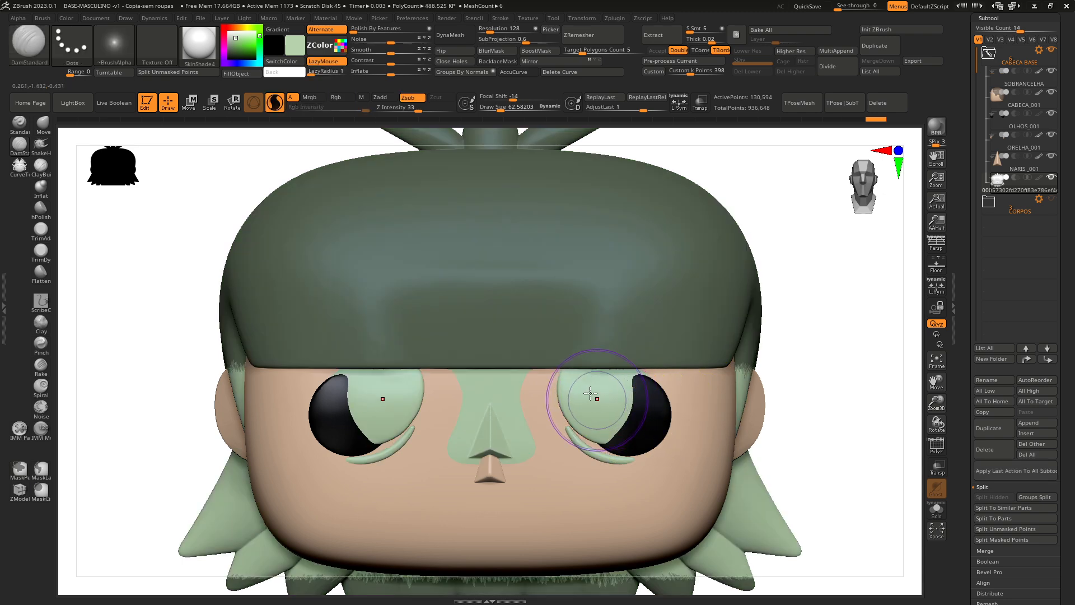
- Turn off Sculptris Pro and carve the green eyelids, nose and lower lids below the face surface with DamStandard
{"action": "left_click", "coordinate": [276, 102]}
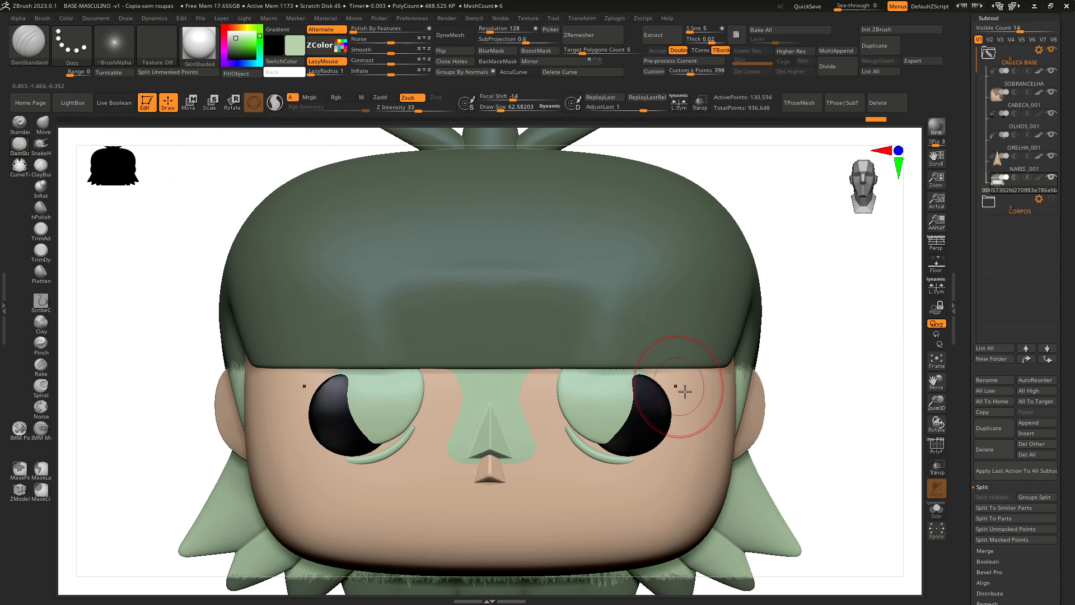
{"action": "left_click_drag", "start_coordinate": [675, 404], "coordinate": [616, 374]}
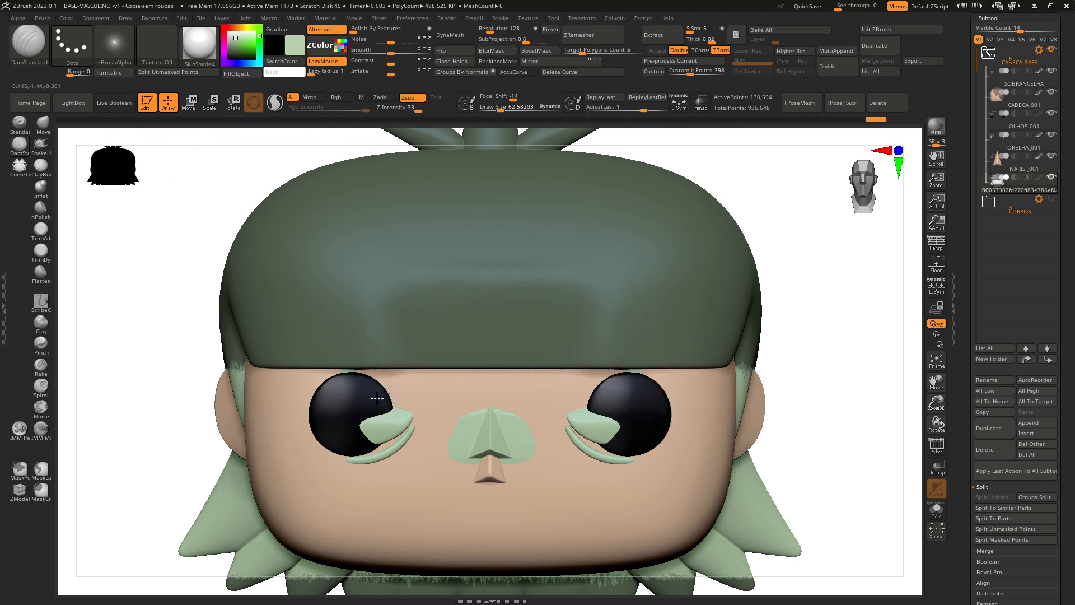
{"action": "mouse_move", "coordinate": [377, 398]}
{"action": "left_mouse_down"}
{"action": "mouse_move", "coordinate": [422, 434]}
{"action": "mouse_move", "coordinate": [346, 454]}
{"action": "left_mouse_up"}
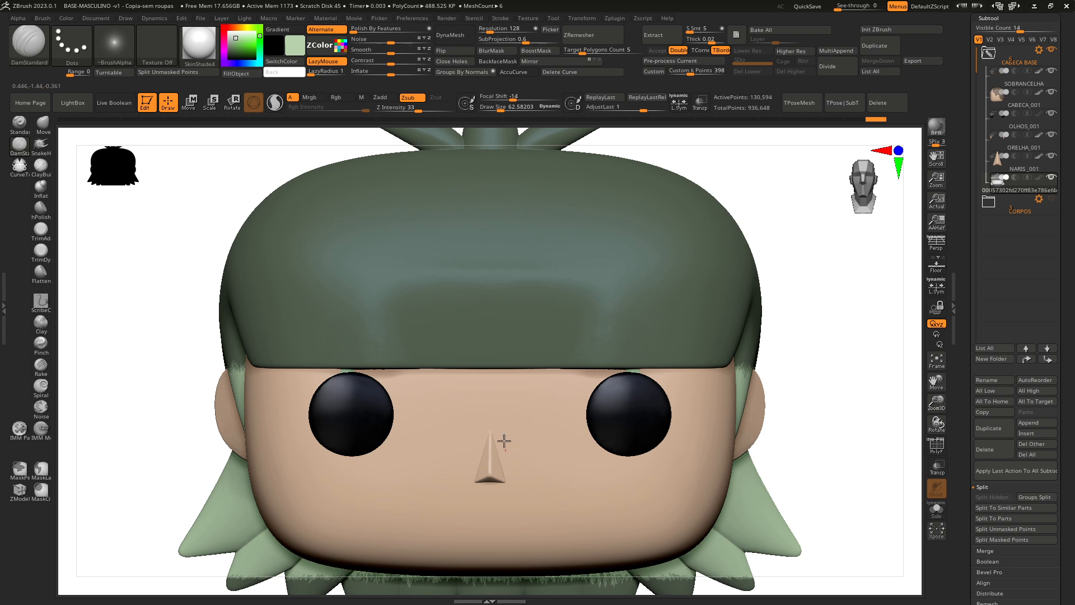
{"action": "left_click_drag", "start_coordinate": [852, 396], "coordinate": [720, 420]}
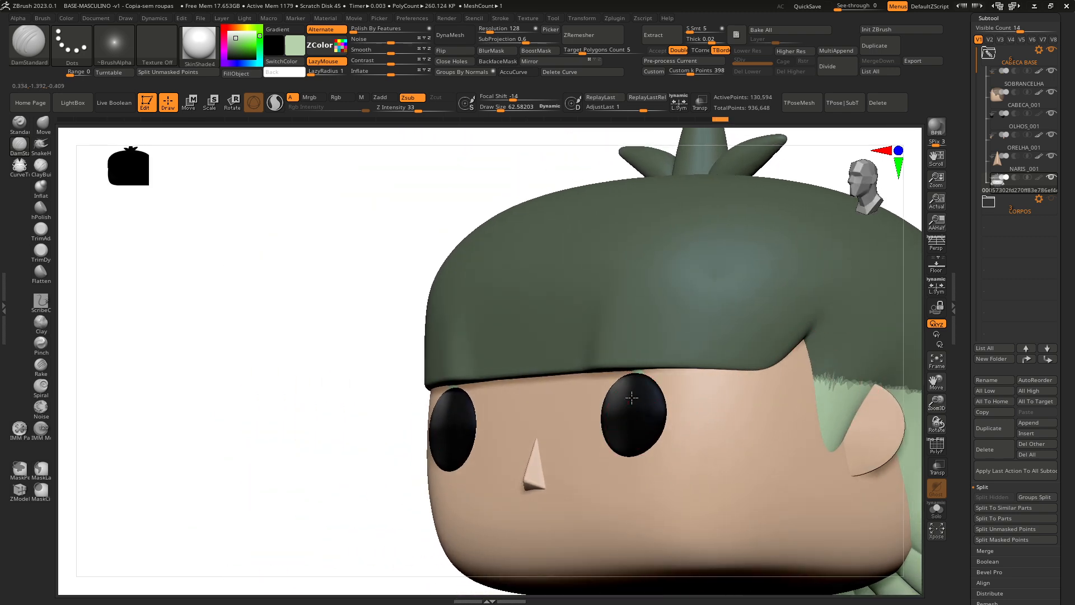
{"action": "left_click_drag", "start_coordinate": [617, 381], "coordinate": [633, 384]}
- Clear the mask from the hair mesh and bring the head's underside into view
{"action": "left_click_drag", "start_coordinate": [257, 437], "coordinate": [305, 418]}
{"action": "left_click_drag", "start_coordinate": [798, 370], "coordinate": [878, 374]}
{"action": "mouse_move", "coordinate": [702, 345]}
{"action": "left_mouse_down"}
{"action": "mouse_move", "coordinate": [673, 367]}
{"action": "mouse_move", "coordinate": [663, 226]}
{"action": "mouse_move", "coordinate": [704, 289]}
{"action": "left_mouse_up"}
{"action": "left_click_drag", "start_coordinate": [733, 375], "coordinate": [806, 471], "text": "ctrl"}
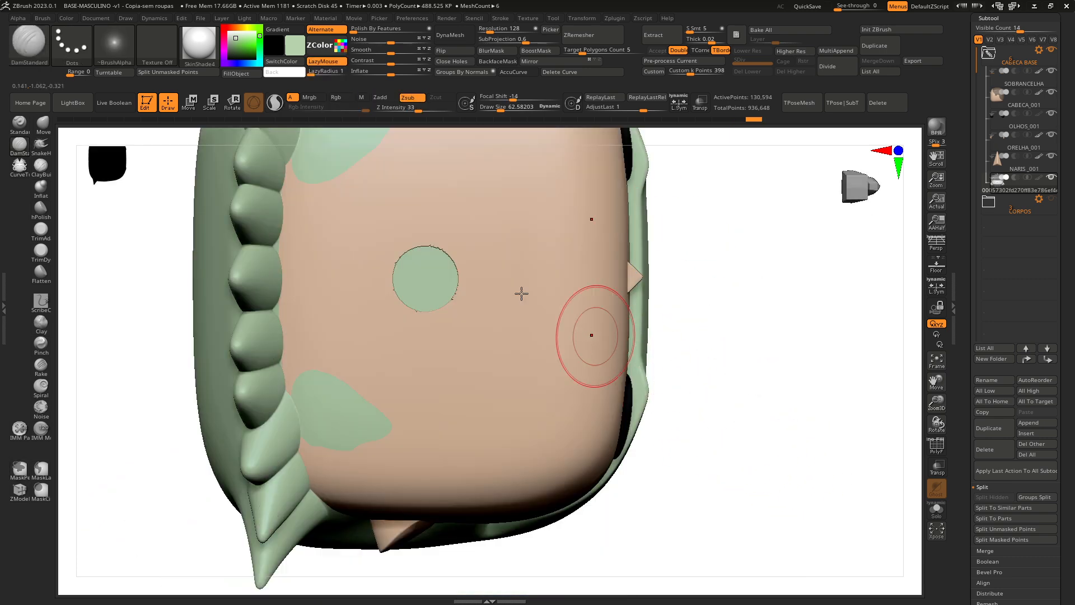
{"action": "left_click_drag", "start_coordinate": [768, 320], "coordinate": [826, 429], "text": "ctrl"}
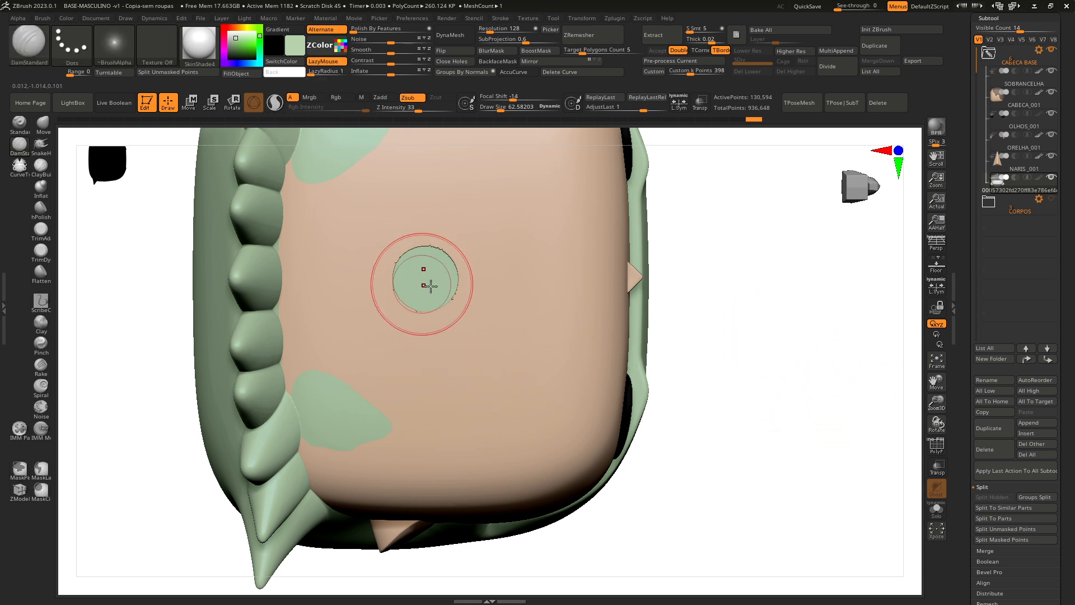
- Carve the green surface inside the neck hole below the head with DamStandard and ClayBuildup
{"action": "mouse_move", "coordinate": [774, 338]}
{"action": "left_mouse_down"}
{"action": "mouse_move", "coordinate": [782, 339]}
{"action": "mouse_move", "coordinate": [773, 341]}
{"action": "left_mouse_up"}
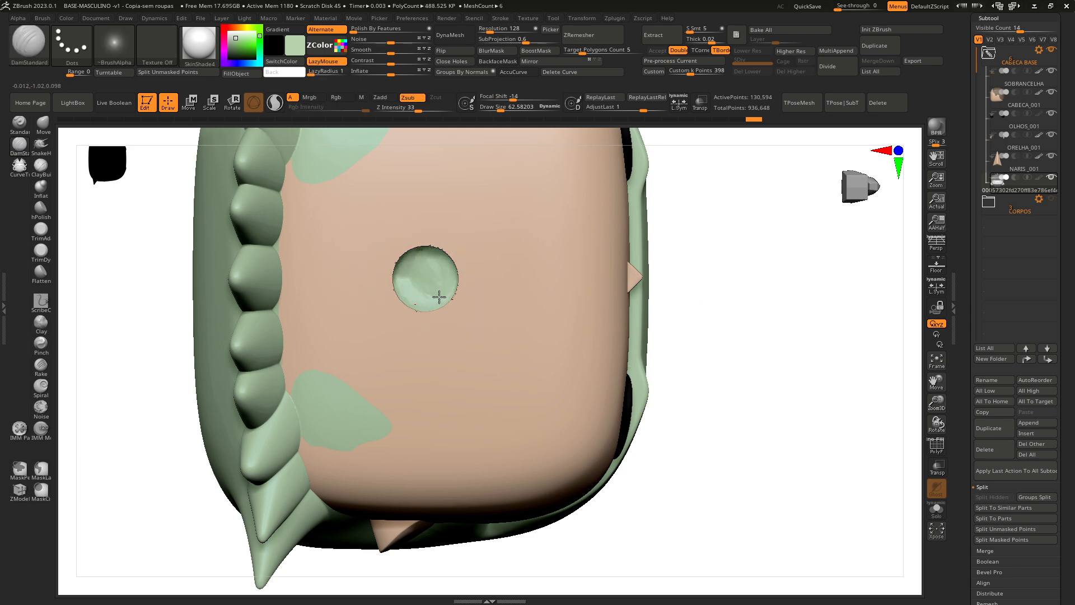
{"action": "left_click", "coordinate": [41, 165]}
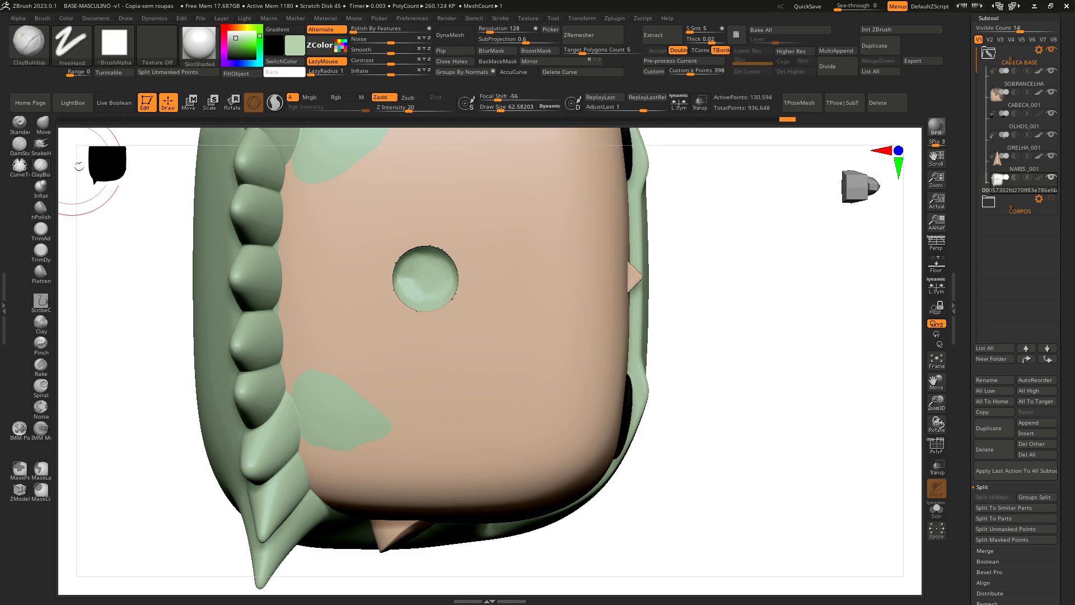
{"action": "mouse_move", "coordinate": [446, 286]}
{"action": "left_mouse_down"}
{"action": "mouse_move", "coordinate": [408, 276]}
{"action": "mouse_move", "coordinate": [397, 243]}
{"action": "mouse_move", "coordinate": [450, 297]}
{"action": "left_mouse_up"}
{"action": "mouse_move", "coordinate": [709, 309]}
{"action": "left_mouse_down"}
{"action": "mouse_move", "coordinate": [820, 321]}
{"action": "mouse_move", "coordinate": [807, 317]}
{"action": "mouse_move", "coordinate": [816, 328]}
{"action": "mouse_move", "coordinate": [792, 331]}
{"action": "mouse_move", "coordinate": [809, 343]}
{"action": "left_mouse_up"}
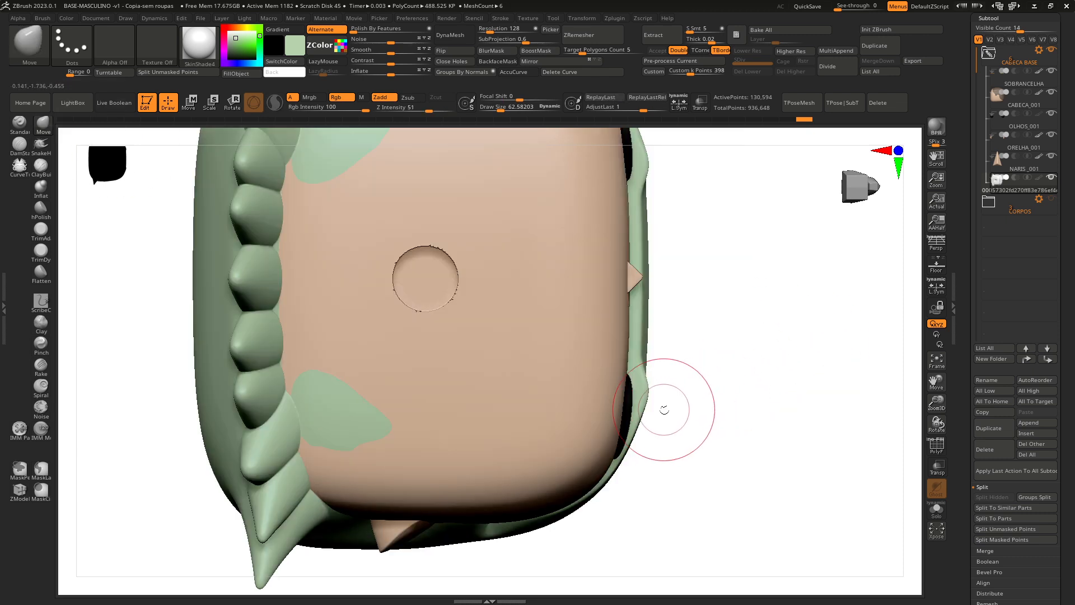
- Reshape the fringe's front edge with the Move brush at a draw size of about 163, and reduce the size to about 39
{"action": "key", "text": "bracketright"}
{"action": "left_click_drag", "start_coordinate": [649, 392], "coordinate": [644, 392]}
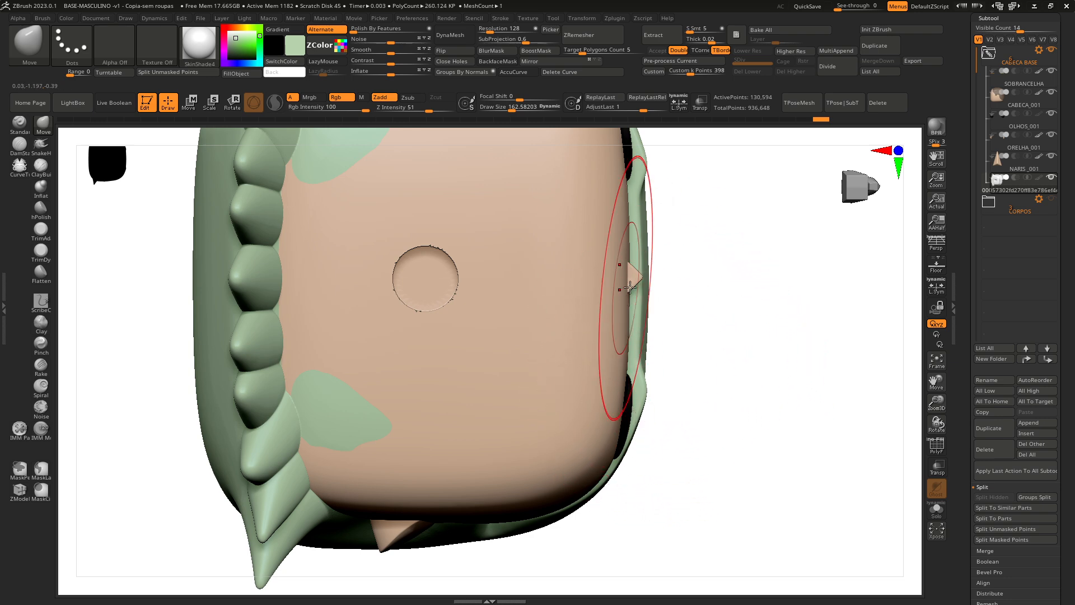
{"action": "left_click_drag", "start_coordinate": [646, 277], "coordinate": [651, 277]}
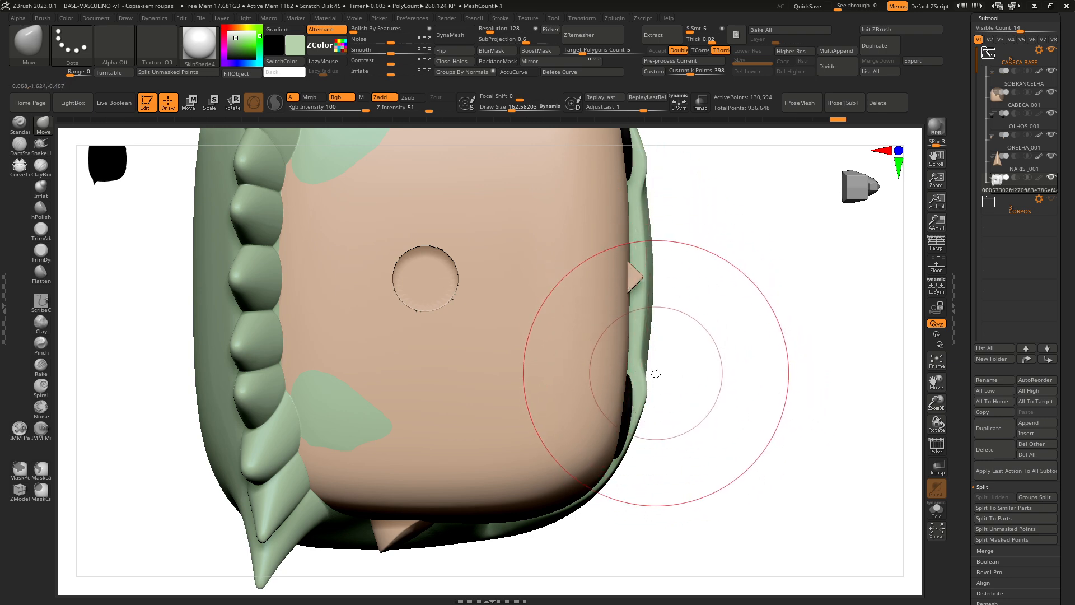
{"action": "left_click_drag", "start_coordinate": [647, 366], "coordinate": [649, 391]}
{"action": "key", "text": "bracketleft"}
{"action": "key", "text": "bracketleft"}
{"action": "key", "text": "bracketleft"}
{"action": "key", "text": "bracketleft"}
{"action": "key", "text": "bracketleft"}
{"action": "key", "text": "bracketleft"}
{"action": "key", "text": "bracketleft"}
{"action": "key", "text": "bracketleft"}
{"action": "key", "text": "bracketleft"}
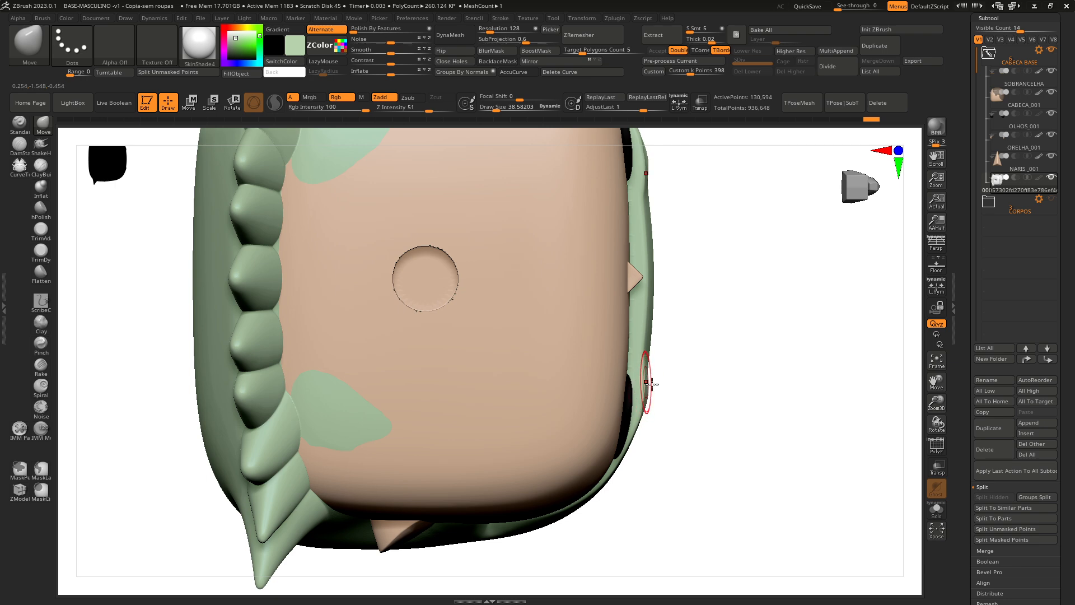
- Turn off Sculptris Pro, smooth the fringe's edge and frame the head from the front
{"action": "mouse_move", "coordinate": [747, 404]}
{"action": "left_mouse_down"}
{"action": "mouse_move", "coordinate": [711, 397]}
{"action": "mouse_move", "coordinate": [665, 409]}
{"action": "mouse_move", "coordinate": [681, 426]}
{"action": "left_mouse_up"}
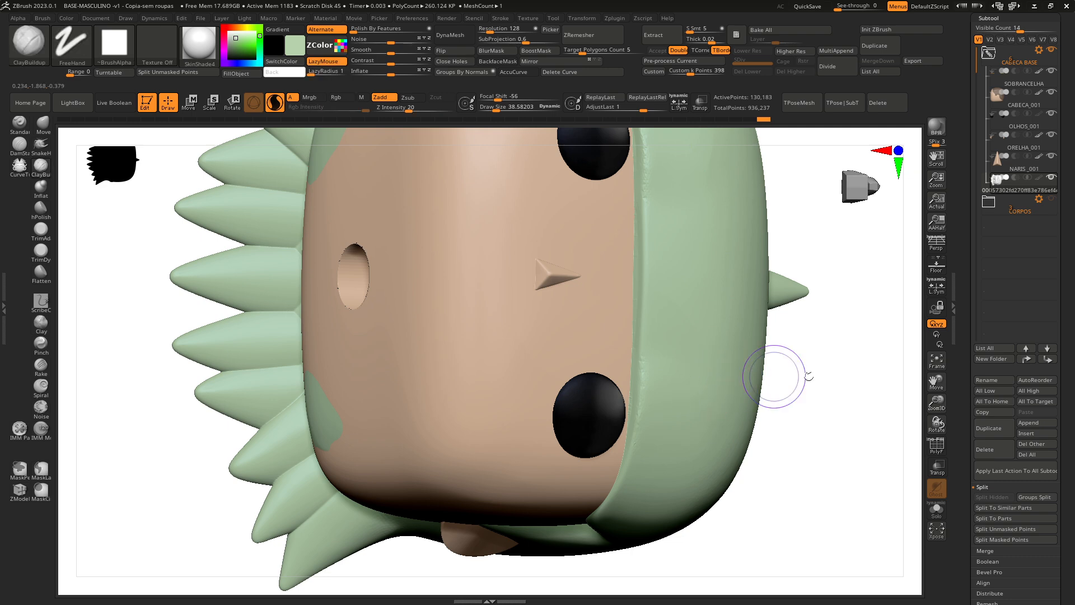
{"action": "left_click_drag", "start_coordinate": [785, 372], "coordinate": [877, 409]}
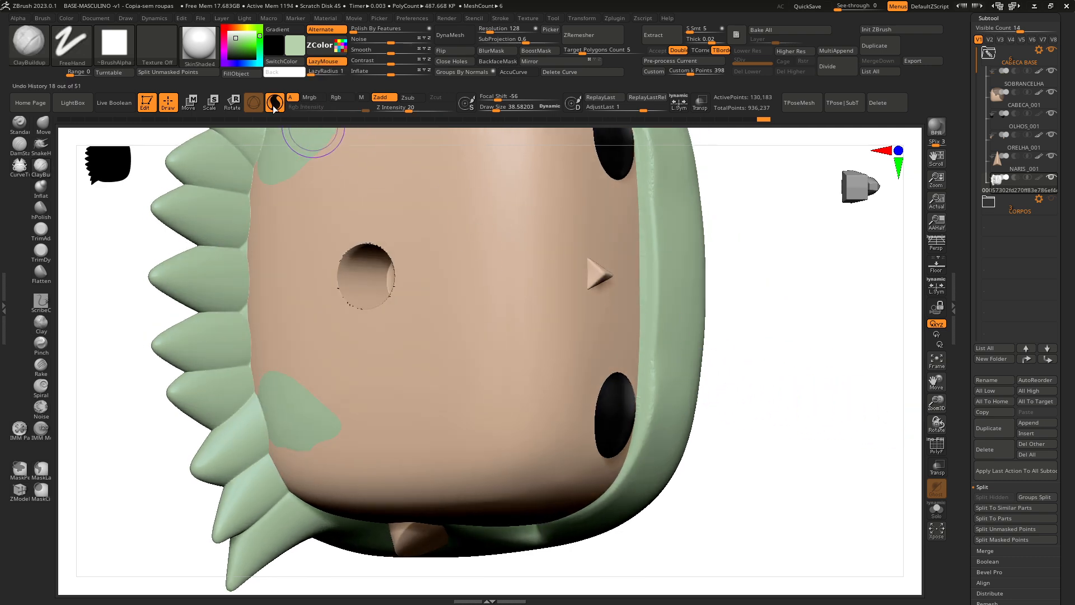
{"action": "left_click", "coordinate": [274, 102]}
{"action": "left_click_drag", "start_coordinate": [657, 345], "coordinate": [670, 388], "text": "shift"}
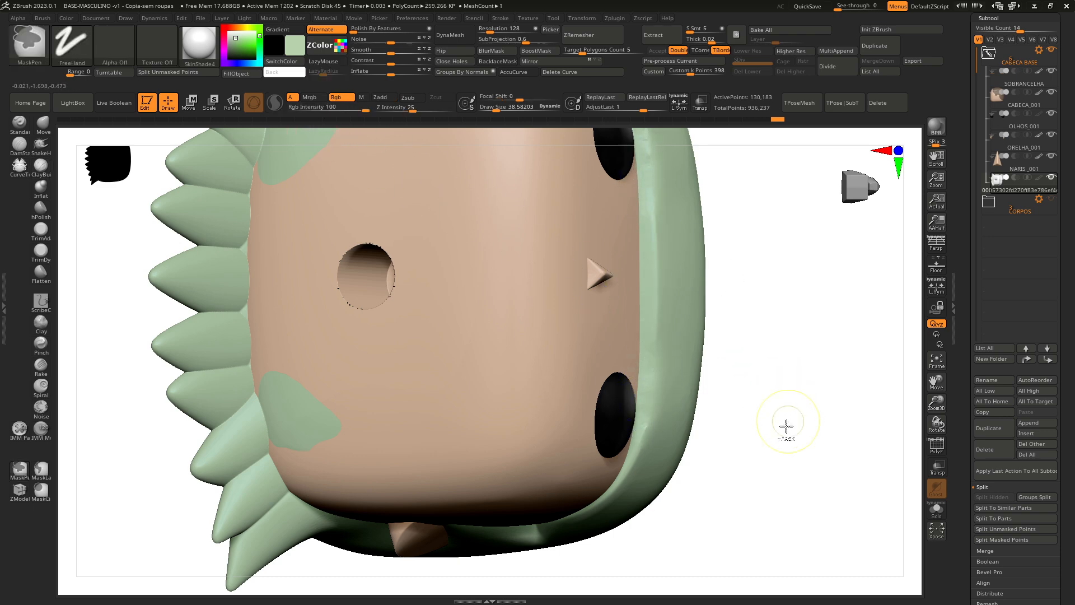
{"action": "left_click_drag", "start_coordinate": [784, 426], "coordinate": [768, 439], "text": "shift"}
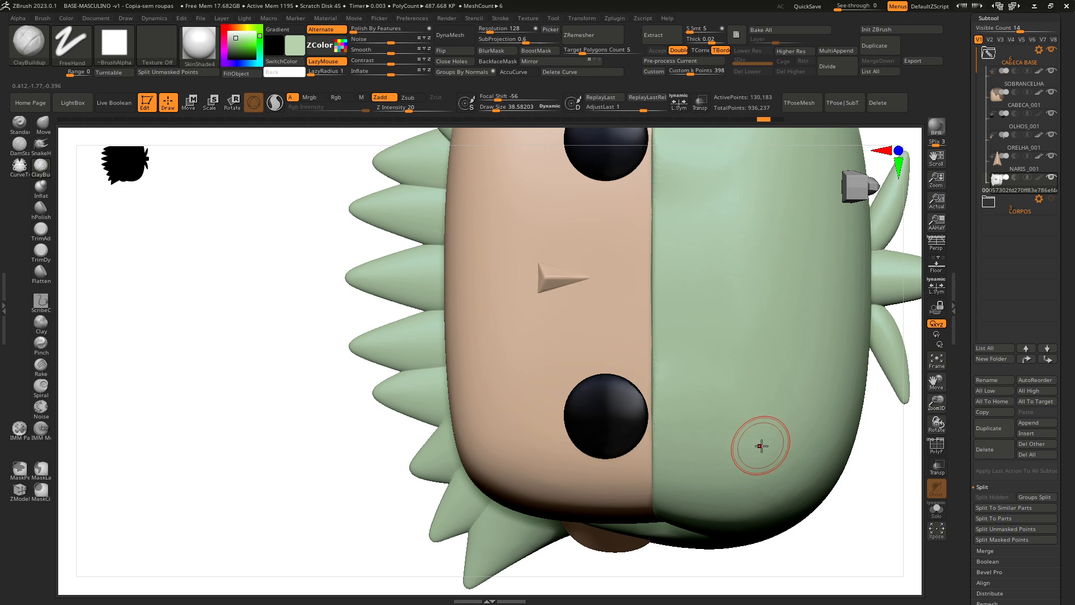
{"action": "key", "text": "f"}
{"action": "left_click_drag", "start_coordinate": [828, 512], "coordinate": [809, 447]}
{"action": "key", "text": "shift"}
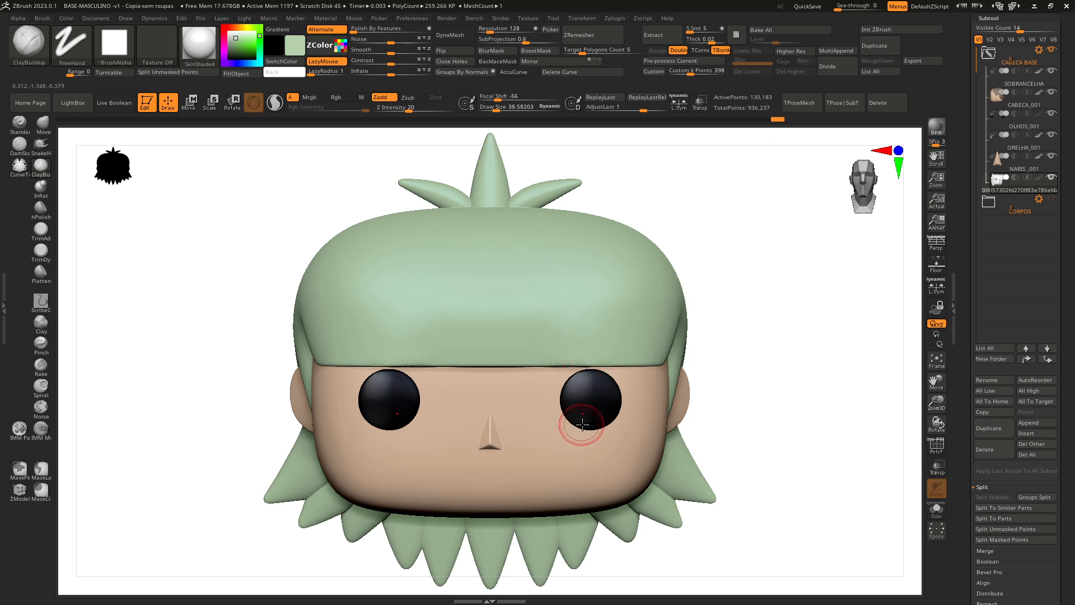
- Select the OLHOS_001 eyes for moving, centre the gizmo between them and reset its orientation
{"action": "left_click", "coordinate": [191, 104]}
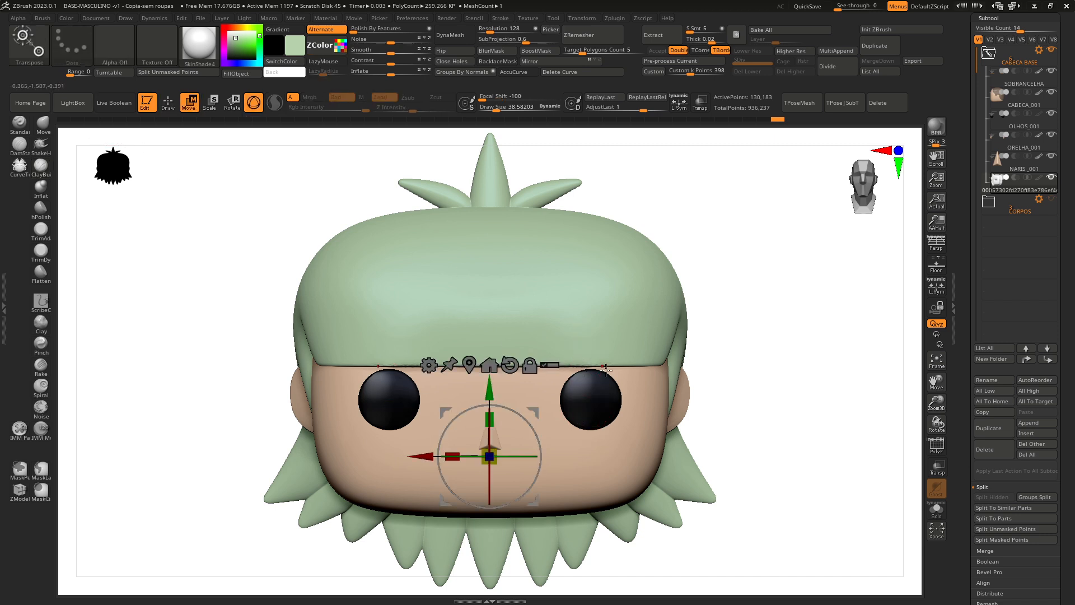
{"action": "left_click", "coordinate": [601, 397], "text": "alt"}
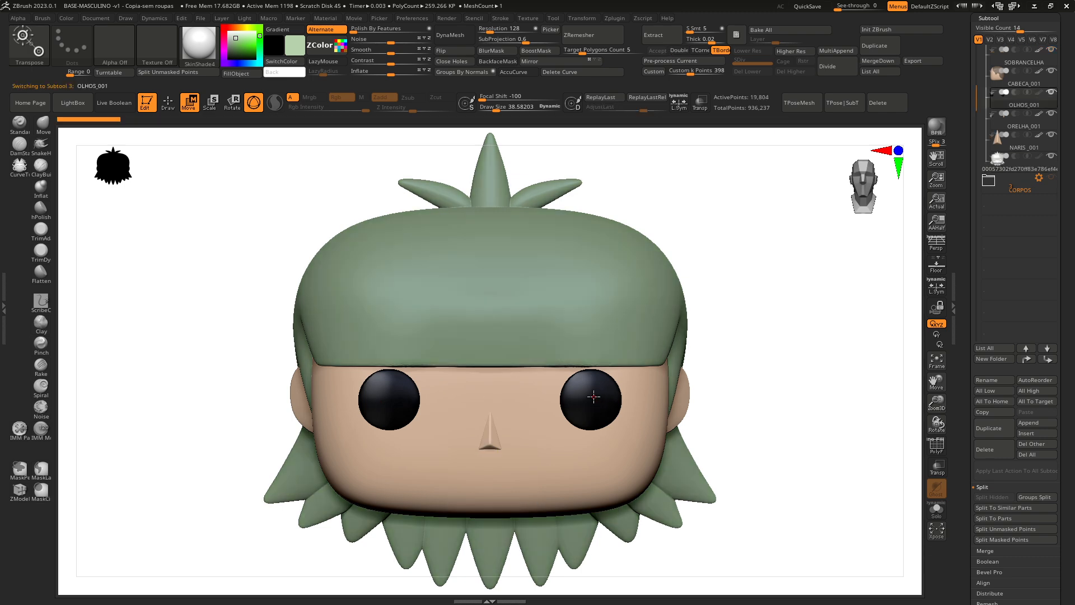
{"action": "left_click", "coordinate": [594, 397]}
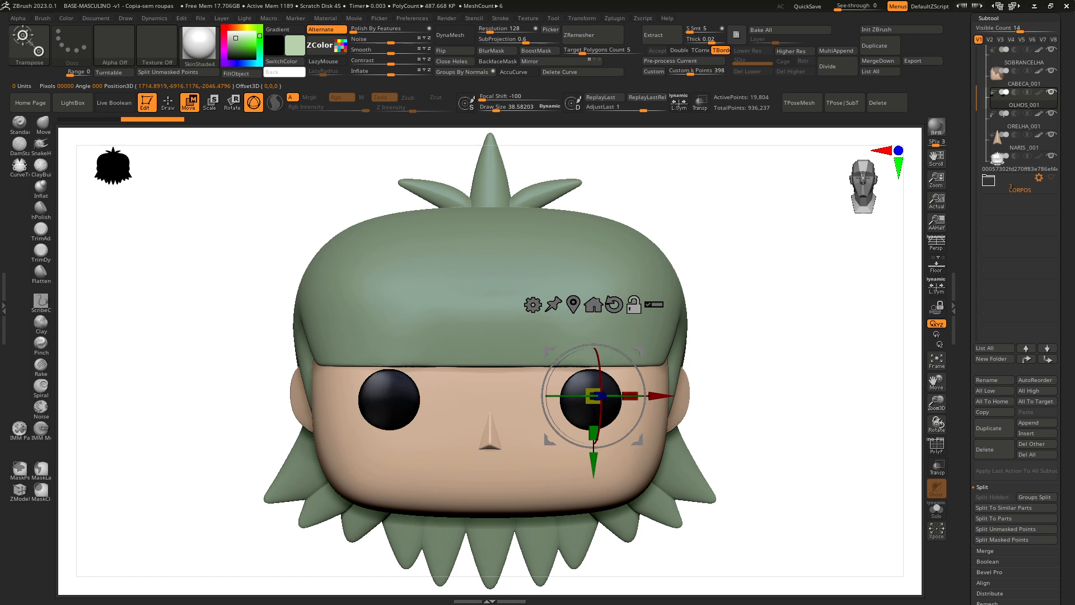
{"action": "left_click", "coordinate": [573, 305]}
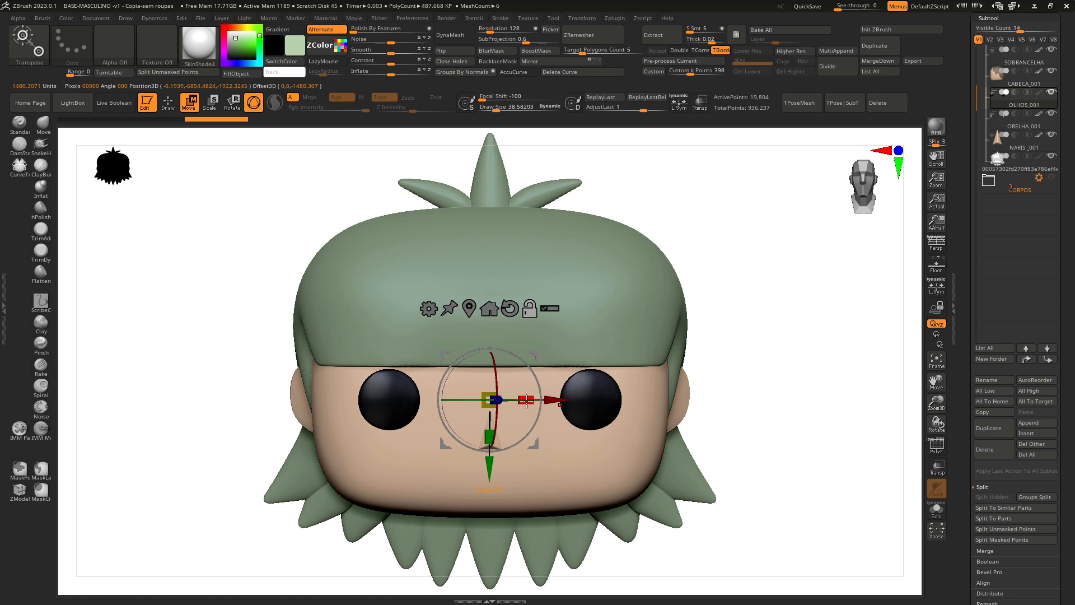
{"action": "left_click", "coordinate": [510, 306]}
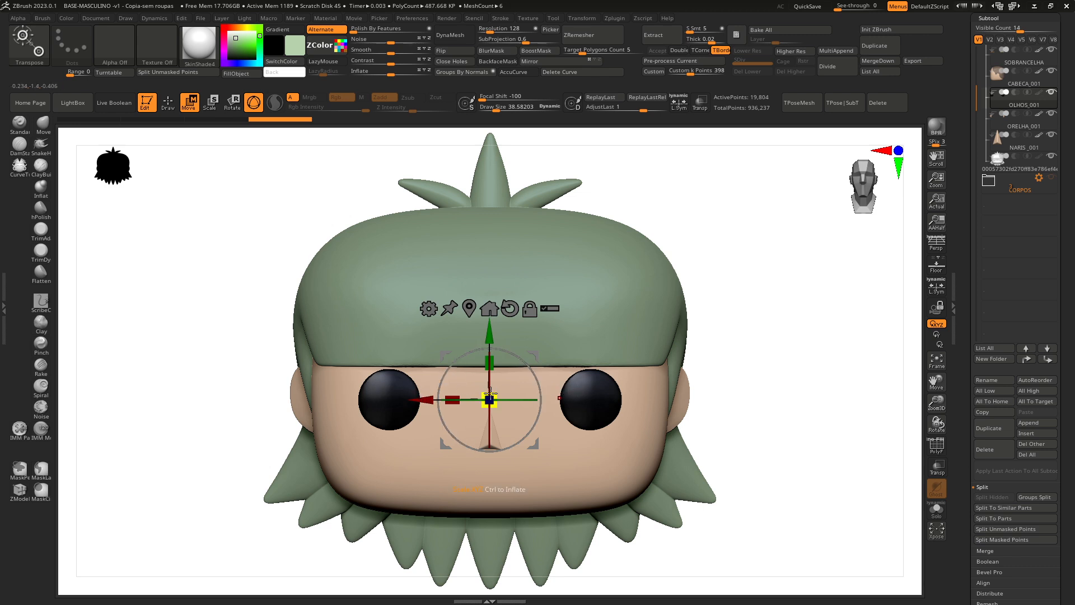
- Try scaling the eyes from a gizmo centred on one eye, undo it and recentre the gizmo between both eyes
{"action": "left_click", "coordinate": [468, 308]}
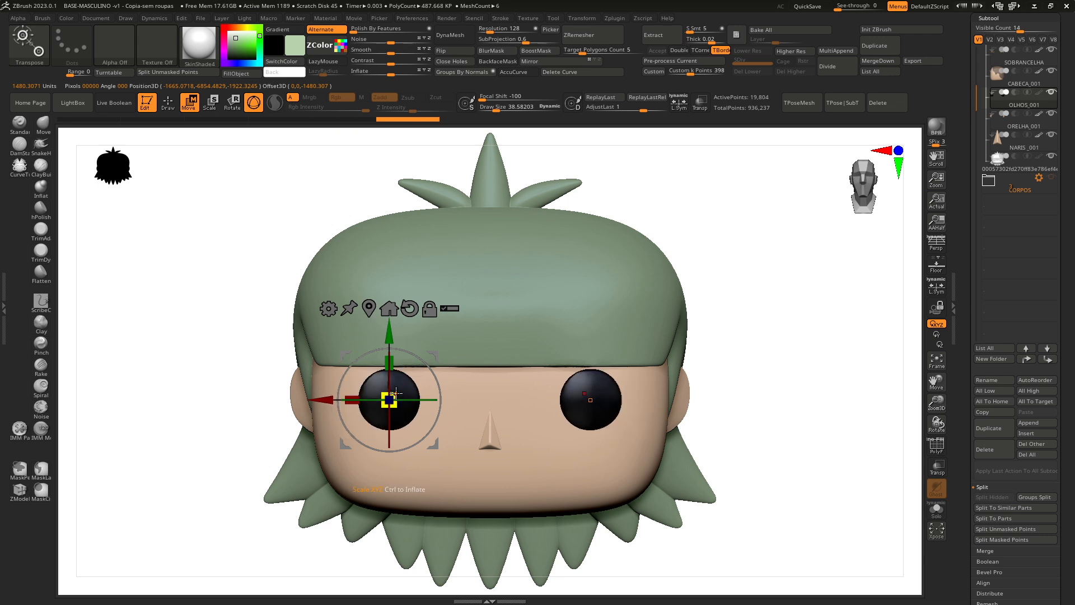
{"action": "left_click_drag", "start_coordinate": [395, 393], "coordinate": [424, 379]}
{"action": "key", "text": "ctrl+z"}
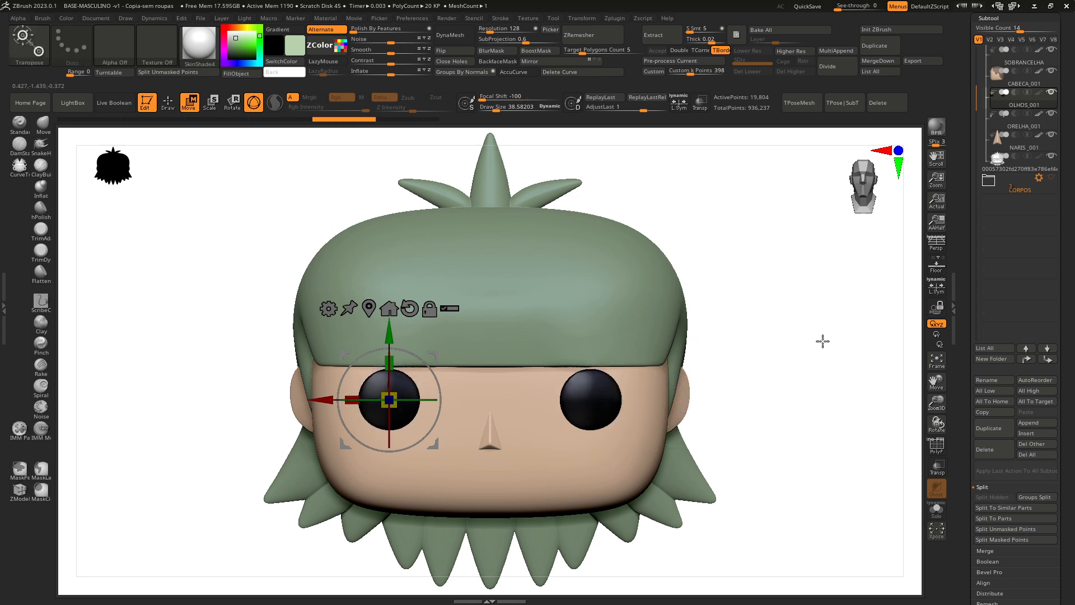
{"action": "key", "text": "ctrl"}
{"action": "left_click", "coordinate": [369, 308]}
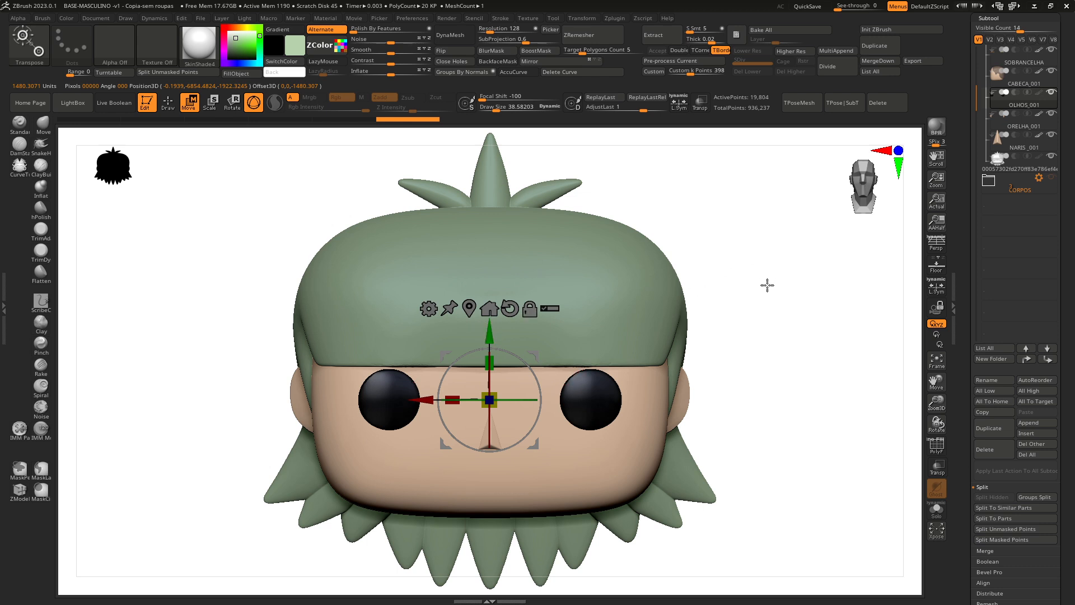
- Mask the character's left eye in OLHOS_001 with a rectangular mask
{"action": "left_click_drag", "start_coordinate": [806, 334], "coordinate": [753, 522], "text": "ctrl"}
{"action": "left_click_drag", "start_coordinate": [805, 353], "coordinate": [515, 472], "text": "ctrl"}
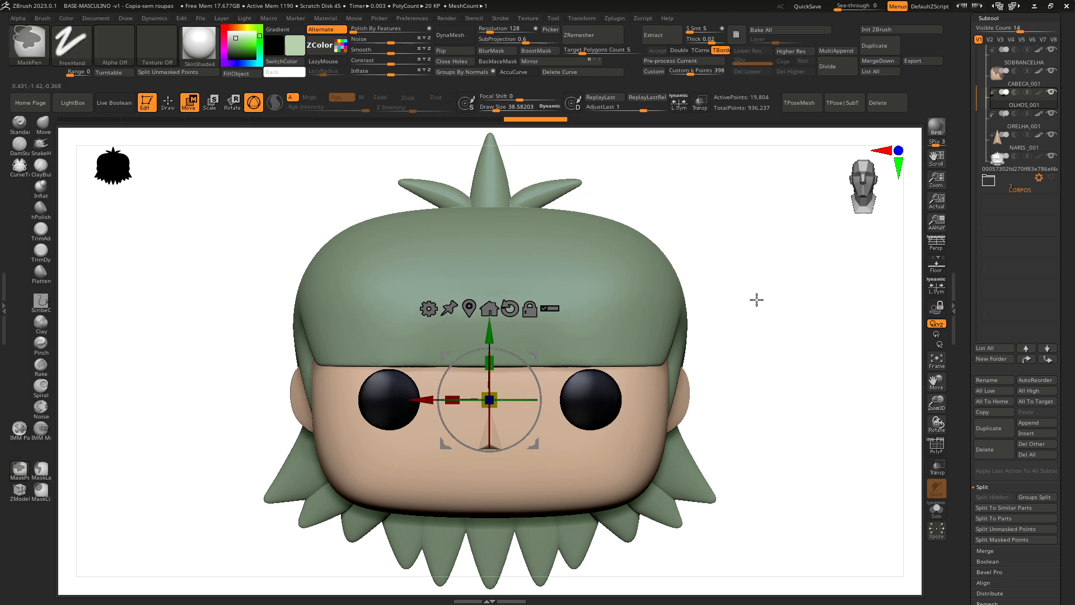
{"action": "left_click_drag", "start_coordinate": [756, 301], "coordinate": [530, 470], "text": "ctrl"}
{"action": "left_click_drag", "start_coordinate": [778, 283], "coordinate": [529, 462], "text": "ctrl"}
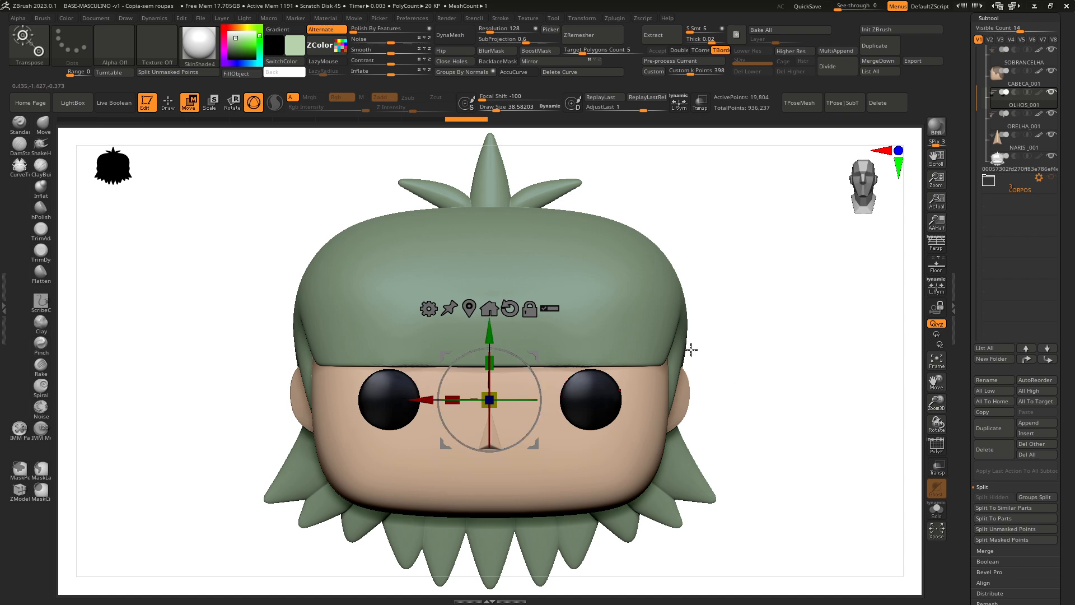
{"action": "left_click_drag", "start_coordinate": [792, 256], "coordinate": [524, 495], "text": "ctrl"}
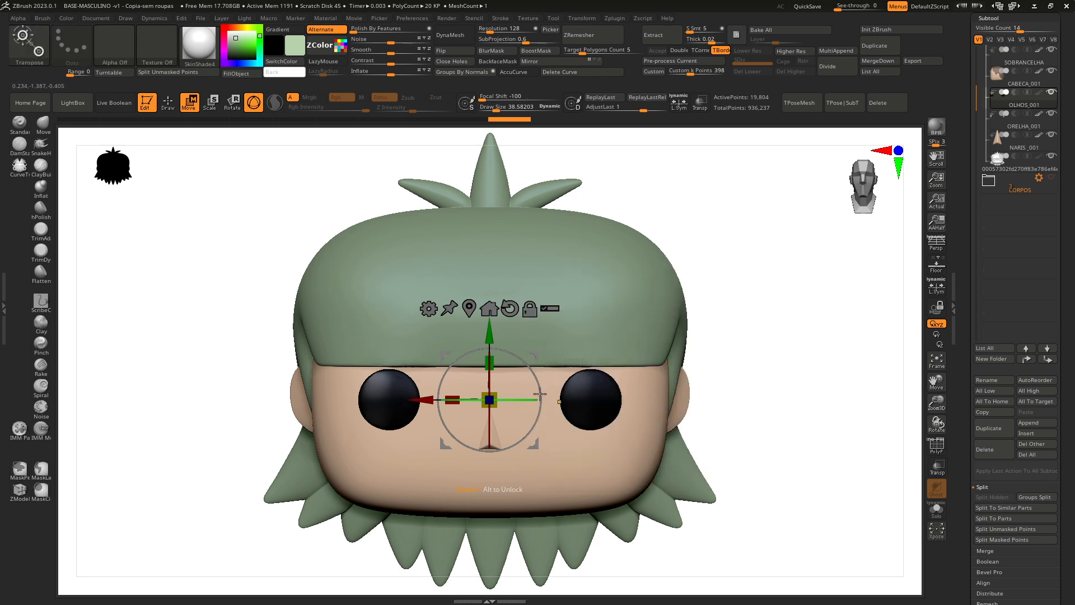
{"action": "left_click_drag", "start_coordinate": [794, 285], "coordinate": [568, 462], "text": "ctrl"}
- Accept Dynamic Subdiv for the eyes and split the unmasked points into a separate subtool
{"action": "left_click", "coordinate": [1016, 529]}
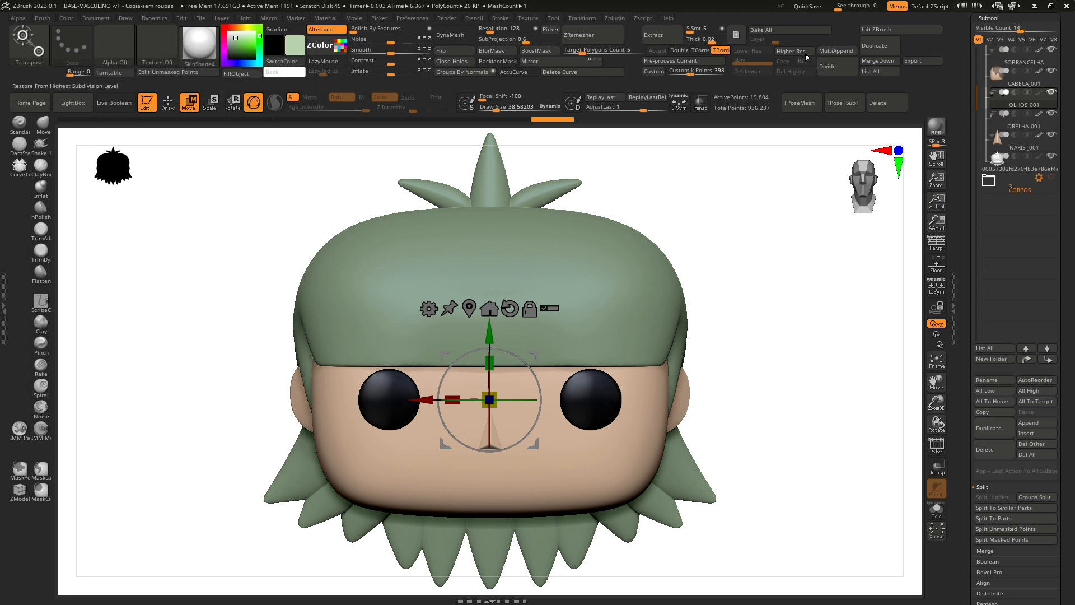
{"action": "left_click", "coordinate": [806, 51]}
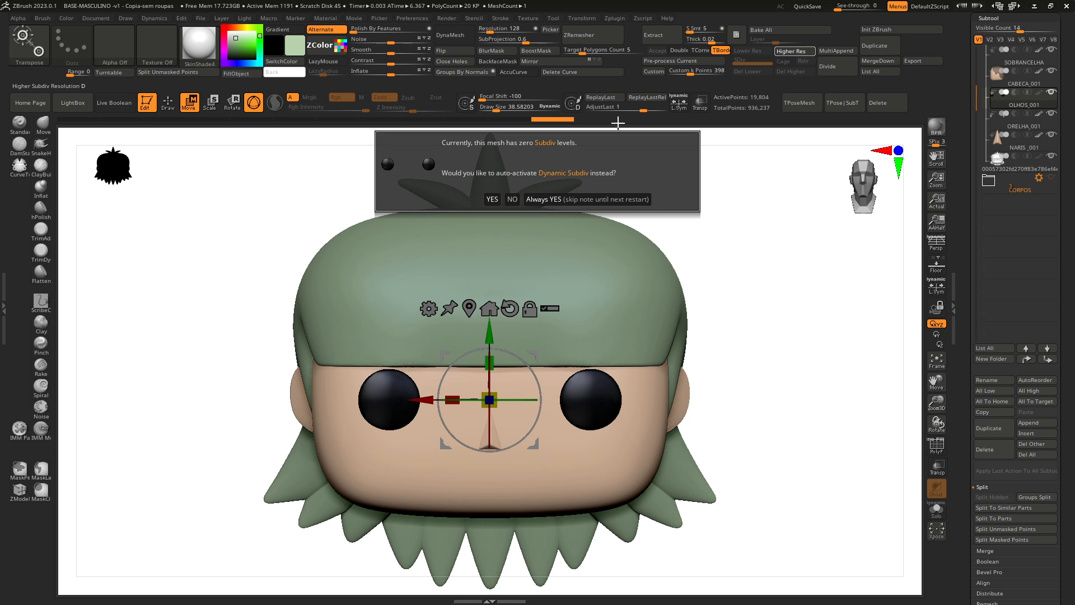
{"action": "left_click", "coordinate": [492, 200]}
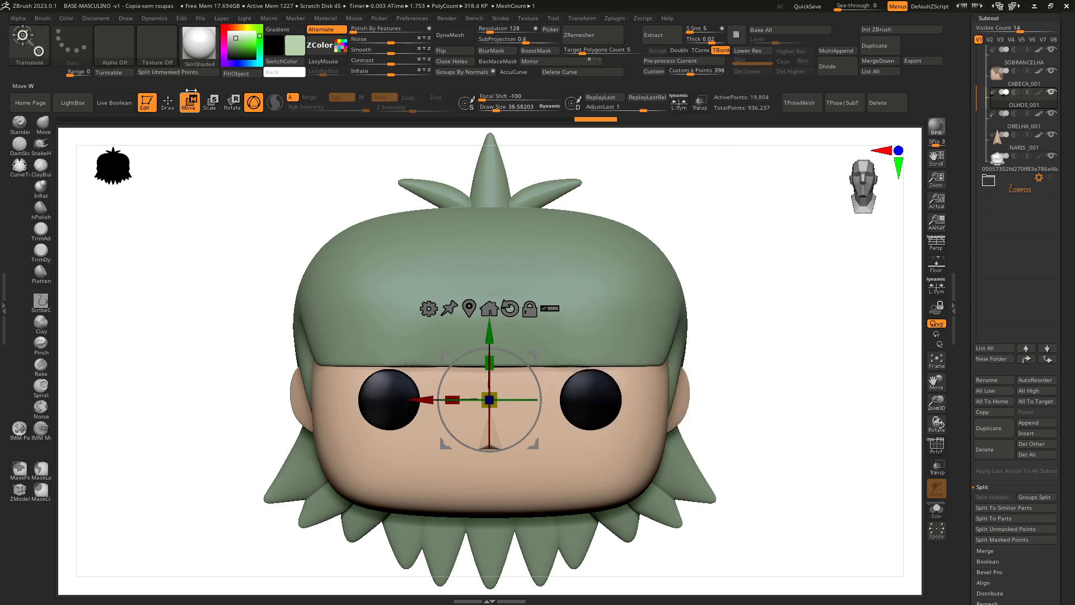
{"action": "left_click", "coordinate": [1005, 528]}
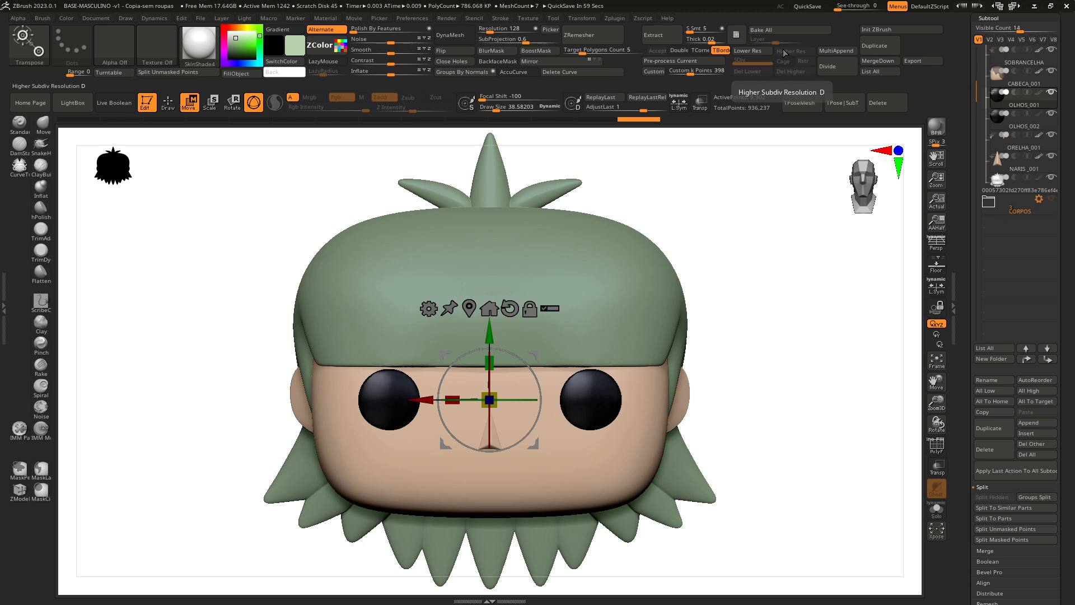
- Centre the gizmo on the separated OLHOS_001 eye and enlarge the eye uniformly
{"action": "mouse_move", "coordinate": [1029, 107]}
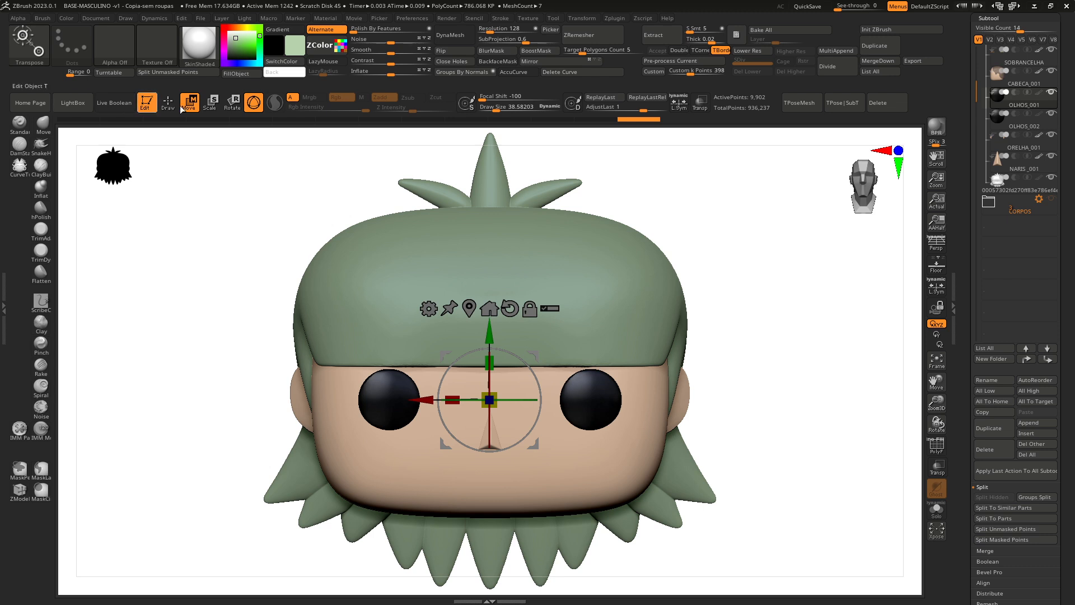
{"action": "left_click", "coordinate": [469, 308]}
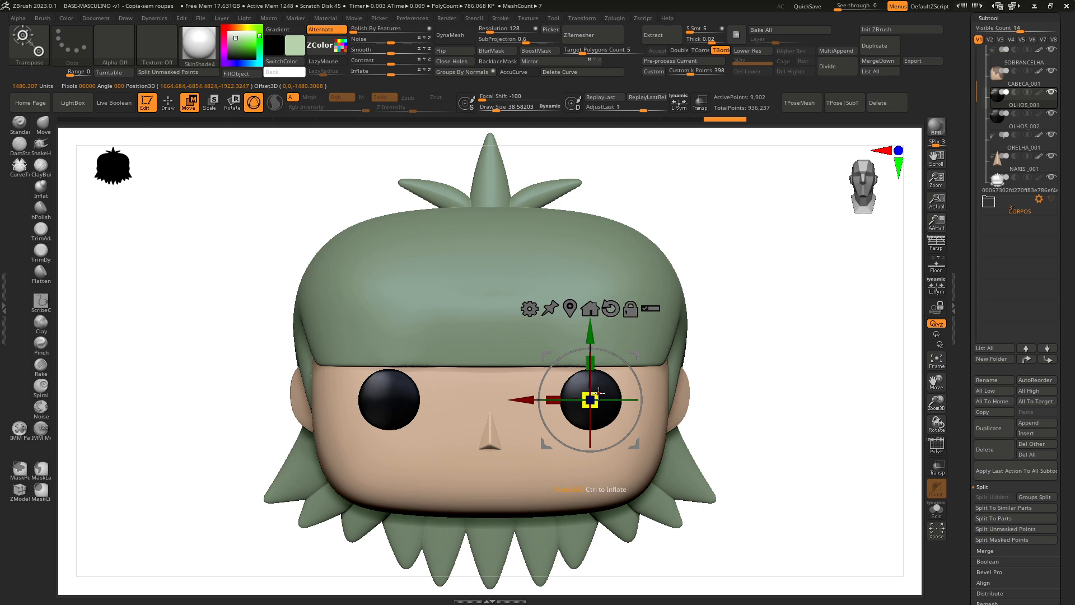
{"action": "left_click_drag", "start_coordinate": [600, 393], "coordinate": [603, 389]}
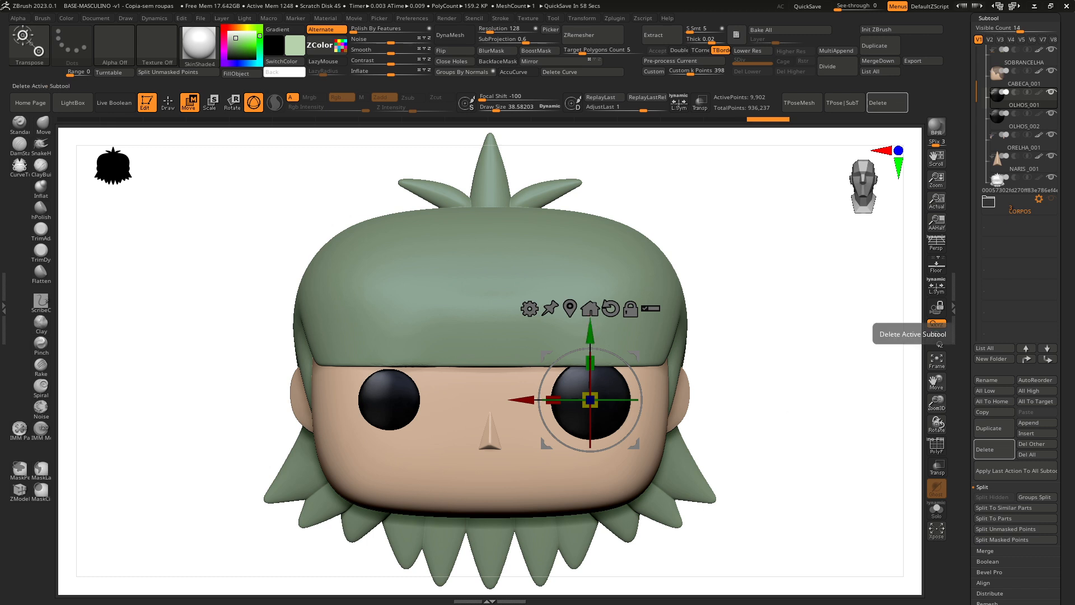
- Switch to File Explorer, view the reference image GORILLAZ1 cabelo reto in the GORILLAZ folder, and return to ZBrush
{"action": "key", "text": "alt+Tab"}
{"action": "key", "text": "alt+Tab"}
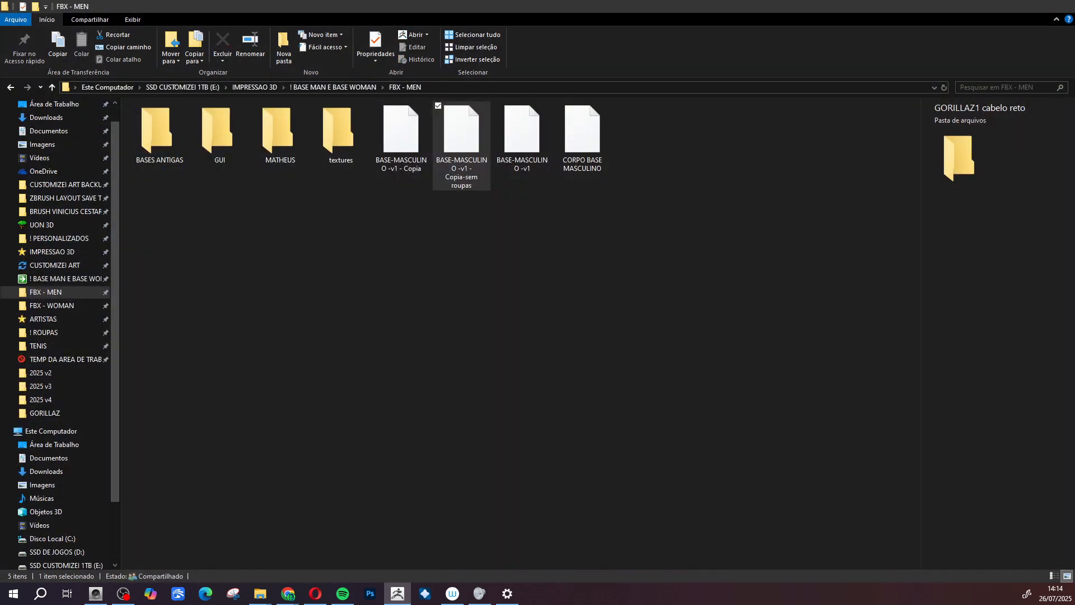
{"action": "left_click", "coordinate": [46, 413]}
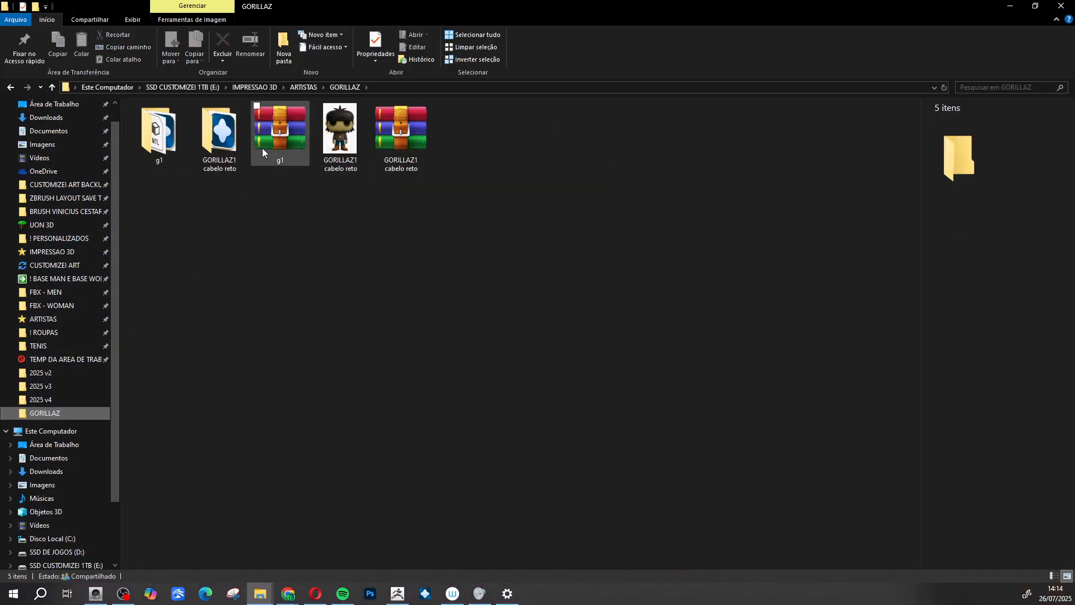
{"action": "left_click", "coordinate": [354, 144]}
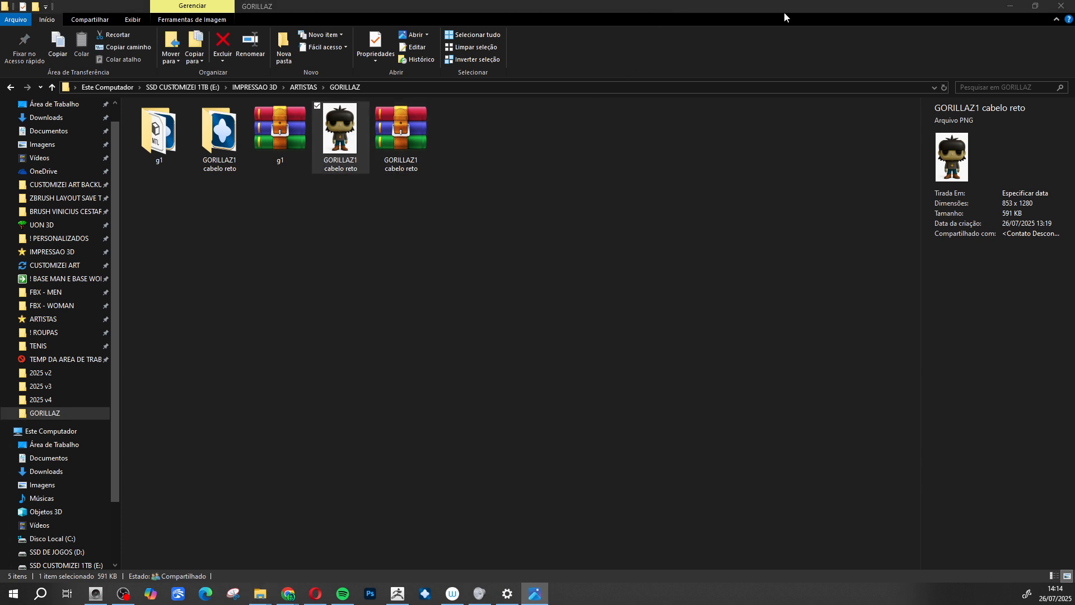
{"action": "left_click", "coordinate": [1010, 6]}
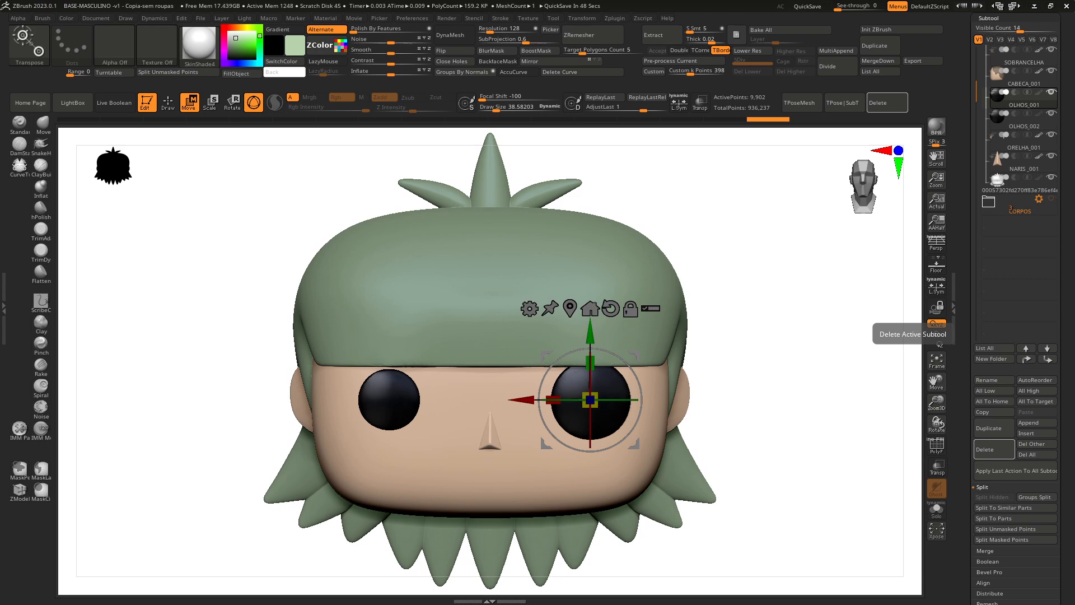
- Raise the larger eye, OLHOS_001, partly under the fringe, enlarging it slightly and nudging it toward the nose
{"action": "mouse_move", "coordinate": [1074, 105]}
{"action": "left_mouse_down"}
{"action": "mouse_move", "coordinate": [845, 106]}
{"action": "mouse_move", "coordinate": [1074, 111]}
{"action": "left_mouse_up"}
{"action": "left_click_drag", "start_coordinate": [591, 336], "coordinate": [591, 322]}
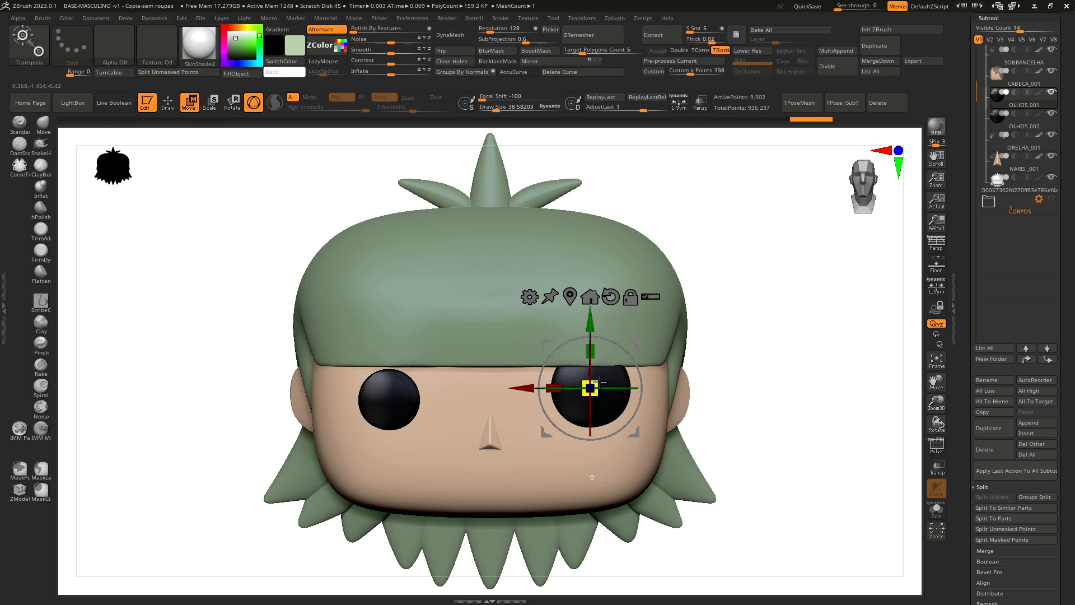
{"action": "left_click_drag", "start_coordinate": [601, 382], "coordinate": [603, 382]}
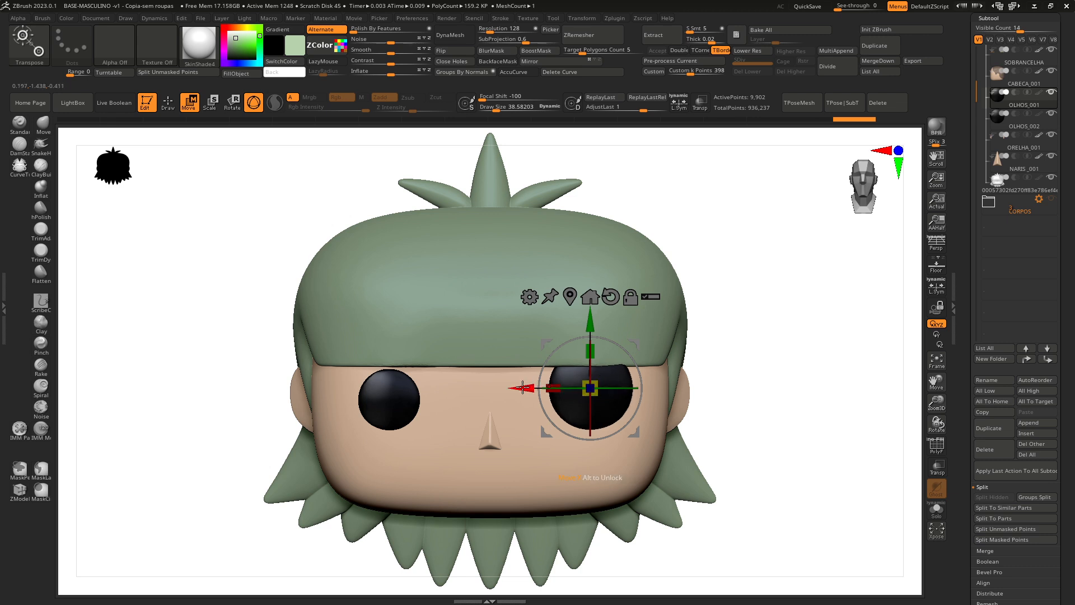
{"action": "left_click_drag", "start_coordinate": [522, 388], "coordinate": [517, 388]}
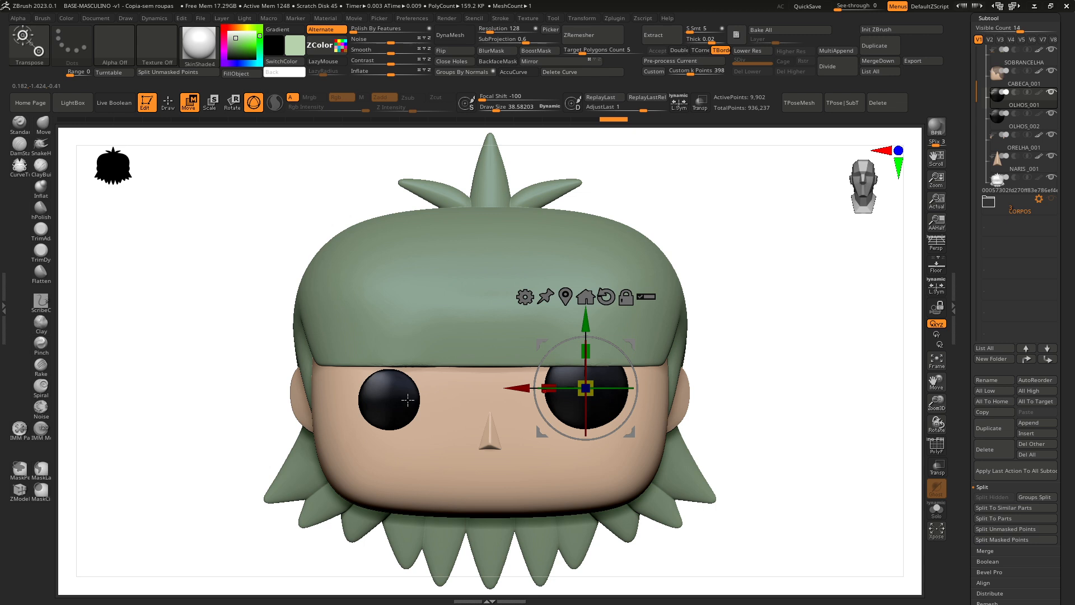
{"action": "key", "text": "alt"}
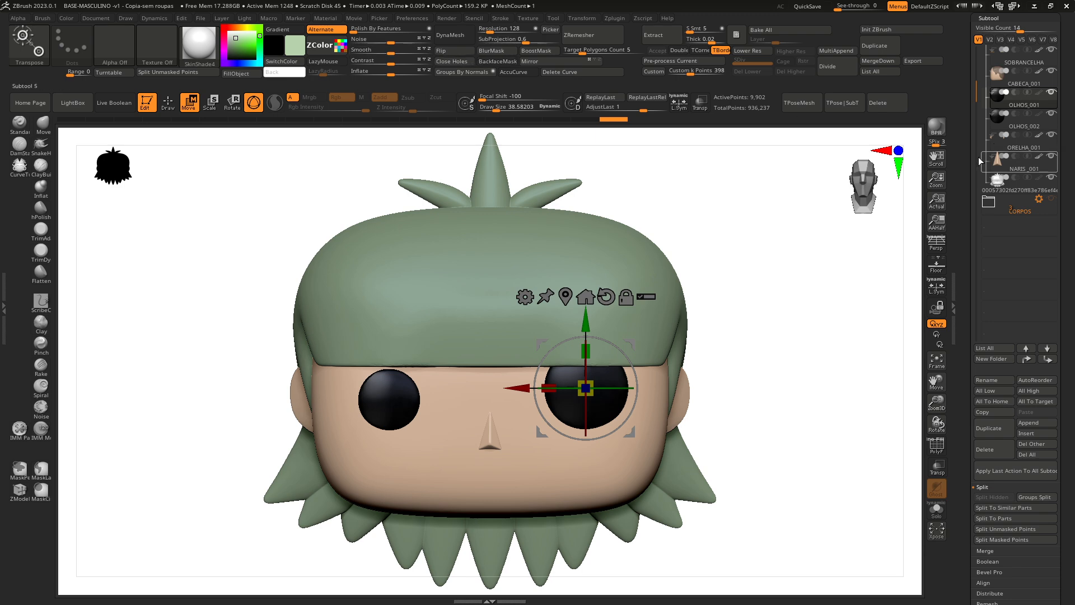
- Duplicate the OLHOS_001 eye and mirror the copy to the opposite side of the face at the same height
{"action": "left_click", "coordinate": [883, 49]}
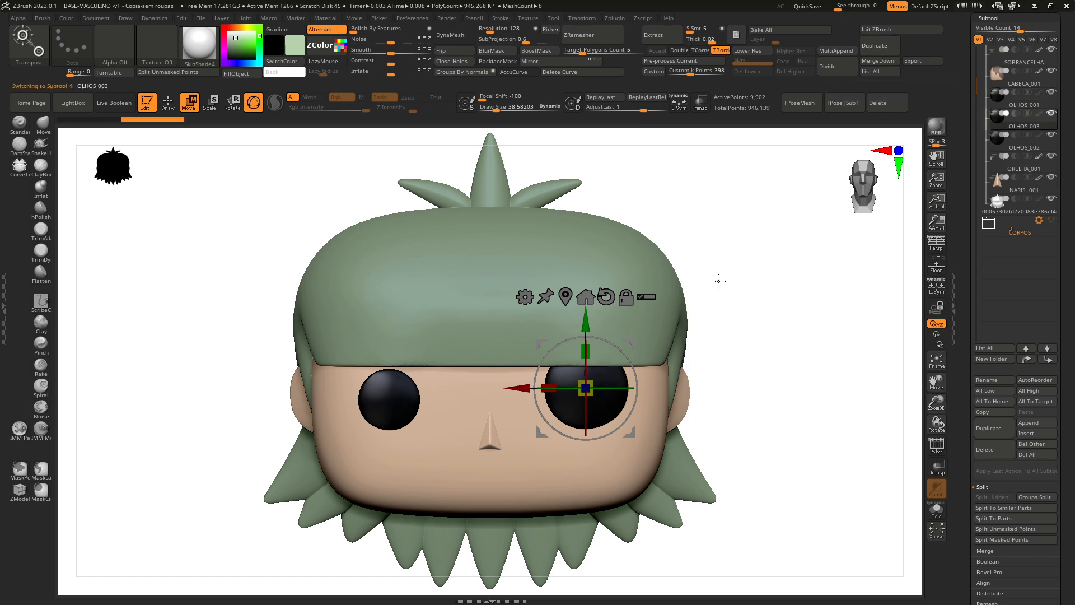
{"action": "left_click_drag", "start_coordinate": [518, 387], "coordinate": [329, 378]}
{"action": "left_click", "coordinate": [551, 63]}
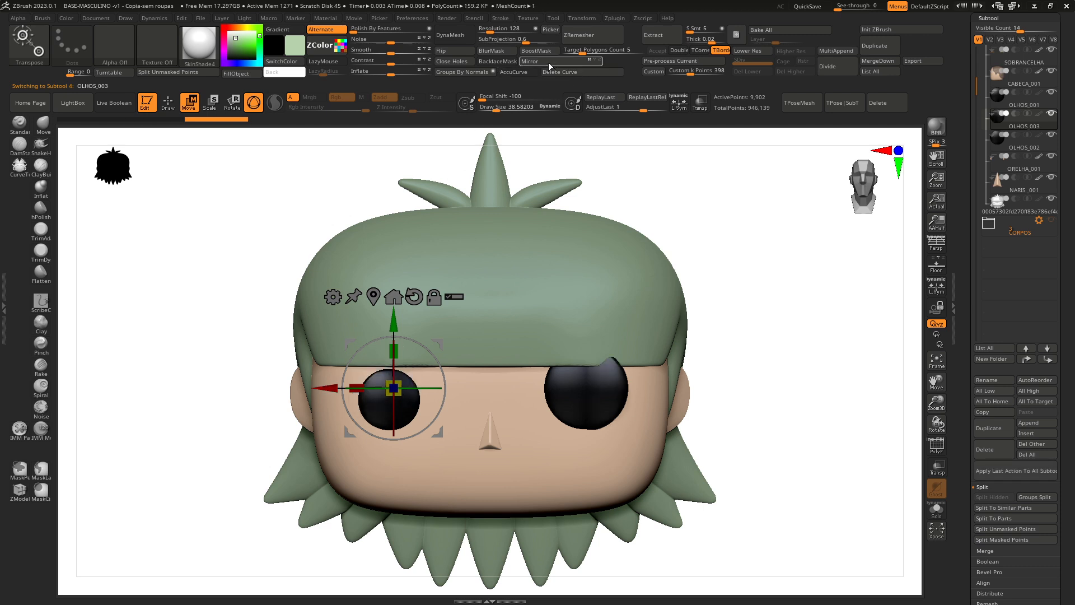
{"action": "key", "text": "ctrl+z"}
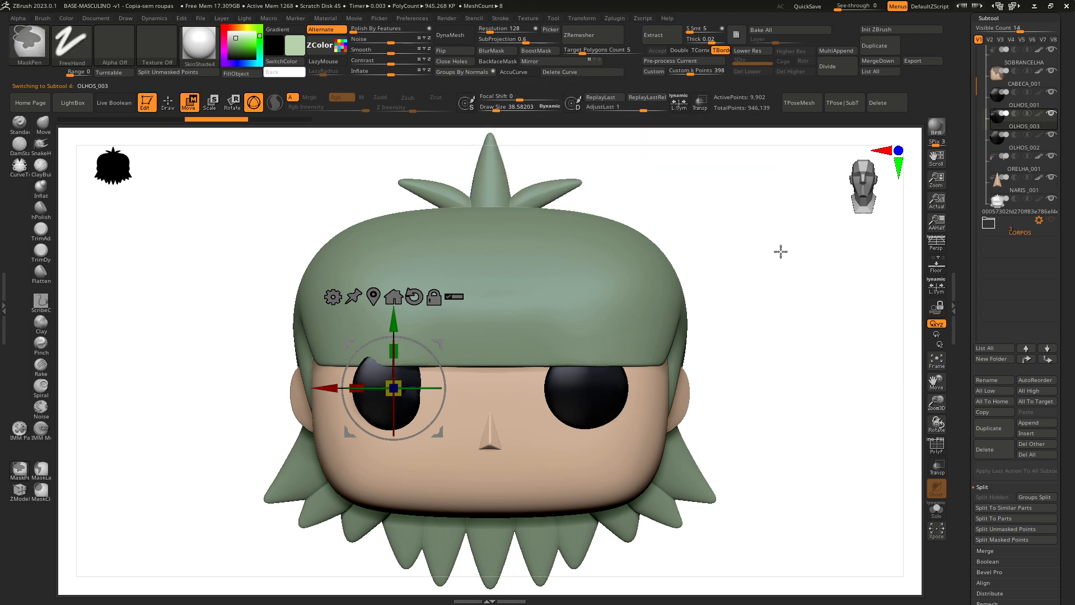
{"action": "key", "text": "ctrl+z"}
{"action": "key", "text": "ctrl+z"}
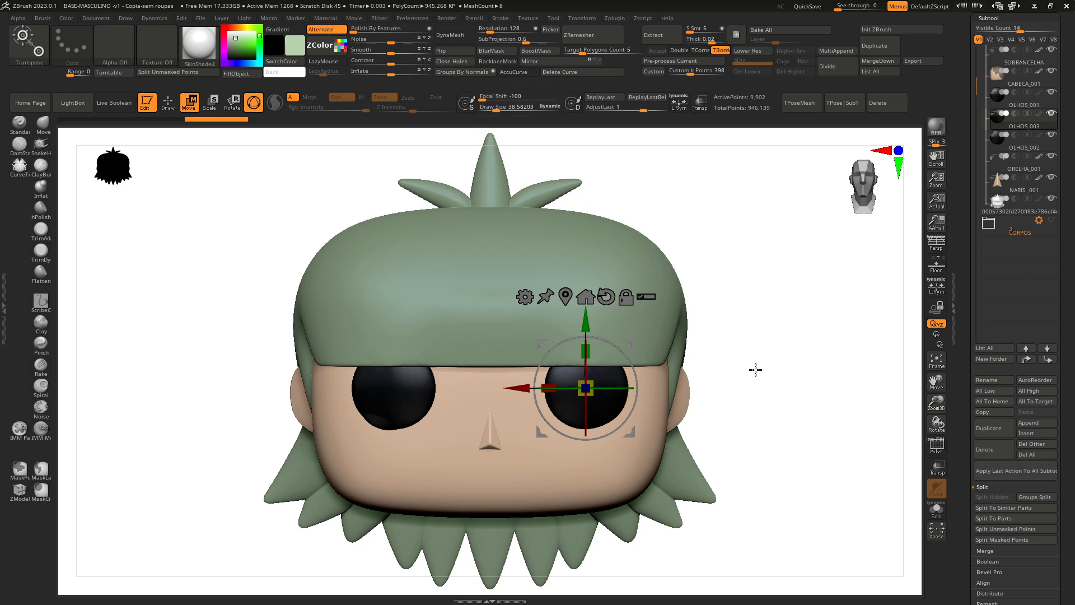
- Isolate the old smaller eye, OLHOS_002, with transparency to identify it, and delete that subtool
{"action": "left_click", "coordinate": [1026, 136]}
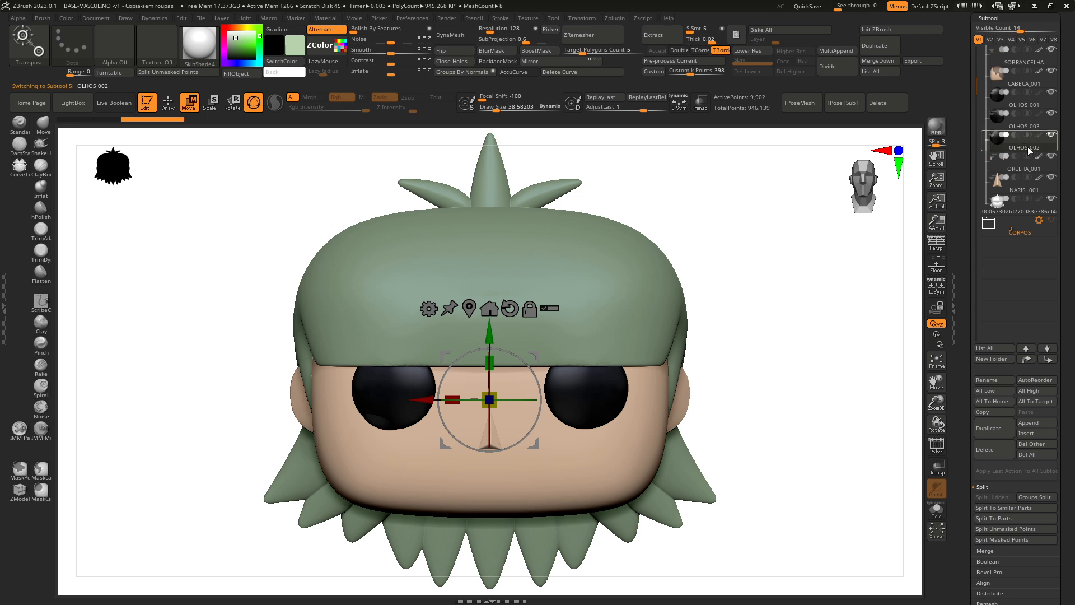
{"action": "mouse_move", "coordinate": [1005, 147]}
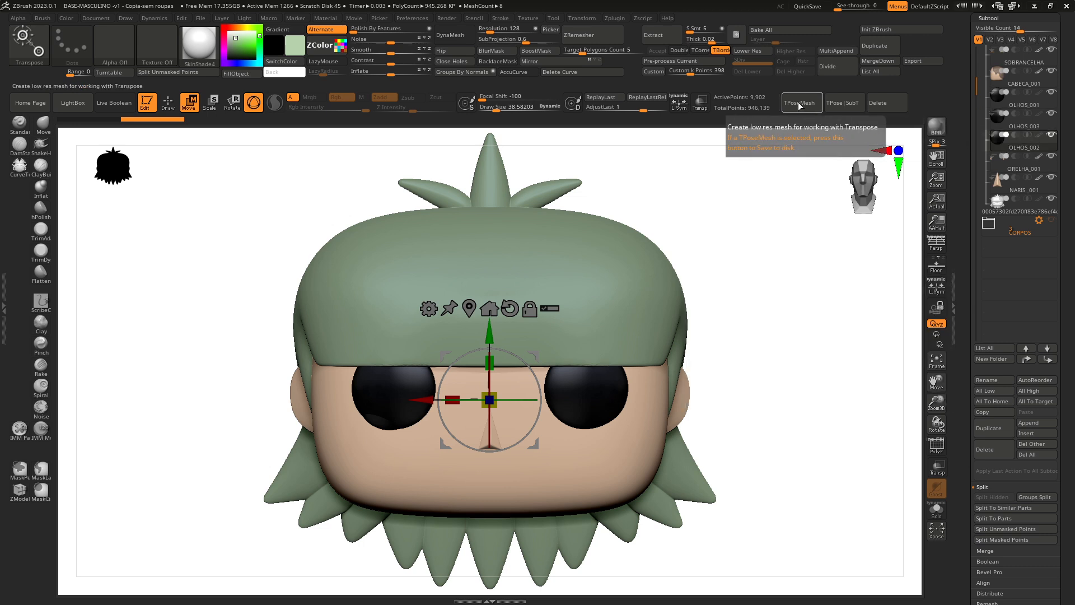
{"action": "mouse_move", "coordinate": [1001, 201]}
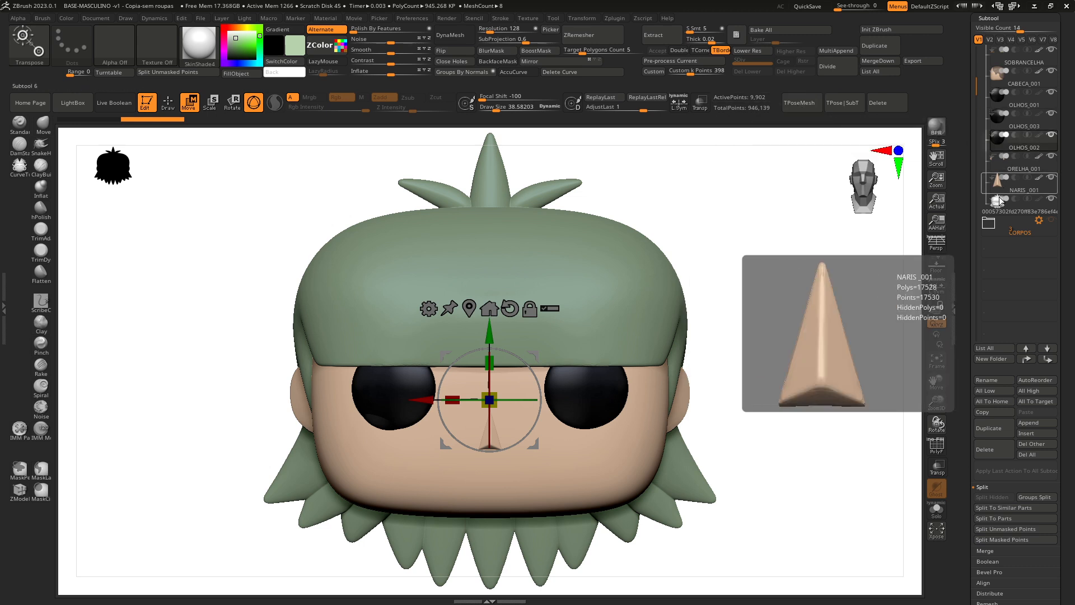
{"action": "left_click", "coordinate": [1003, 129]}
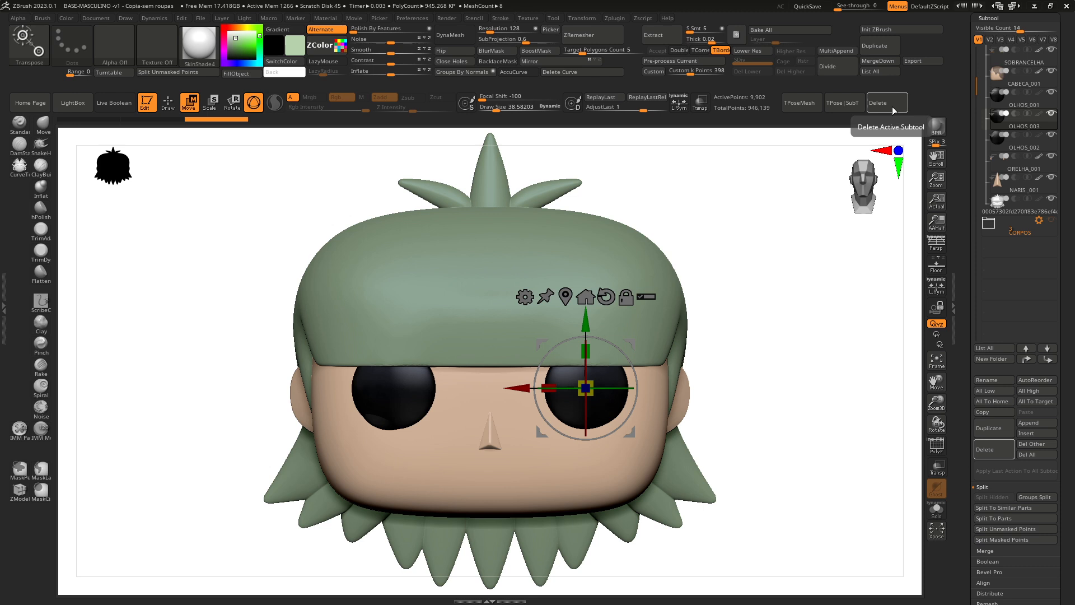
{"action": "left_click", "coordinate": [997, 147]}
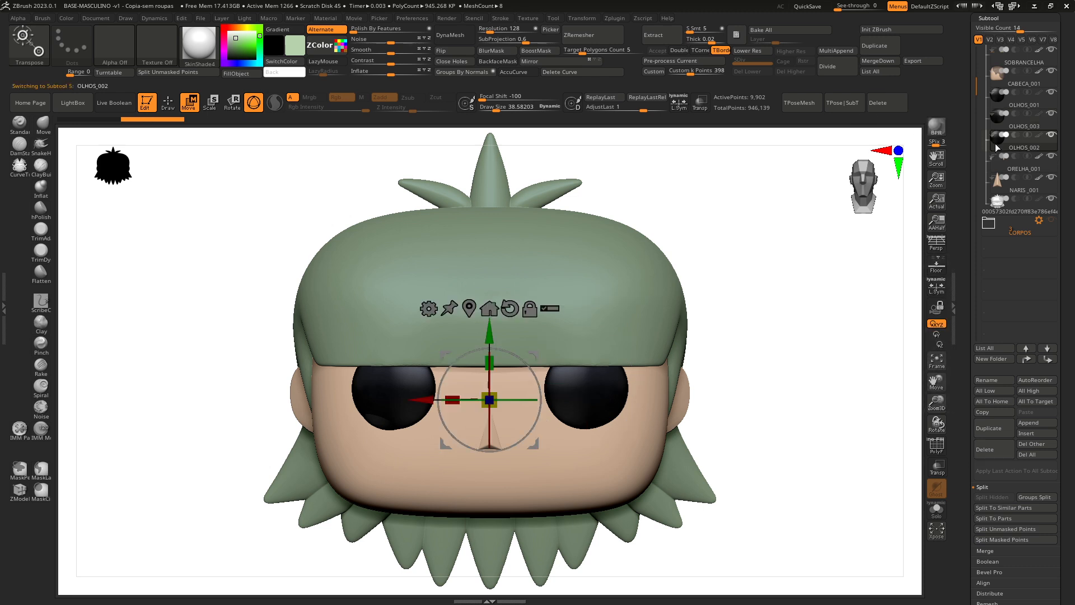
{"action": "left_click", "coordinate": [700, 102]}
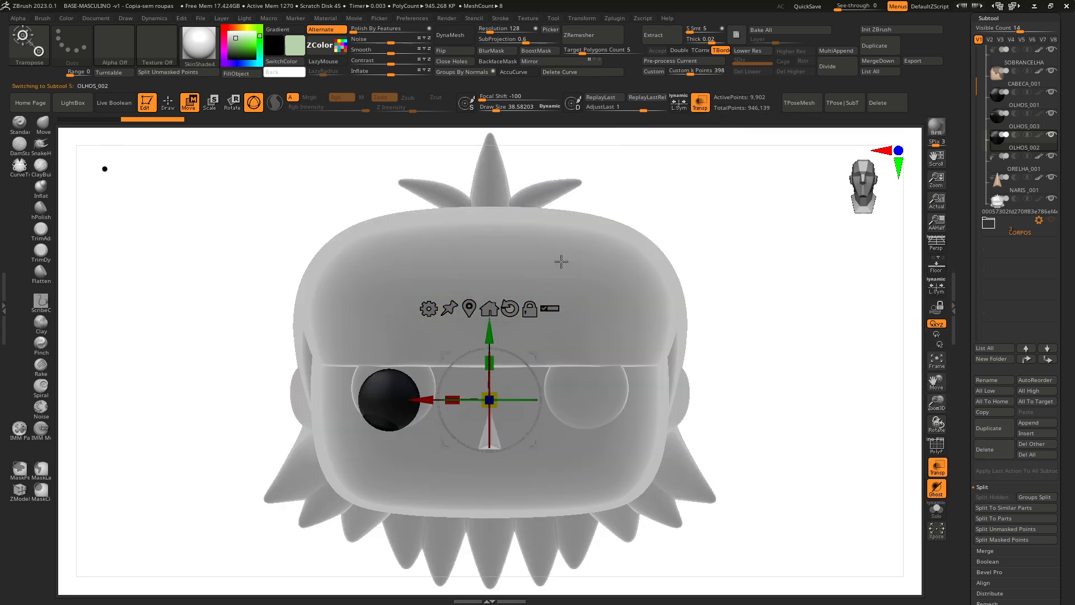
{"action": "left_click", "coordinate": [700, 103]}
{"action": "left_click", "coordinate": [701, 102]}
{"action": "left_click", "coordinate": [878, 104]}
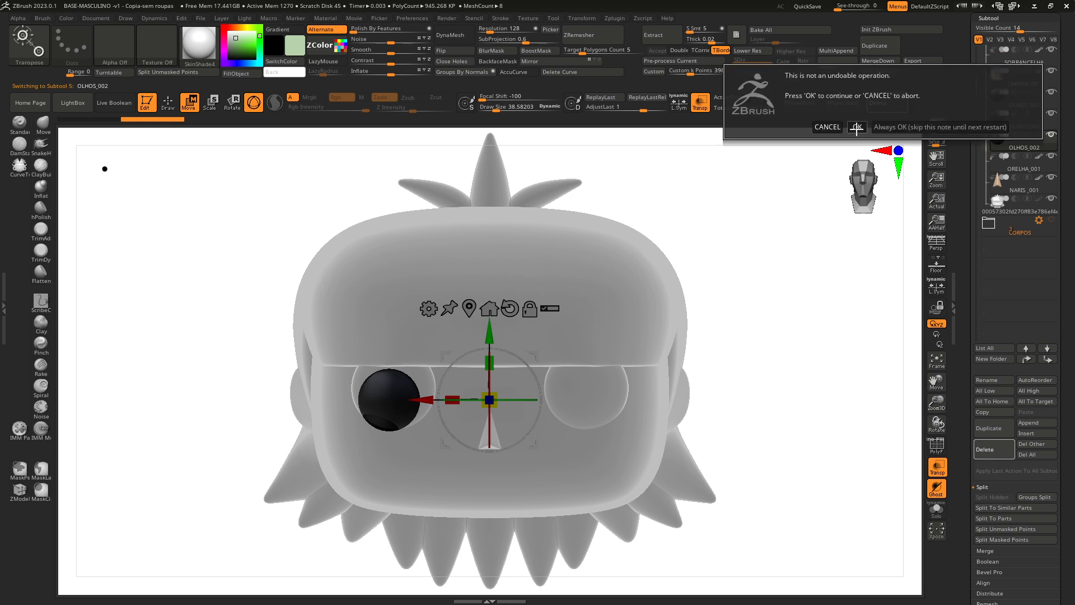
{"action": "left_click", "coordinate": [857, 127]}
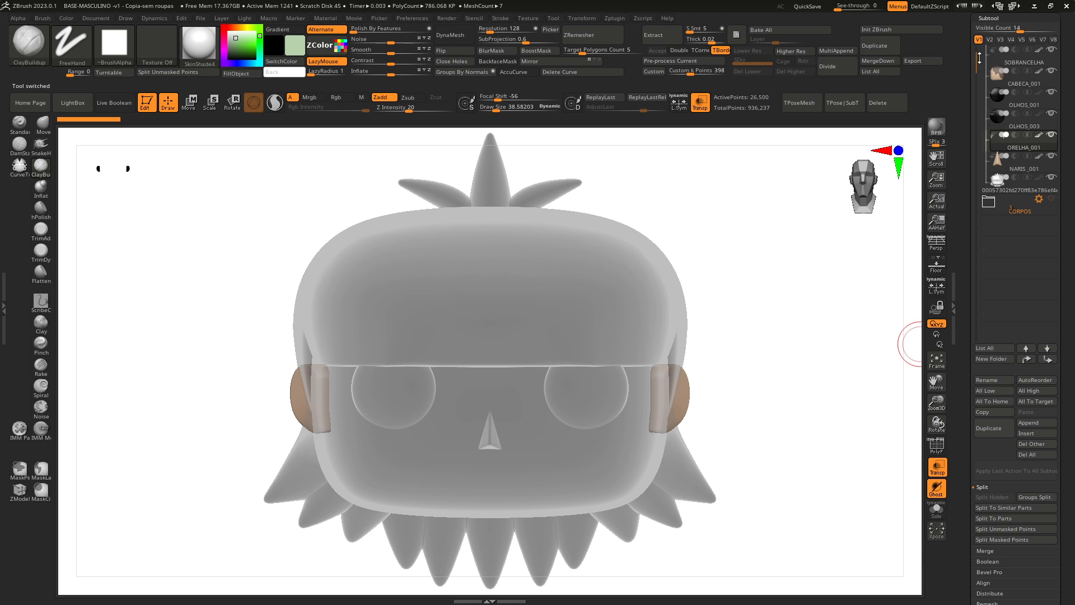
- Dismiss the abnormal termination error and relaunch ZBrush in a maximized window
{"action": "scroll", "coordinate": [979, 59], "scroll_direction": "up", "scroll_amount": 1}
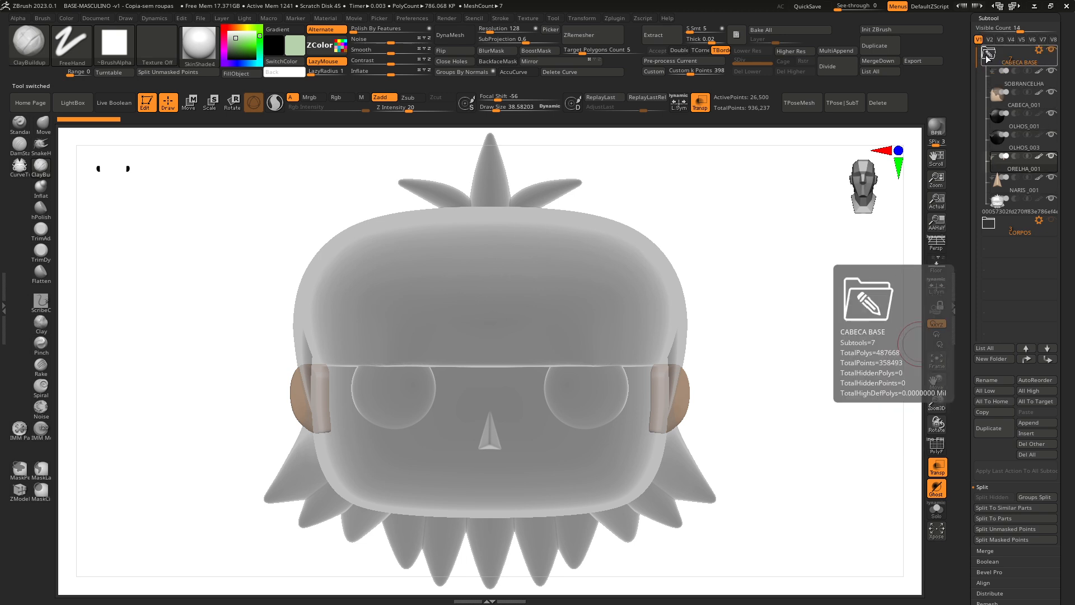
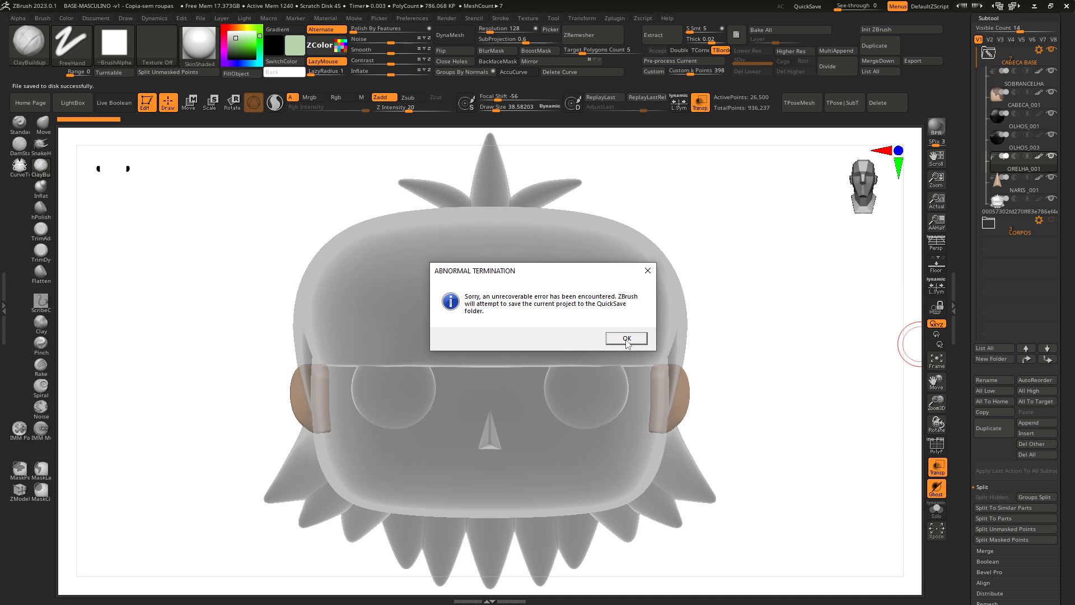
{"action": "left_click", "coordinate": [626, 339]}
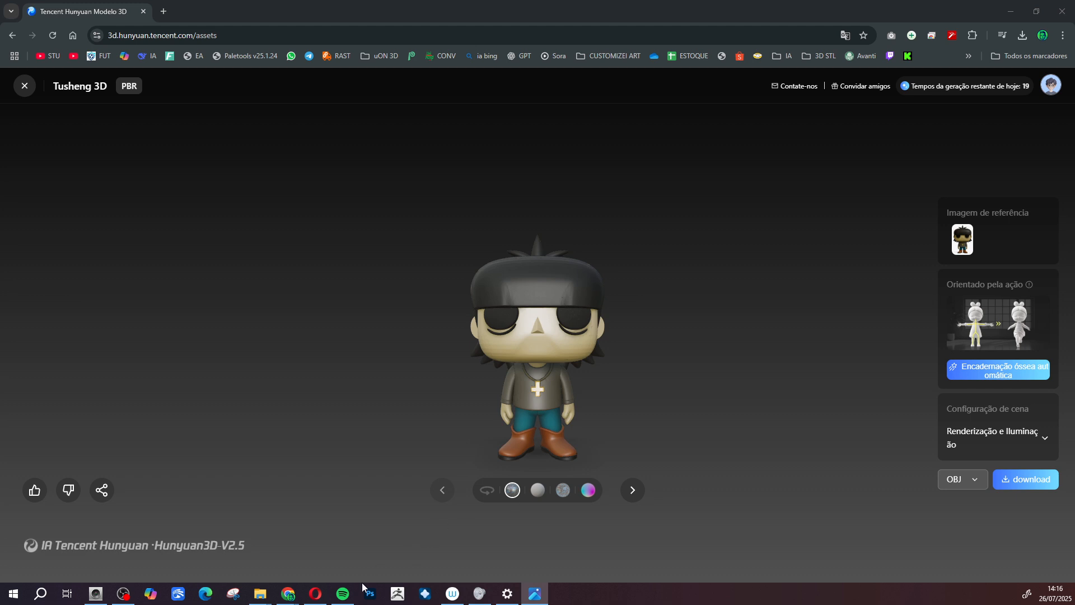
{"action": "left_click", "coordinate": [397, 596]}
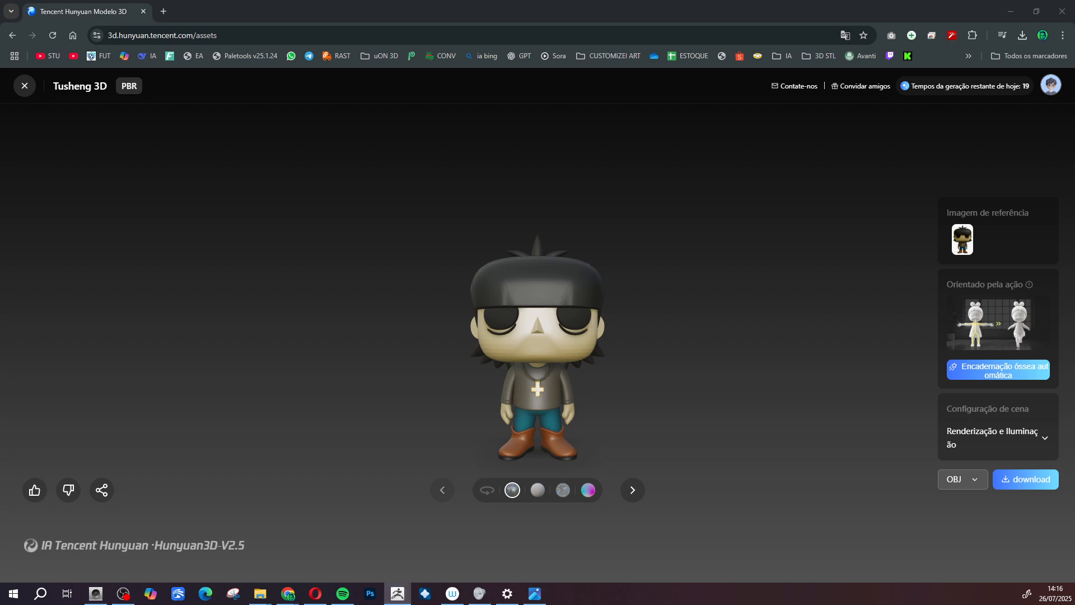
{"action": "left_click_drag", "start_coordinate": [1074, 73], "coordinate": [471, 125]}
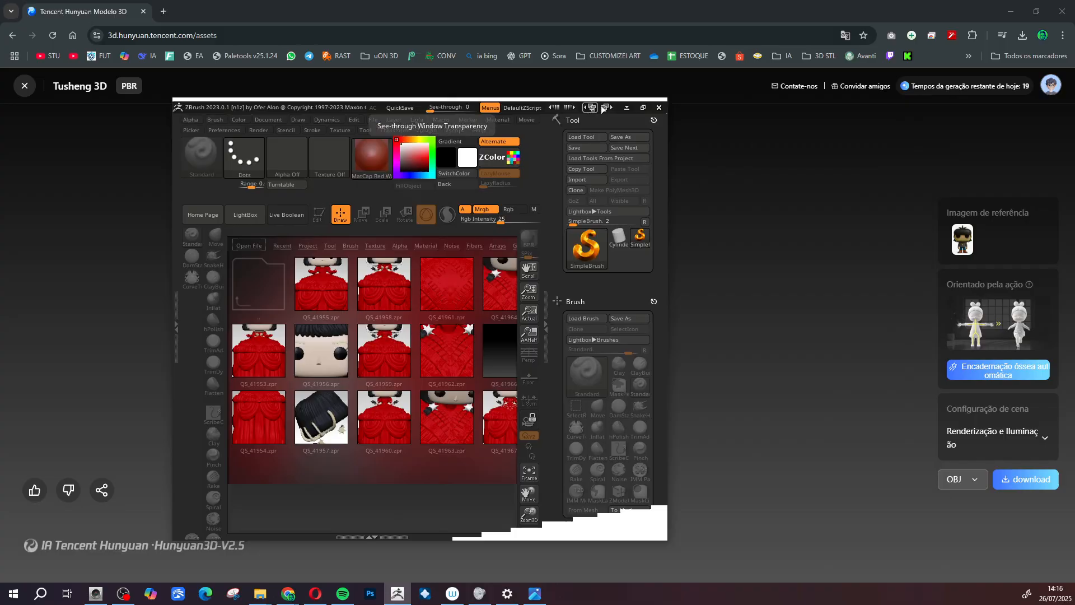
{"action": "left_click", "coordinate": [644, 108]}
- Browse the QuickSave projects in LightBox to the most recent recovery file and open Recovered_42058
{"action": "left_click", "coordinate": [73, 102]}
{"action": "left_click", "coordinate": [73, 103]}
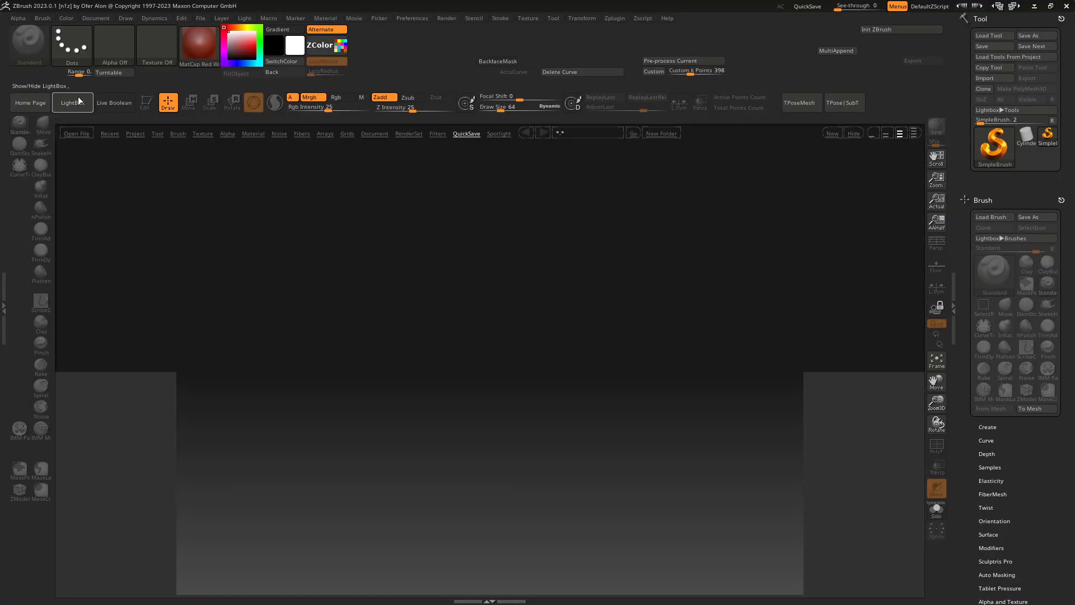
{"action": "left_click", "coordinate": [465, 135]}
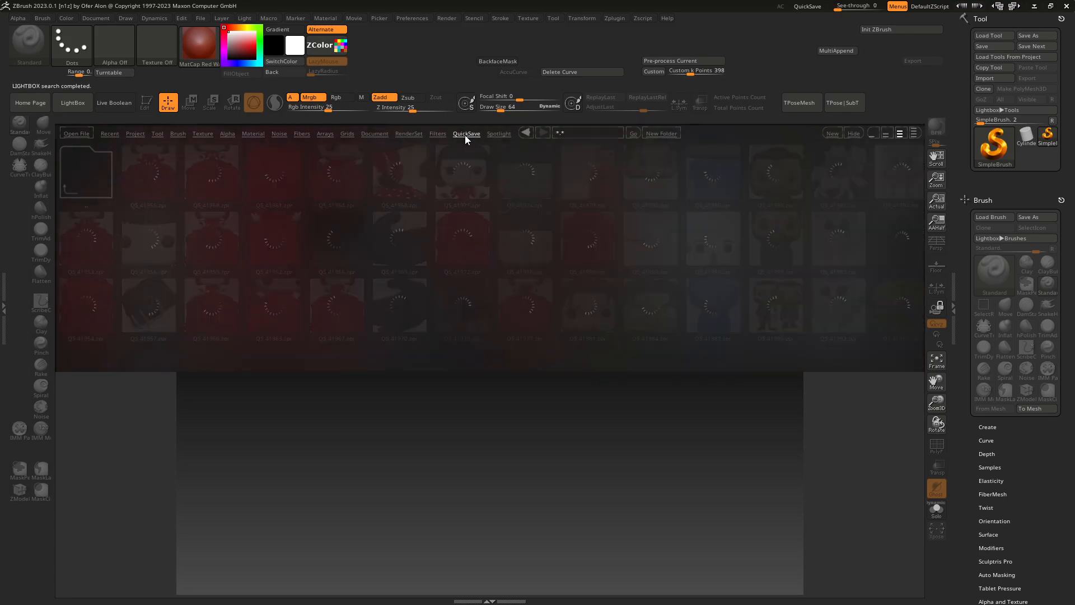
{"action": "left_click_drag", "start_coordinate": [738, 314], "coordinate": [567, 315]}
{"action": "left_click_drag", "start_coordinate": [778, 282], "coordinate": [612, 298]}
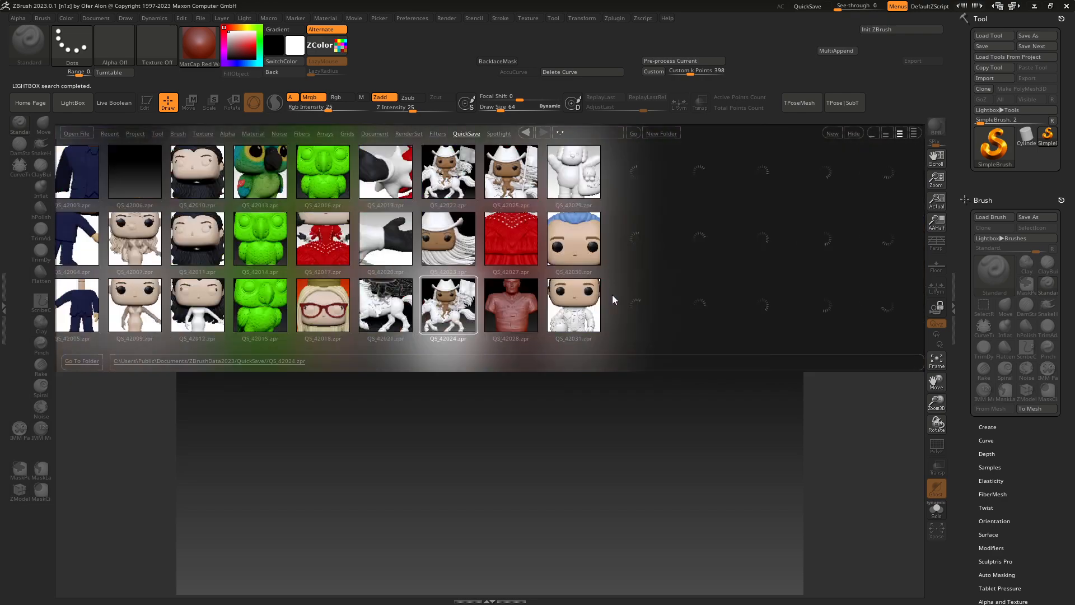
{"action": "left_click_drag", "start_coordinate": [728, 286], "coordinate": [514, 276]}
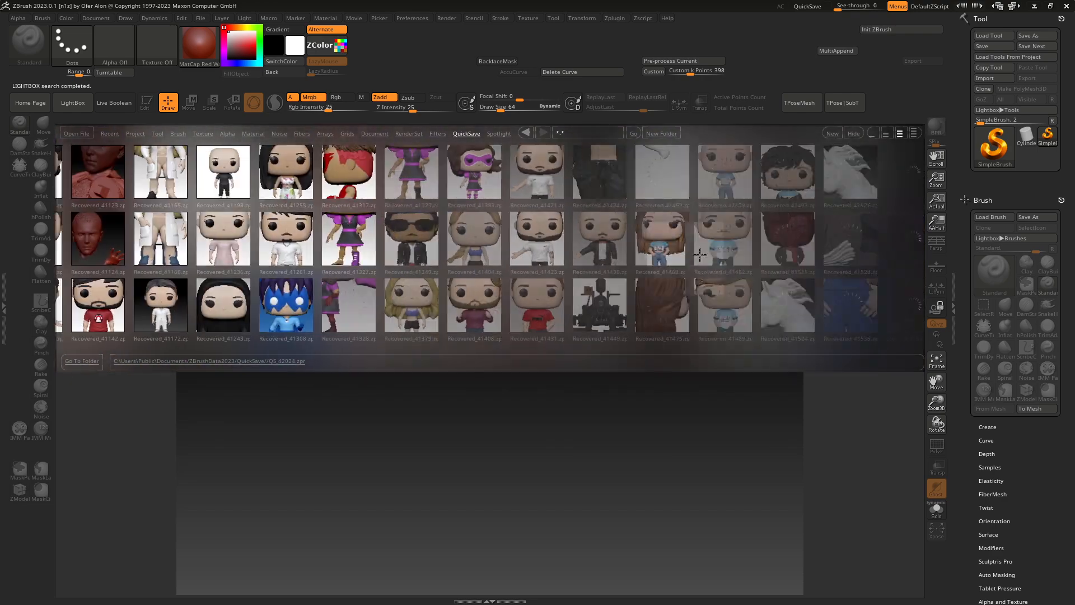
{"action": "left_click_drag", "start_coordinate": [681, 261], "coordinate": [367, 271]}
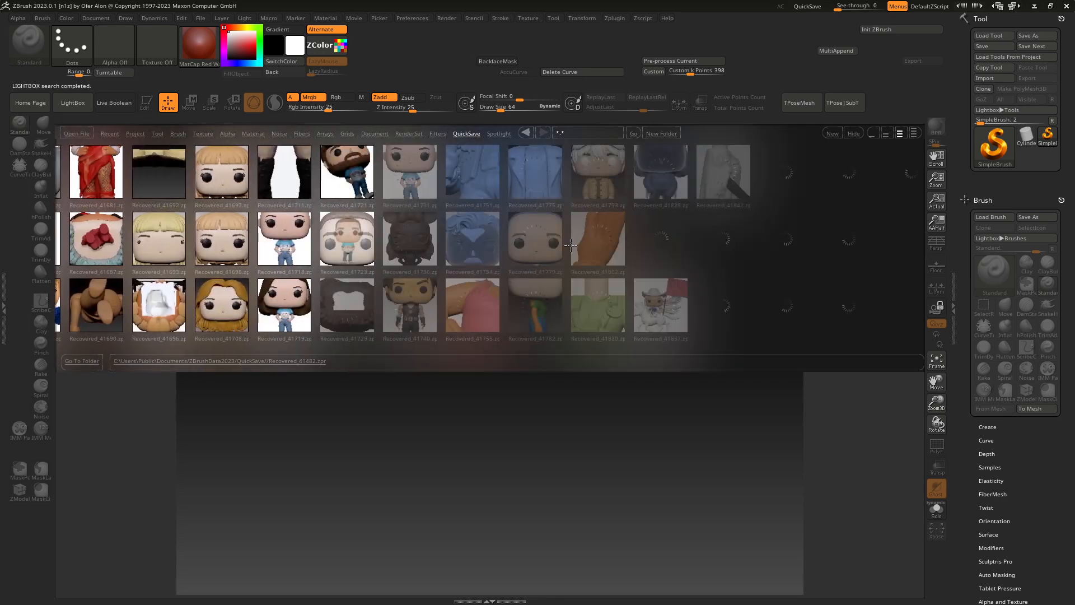
{"action": "left_click_drag", "start_coordinate": [600, 259], "coordinate": [546, 266]}
{"action": "left_click_drag", "start_coordinate": [671, 247], "coordinate": [518, 257]}
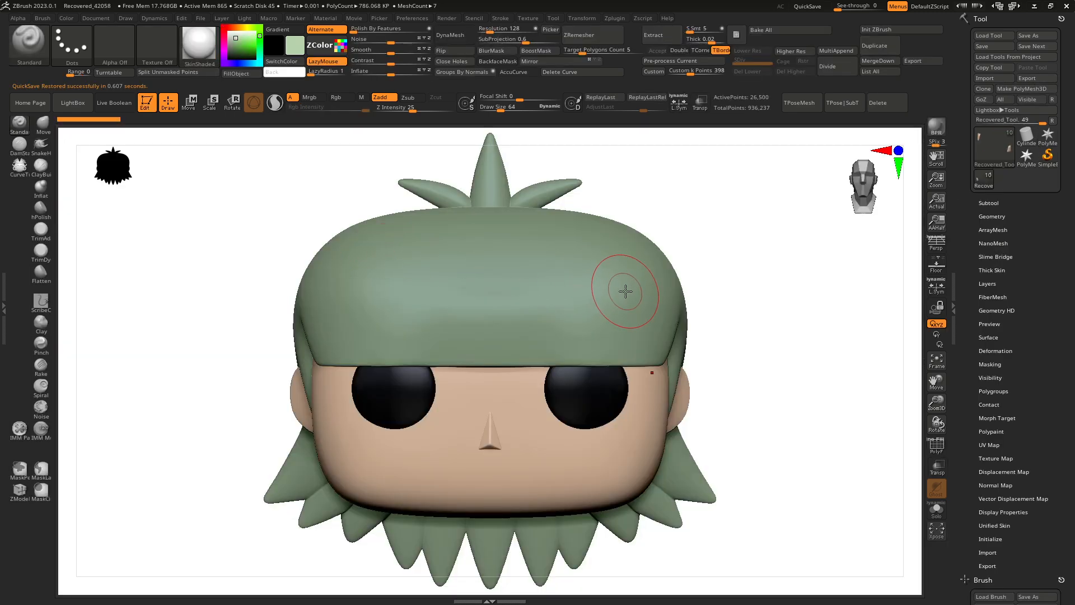
- Save the recovered project as g1 in the GORILLAZ1 cabelo reto folder
{"action": "key", "text": "ctrl"}
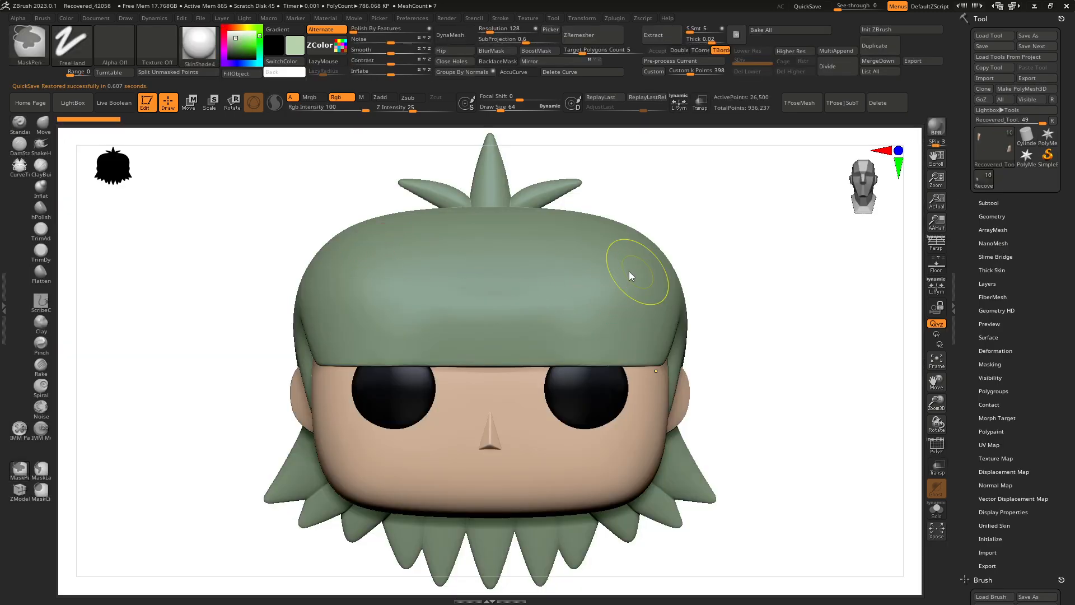
{"action": "key", "text": "ctrl+s"}
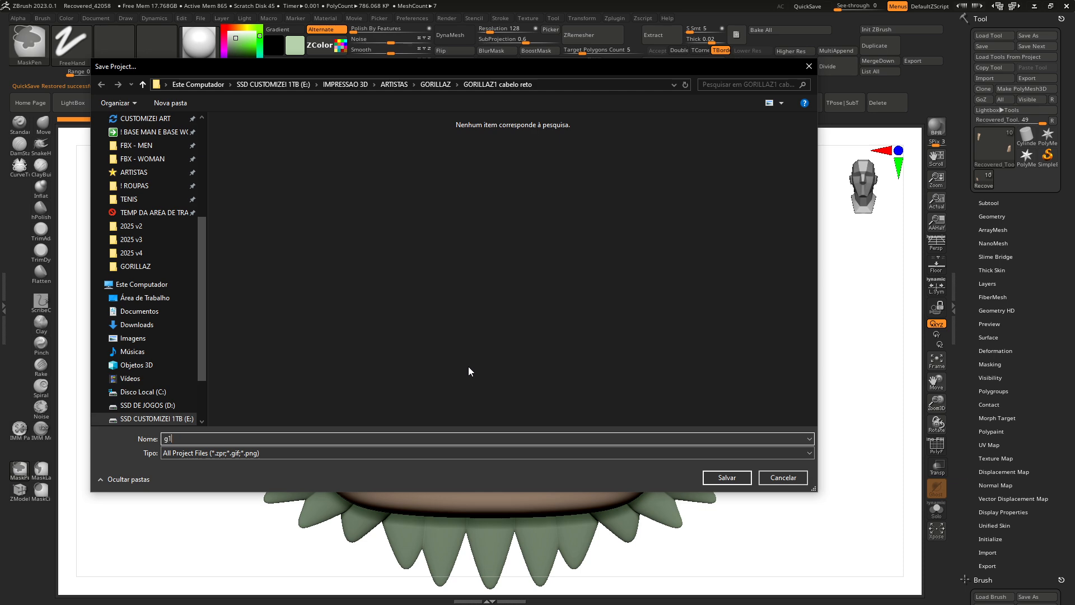
{"action": "type", "text": "g1"}
{"action": "key", "text": "Return"}
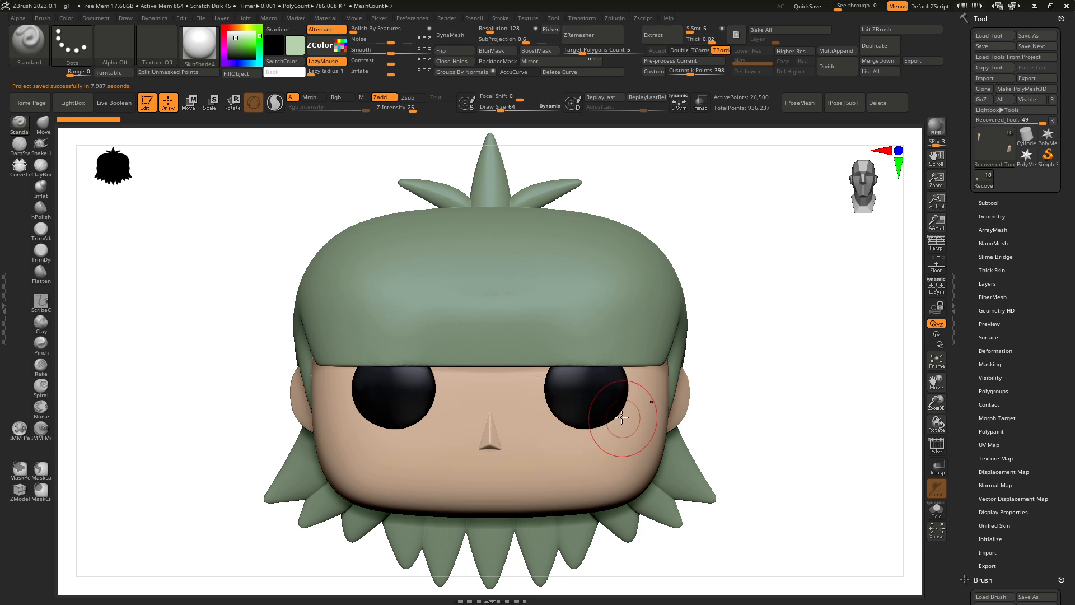
- Select the OLHOS_001 eye with the transform gizmo and rotate it slightly about its vertical axis
{"action": "left_click", "coordinate": [196, 106]}
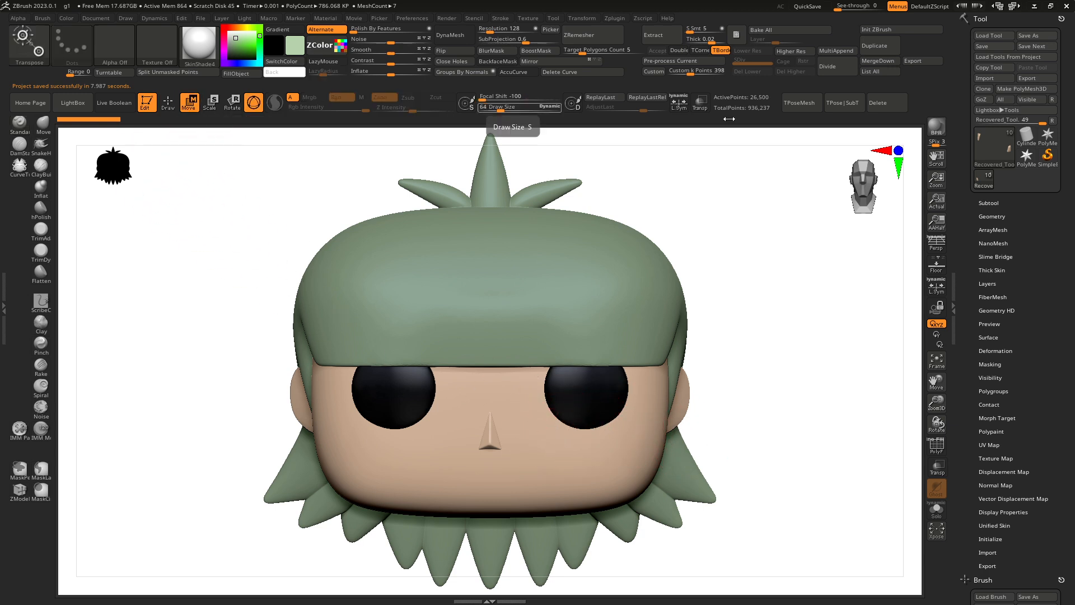
{"action": "left_click", "coordinate": [989, 203]}
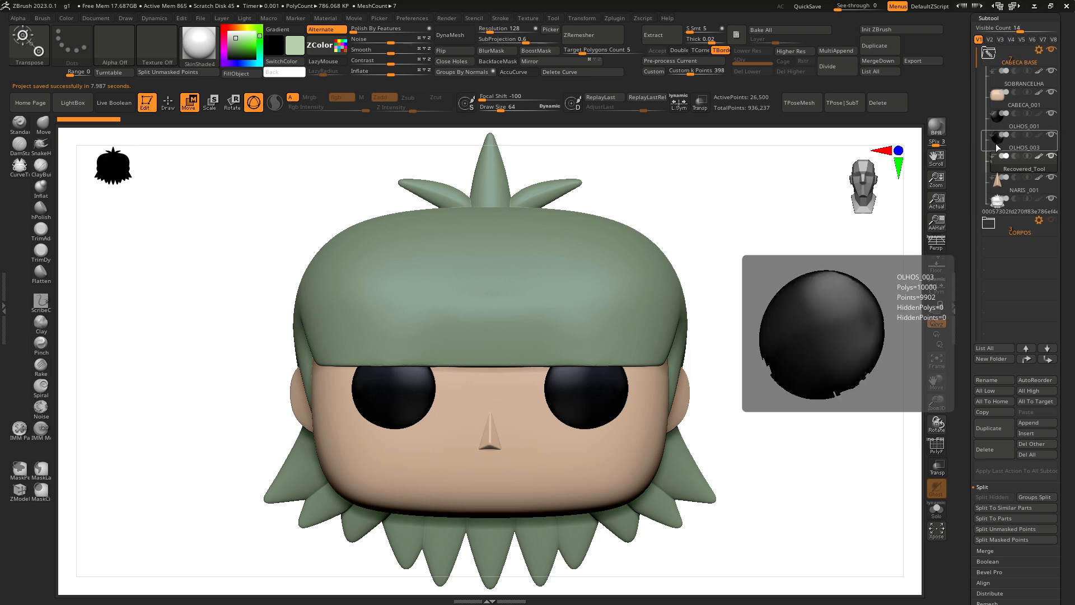
{"action": "left_click", "coordinate": [1014, 151]}
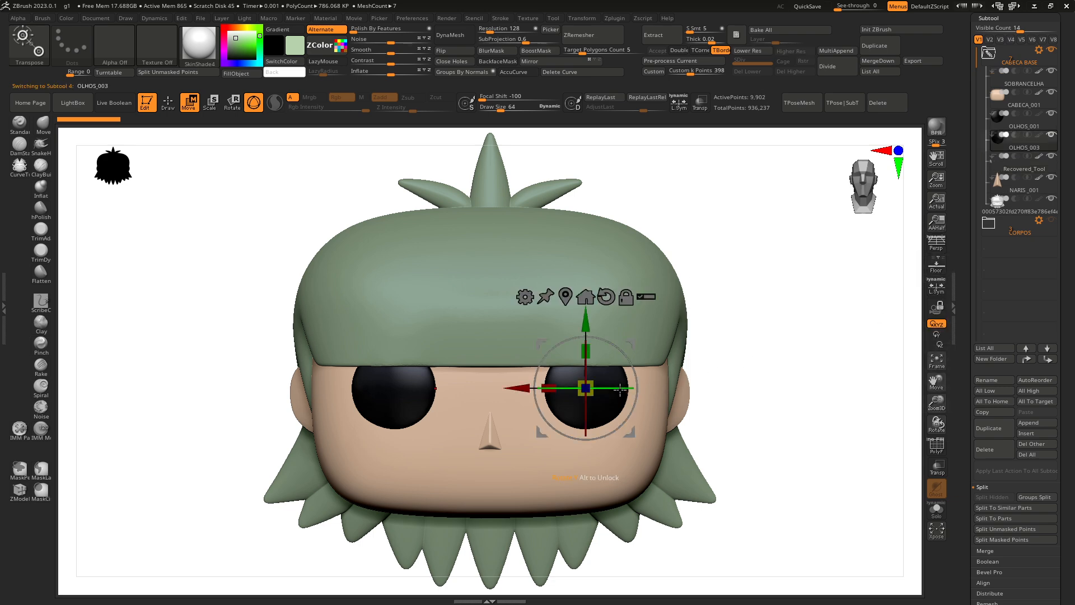
{"action": "left_click_drag", "start_coordinate": [620, 388], "coordinate": [620, 391]}
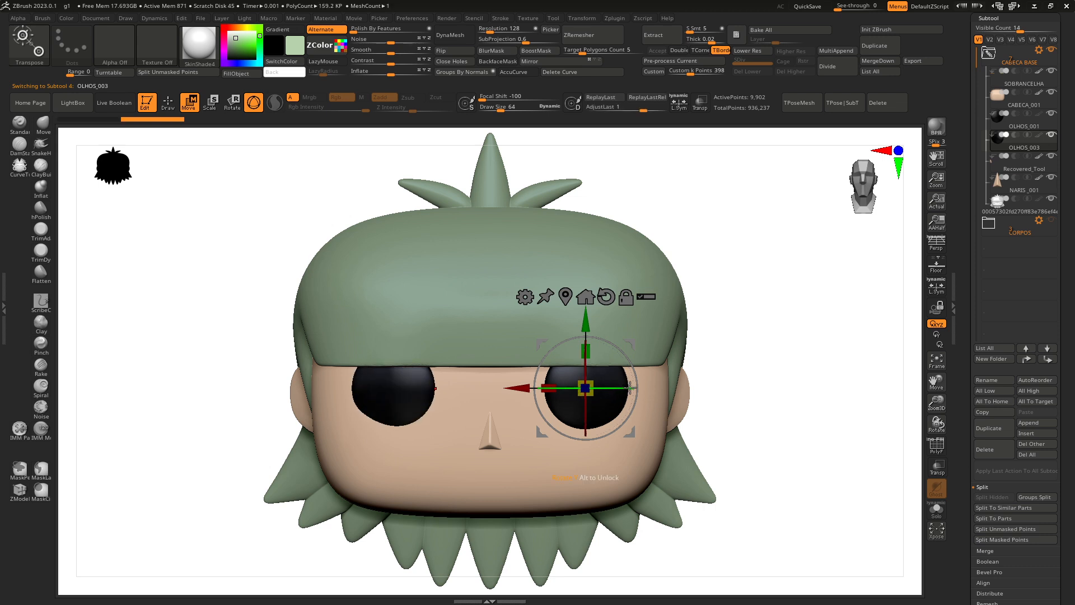
{"action": "left_click", "coordinate": [1001, 126]}
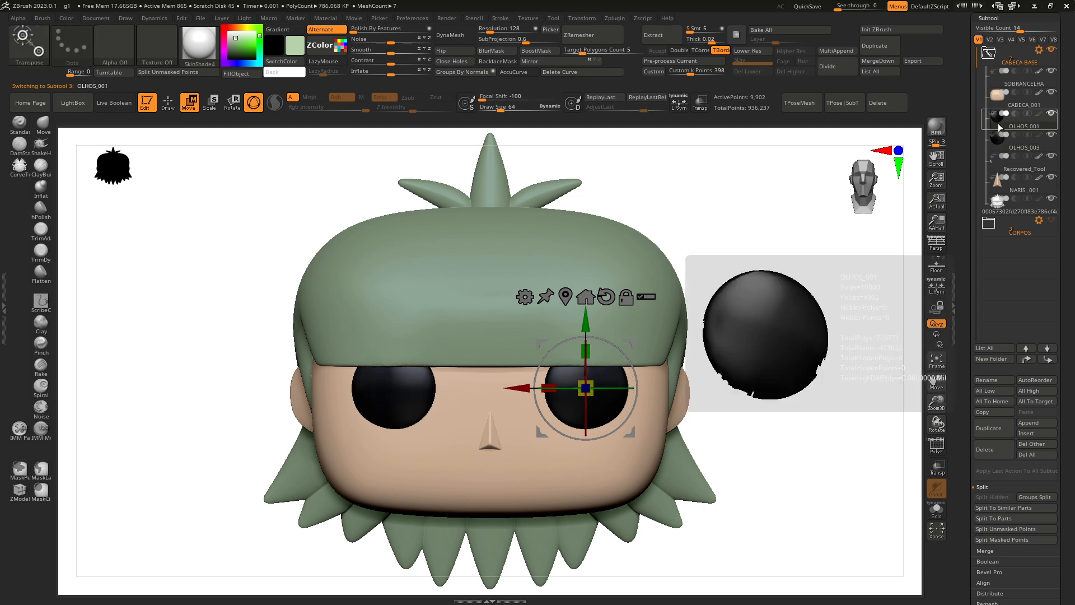
{"action": "left_click_drag", "start_coordinate": [618, 389], "coordinate": [616, 388]}
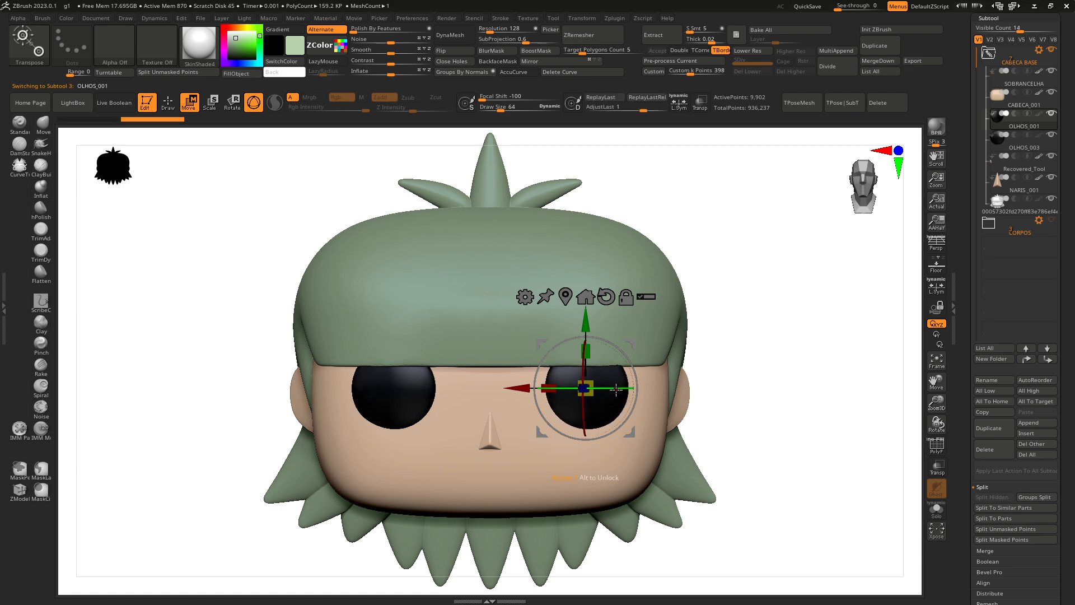
- Make the other parts transparent and move the OLHOS_001 eye slightly forward out of the face in side view
{"action": "left_click", "coordinate": [701, 104]}
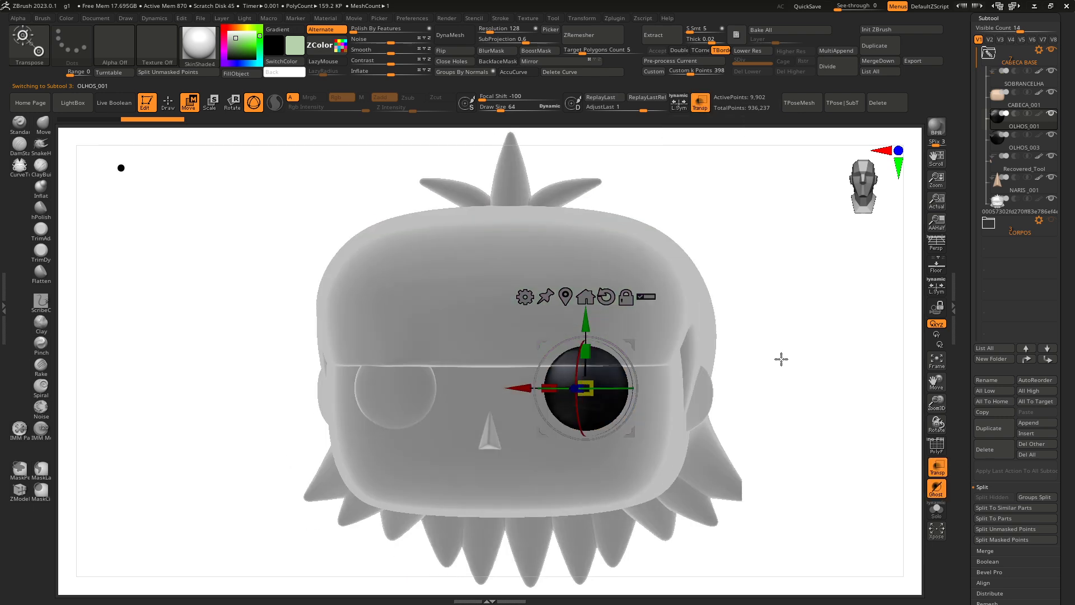
{"action": "left_click_drag", "start_coordinate": [780, 358], "coordinate": [755, 361]}
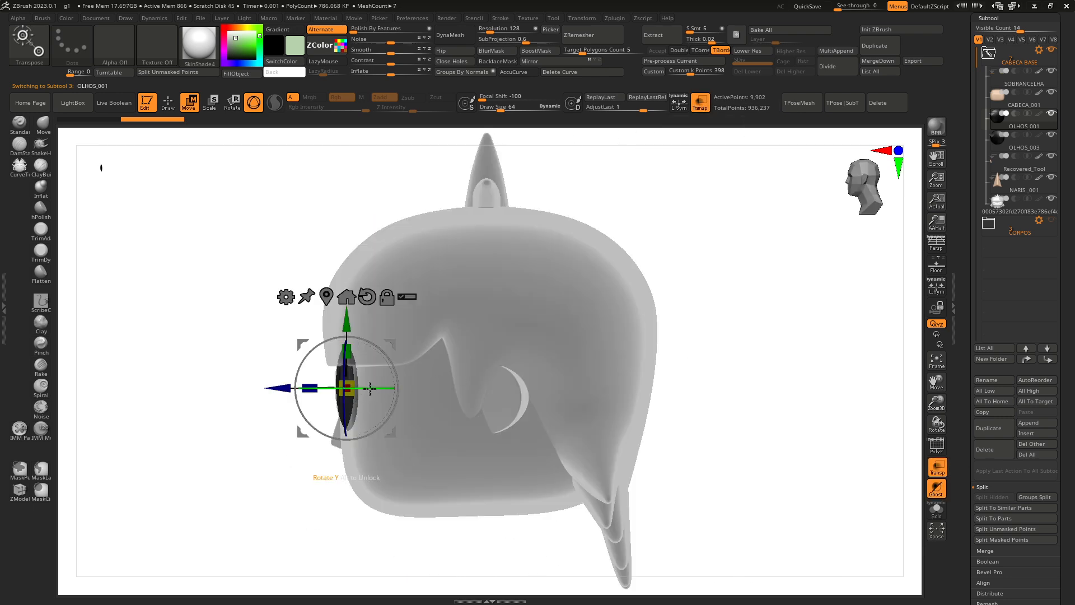
{"action": "key", "text": "f"}
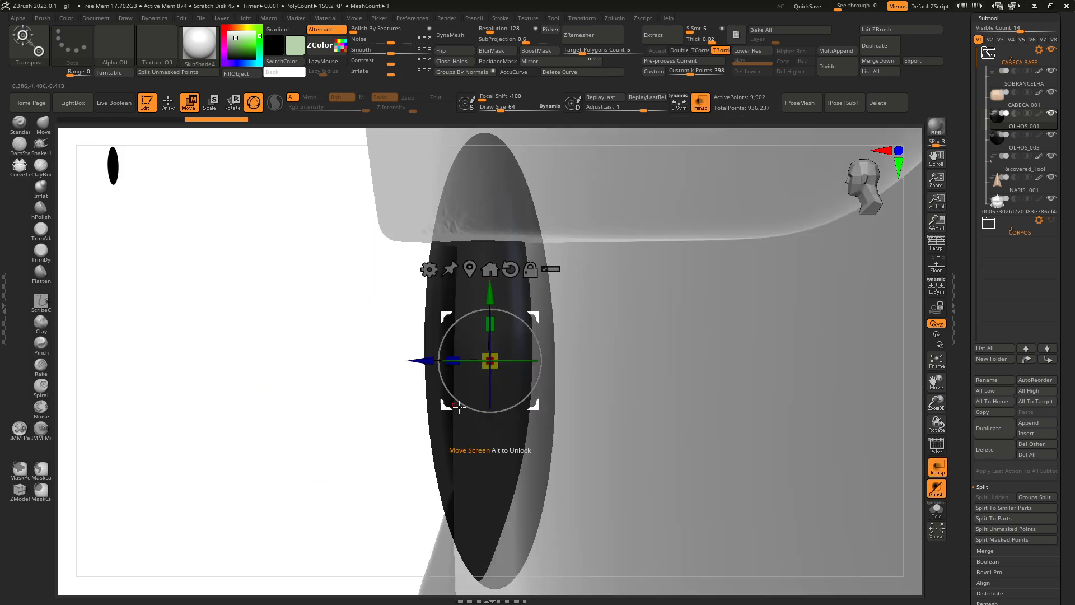
{"action": "left_click_drag", "start_coordinate": [425, 363], "coordinate": [418, 364]}
{"action": "left_click_drag", "start_coordinate": [262, 442], "coordinate": [298, 449], "text": "shift"}
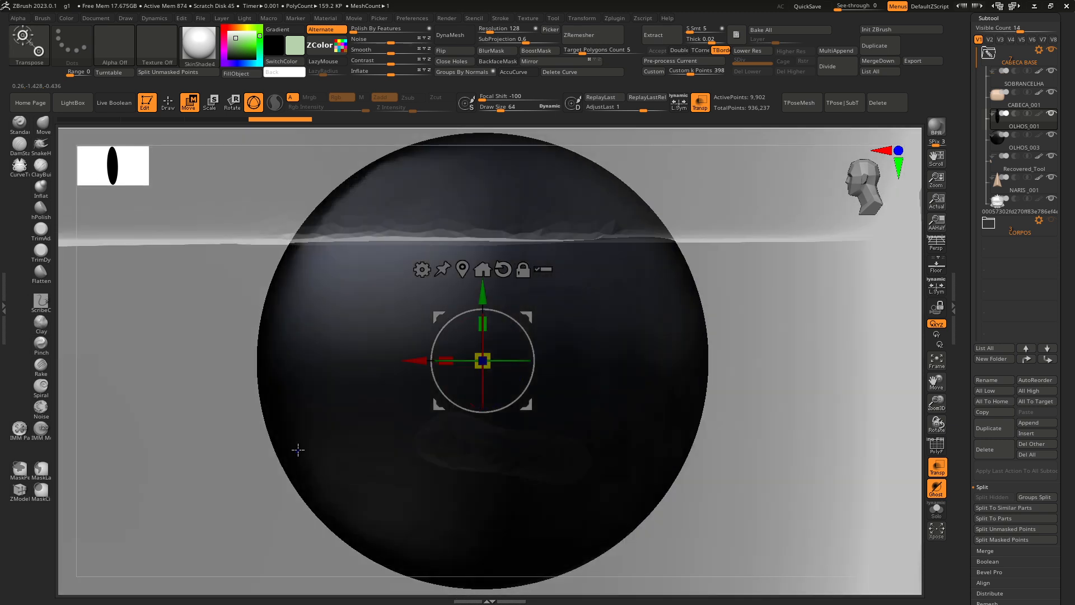
{"action": "key", "text": "f"}
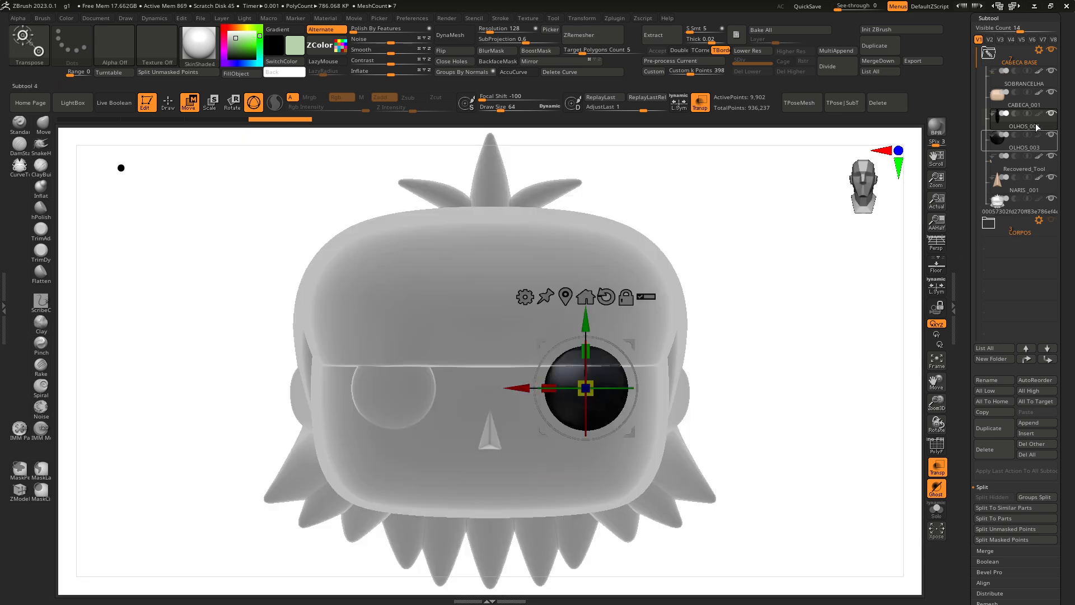
- Delete the opposite eye subtool, OLHOS_003
{"action": "left_click", "coordinate": [1000, 150]}
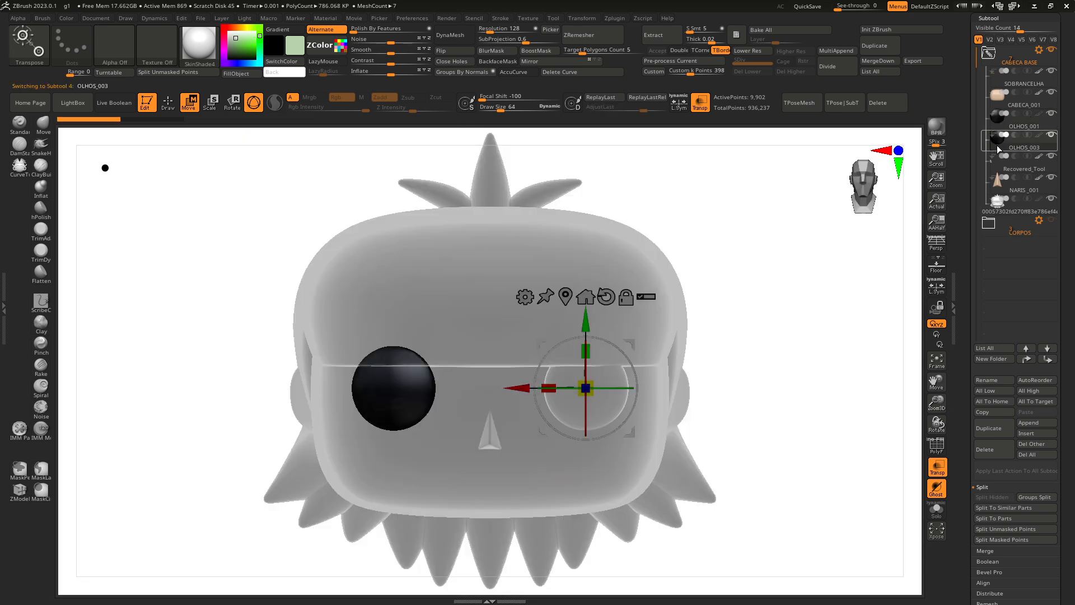
{"action": "left_click", "coordinate": [896, 109]}
{"action": "left_click", "coordinate": [872, 131]}
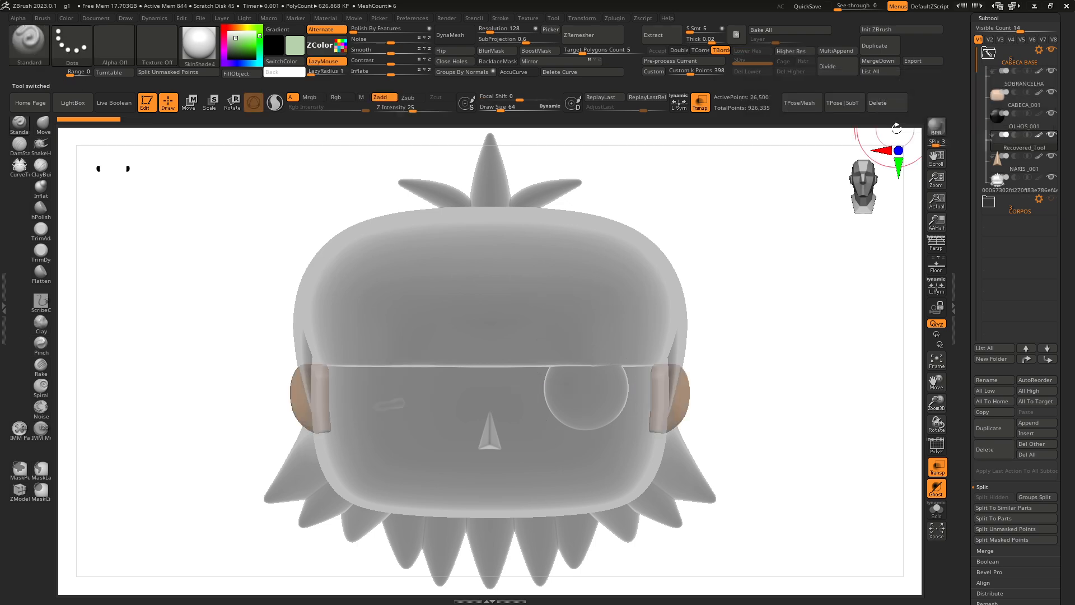
- Duplicate the OLHOS_001 eye and mirror the copy to the other side of the face
{"action": "left_click", "coordinate": [1000, 116]}
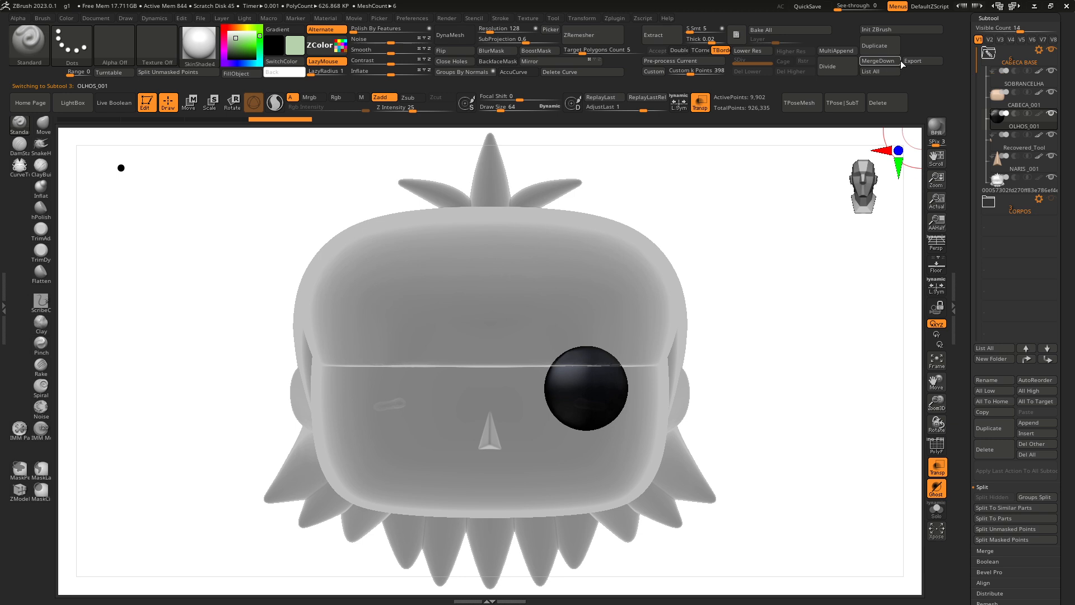
{"action": "left_click", "coordinate": [875, 45]}
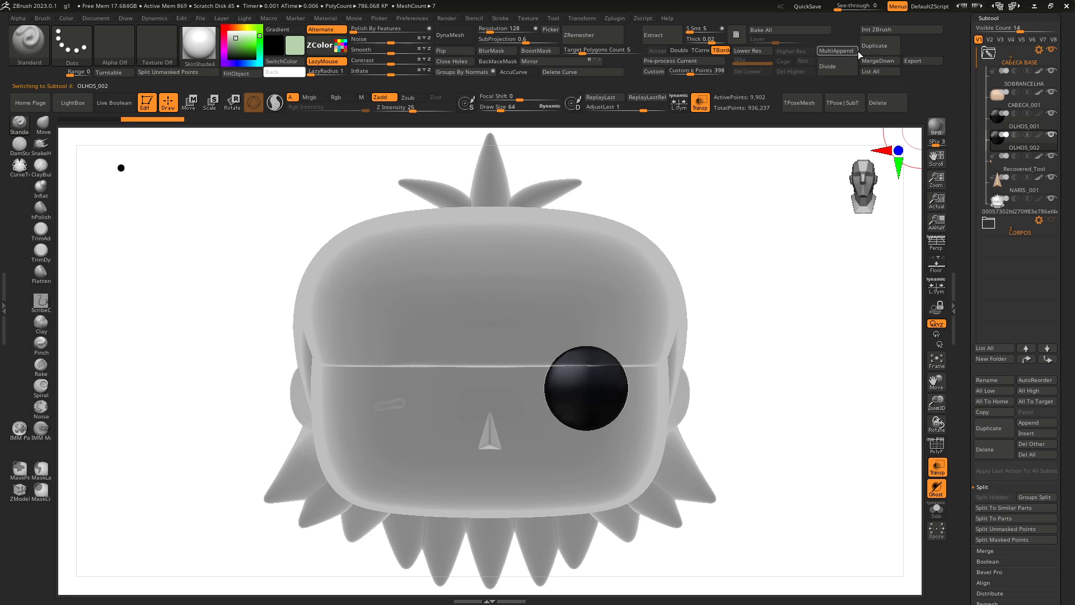
{"action": "left_click", "coordinate": [532, 63]}
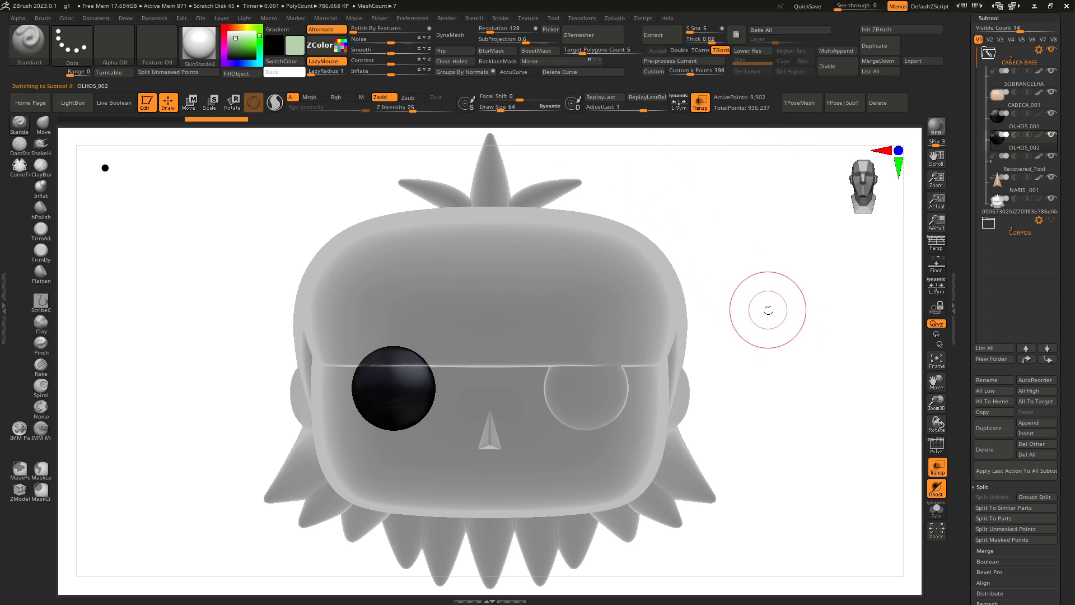
- Merge OLHOS_001 with the mirrored OLHOS_002 copy into a single eyes subtool
{"action": "left_click", "coordinate": [999, 129]}
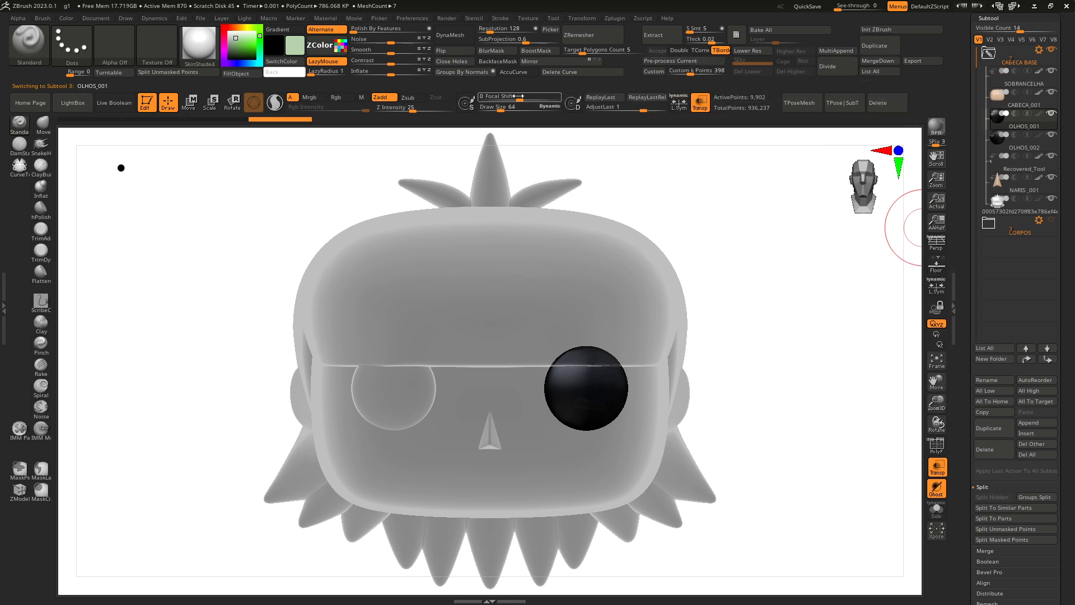
{"action": "mouse_move", "coordinate": [1002, 132]}
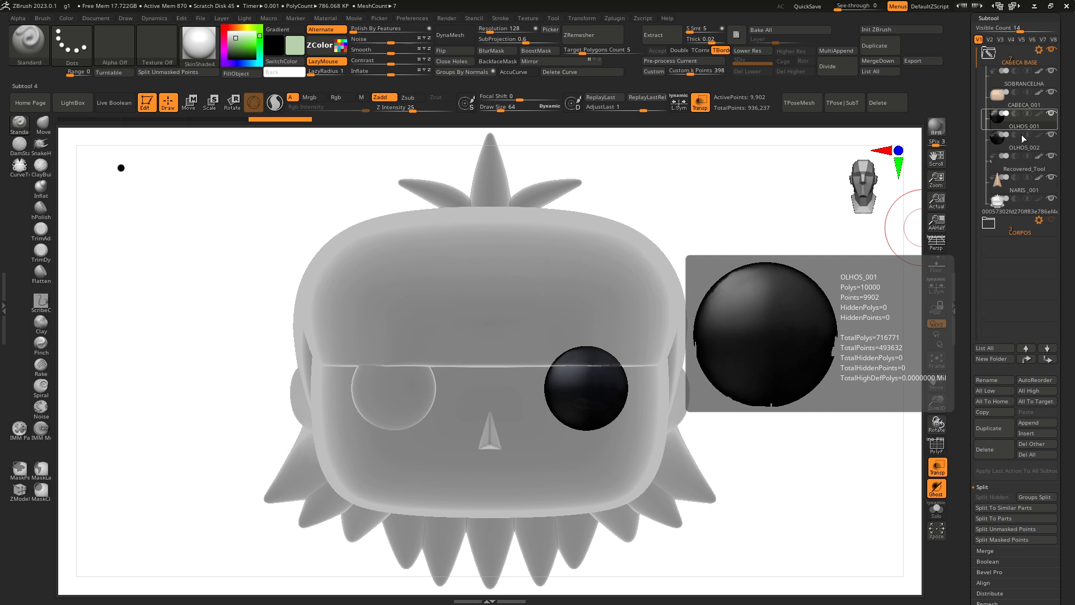
{"action": "left_click", "coordinate": [885, 62]}
{"action": "left_click", "coordinate": [859, 85]}
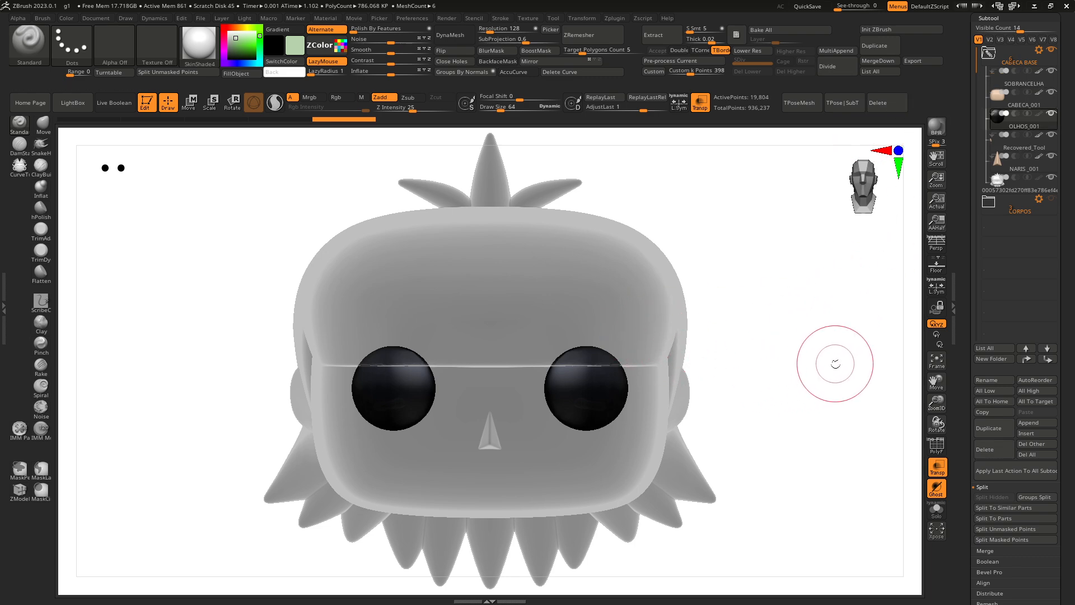
- Examine the underside of the CABECA_001 head and the hair subtool from below with transparency on
{"action": "left_click_drag", "start_coordinate": [938, 408], "coordinate": [946, 426]}
{"action": "left_click", "coordinate": [998, 98]}
{"action": "left_click", "coordinate": [997, 98]}
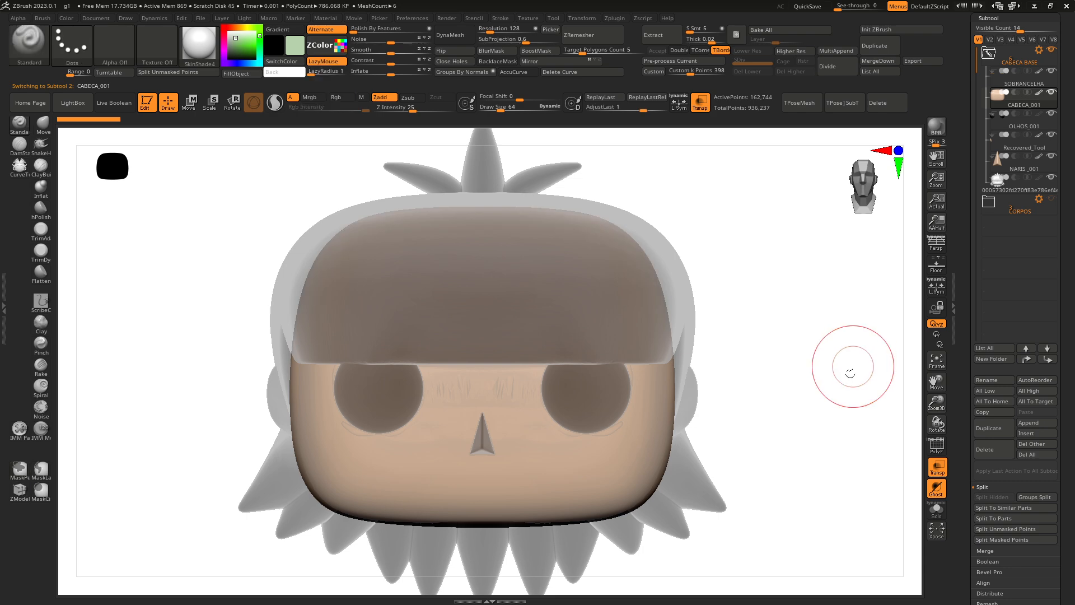
{"action": "left_click_drag", "start_coordinate": [852, 364], "coordinate": [833, 298]}
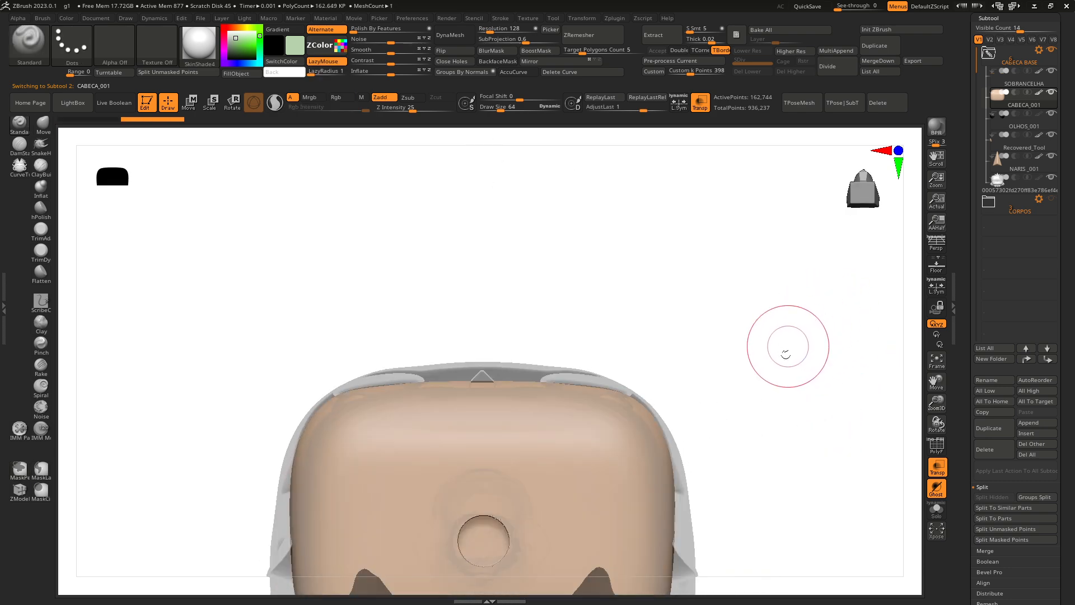
{"action": "key", "text": "f"}
{"action": "key", "text": "f"}
{"action": "mouse_move", "coordinate": [817, 260]}
{"action": "left_mouse_down"}
{"action": "mouse_move", "coordinate": [818, 288]}
{"action": "mouse_move", "coordinate": [825, 259]}
{"action": "left_mouse_up"}
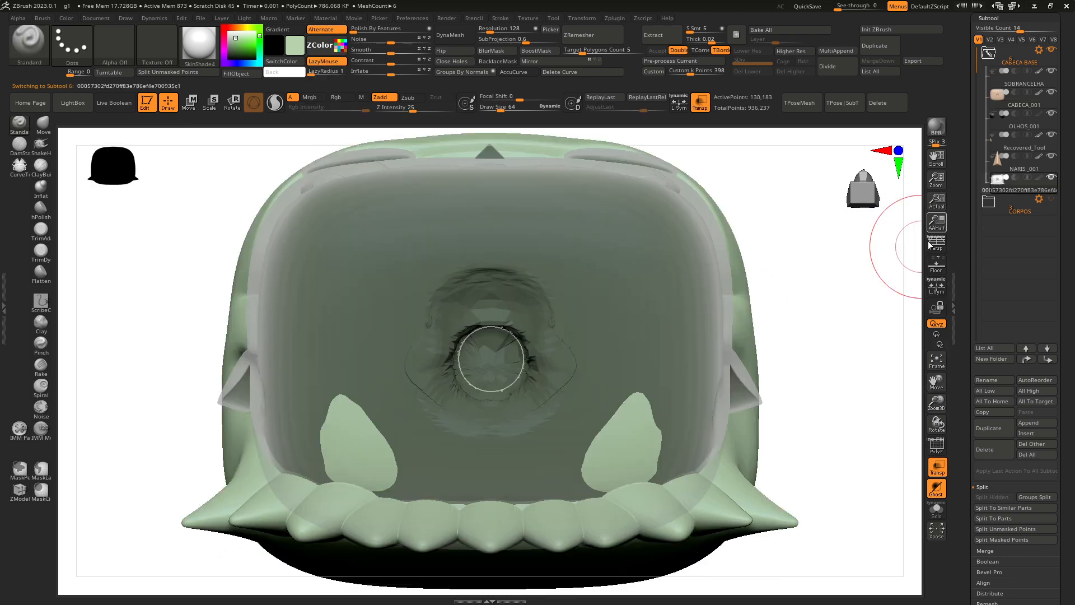
- Switch to the DamStandard brush at draw size 12, turn off transparency and return to the front view
{"action": "left_click", "coordinate": [20, 140]}
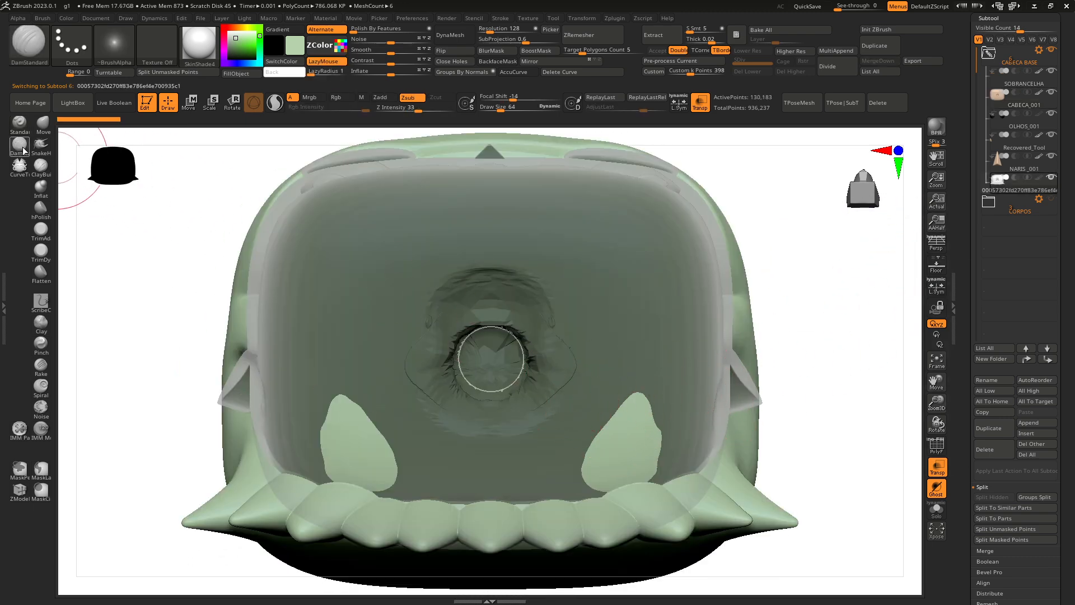
{"action": "mouse_move", "coordinate": [629, 401]}
{"action": "left_mouse_down"}
{"action": "mouse_move", "coordinate": [599, 464]}
{"action": "mouse_move", "coordinate": [647, 438]}
{"action": "left_mouse_up"}
{"action": "left_click", "coordinate": [699, 109]}
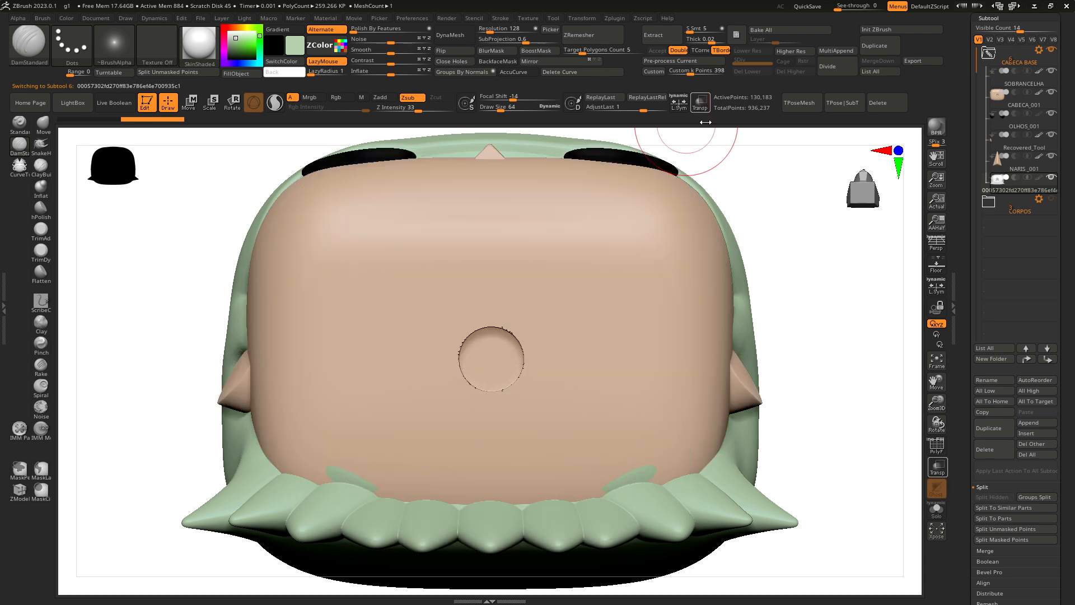
{"action": "key", "text": "bracketleft"}
{"action": "key", "text": "bracketleft"}
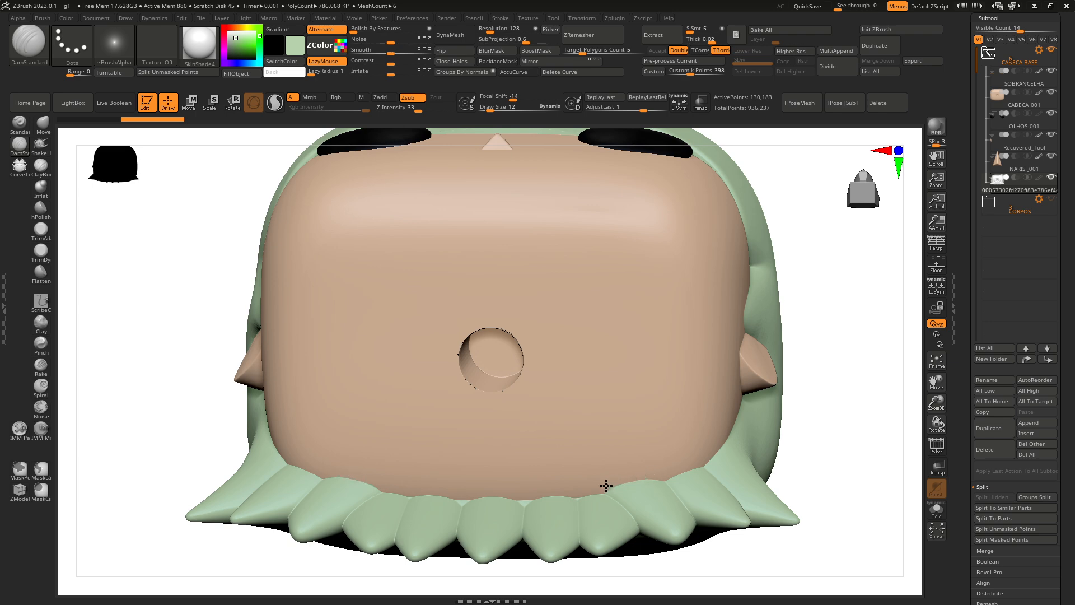
{"action": "left_click_drag", "start_coordinate": [788, 321], "coordinate": [825, 362]}
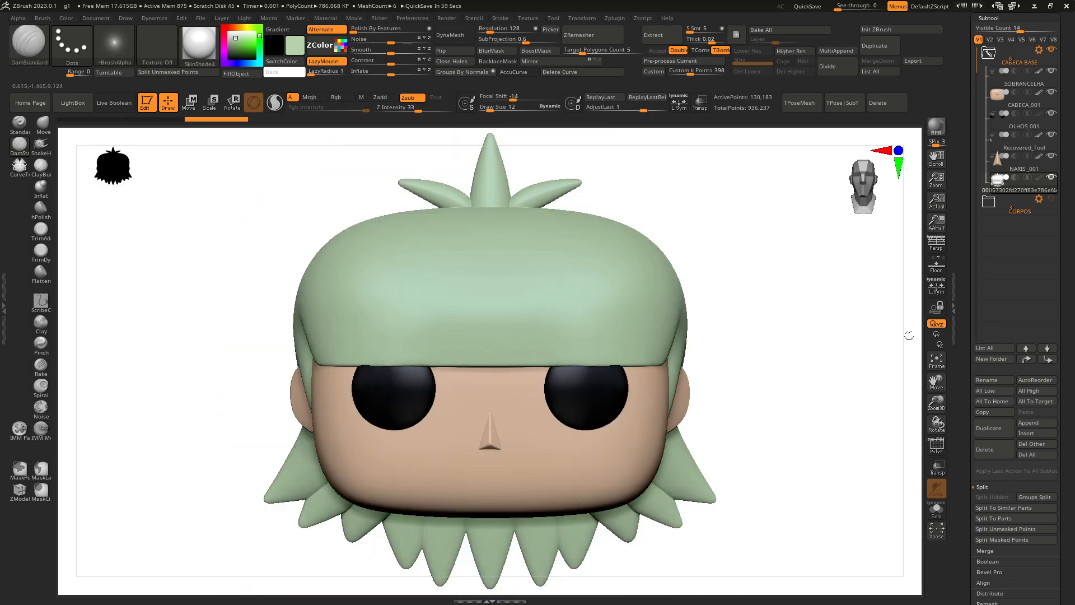
- Check the under-eye bags in GORILLAZ1 cabelo reto.png and try masking a matching curve on CABECA_001 below the viewer's right eye
{"action": "left_click_drag", "start_coordinate": [1074, 134], "coordinate": [770, 140]}
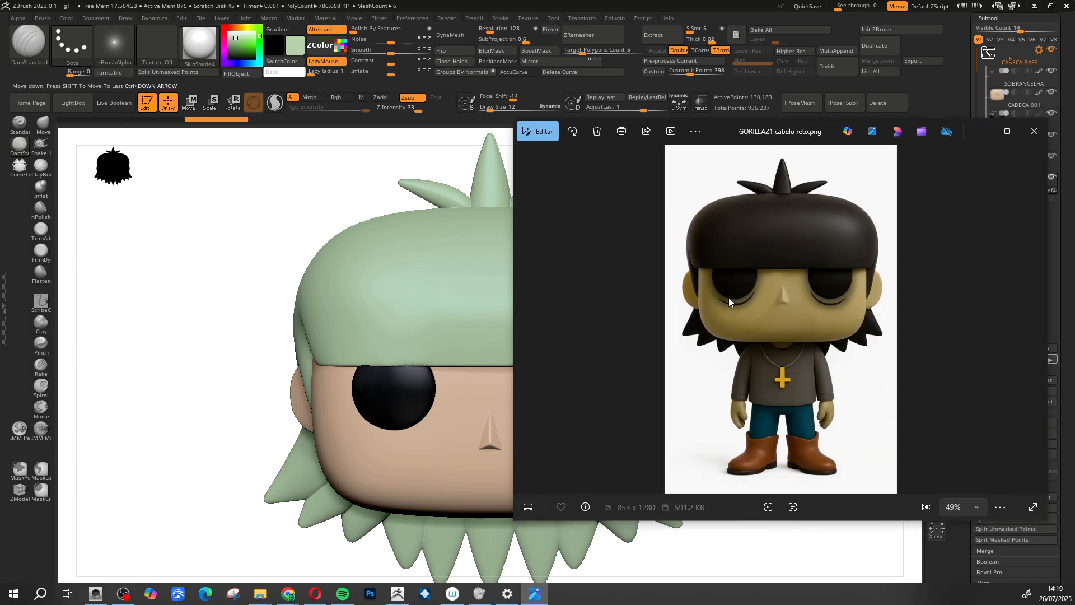
{"action": "left_click", "coordinate": [981, 132]}
{"action": "left_click_drag", "start_coordinate": [939, 408], "coordinate": [939, 447]}
{"action": "left_click_drag", "start_coordinate": [942, 383], "coordinate": [935, 361]}
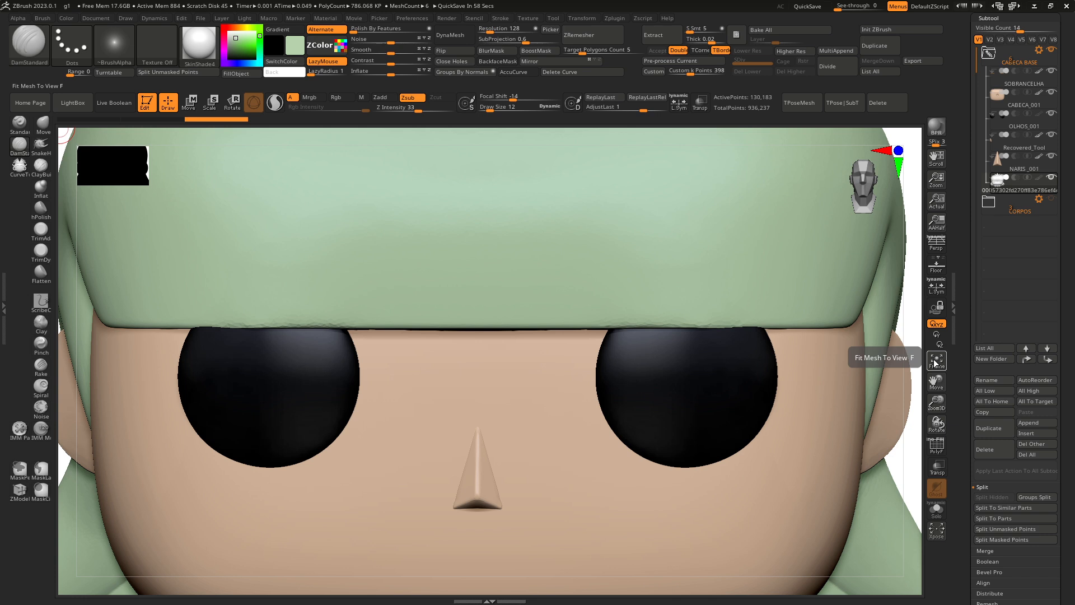
{"action": "key", "text": "ctrl"}
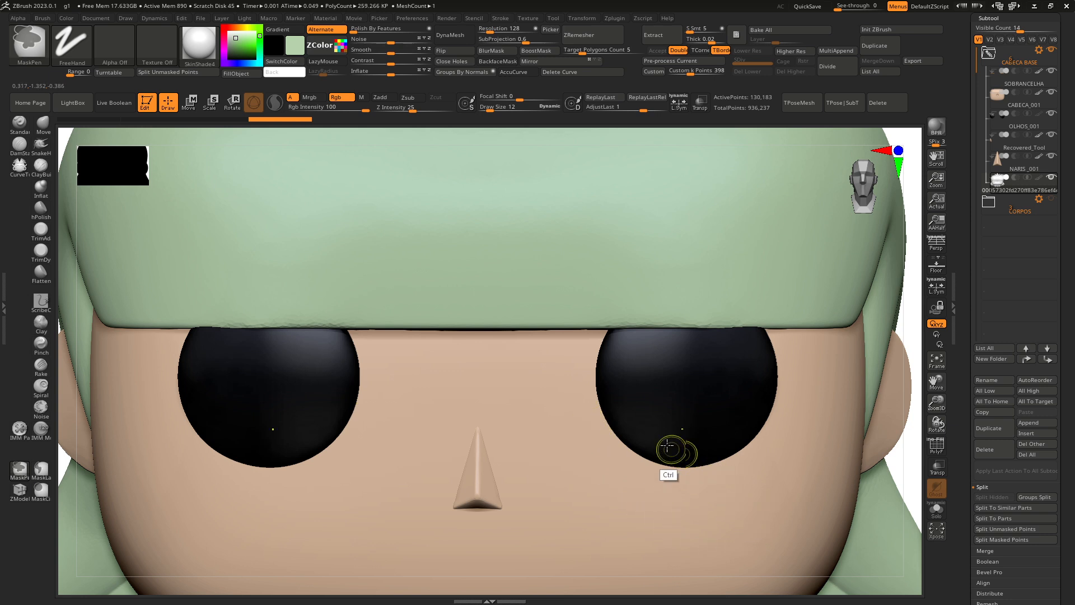
{"action": "left_click", "coordinate": [1000, 103]}
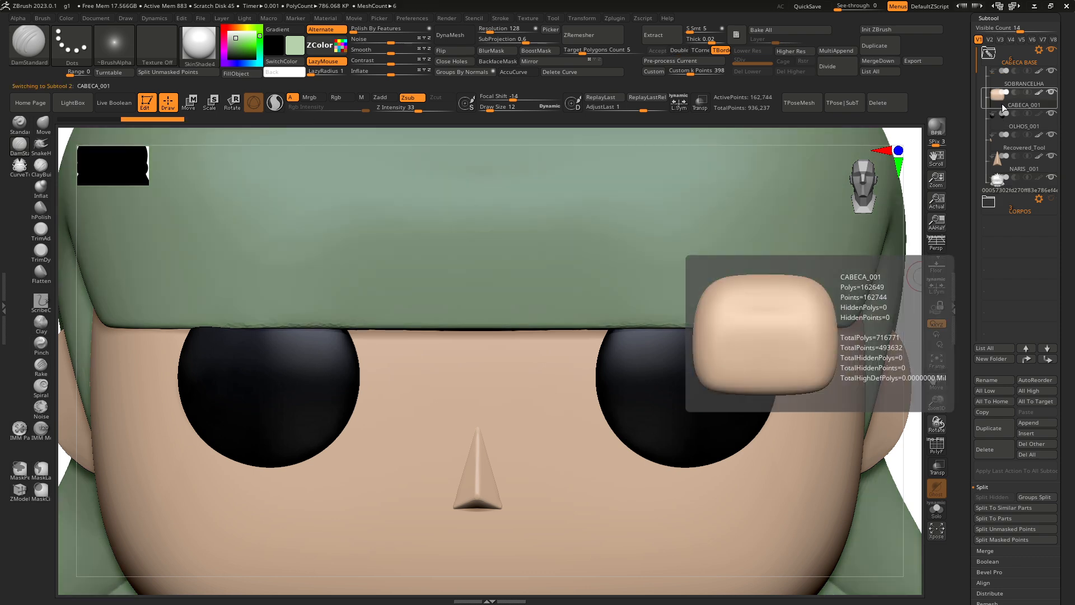
{"action": "mouse_move", "coordinate": [589, 436]}
{"action": "left_mouse_down", "text": "ctrl"}
{"action": "mouse_move", "coordinate": [661, 496]}
{"action": "mouse_move", "coordinate": [758, 492]}
{"action": "left_mouse_up", "text": "ctrl"}
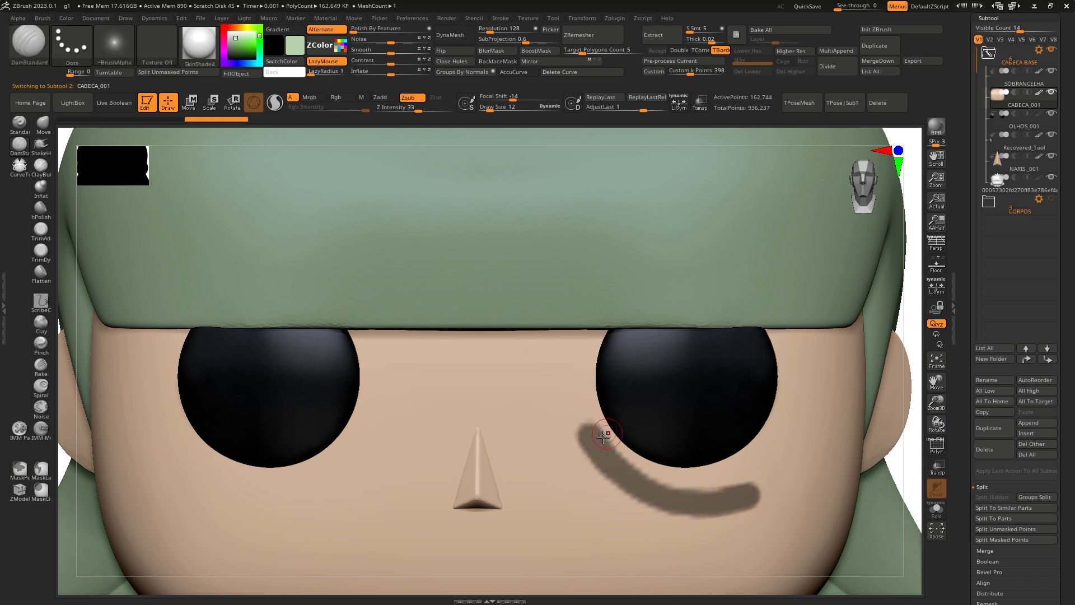
{"action": "key", "text": "f"}
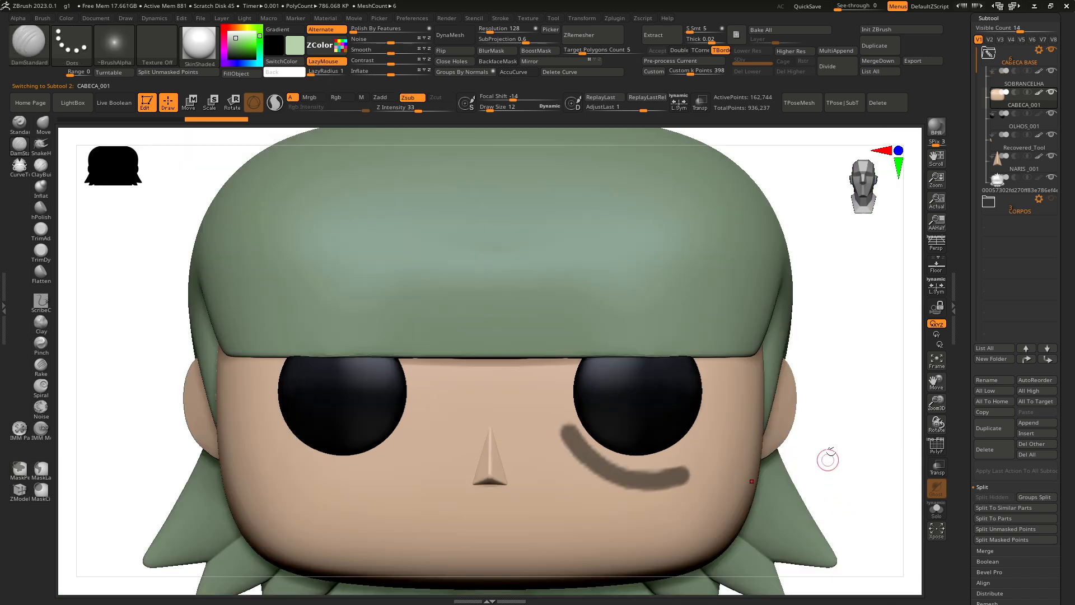
- Clear the mask on CABECA_001 and subdivide the head to level 2, checking its wireframe density
{"action": "key", "text": "ctrl"}
{"action": "left_click_drag", "start_coordinate": [844, 354], "coordinate": [864, 432], "text": "ctrl"}
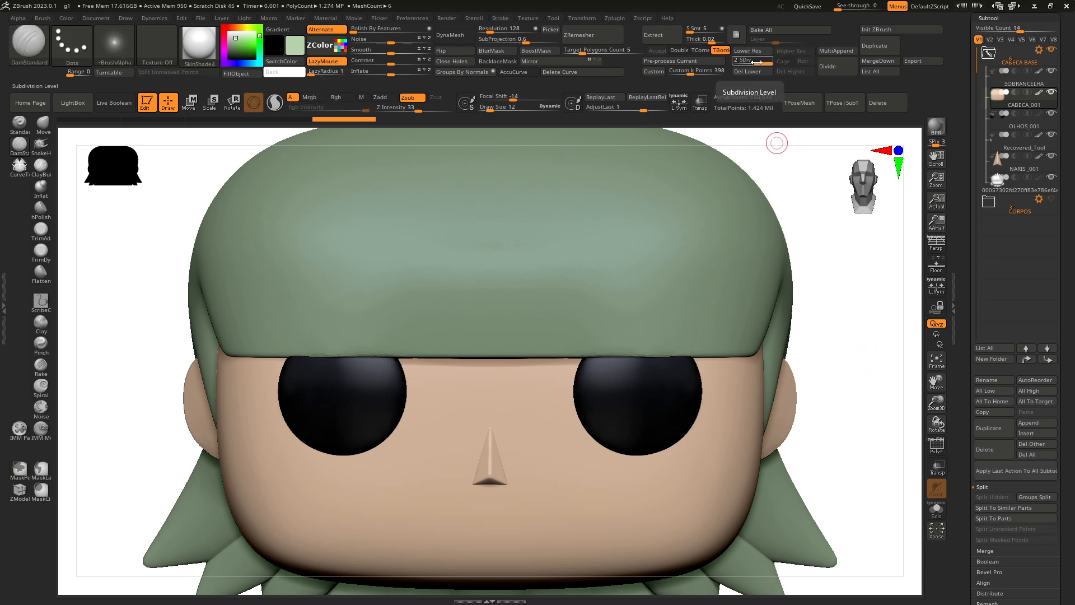
{"action": "left_click", "coordinate": [934, 447]}
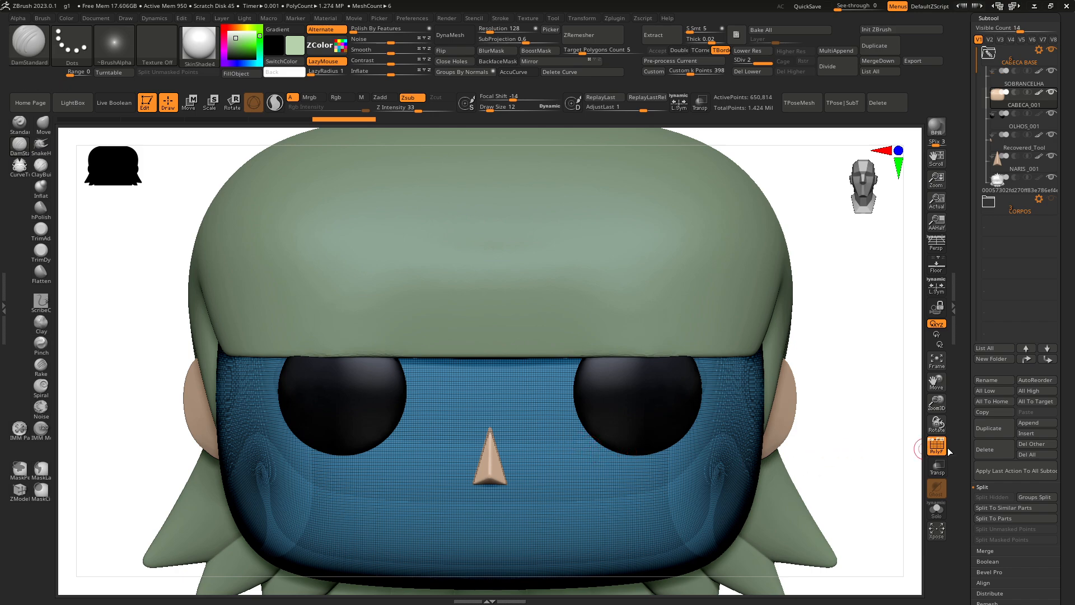
{"action": "left_click", "coordinate": [943, 450]}
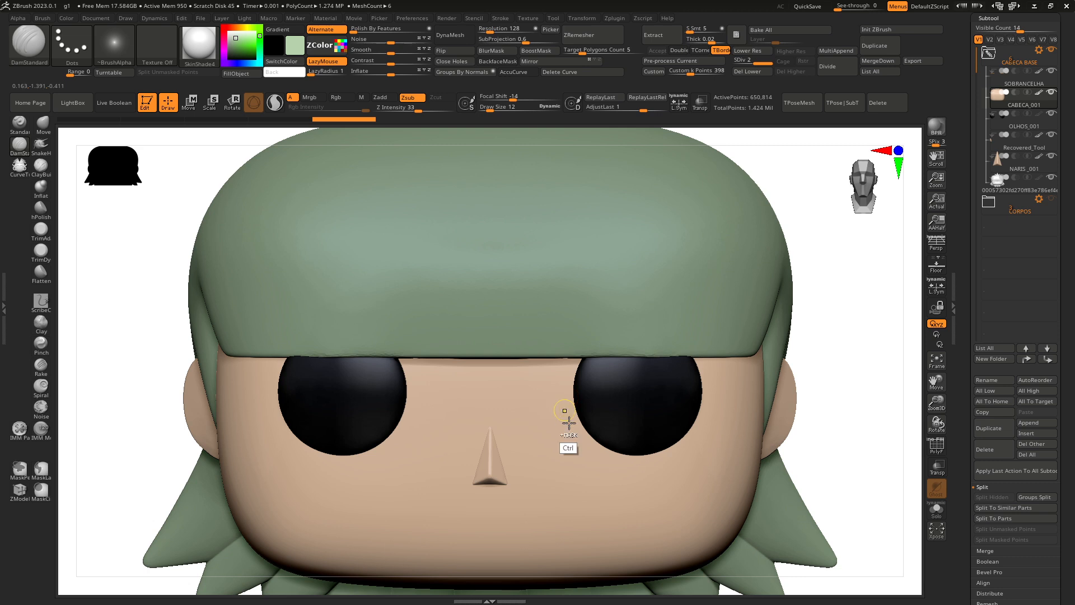
- Try a thick mask stroke below the viewer's right eye on CABECA_001, undo it and reduce the draw size to 4
{"action": "key", "text": "ctrl"}
{"action": "left_click_drag", "start_coordinate": [564, 423], "coordinate": [644, 493], "text": "ctrl"}
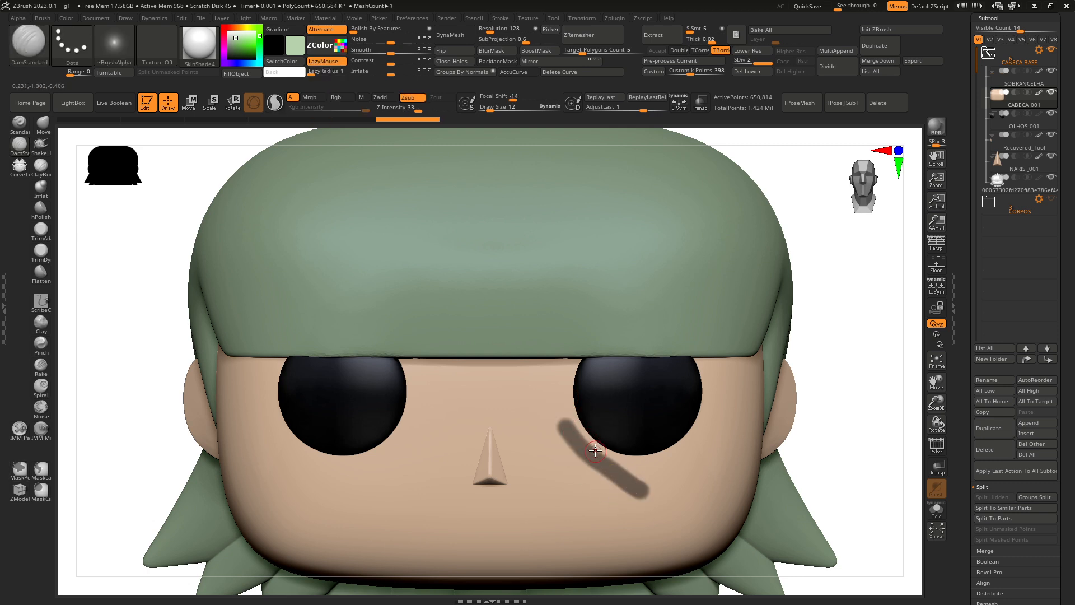
{"action": "key", "text": "ctrl+z"}
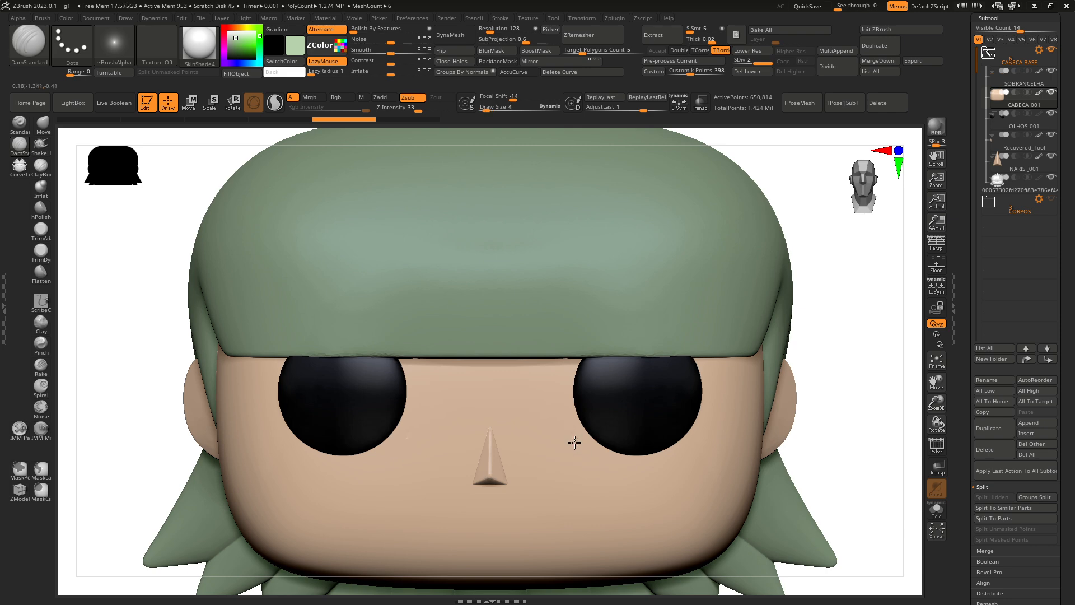
{"action": "key", "text": "ctrl"}
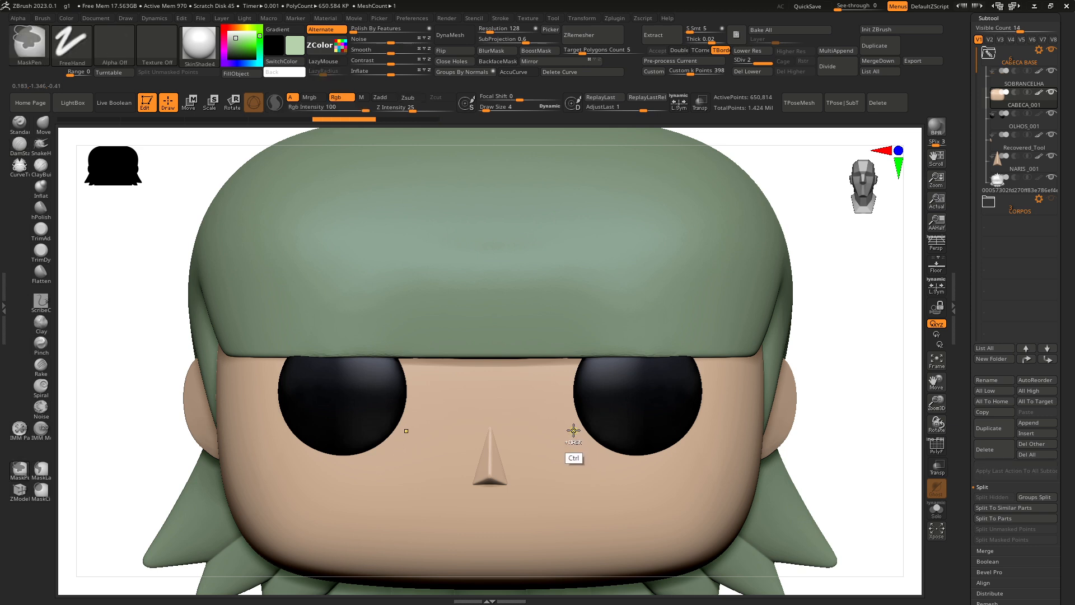
- Try several thin mirrored mask curves under the eyes on CABECA_001, undoing each attempt
{"action": "left_click_drag", "start_coordinate": [572, 430], "coordinate": [641, 480], "text": "ctrl"}
{"action": "key", "text": "ctrl+z"}
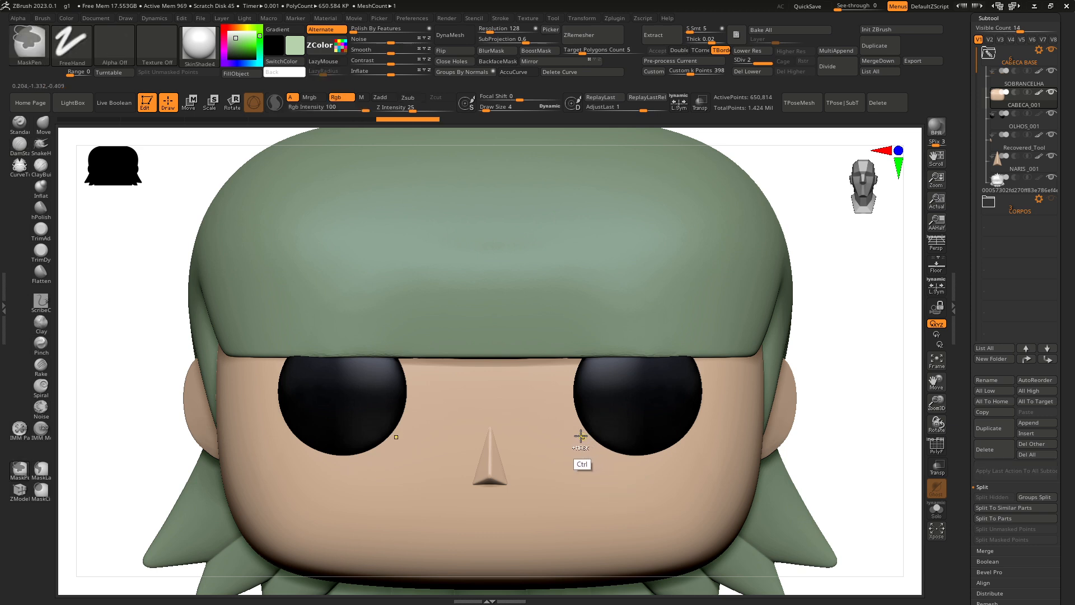
{"action": "mouse_move", "coordinate": [575, 435]}
{"action": "left_mouse_down", "text": "ctrl"}
{"action": "mouse_move", "coordinate": [592, 476]}
{"action": "mouse_move", "coordinate": [665, 485]}
{"action": "left_mouse_up", "text": "ctrl"}
{"action": "key", "text": "ctrl+z"}
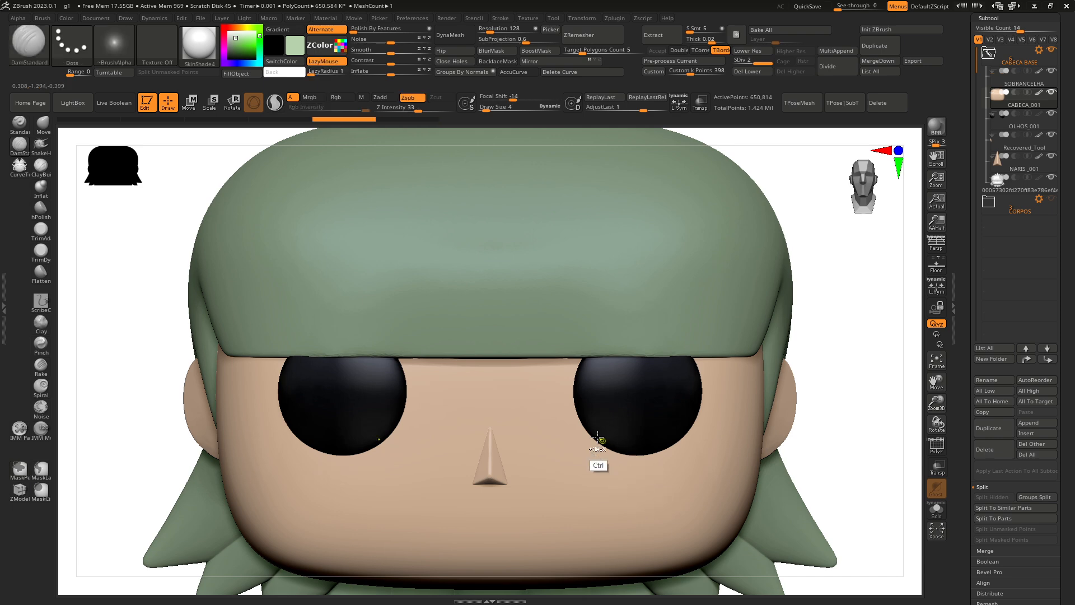
{"action": "left_click_drag", "start_coordinate": [589, 453], "coordinate": [648, 499], "text": "ctrl"}
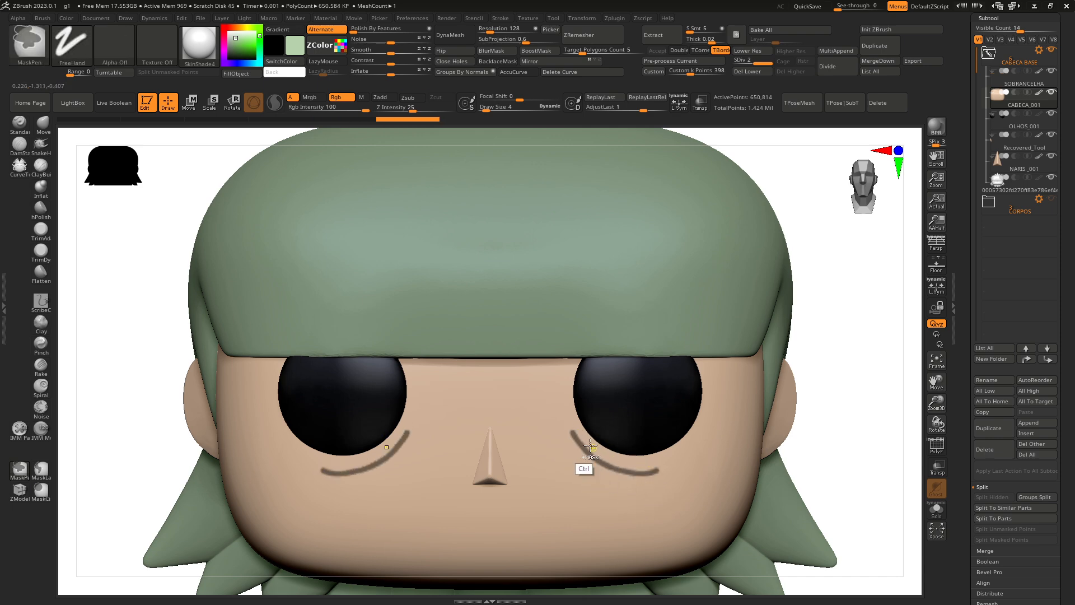
{"action": "key", "text": "ctrl+z"}
{"action": "mouse_move", "coordinate": [573, 435]}
{"action": "left_mouse_down", "text": "ctrl"}
{"action": "mouse_move", "coordinate": [616, 473]}
{"action": "mouse_move", "coordinate": [675, 464]}
{"action": "left_mouse_up", "text": "ctrl"}
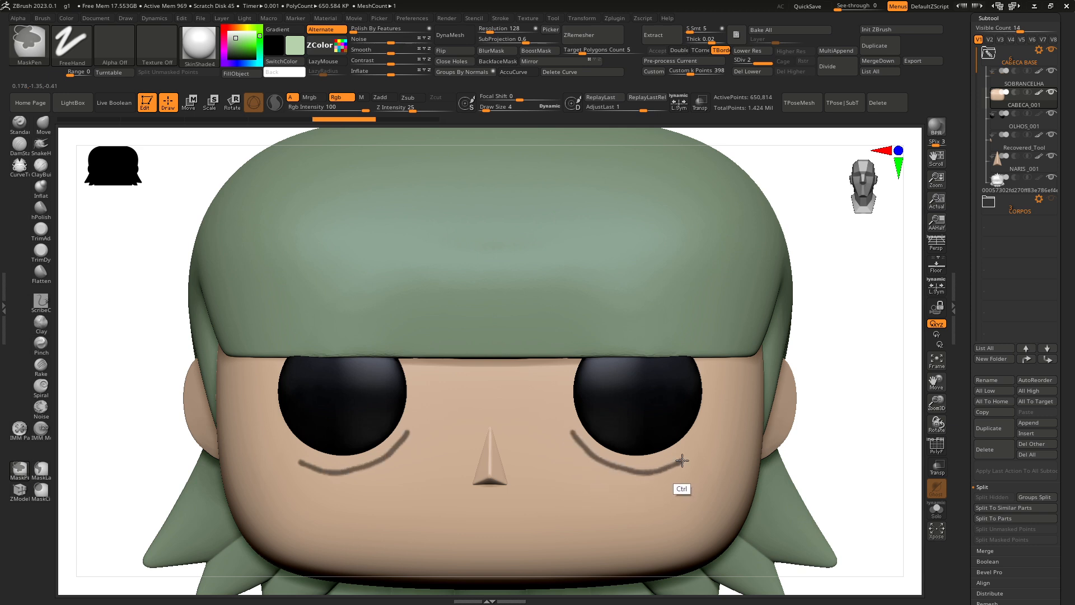
{"action": "key", "text": "ctrl+z"}
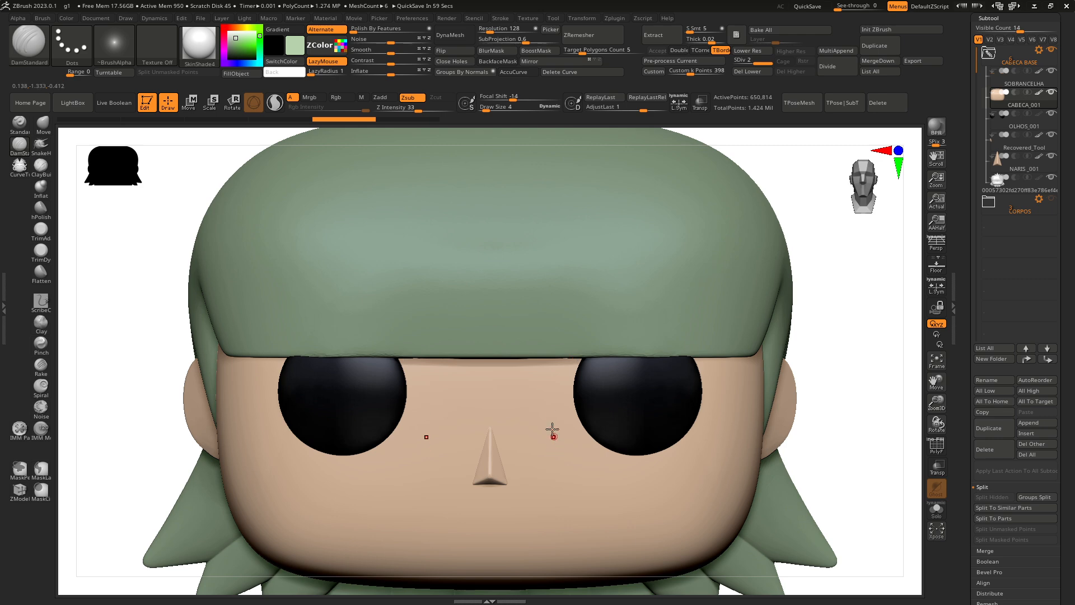
- Try a wider under-eye mask curve on CABECA_001, compare it with GORILLAZ1 cabelo reto.png, and clear the mask
{"action": "right_click", "coordinate": [571, 426]}
{"action": "key", "text": "ctrl"}
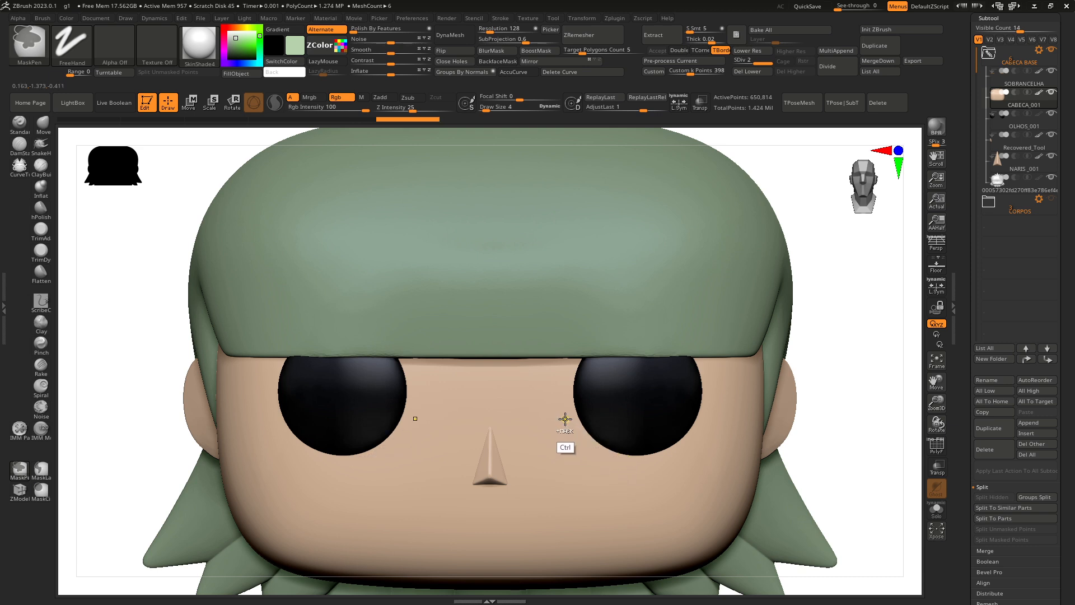
{"action": "left_click_drag", "start_coordinate": [566, 421], "coordinate": [630, 466], "text": "ctrl"}
{"action": "key", "text": "ctrl+z"}
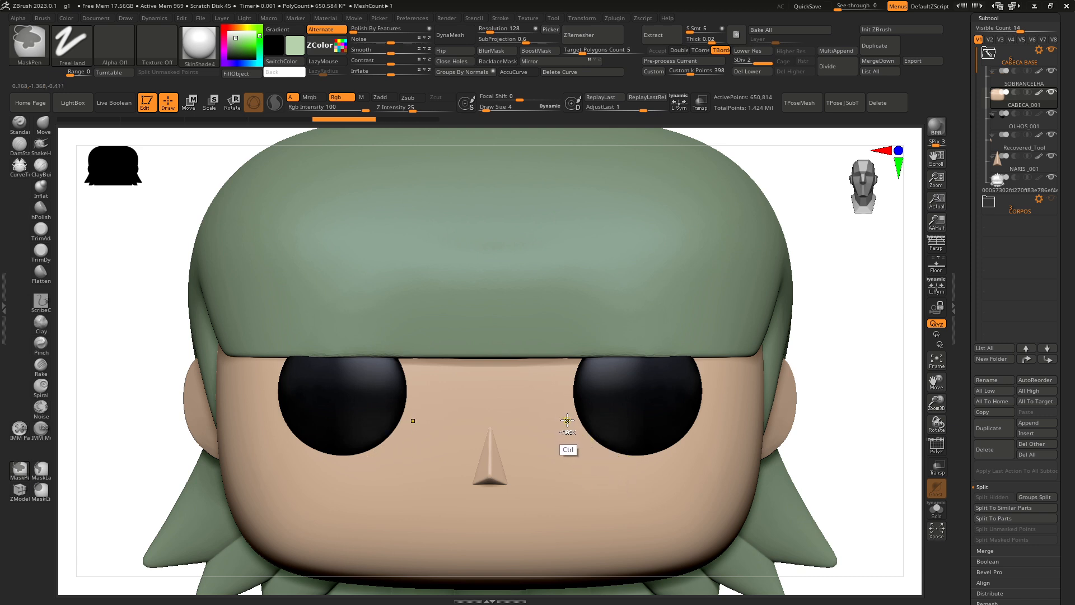
{"action": "mouse_move", "coordinate": [568, 420]}
{"action": "left_mouse_down", "text": "ctrl"}
{"action": "mouse_move", "coordinate": [604, 463]}
{"action": "mouse_move", "coordinate": [679, 458]}
{"action": "left_mouse_up", "text": "ctrl"}
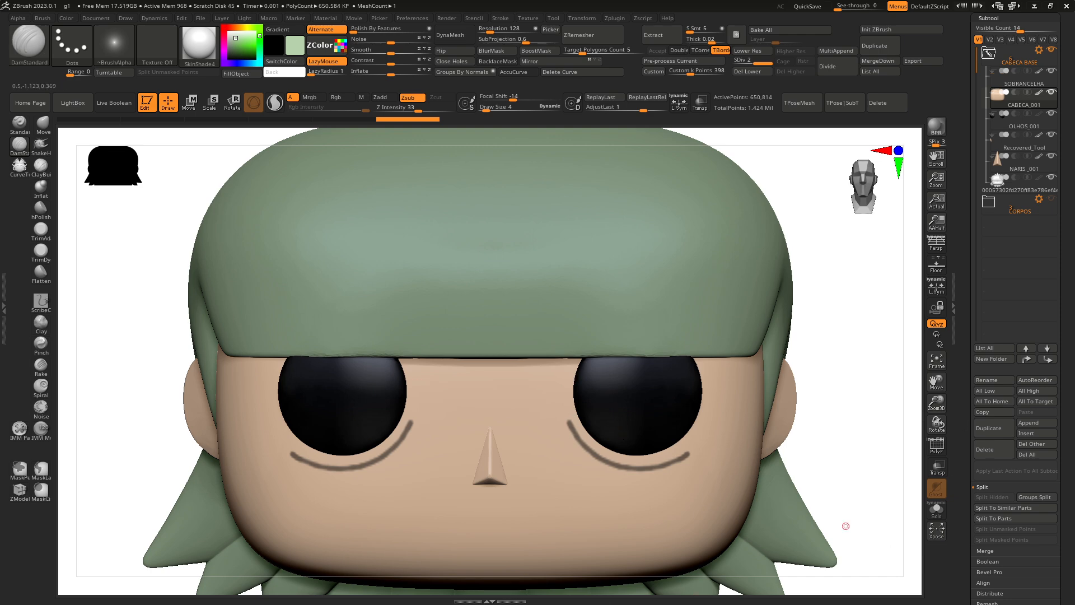
{"action": "key", "text": "alt+Tab"}
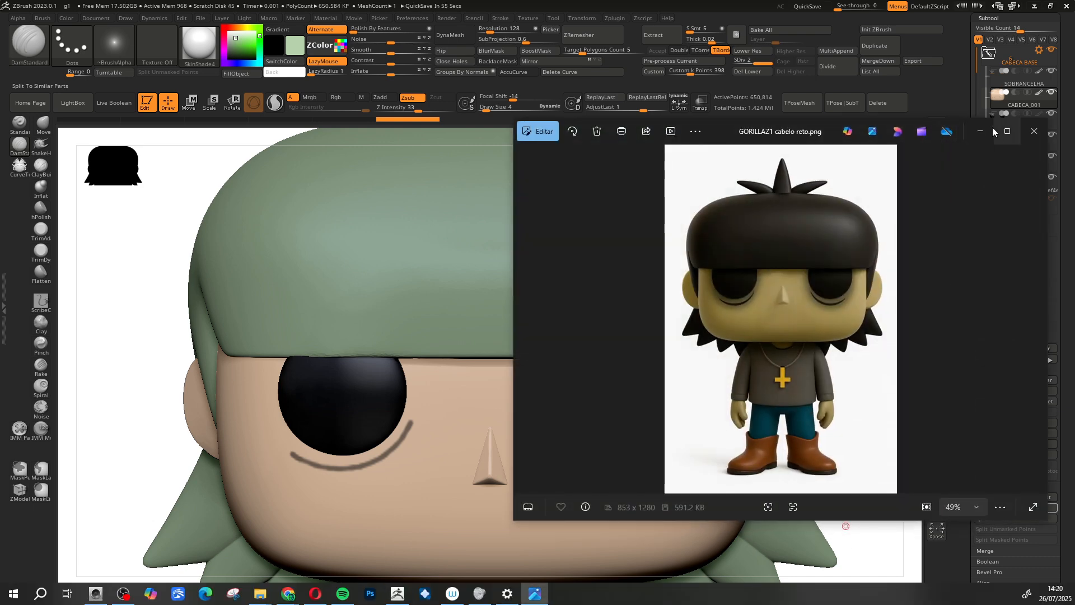
{"action": "key", "text": "alt+Tab"}
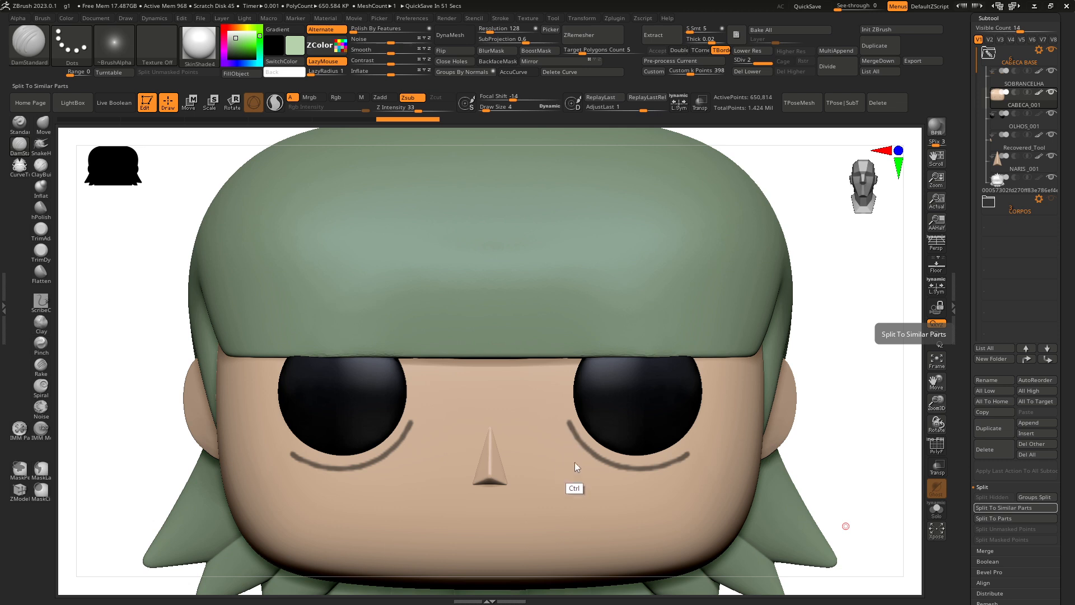
{"action": "key", "text": "ctrl"}
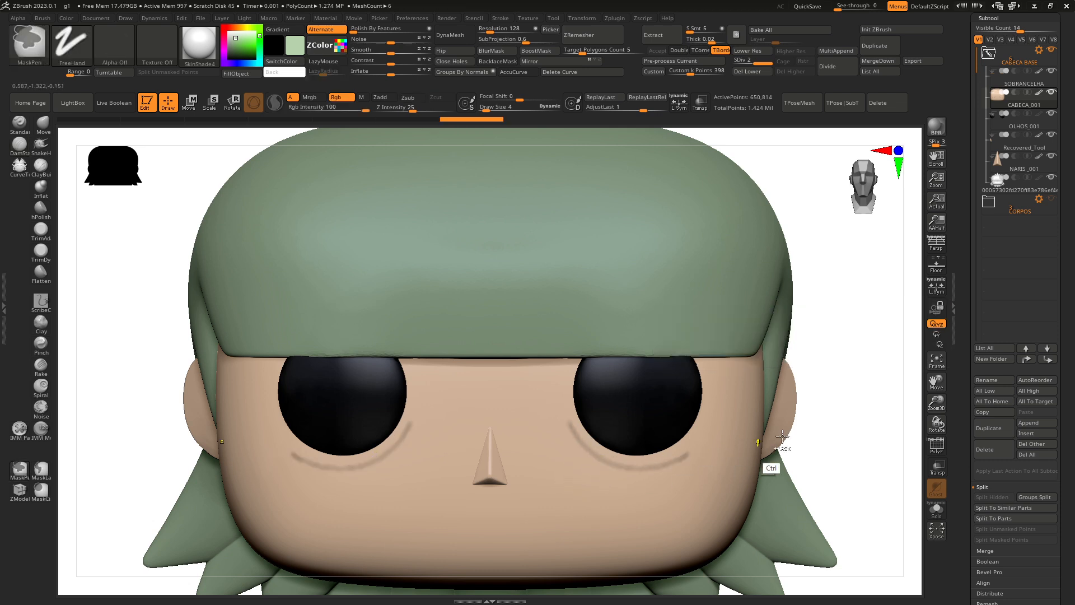
{"action": "left_click_drag", "start_coordinate": [819, 391], "coordinate": [851, 419], "text": "ctrl"}
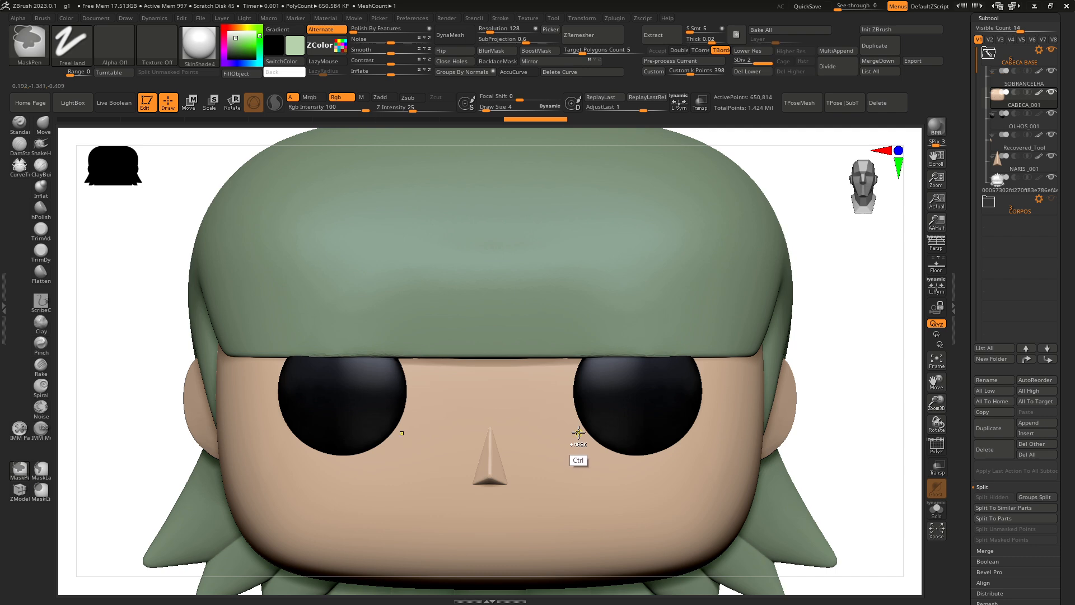
- Mask a mirrored curved line close beneath each eye on CABECA_001 and taper its outer end by unmasking the edge
{"action": "left_click_drag", "start_coordinate": [579, 432], "coordinate": [585, 443], "text": "ctrl"}
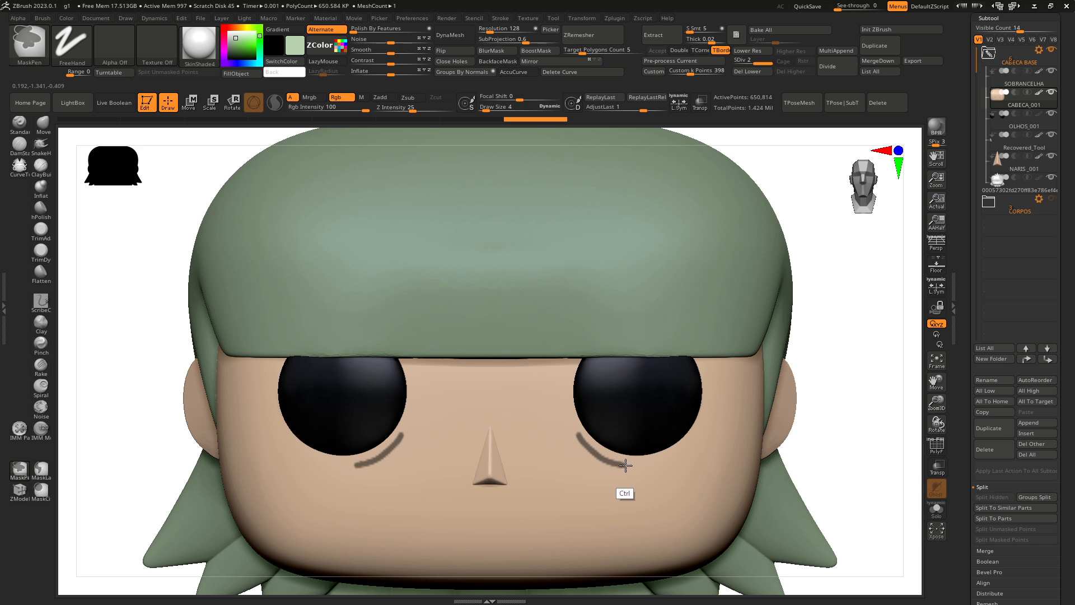
{"action": "key", "text": "ctrl+z"}
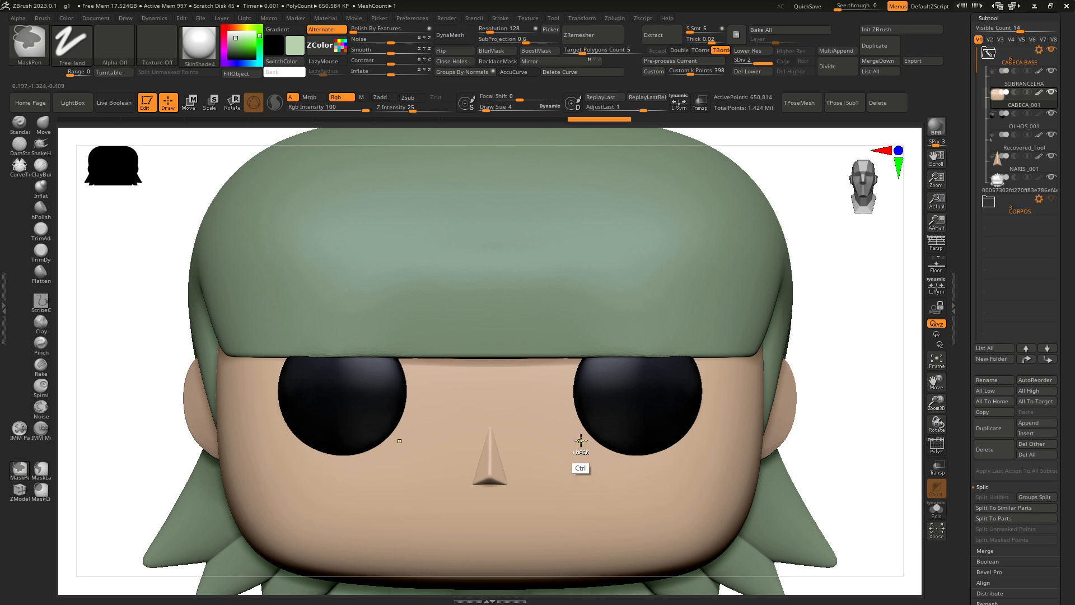
{"action": "mouse_move", "coordinate": [578, 437]}
{"action": "left_mouse_down", "text": "ctrl"}
{"action": "mouse_move", "coordinate": [621, 463]}
{"action": "mouse_move", "coordinate": [675, 459]}
{"action": "mouse_move", "coordinate": [702, 438]}
{"action": "left_mouse_up", "text": "ctrl"}
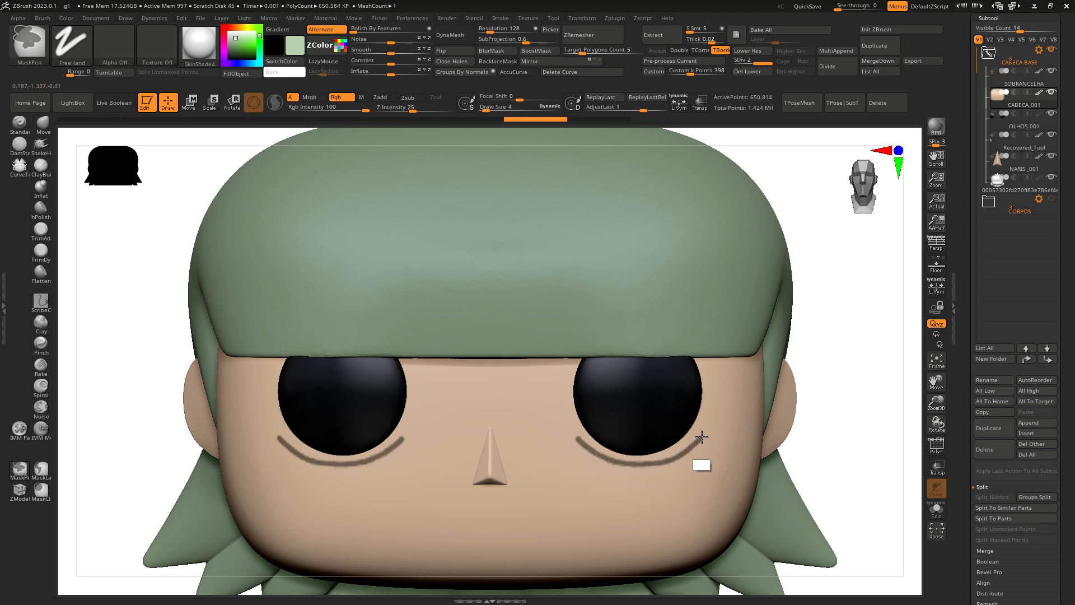
{"action": "key", "text": "ctrl+z"}
{"action": "mouse_move", "coordinate": [578, 437]}
{"action": "left_mouse_down", "text": "ctrl"}
{"action": "mouse_move", "coordinate": [619, 462]}
{"action": "mouse_move", "coordinate": [670, 456]}
{"action": "mouse_move", "coordinate": [698, 434]}
{"action": "left_mouse_up", "text": "ctrl"}
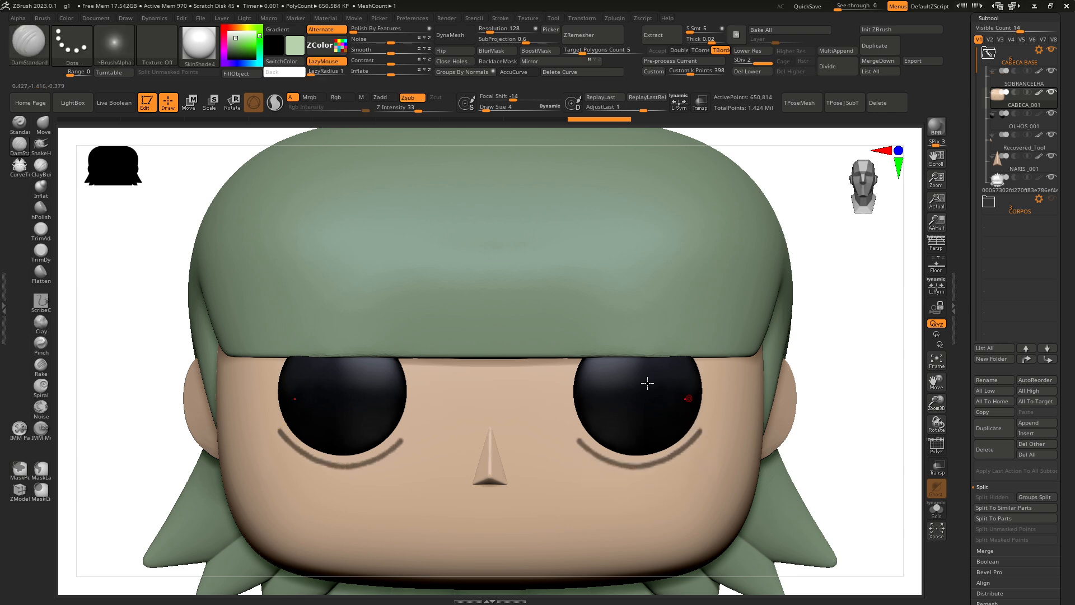
{"action": "key", "text": "ctrl+z"}
{"action": "mouse_move", "coordinate": [578, 438]}
{"action": "left_mouse_down", "text": "ctrl"}
{"action": "mouse_move", "coordinate": [635, 465]}
{"action": "mouse_move", "coordinate": [694, 444]}
{"action": "left_mouse_up", "text": "ctrl"}
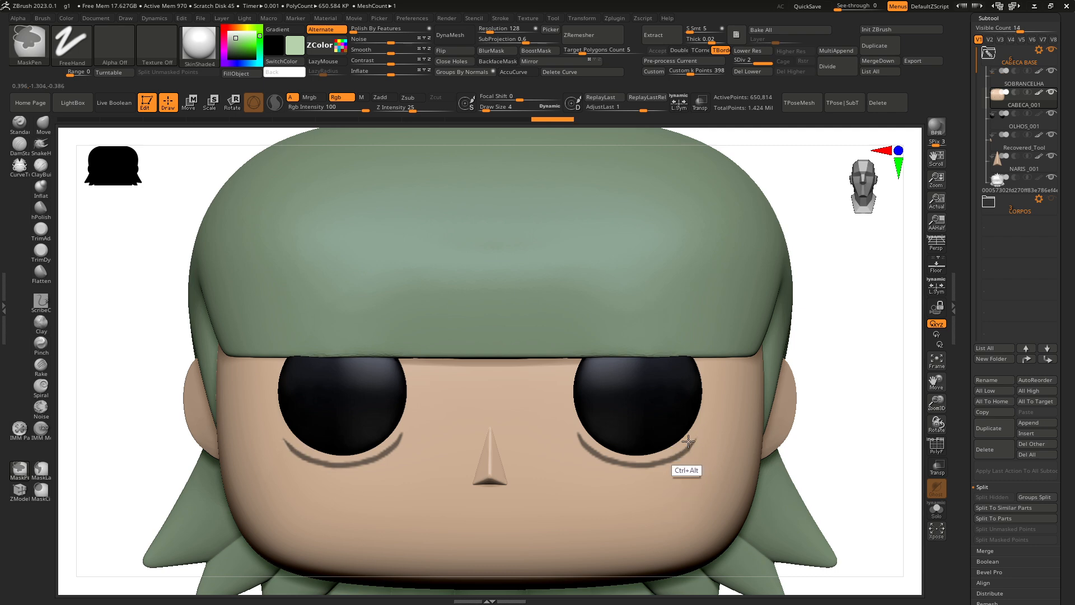
{"action": "left_click_drag", "start_coordinate": [665, 452], "coordinate": [710, 430], "text": "ctrl+alt"}
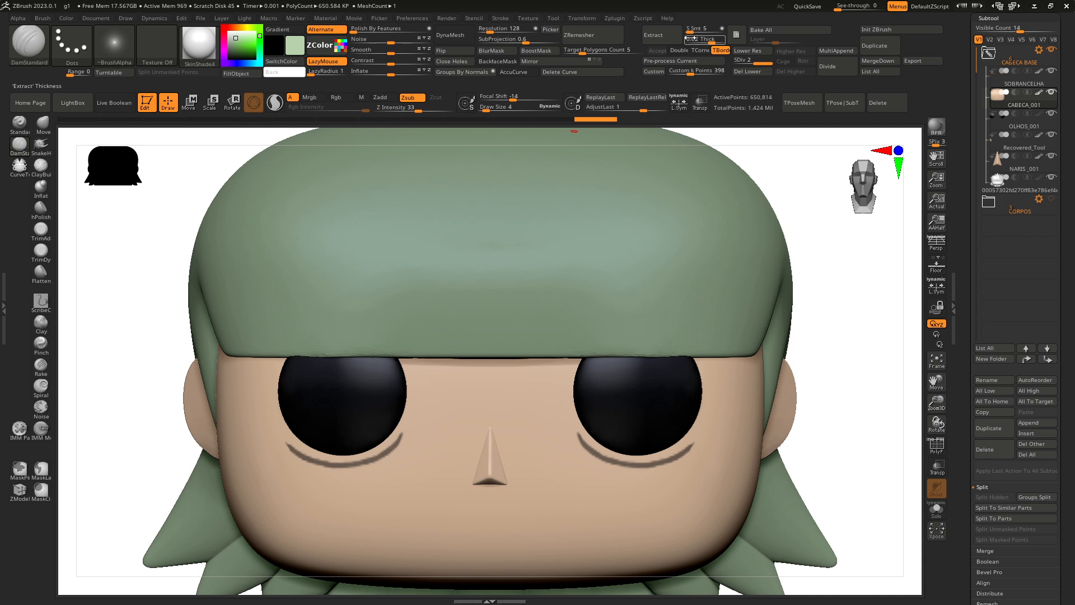
- Extract the masked under-eye lines into a new subtool with a thickness of 0.00362 and adjust their Inflate slightly
{"action": "left_click", "coordinate": [661, 35]}
{"action": "left_click_drag", "start_coordinate": [847, 439], "coordinate": [866, 437]}
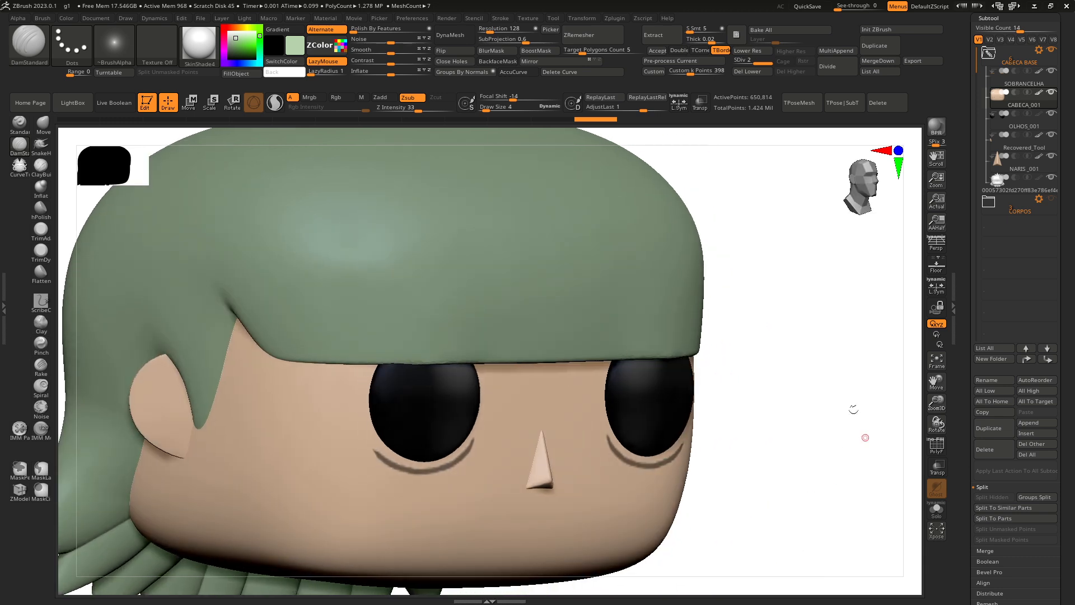
{"action": "left_click", "coordinate": [661, 42]}
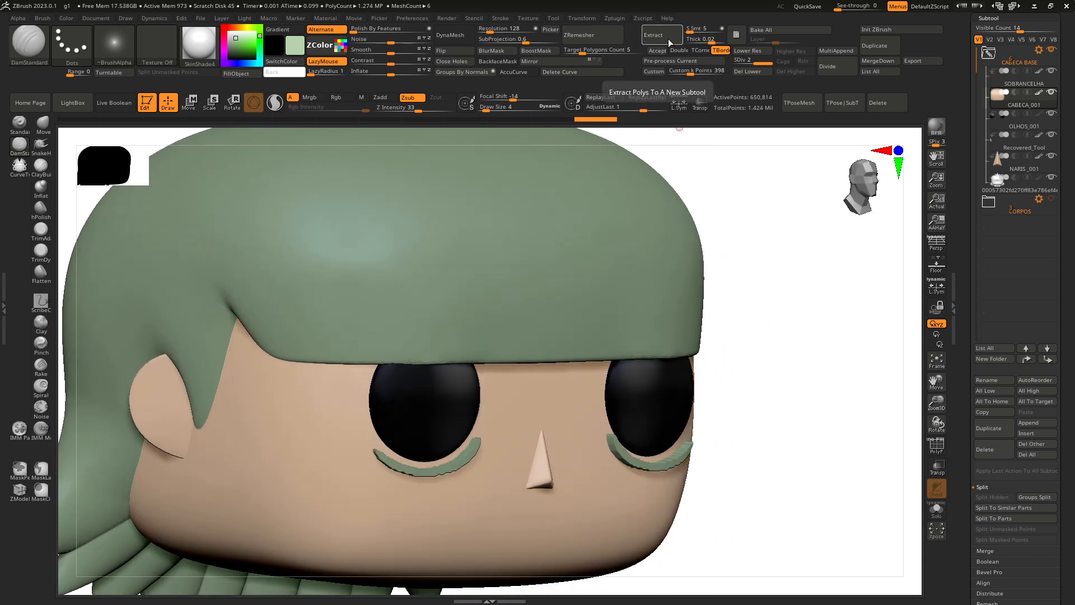
{"action": "left_click", "coordinate": [706, 42]}
{"action": "type", "text": "0"}
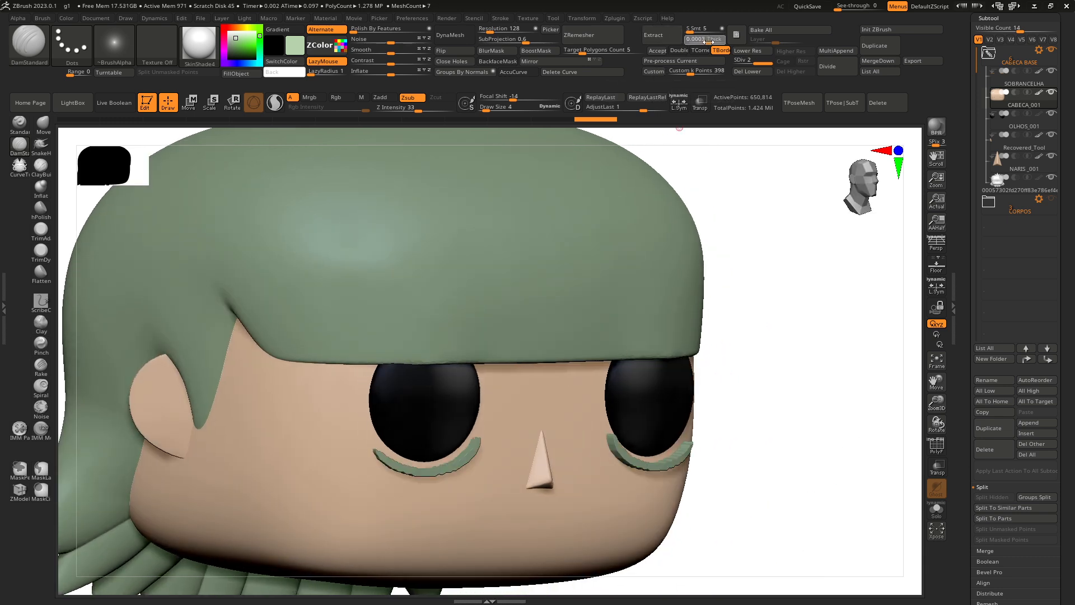
{"action": "type", "text": ".00362"}
{"action": "key", "text": "Return"}
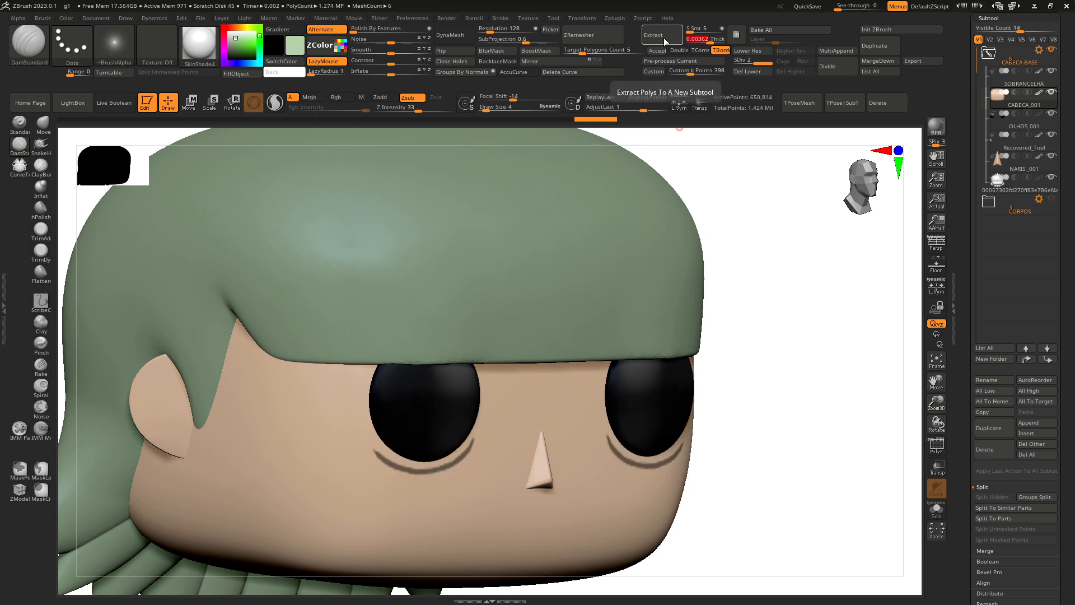
{"action": "left_click", "coordinate": [656, 50]}
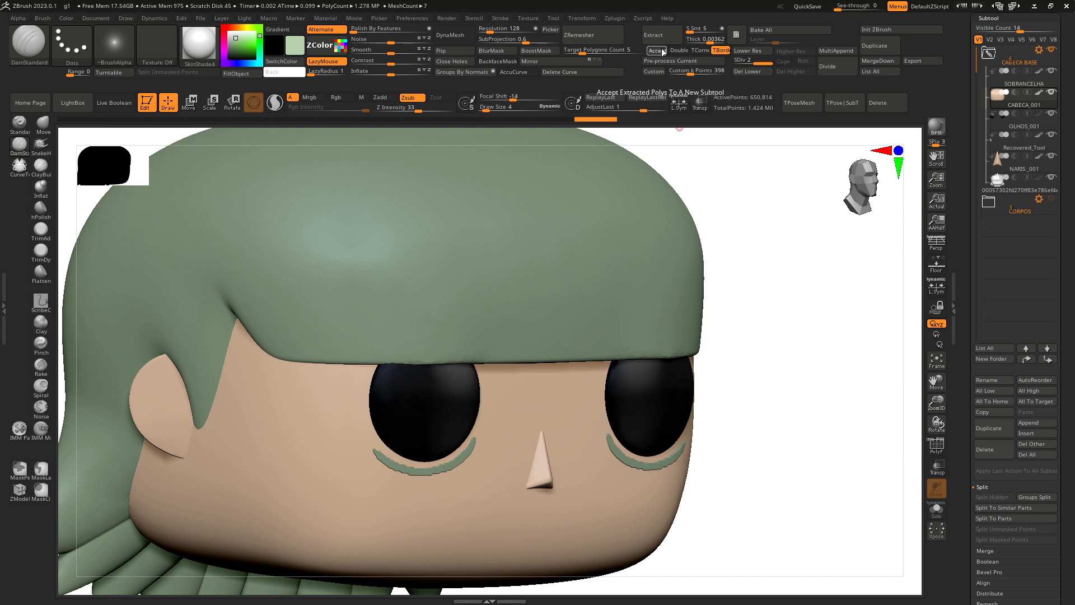
{"action": "left_click_drag", "start_coordinate": [723, 214], "coordinate": [784, 274]}
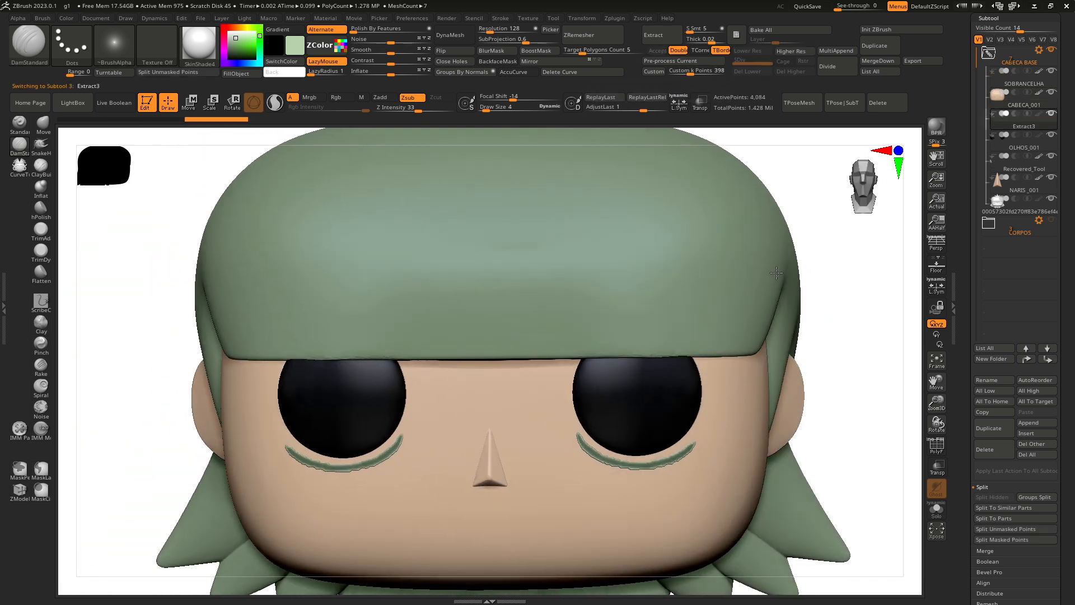
{"action": "mouse_move", "coordinate": [393, 65]}
{"action": "left_mouse_down"}
{"action": "mouse_move", "coordinate": [369, 60]}
{"action": "mouse_move", "coordinate": [393, 73]}
{"action": "left_mouse_up"}
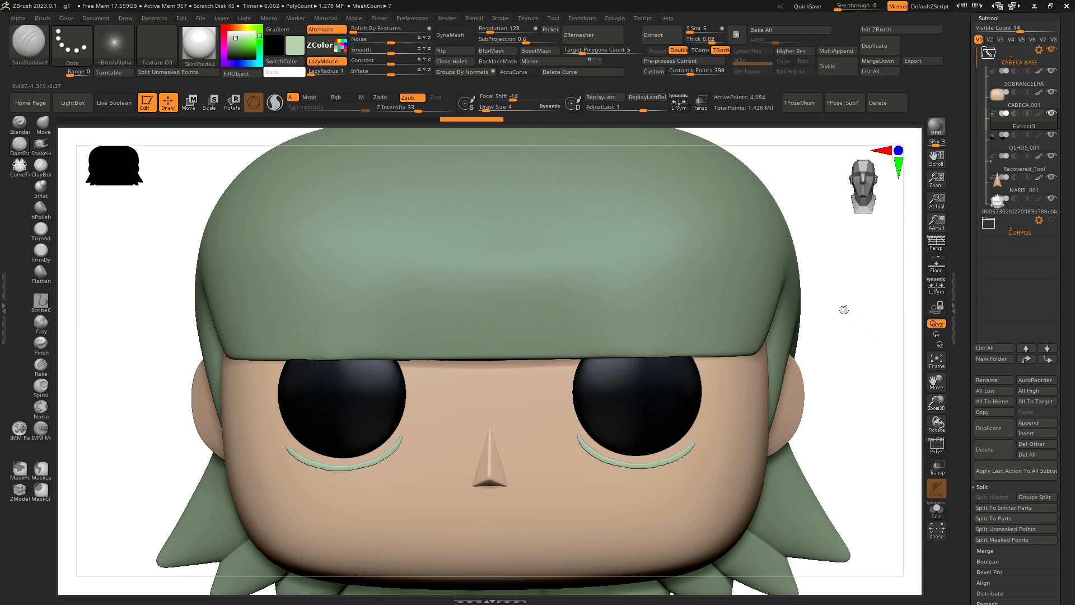
- Fill the hair subtool with near-black and frame the whole head in front view
{"action": "key", "text": "f"}
{"action": "mouse_move", "coordinate": [1048, 206]}
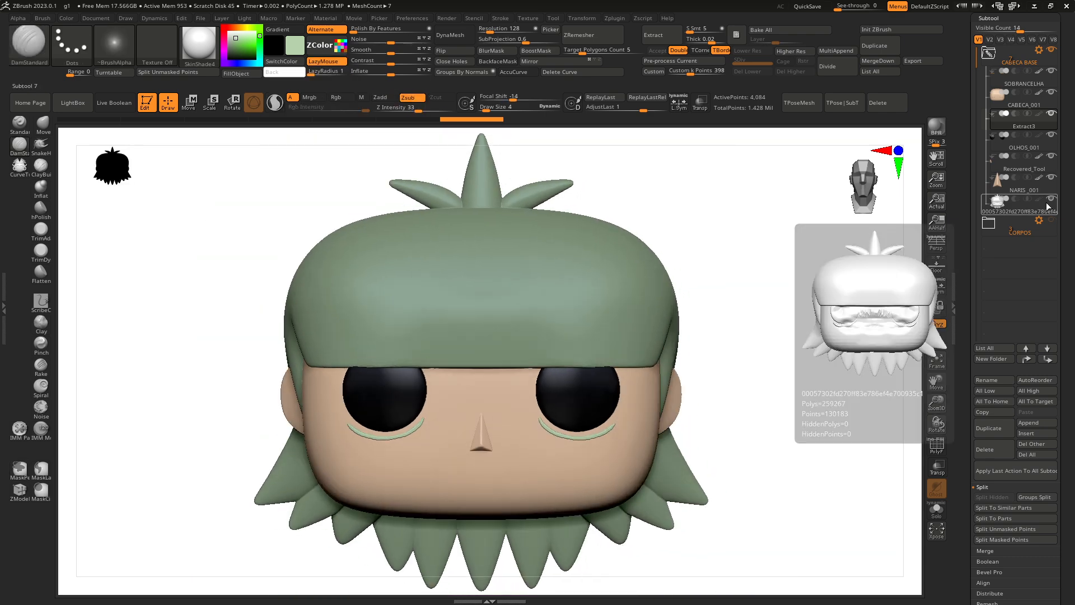
{"action": "left_click", "coordinate": [1008, 208]}
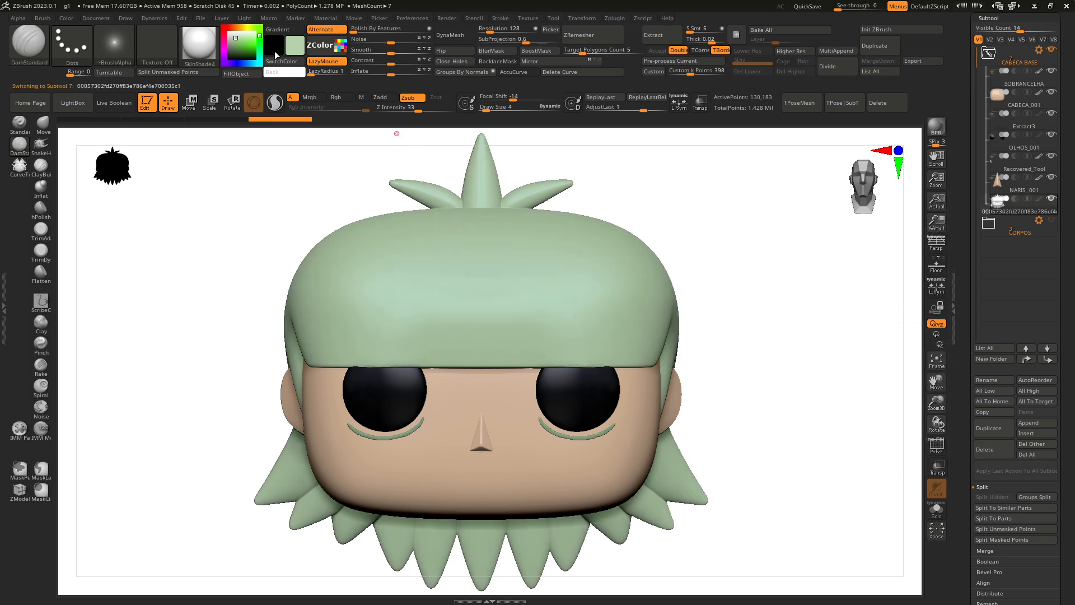
{"action": "left_click", "coordinate": [236, 54]}
{"action": "left_click_drag", "start_coordinate": [222, 55], "coordinate": [222, 56]}
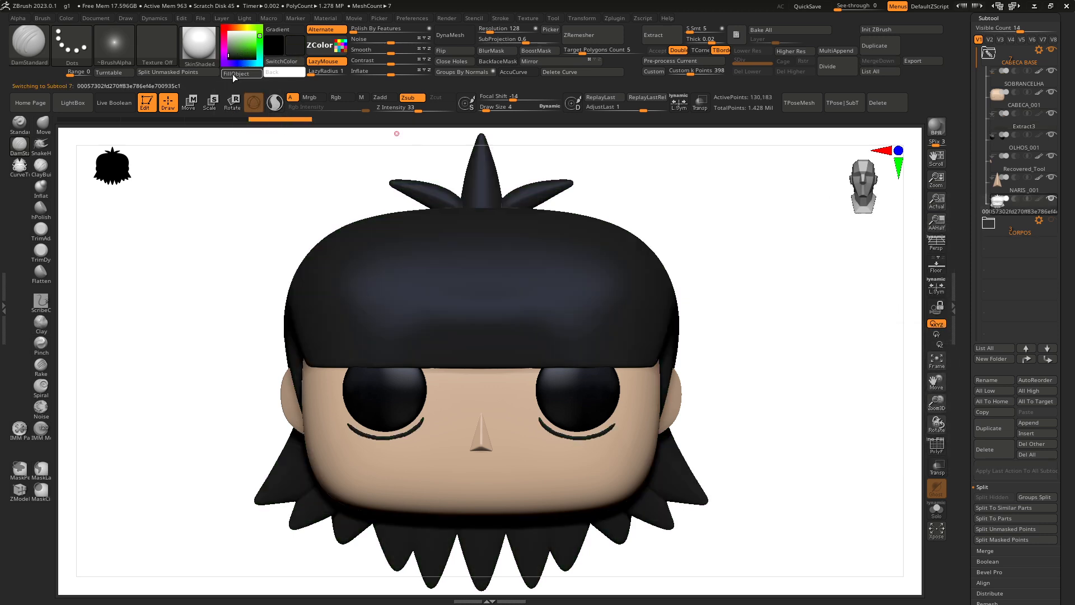
{"action": "left_click", "coordinate": [235, 74]}
{"action": "key", "text": "f"}
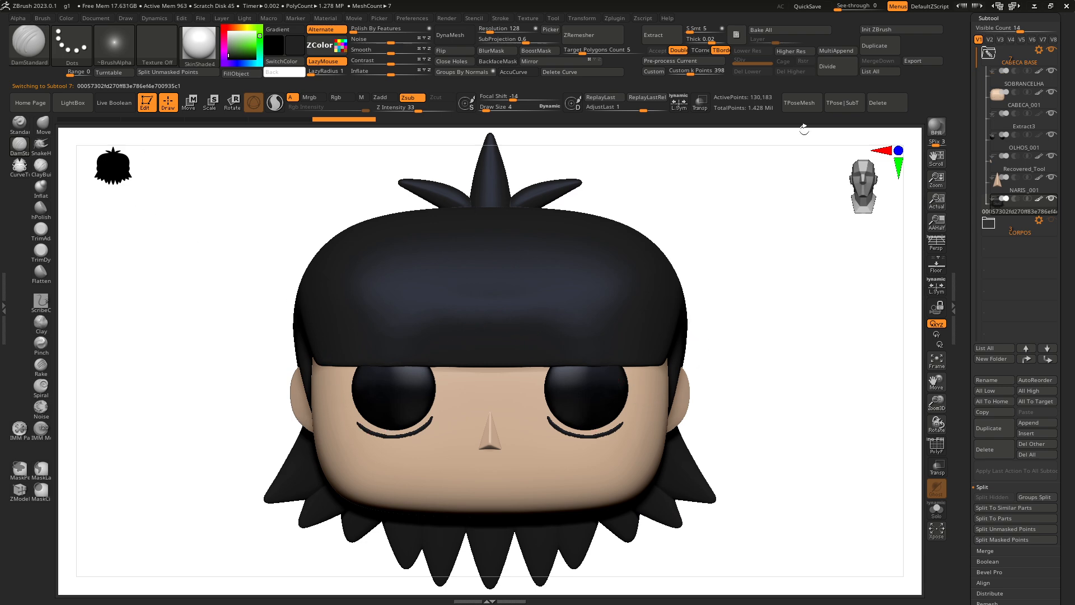
- Reshape the extracted under-eye lines with the Move brush at draw size 74, adjusting their outer and inner ends symmetrically
{"action": "left_click", "coordinate": [1000, 125]}
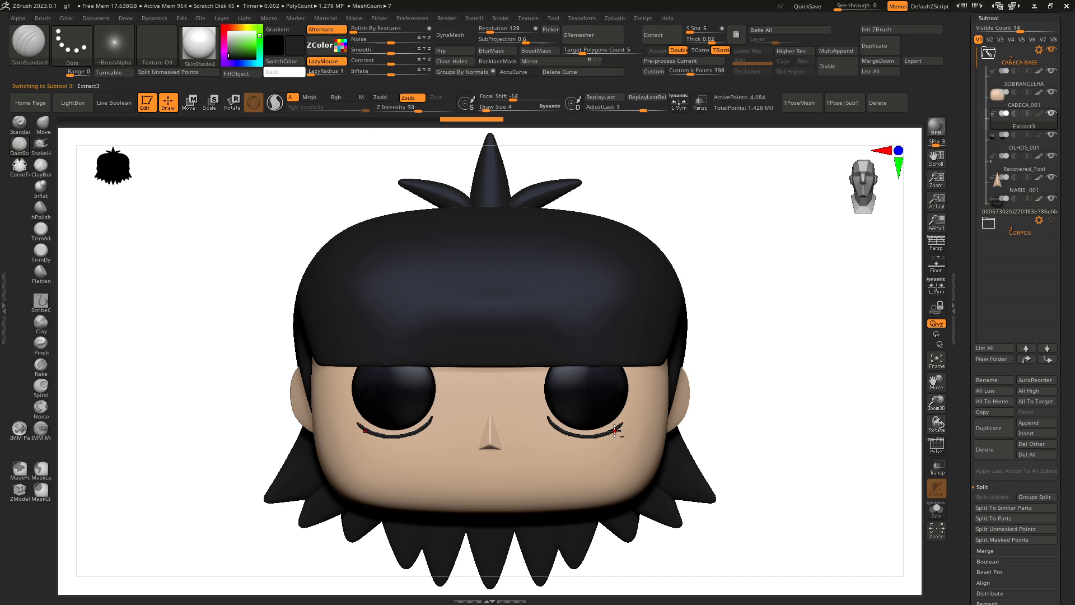
{"action": "mouse_move", "coordinate": [1004, 126]}
{"action": "left_click", "coordinate": [43, 129]}
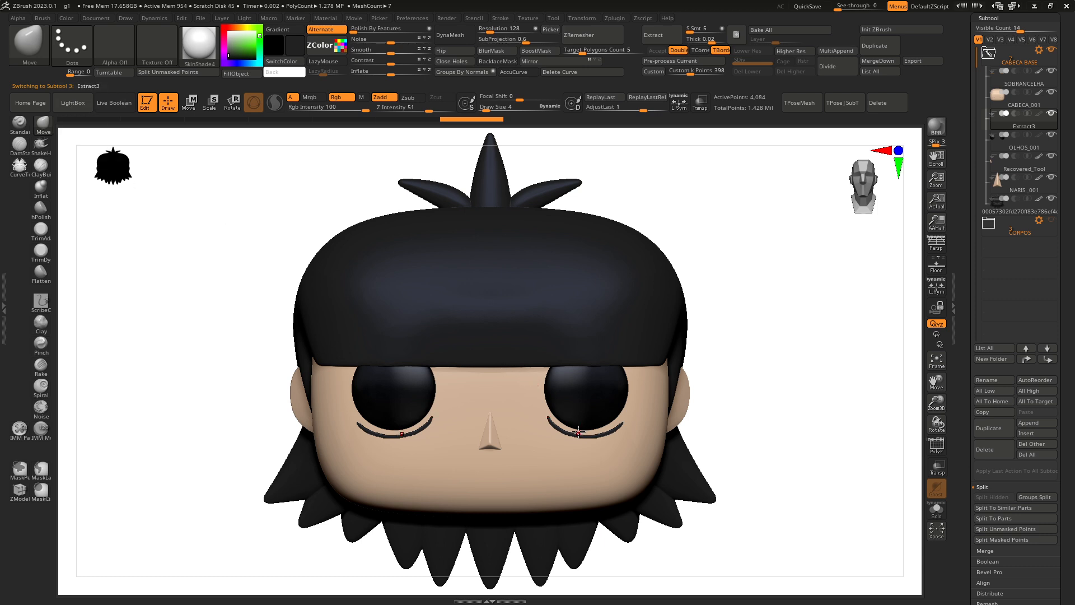
{"action": "key", "text": "bracketright"}
{"action": "key", "text": "bracketright"}
{"action": "key", "text": "bracketright"}
{"action": "key", "text": "bracketright"}
{"action": "key", "text": "bracketright"}
{"action": "key", "text": "bracketright"}
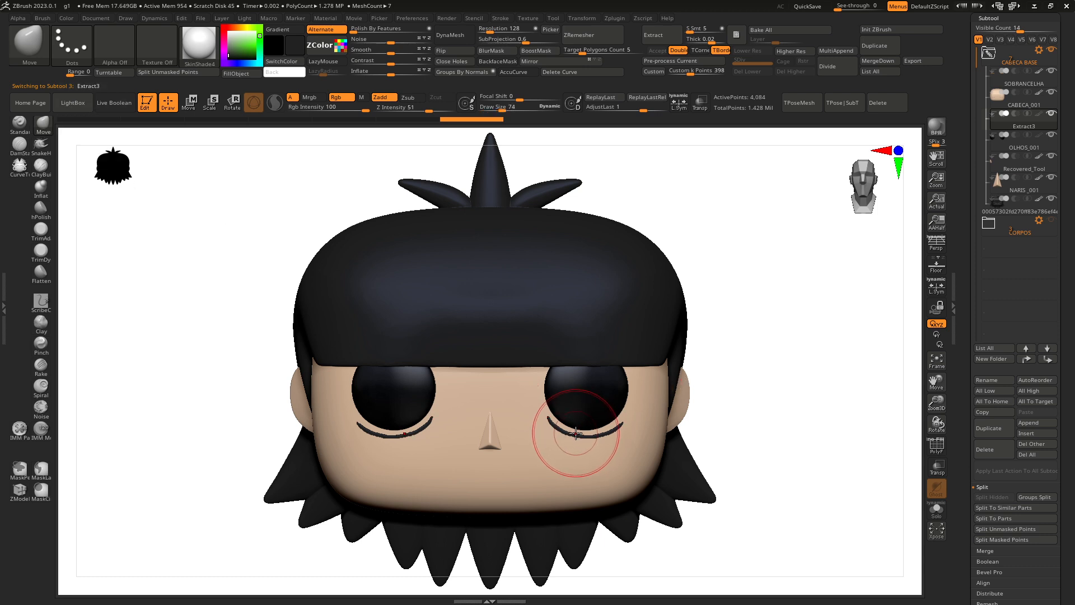
{"action": "left_click_drag", "start_coordinate": [575, 435], "coordinate": [615, 429]}
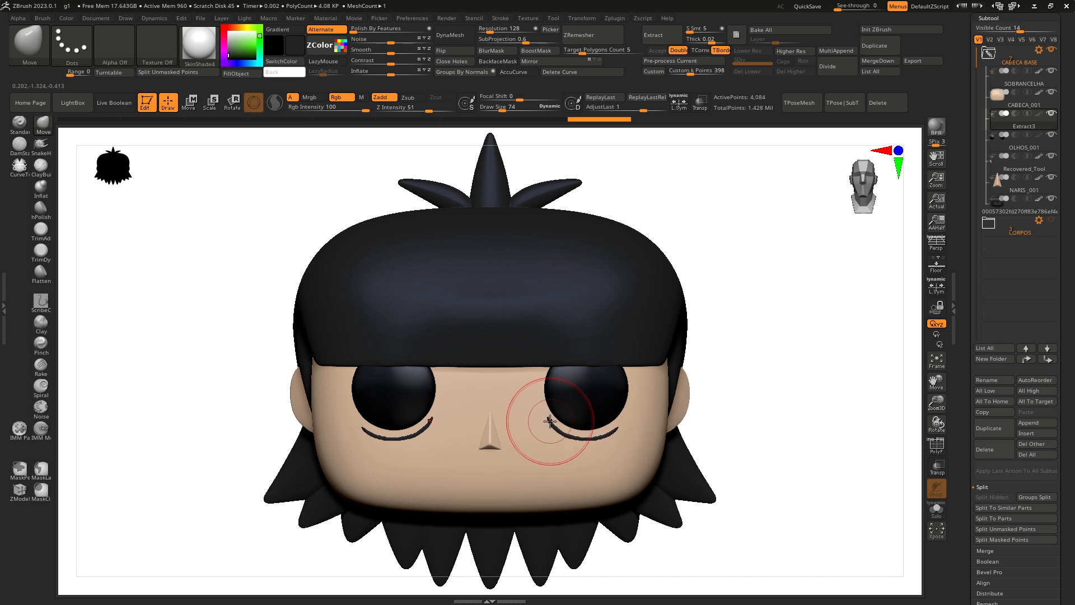
{"action": "left_click_drag", "start_coordinate": [550, 421], "coordinate": [576, 437]}
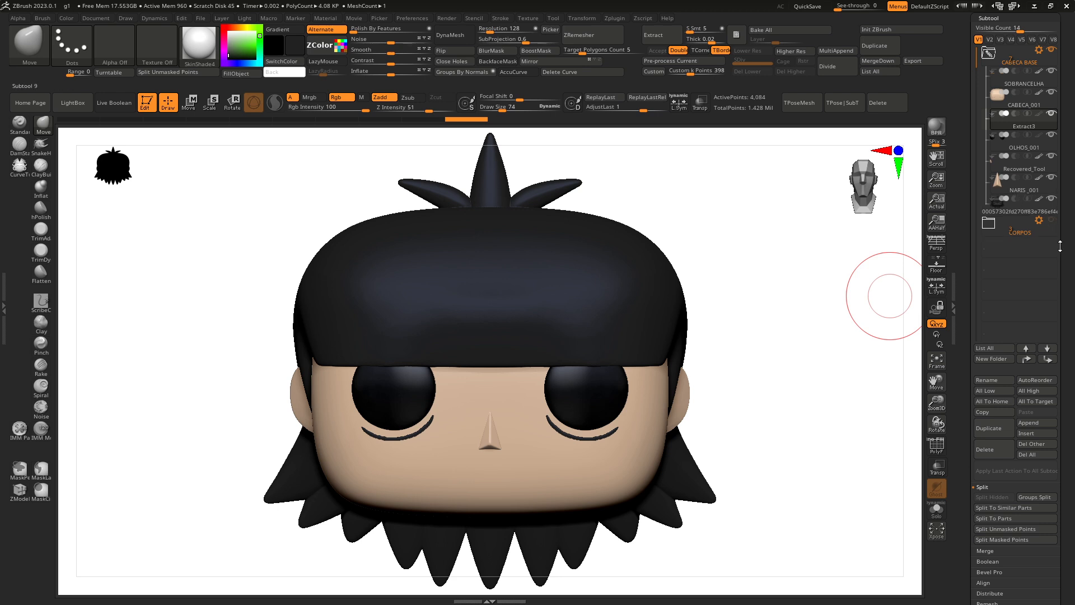
- Show the CORPOS folder, select the clothed body subtool and switch the active color to off-white
{"action": "left_click", "coordinate": [1052, 220]}
{"action": "key", "text": "f"}
{"action": "left_click", "coordinate": [516, 474], "text": "alt"}
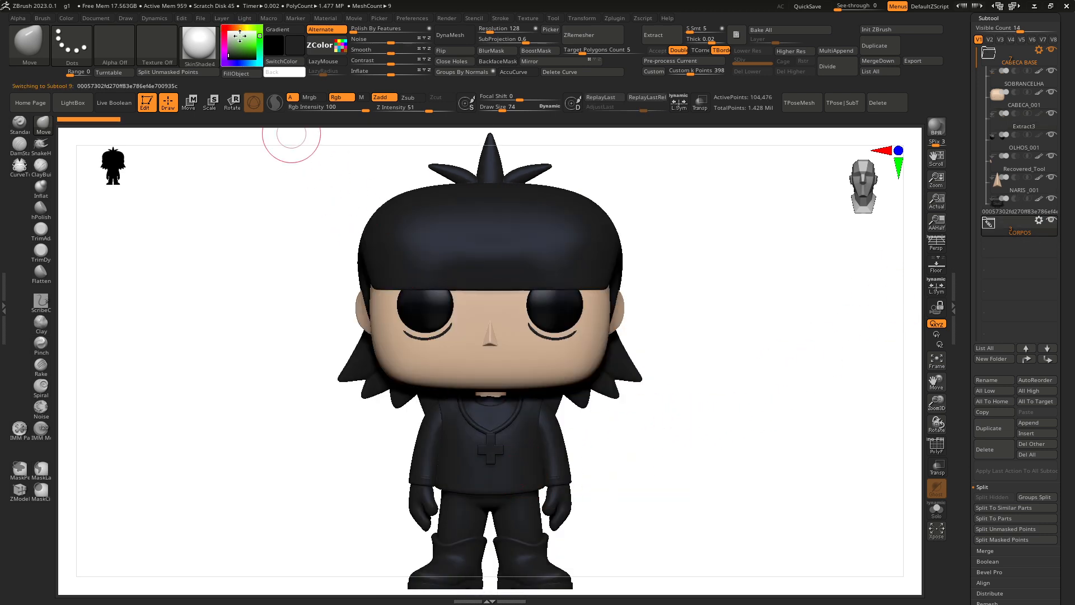
{"action": "left_click", "coordinate": [236, 74]}
{"action": "mouse_move", "coordinate": [738, 440]}
{"action": "left_mouse_down"}
{"action": "mouse_move", "coordinate": [761, 442]}
{"action": "mouse_move", "coordinate": [721, 446]}
{"action": "left_mouse_up"}
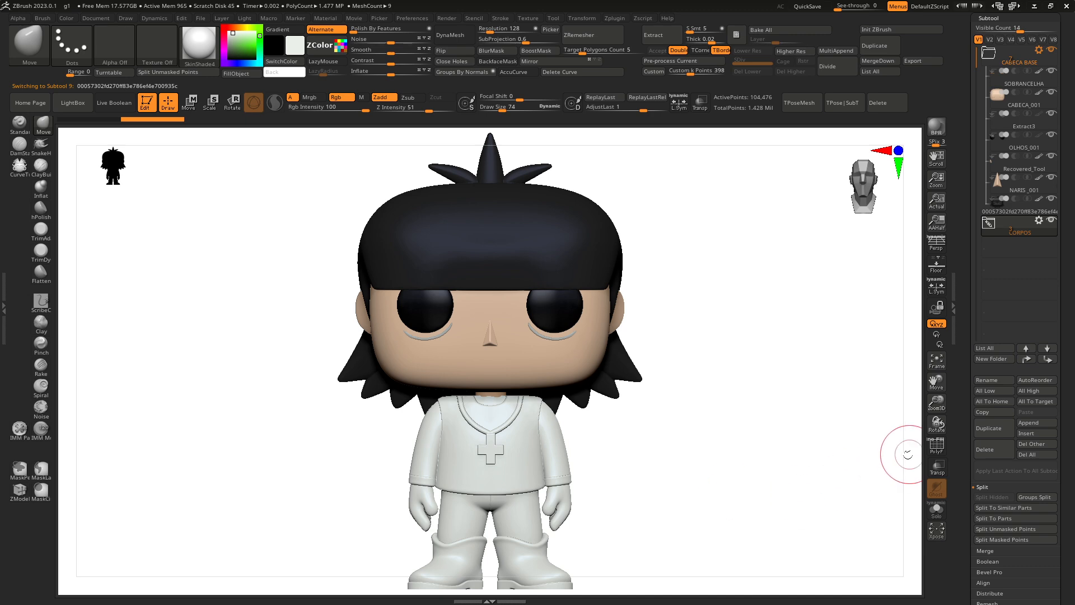
{"action": "left_click_drag", "start_coordinate": [936, 402], "coordinate": [990, 116]}
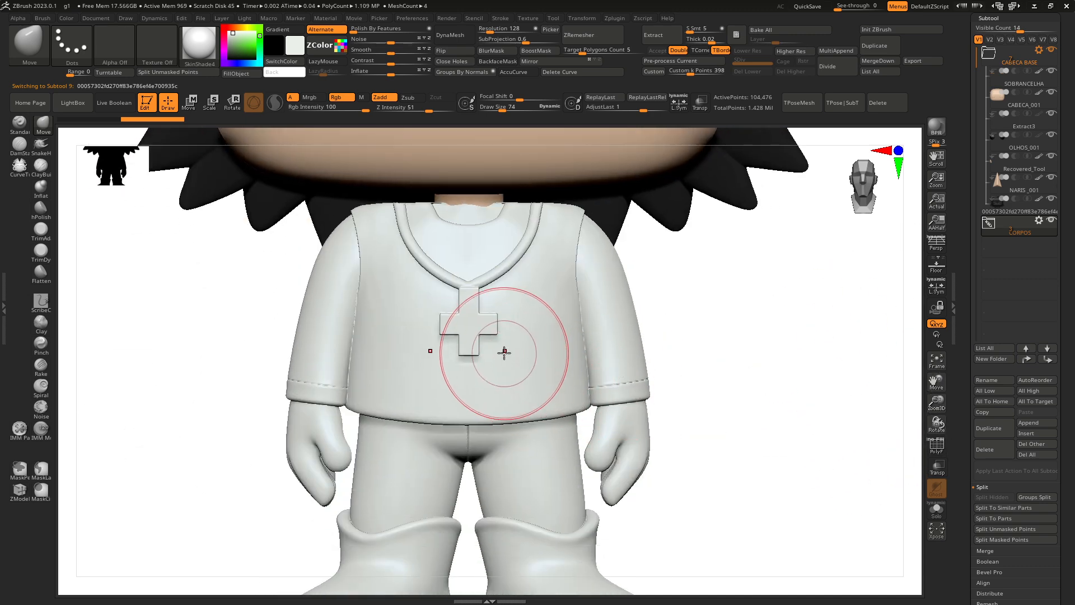
- Expand the CORPOS folder, try pulling the cross pendant's arms down with the Move brush at draw size 38, and undo it
{"action": "key", "text": "bracketright"}
{"action": "key", "text": "bracketright"}
{"action": "key", "text": "bracketright"}
{"action": "key", "text": "bracketright"}
{"action": "key", "text": "bracketright"}
{"action": "key", "text": "bracketright"}
{"action": "key", "text": "bracketright"}
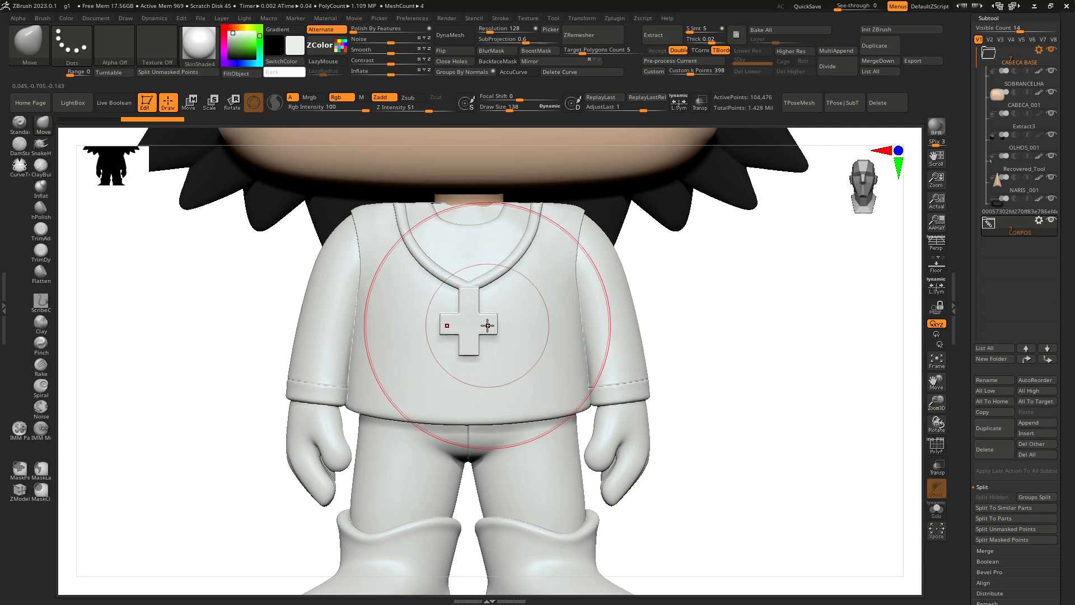
{"action": "key", "text": "bracketleft"}
{"action": "key", "text": "bracketleft"}
{"action": "key", "text": "bracketleft"}
{"action": "key", "text": "bracketleft"}
{"action": "key", "text": "bracketleft"}
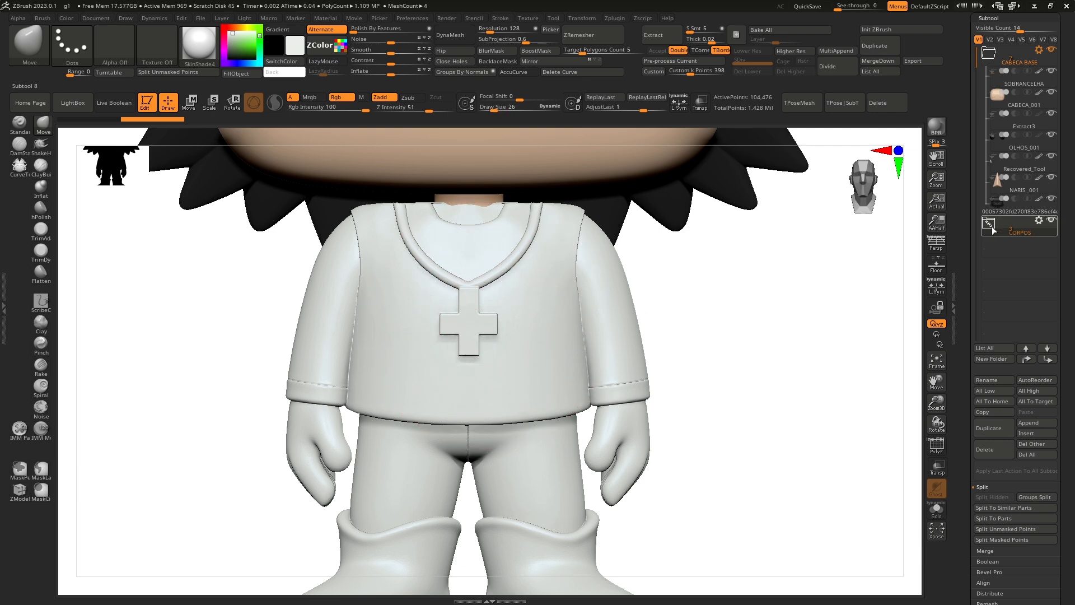
{"action": "left_click", "coordinate": [1000, 228]}
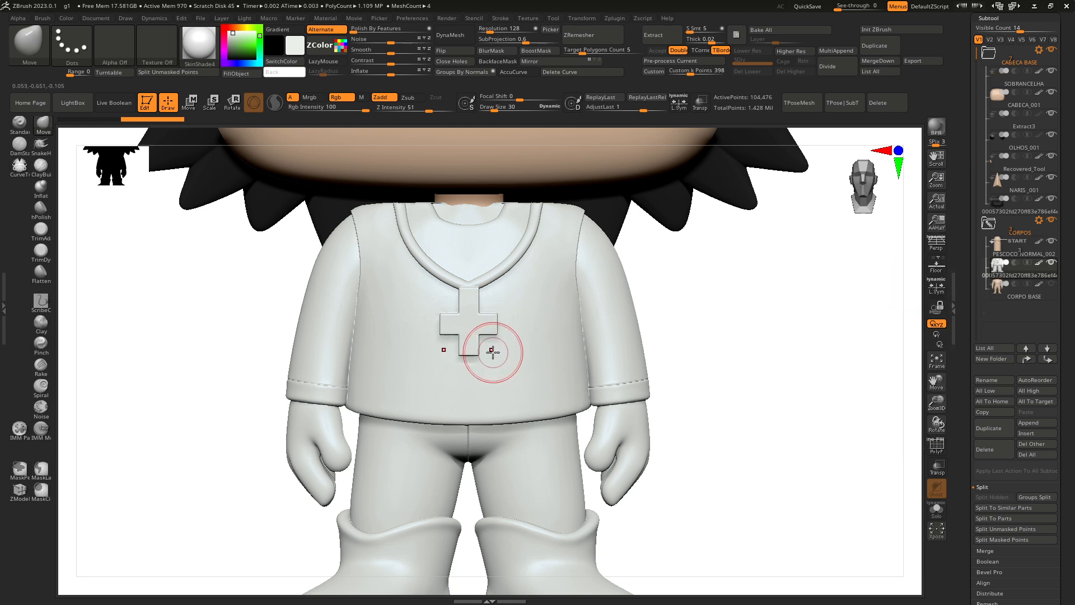
{"action": "key", "text": "bracketright"}
{"action": "left_click_drag", "start_coordinate": [497, 324], "coordinate": [496, 357]}
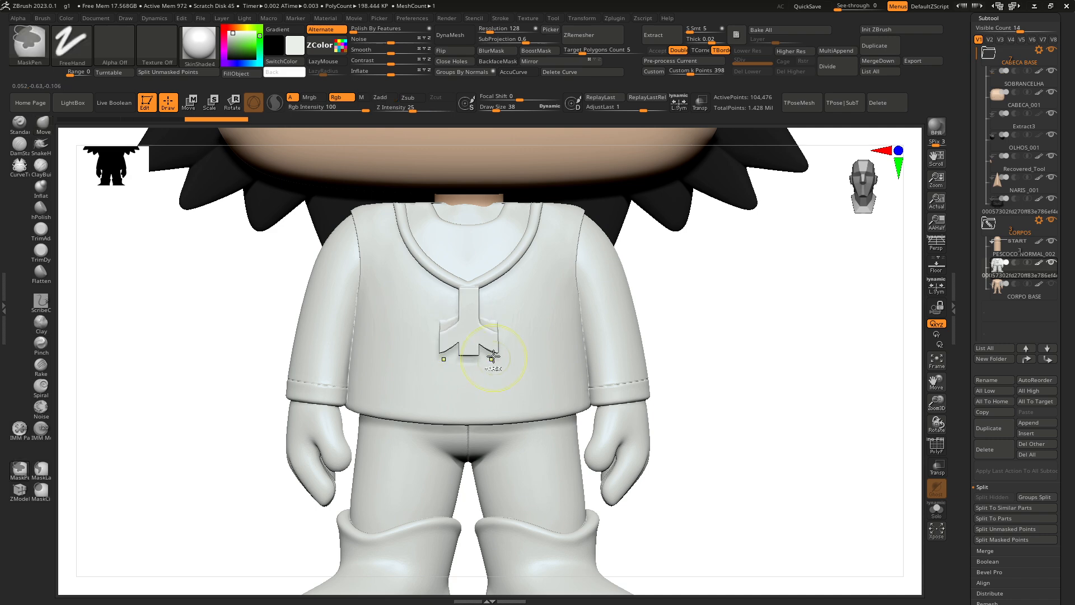
{"action": "key", "text": "ctrl+z"}
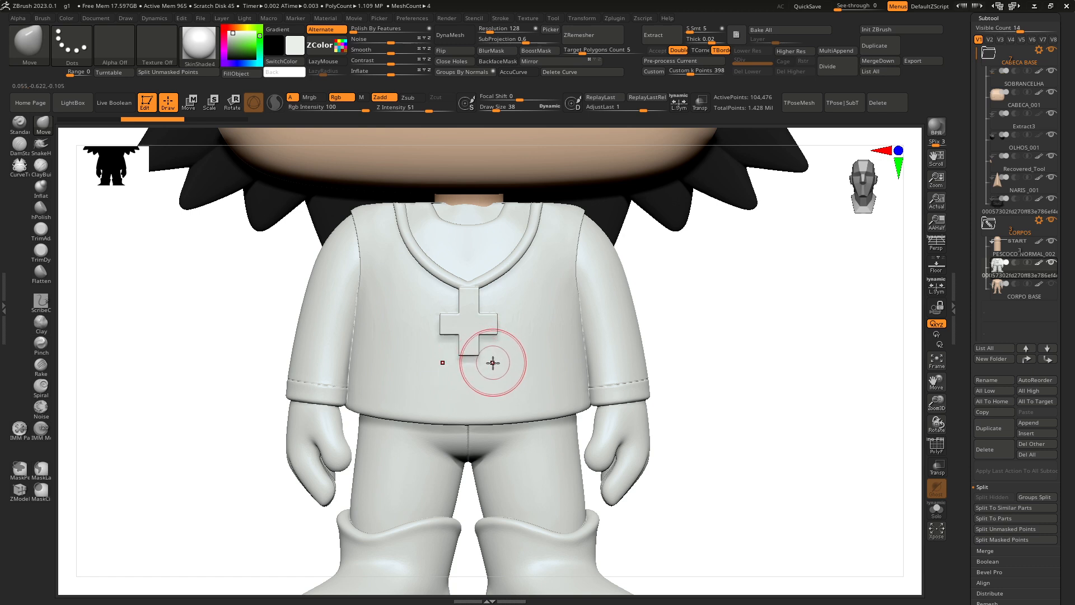
- Paint a mask over the cross pendant on the shirt, trim its lower edge and invert the mask for moving
{"action": "key", "text": "ctrl"}
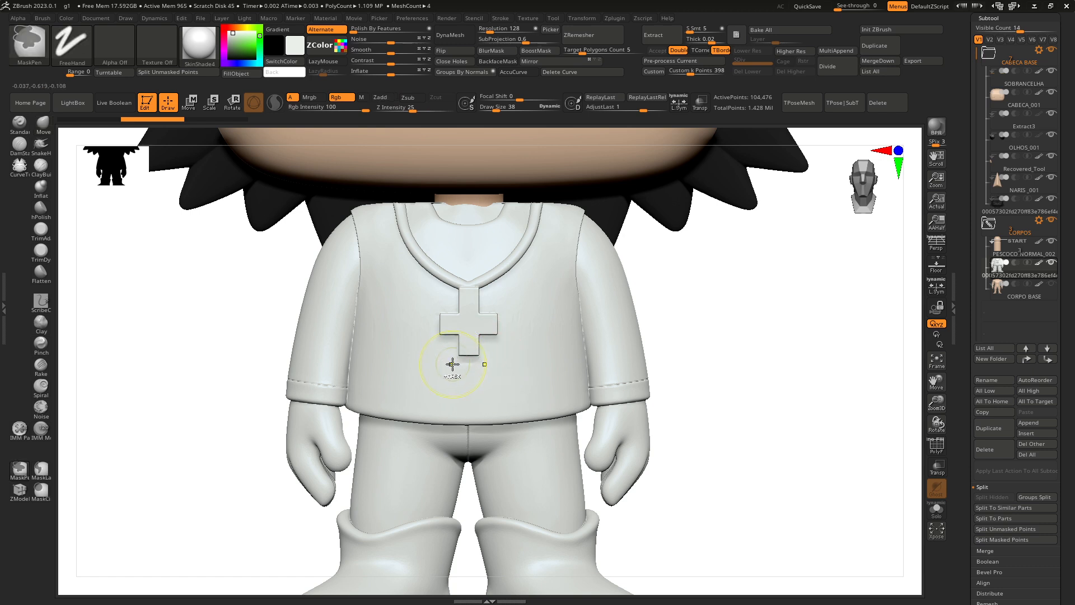
{"action": "mouse_move", "coordinate": [453, 365]}
{"action": "left_mouse_down", "text": "ctrl"}
{"action": "mouse_move", "coordinate": [482, 348]}
{"action": "mouse_move", "coordinate": [472, 310]}
{"action": "left_mouse_up", "text": "ctrl"}
{"action": "mouse_move", "coordinate": [417, 364]}
{"action": "left_mouse_down", "text": "ctrl+alt"}
{"action": "mouse_move", "coordinate": [434, 396]}
{"action": "mouse_move", "coordinate": [468, 395]}
{"action": "left_mouse_up", "text": "ctrl+alt"}
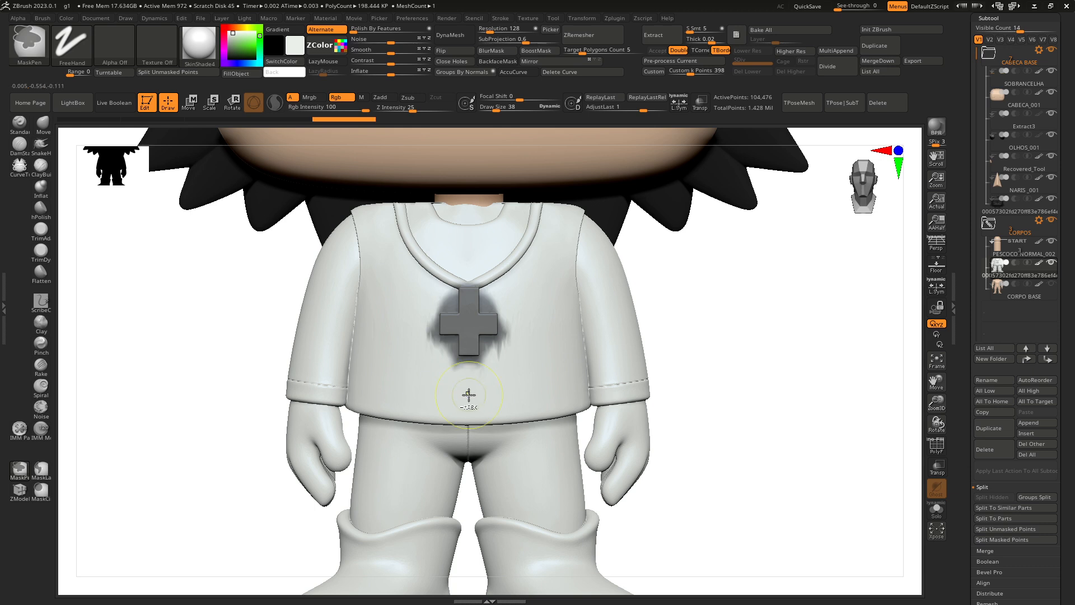
{"action": "key", "text": "ctrl+i"}
{"action": "key", "text": "w"}
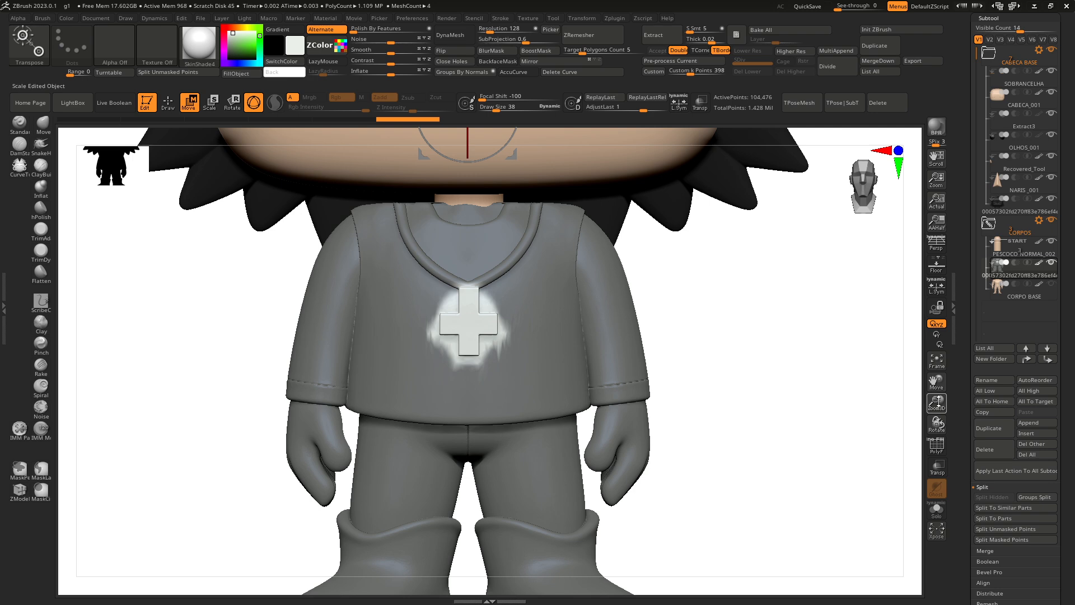
- Try to lower the unmasked cross pendant on the shirt with the Move gizmo, and undo the move
{"action": "left_click_drag", "start_coordinate": [938, 402], "coordinate": [938, 474]}
{"action": "left_click", "coordinate": [511, 201]}
{"action": "left_click", "coordinate": [452, 201]}
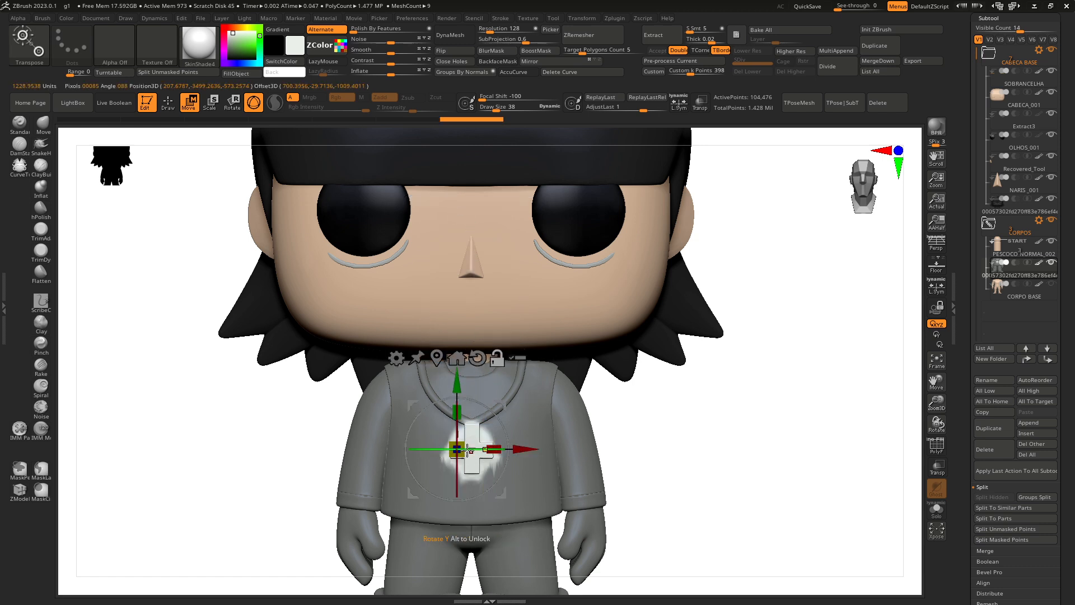
{"action": "left_click_drag", "start_coordinate": [457, 386], "coordinate": [463, 421]}
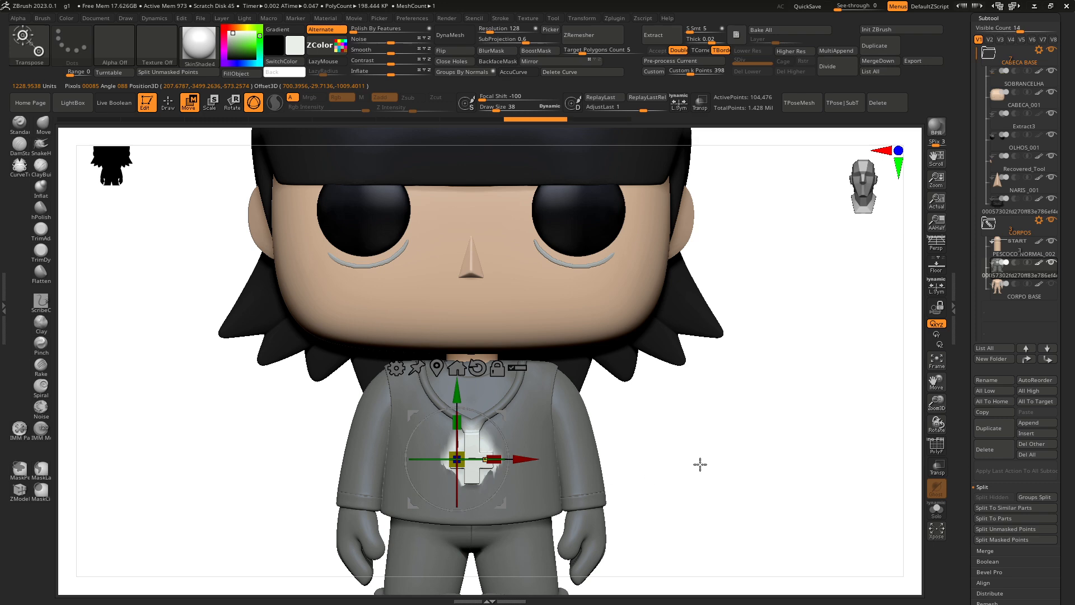
{"action": "key", "text": "ctrl+z"}
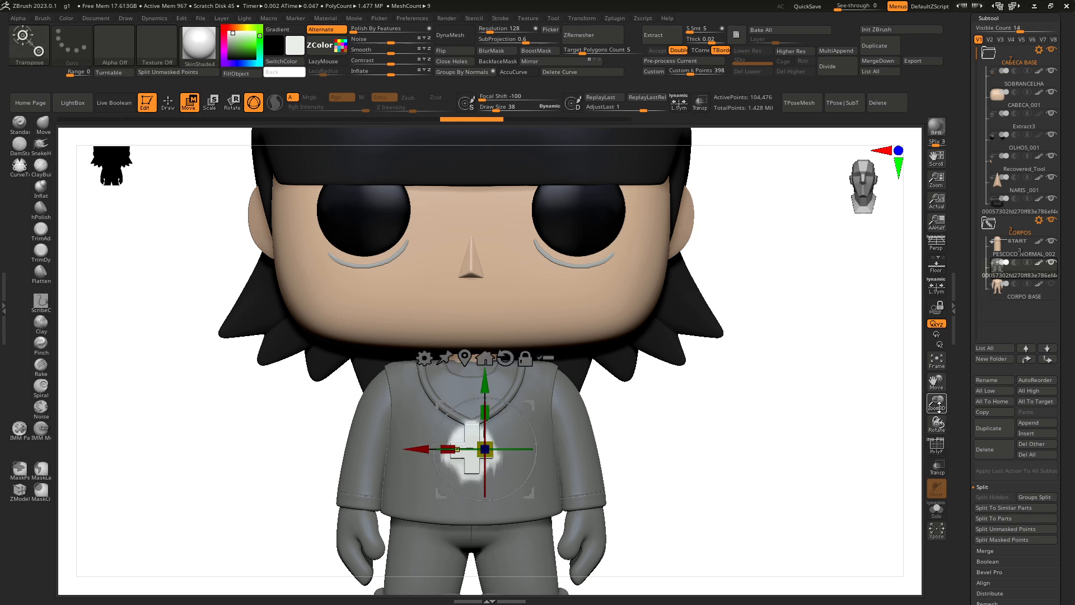
- Clear the mask from the body and remove the stray mask made beside the cross
{"action": "left_click_drag", "start_coordinate": [938, 402], "coordinate": [944, 302]}
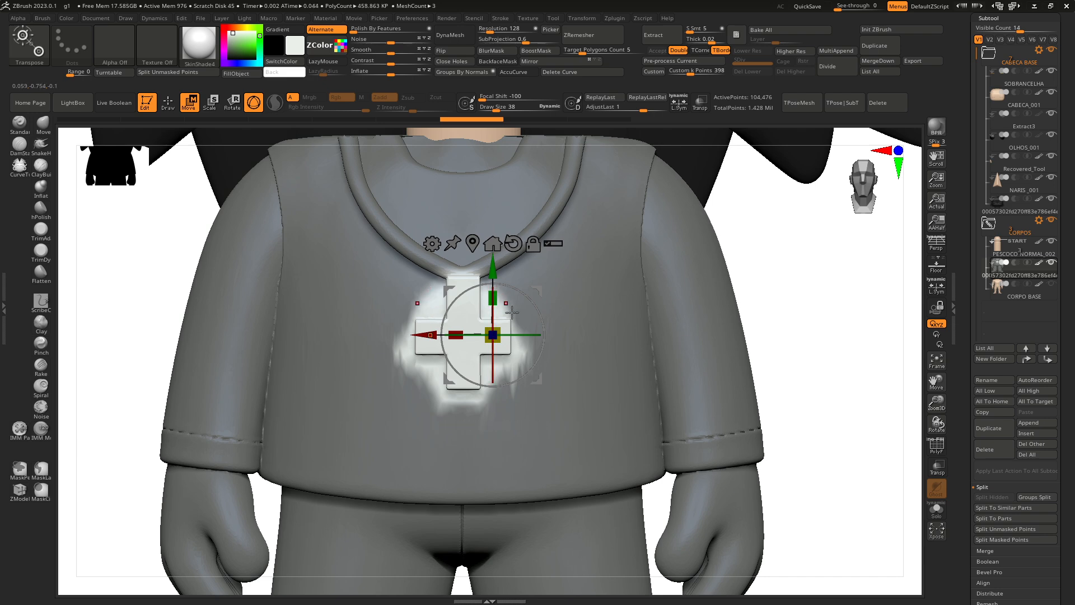
{"action": "left_click_drag", "start_coordinate": [803, 350], "coordinate": [845, 369], "text": "ctrl"}
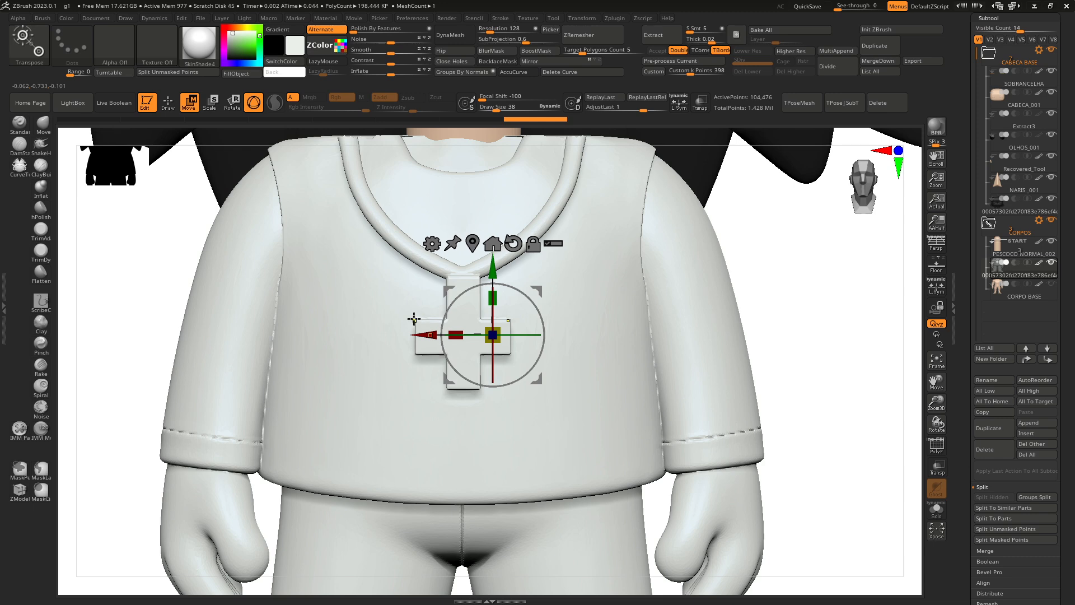
{"action": "left_click_drag", "start_coordinate": [412, 315], "coordinate": [415, 300], "text": "ctrl"}
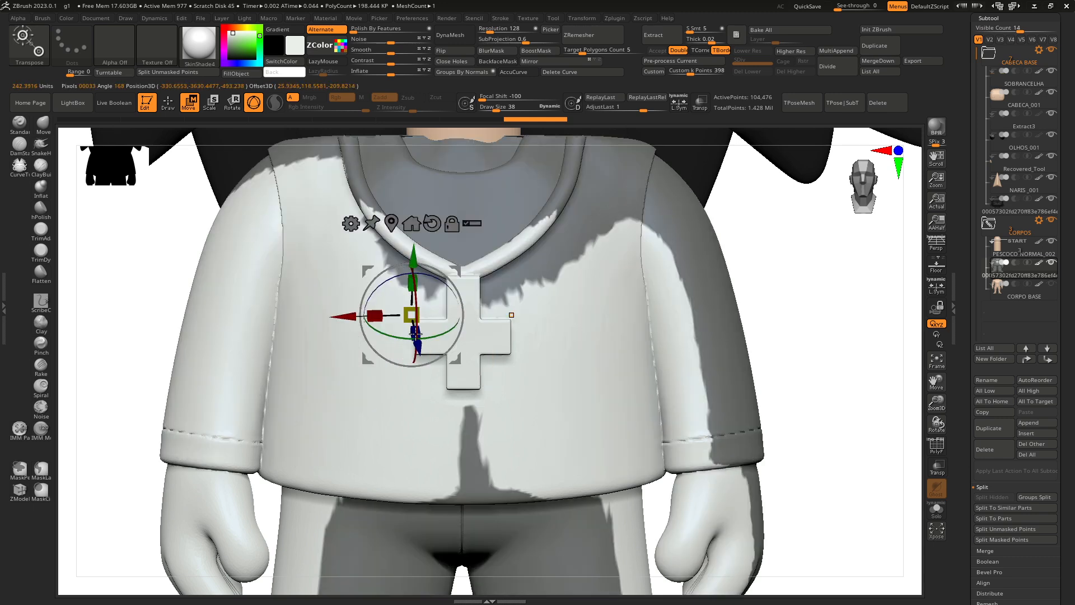
{"action": "key", "text": "ctrl+z"}
{"action": "left_click", "coordinate": [143, 304], "text": "ctrl"}
{"action": "left_click_drag", "start_coordinate": [140, 288], "coordinate": [151, 321], "text": "ctrl"}
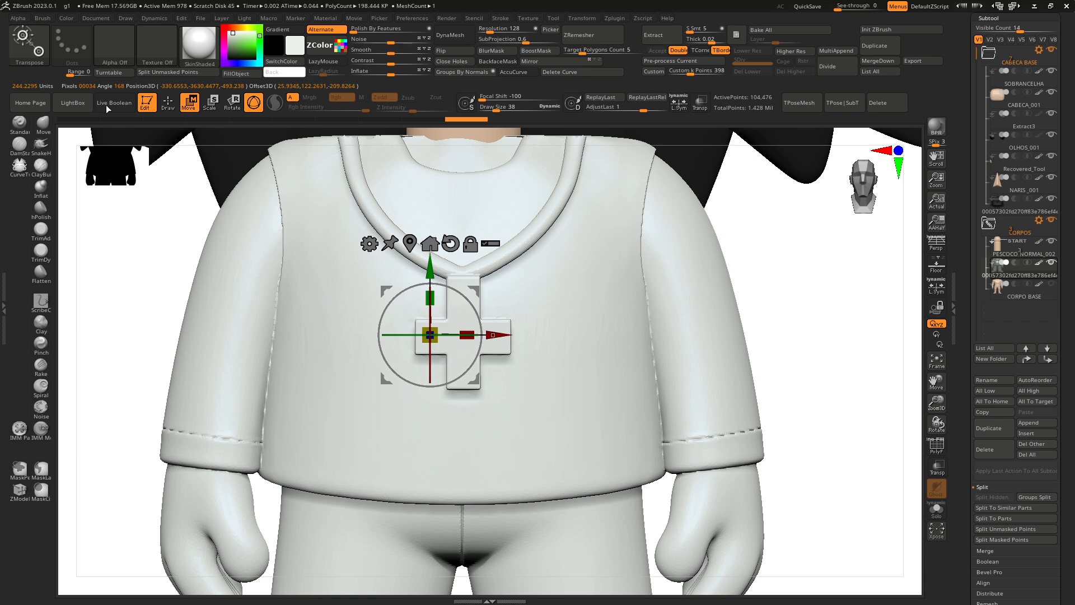
- Mask only the cross pendant's horizontal bar with draw size 22 and invert the mask
{"action": "left_click", "coordinate": [168, 106]}
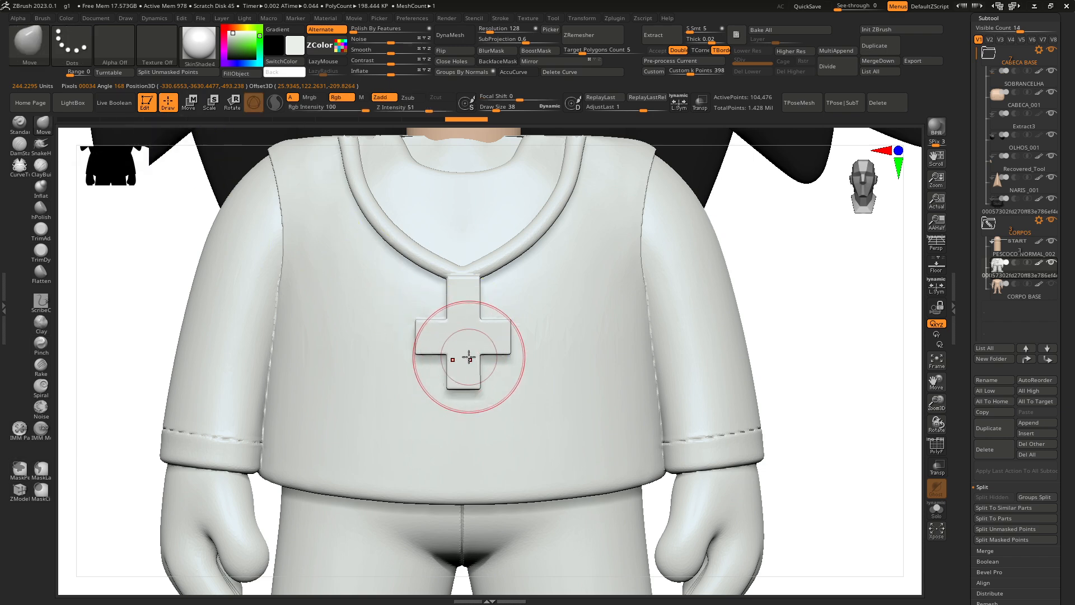
{"action": "key", "text": "bracketleft"}
{"action": "key", "text": "bracketleft"}
{"action": "key", "text": "bracketleft"}
{"action": "key", "text": "bracketleft"}
{"action": "mouse_move", "coordinate": [436, 335]}
{"action": "left_mouse_down", "text": "ctrl"}
{"action": "mouse_move", "coordinate": [471, 341]}
{"action": "mouse_move", "coordinate": [440, 340]}
{"action": "left_mouse_up", "text": "ctrl"}
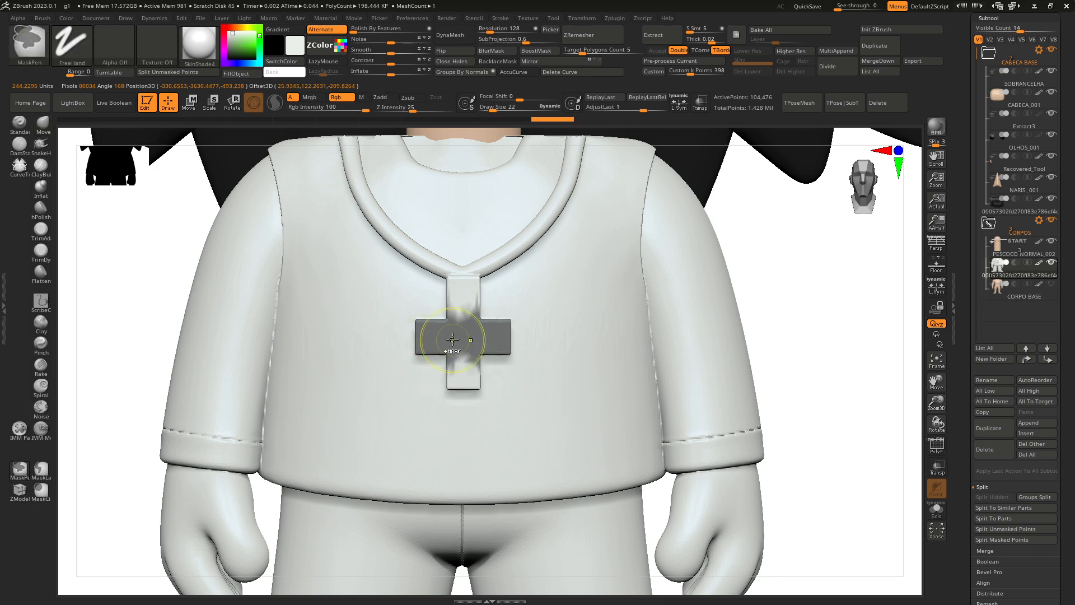
{"action": "key", "text": "ctrl+i"}
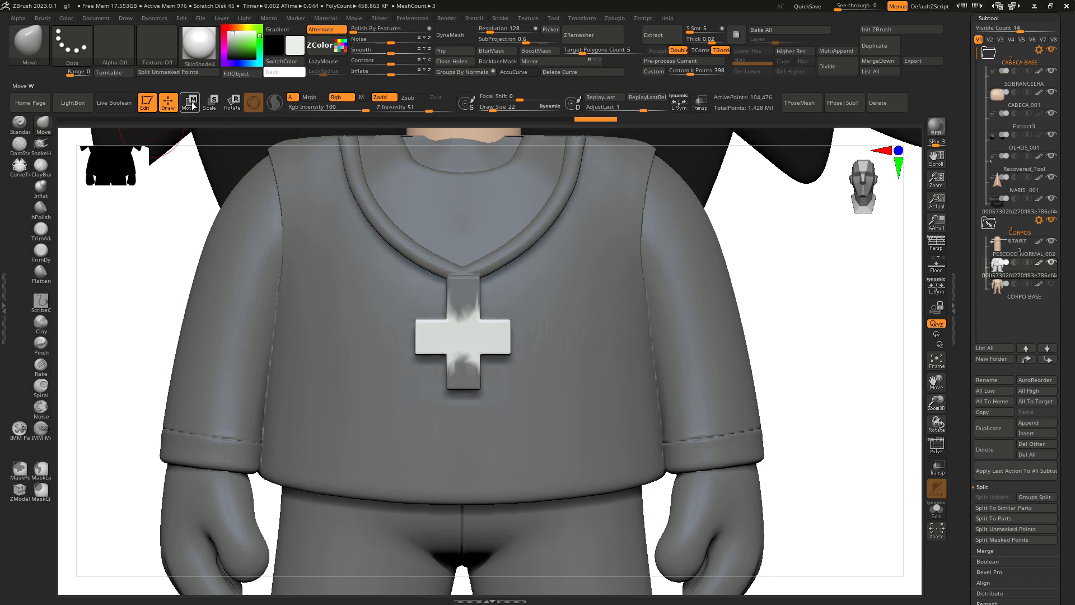
- Try to move the cross's horizontal bar with the gizmo, undo it and clear all masking from the body
{"action": "left_click", "coordinate": [190, 103]}
{"action": "left_click_drag", "start_coordinate": [430, 272], "coordinate": [430, 272]}
{"action": "key", "text": "ctrl+z"}
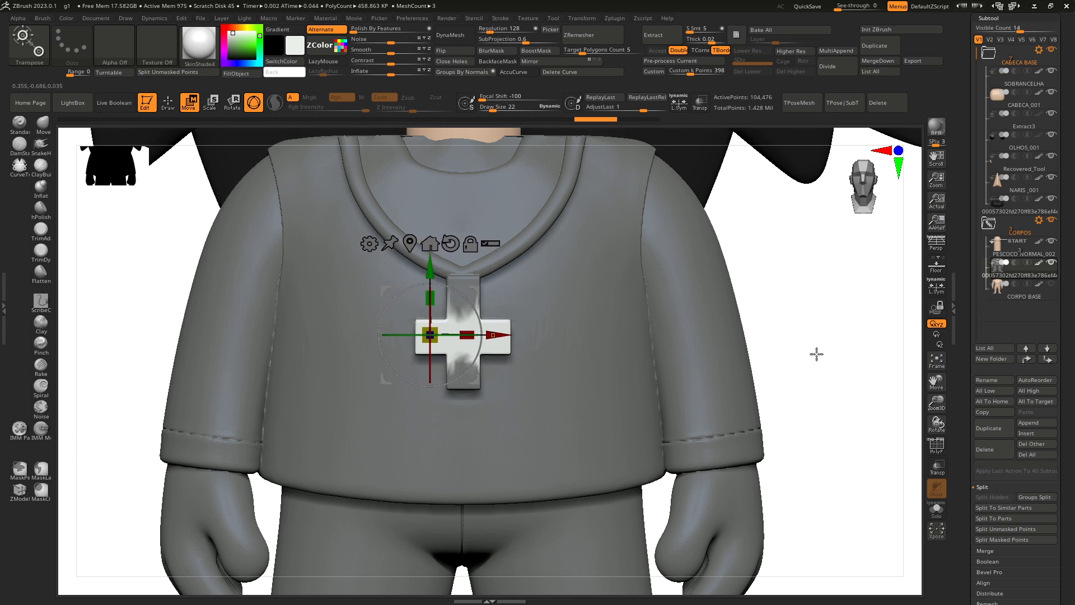
{"action": "mouse_move", "coordinate": [807, 338]}
{"action": "left_mouse_down"}
{"action": "mouse_move", "coordinate": [824, 364]}
{"action": "mouse_move", "coordinate": [827, 318]}
{"action": "left_mouse_up"}
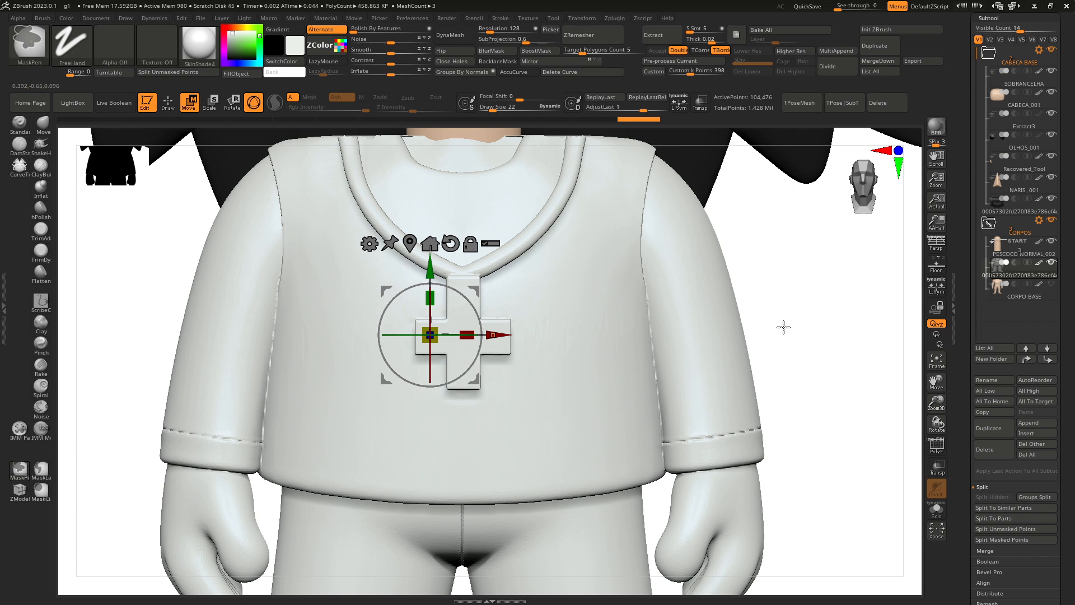
{"action": "mouse_move", "coordinate": [783, 327]}
{"action": "left_mouse_down", "text": "ctrl"}
{"action": "mouse_move", "coordinate": [329, 373]}
{"action": "mouse_move", "coordinate": [104, 358]}
{"action": "left_mouse_up", "text": "ctrl"}
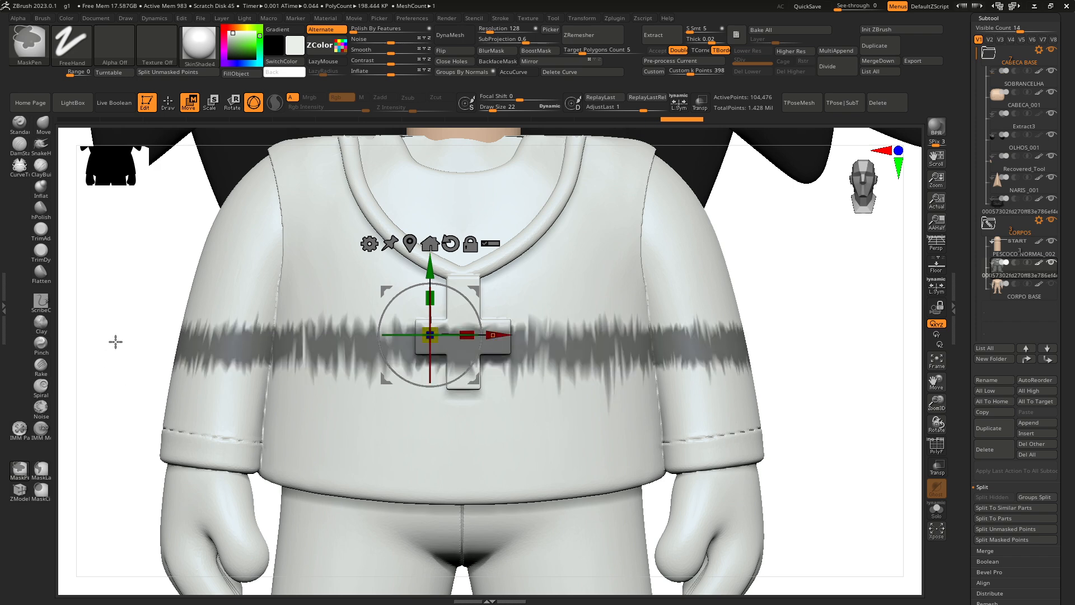
{"action": "left_click", "coordinate": [126, 303], "text": "ctrl"}
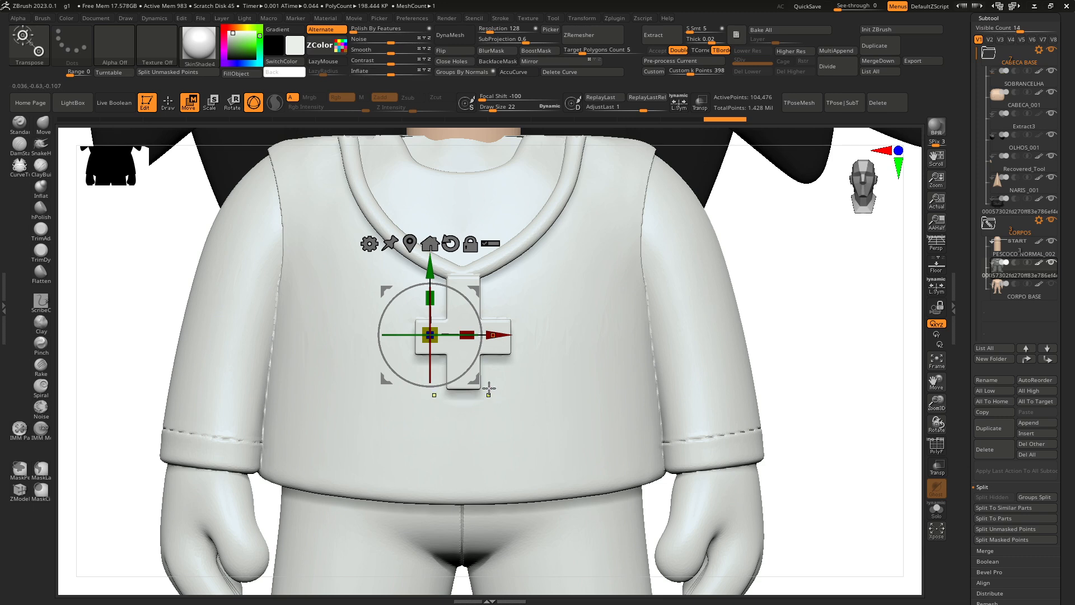
- Try to pull the cross's horizontal bar lower with the Move brush at draw size 46, and undo the strokes
{"action": "left_click_drag", "start_coordinate": [513, 316], "coordinate": [494, 330], "text": "ctrl"}
{"action": "left_click", "coordinate": [47, 125]}
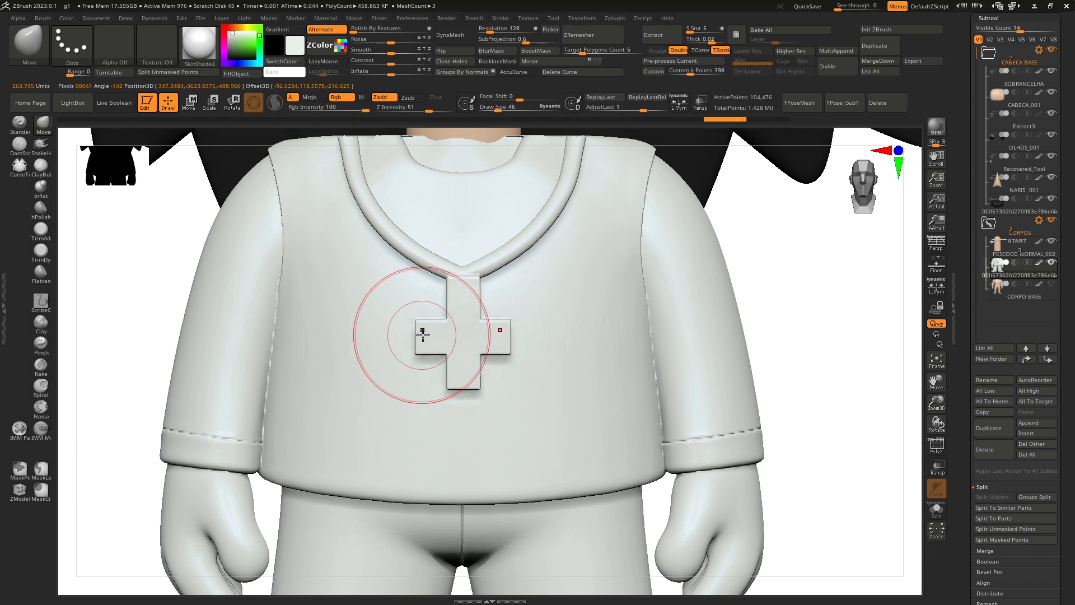
{"action": "left_click_drag", "start_coordinate": [423, 335], "coordinate": [430, 364]}
{"action": "key", "text": "ctrl+z"}
{"action": "key", "text": "ctrl+z"}
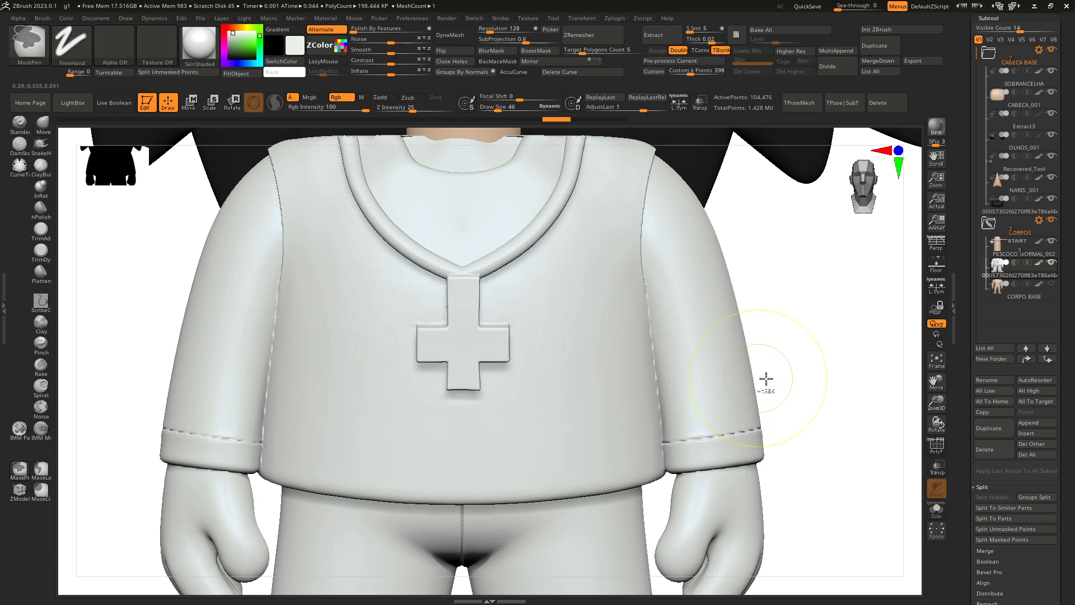
- Mask the cross pendant from the side of the body and invert the mask so only the cross stays editable
{"action": "left_click_drag", "start_coordinate": [799, 377], "coordinate": [886, 382]}
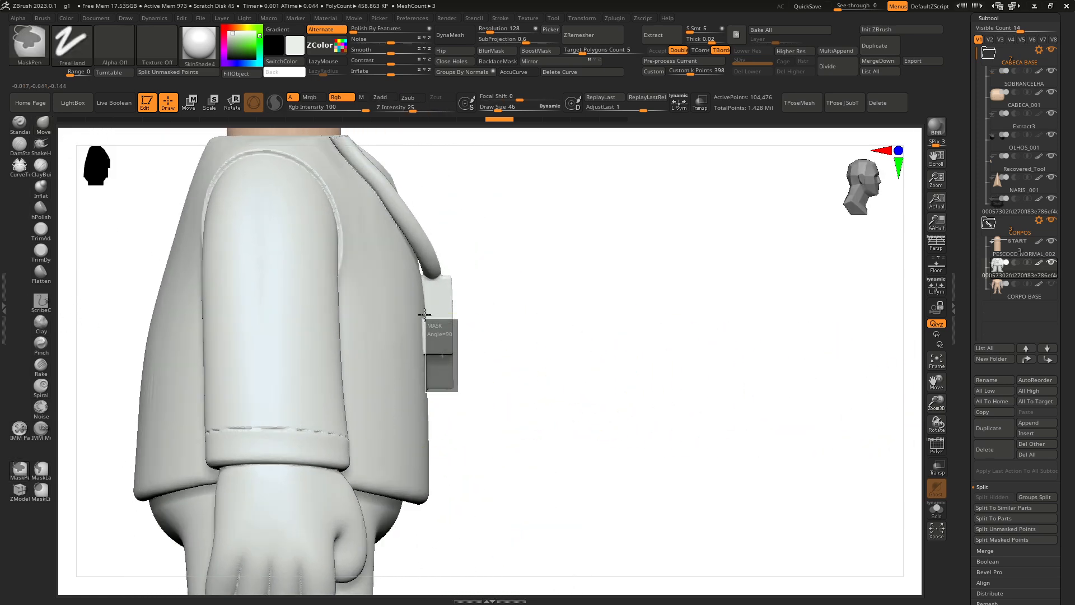
{"action": "left_click_drag", "start_coordinate": [424, 315], "coordinate": [420, 273]}
{"action": "left_click_drag", "start_coordinate": [538, 293], "coordinate": [555, 310]}
{"action": "key", "text": "ctrl+i"}
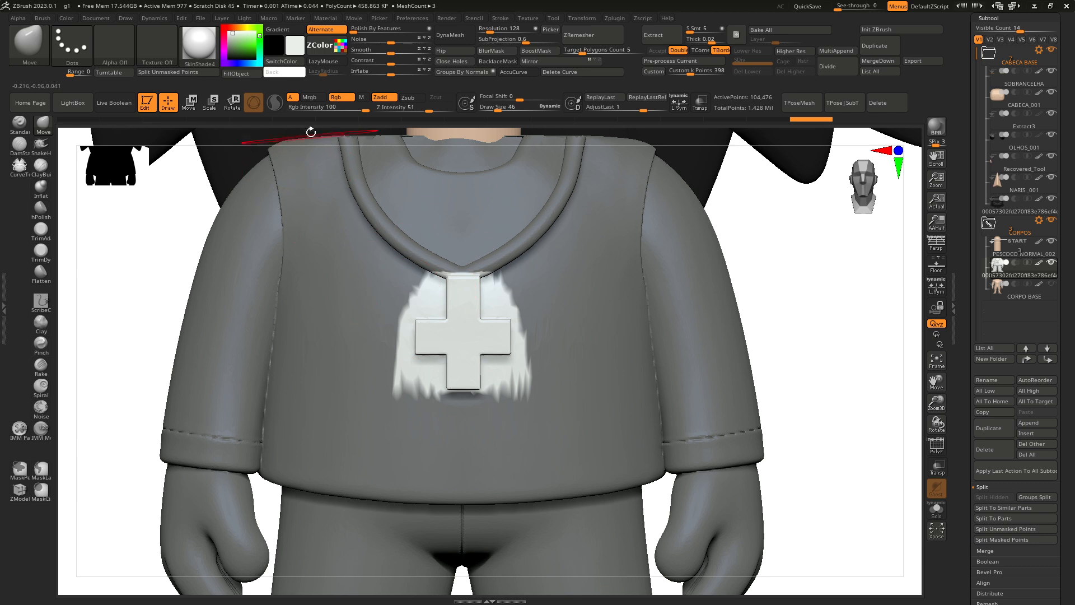
- Centre the gizmo on the unmasked cross, try to adjust its shape and clear the body's masking
{"action": "left_click", "coordinate": [190, 103]}
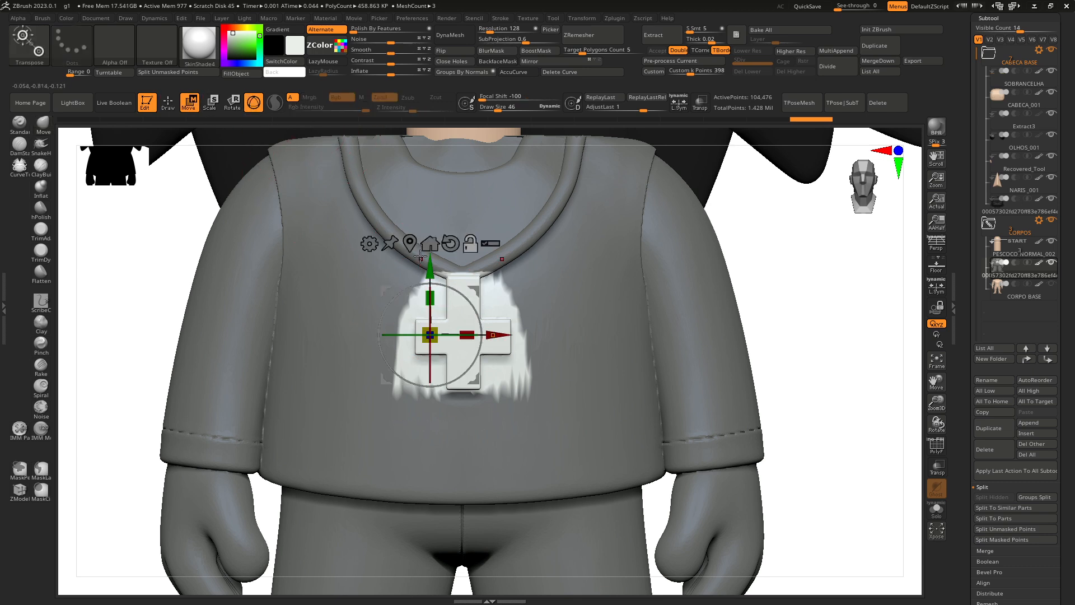
{"action": "left_click", "coordinate": [411, 238]}
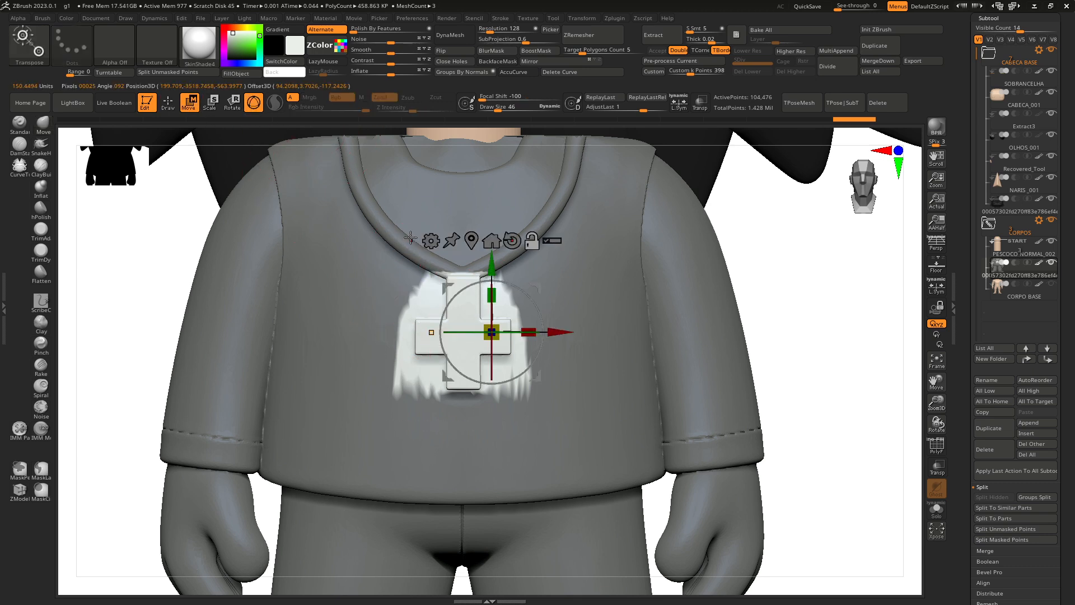
{"action": "left_click", "coordinate": [471, 241]}
{"action": "left_click_drag", "start_coordinate": [470, 305], "coordinate": [468, 305]}
{"action": "left_click_drag", "start_coordinate": [804, 324], "coordinate": [863, 367], "text": "ctrl"}
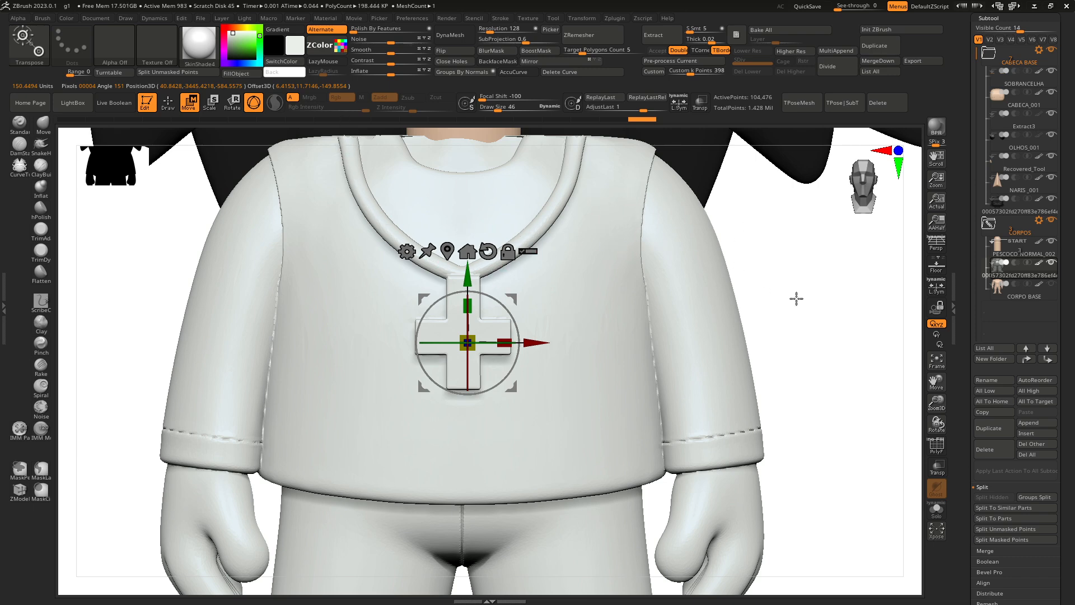
- Lower the upper edge of the cross's horizontal bar on both sides using the Move brush at draw size 26
{"action": "left_click_drag", "start_coordinate": [796, 298], "coordinate": [809, 345]}
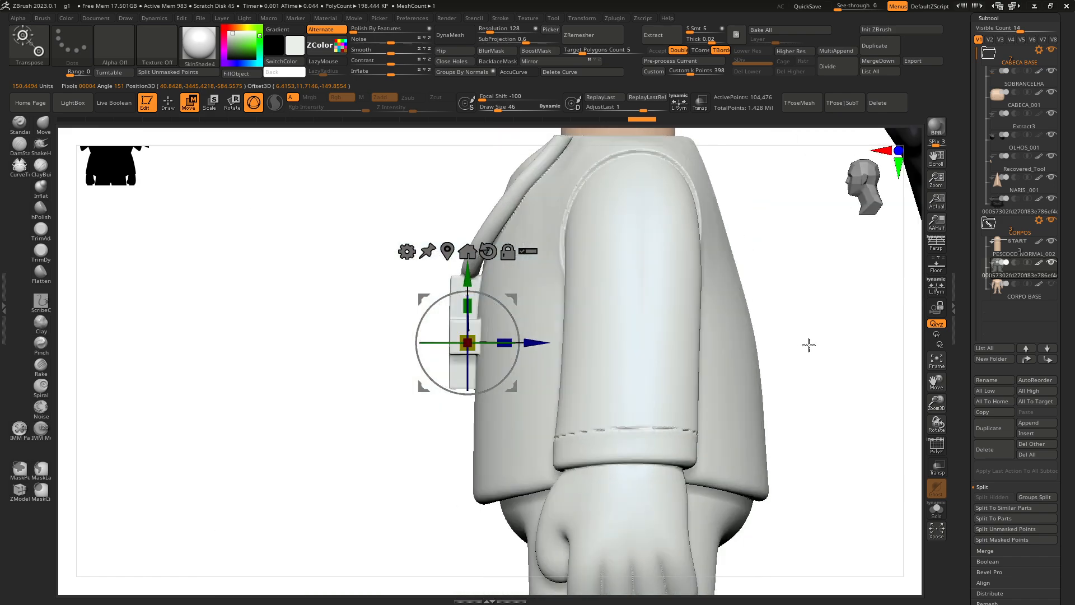
{"action": "left_click_drag", "start_coordinate": [346, 408], "coordinate": [371, 425], "text": "shift"}
{"action": "left_click", "coordinate": [47, 134]}
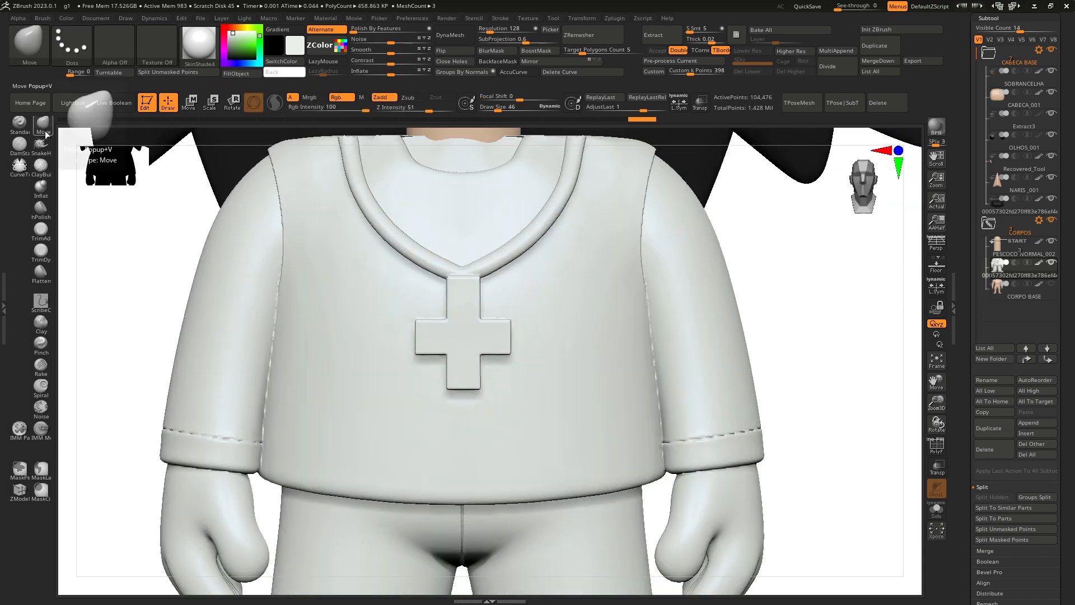
{"action": "key", "text": "bracketleft"}
{"action": "key", "text": "bracketleft"}
{"action": "key", "text": "bracketleft"}
{"action": "key", "text": "bracketleft"}
{"action": "key", "text": "bracketleft"}
{"action": "key", "text": "bracketleft"}
{"action": "key", "text": "bracketleft"}
{"action": "key", "text": "bracketleft"}
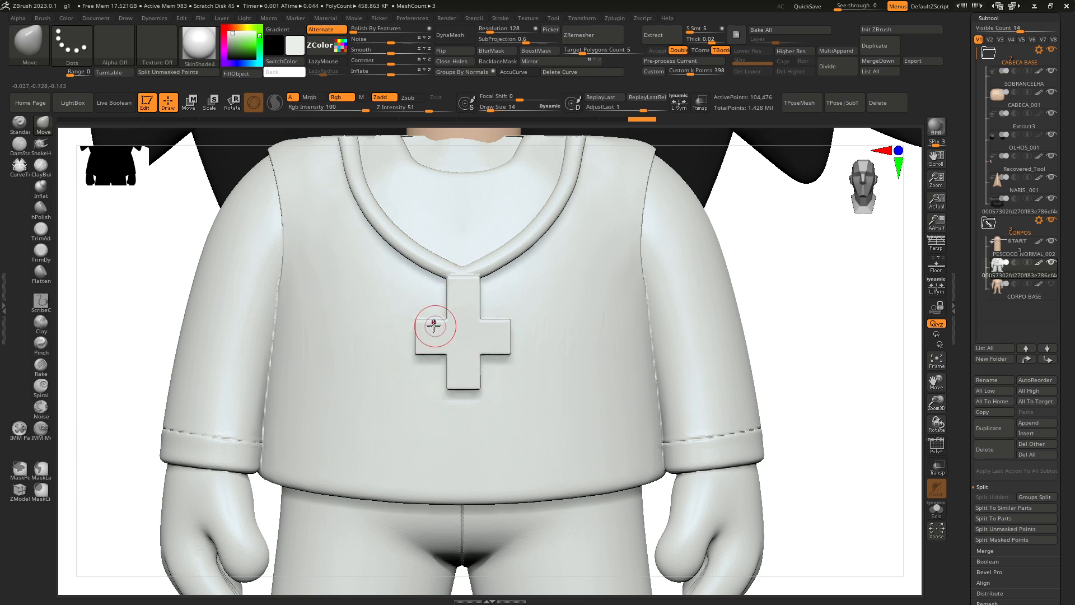
{"action": "key", "text": "bracketright"}
{"action": "key", "text": "bracketright"}
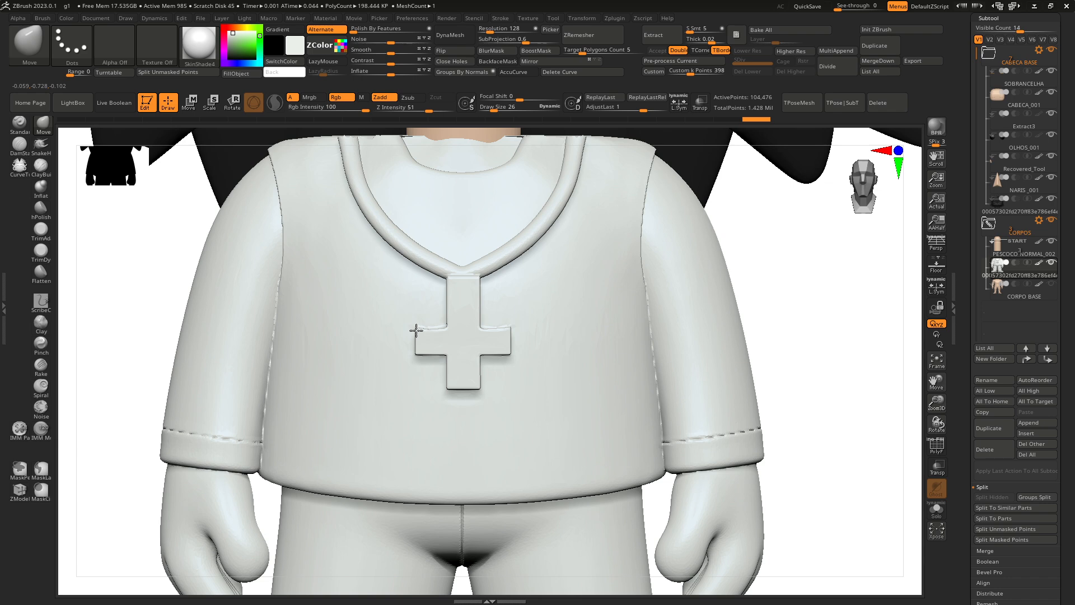
{"action": "left_click_drag", "start_coordinate": [416, 331], "coordinate": [418, 331]}
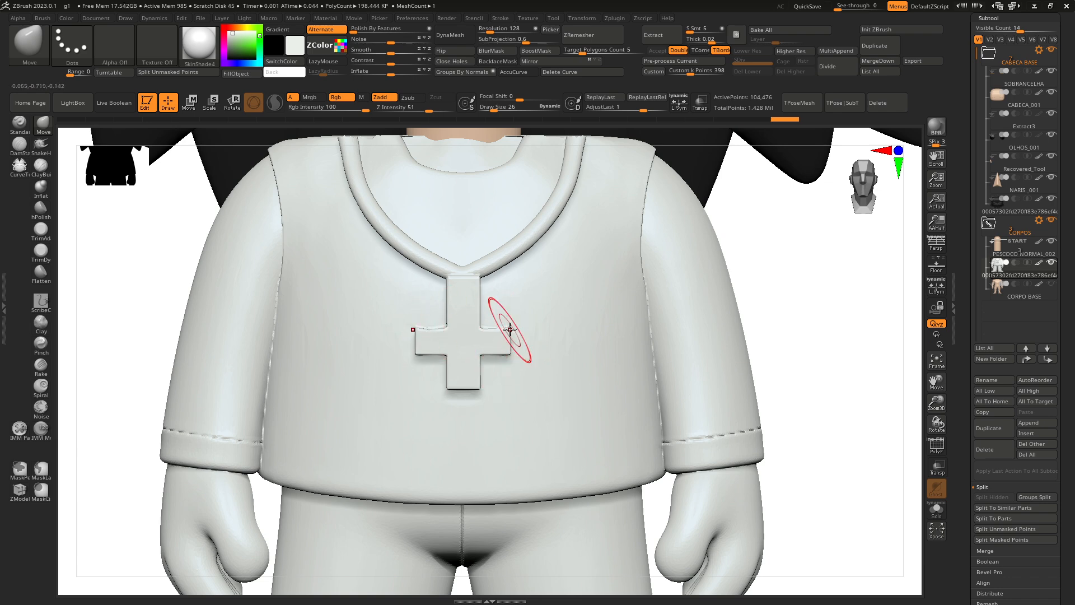
{"action": "left_click_drag", "start_coordinate": [510, 333], "coordinate": [510, 332]}
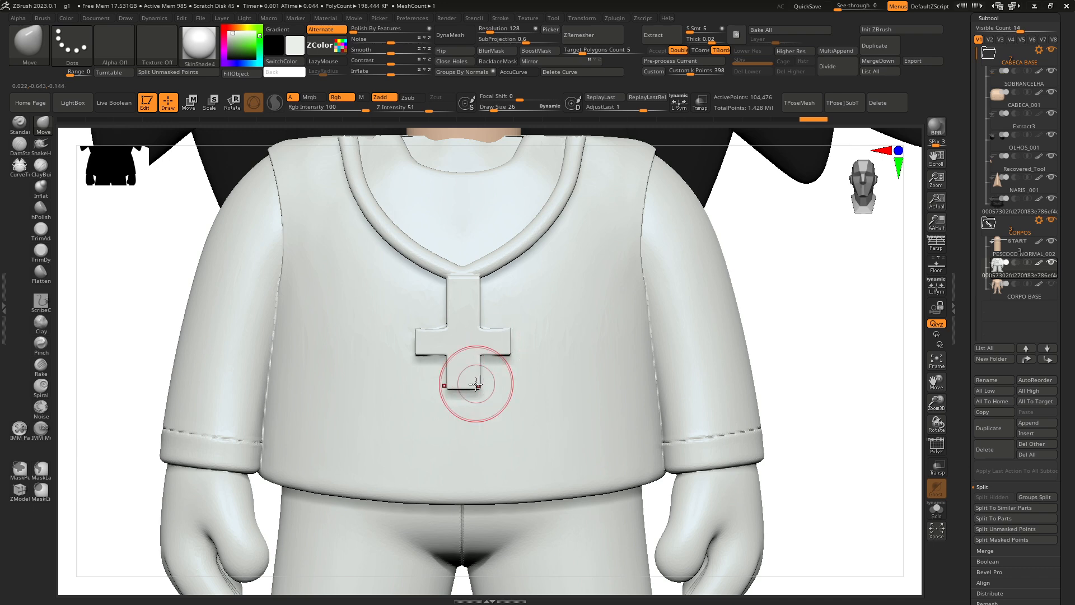
- Shorten and narrow the cross's lower arm and slim its upper arm with the Move brush
{"action": "left_click_drag", "start_coordinate": [475, 386], "coordinate": [477, 373]}
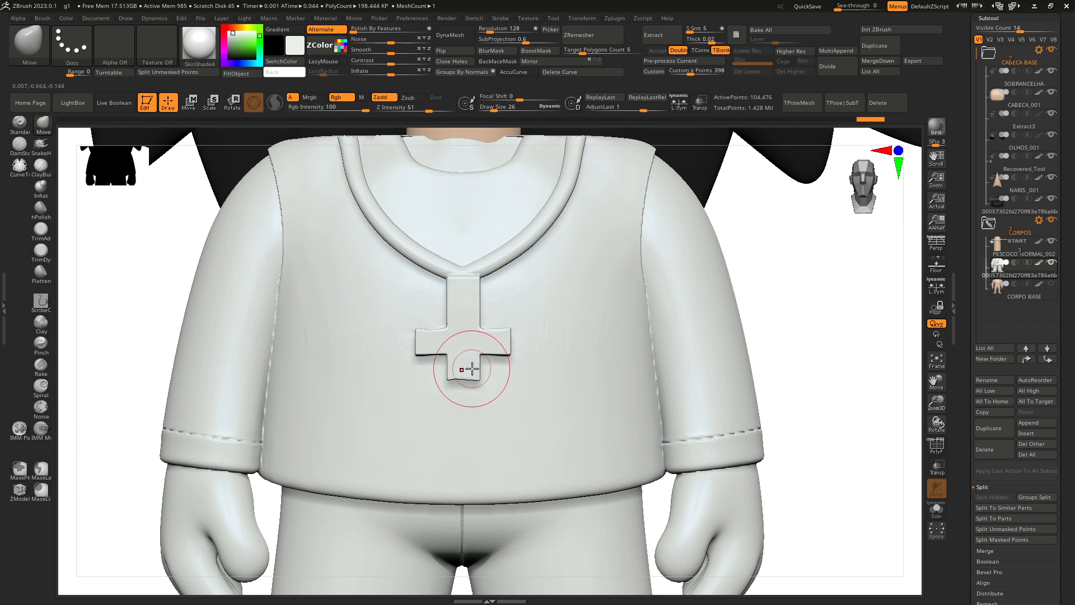
{"action": "left_click_drag", "start_coordinate": [477, 364], "coordinate": [460, 363]}
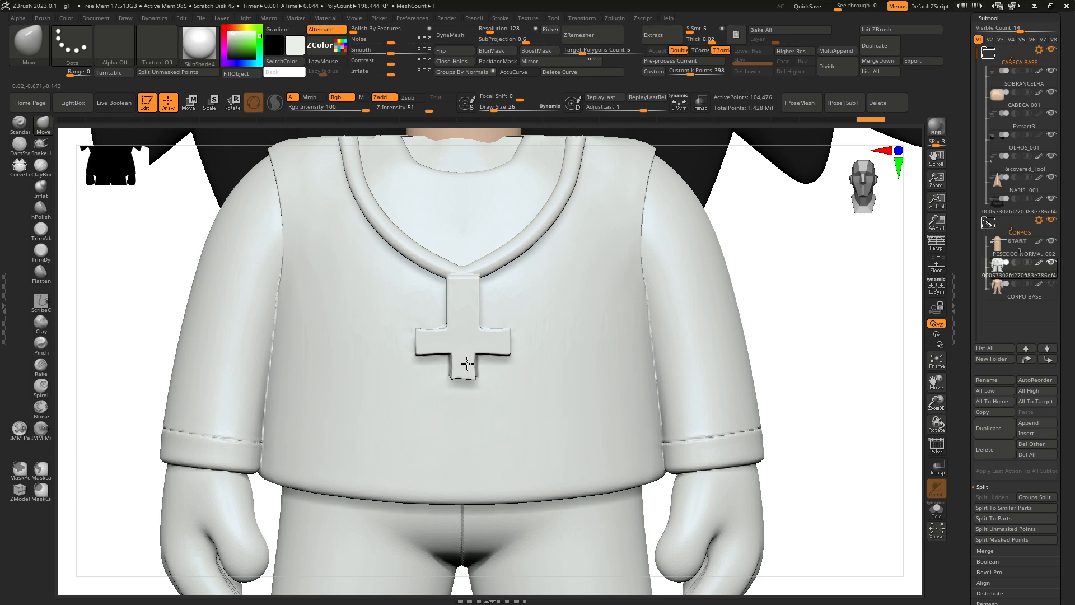
{"action": "key", "text": "ctrl+z"}
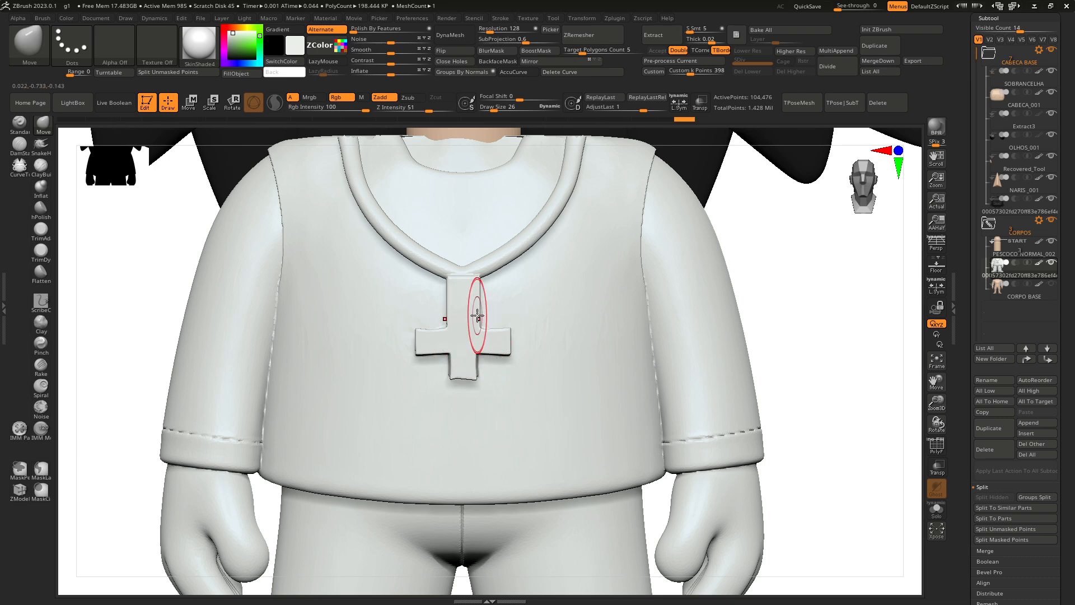
{"action": "left_click_drag", "start_coordinate": [479, 295], "coordinate": [477, 290]}
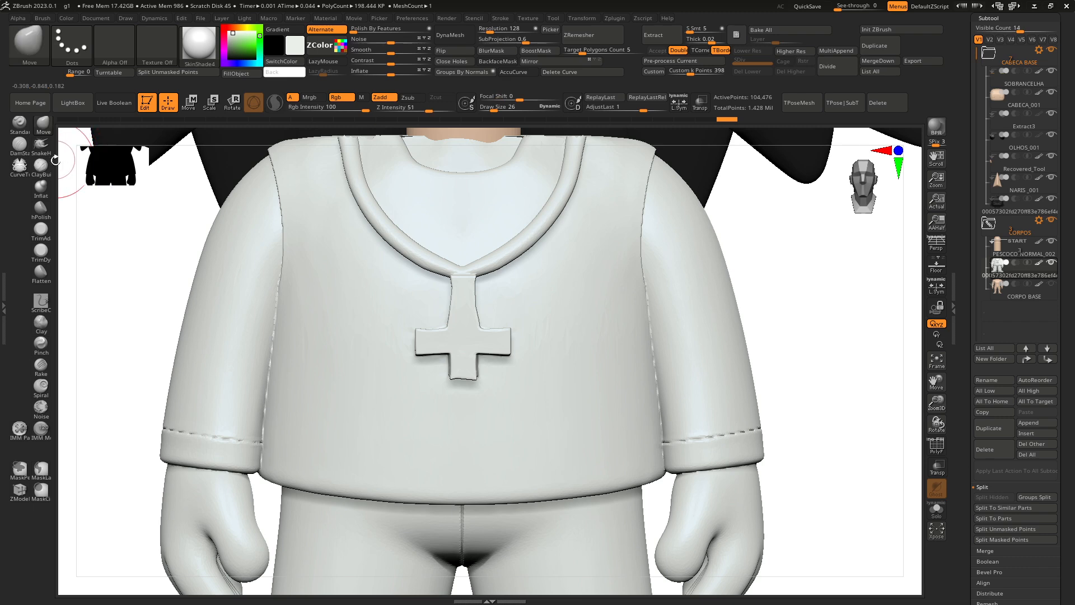
- Smooth the sculpted cross off the shirt and append a Cube3D as a new subtool
{"action": "left_click", "coordinate": [42, 175]}
{"action": "mouse_move", "coordinate": [396, 360]}
{"action": "left_mouse_down", "text": "shift"}
{"action": "mouse_move", "coordinate": [445, 353]}
{"action": "mouse_move", "coordinate": [451, 336]}
{"action": "mouse_move", "coordinate": [468, 336]}
{"action": "mouse_move", "coordinate": [455, 327]}
{"action": "mouse_move", "coordinate": [444, 372]}
{"action": "left_mouse_up", "text": "shift"}
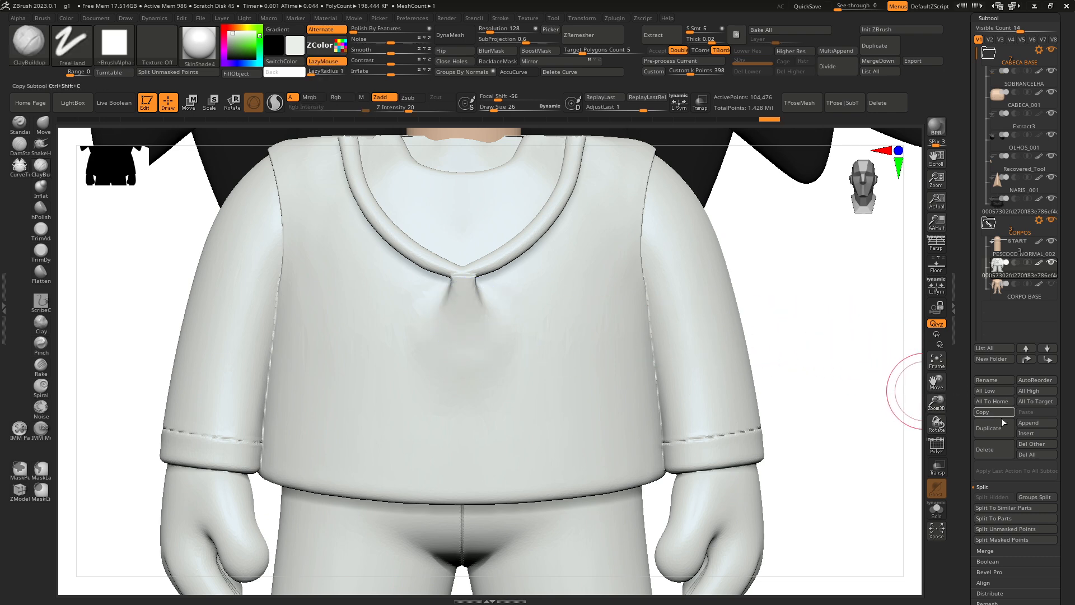
{"action": "left_click", "coordinate": [1036, 425]}
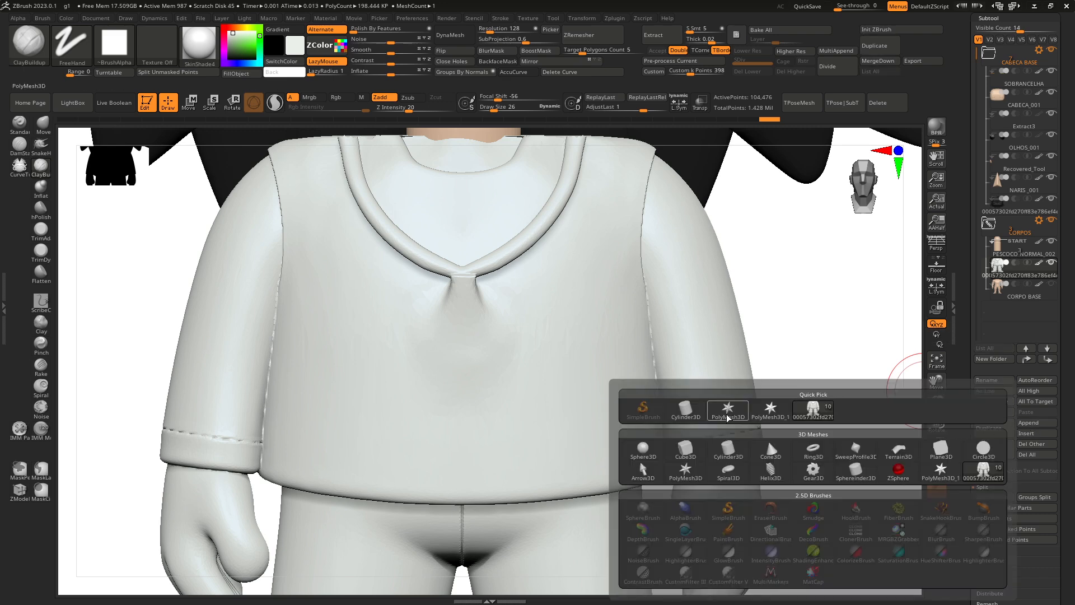
{"action": "left_click", "coordinate": [685, 450]}
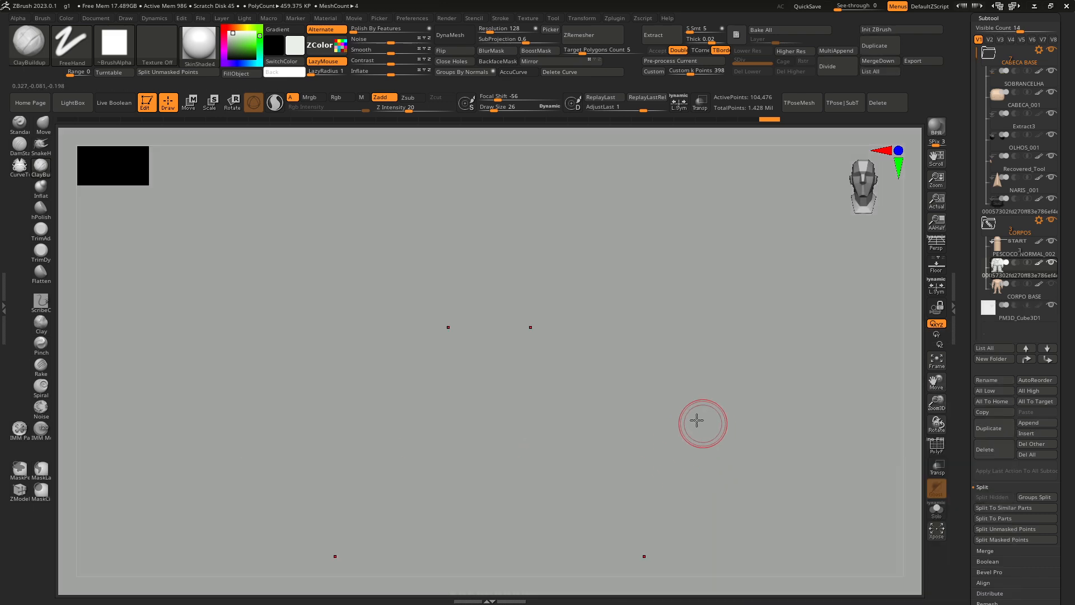
- Select the PM3D_Cube3D1 subtool, scale it down and move it up to the front of the figure's chest
{"action": "left_click_drag", "start_coordinate": [941, 411], "coordinate": [931, 333]}
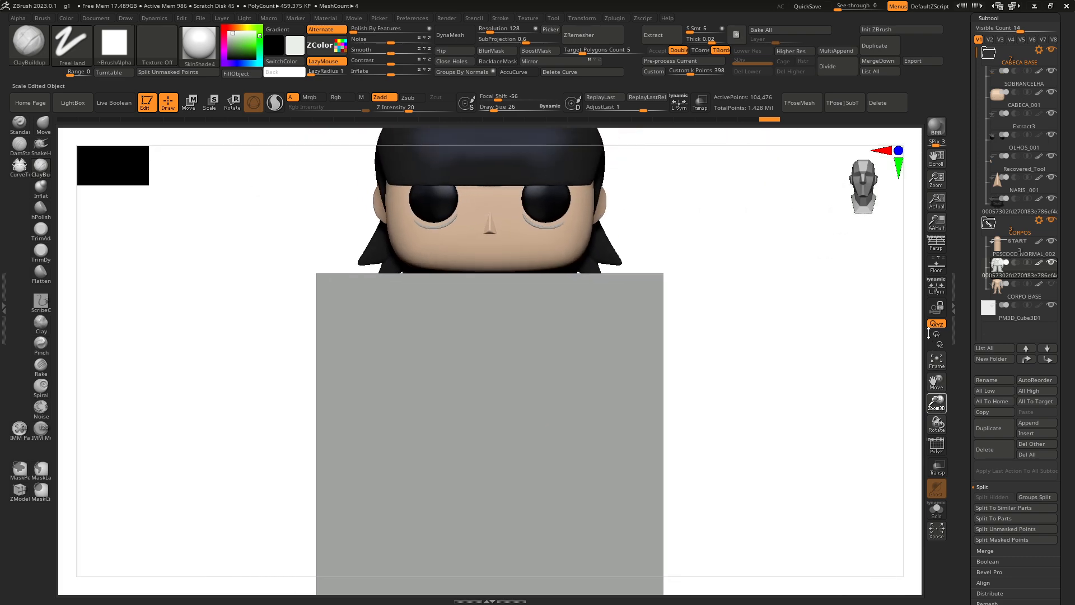
{"action": "left_click", "coordinate": [196, 106]}
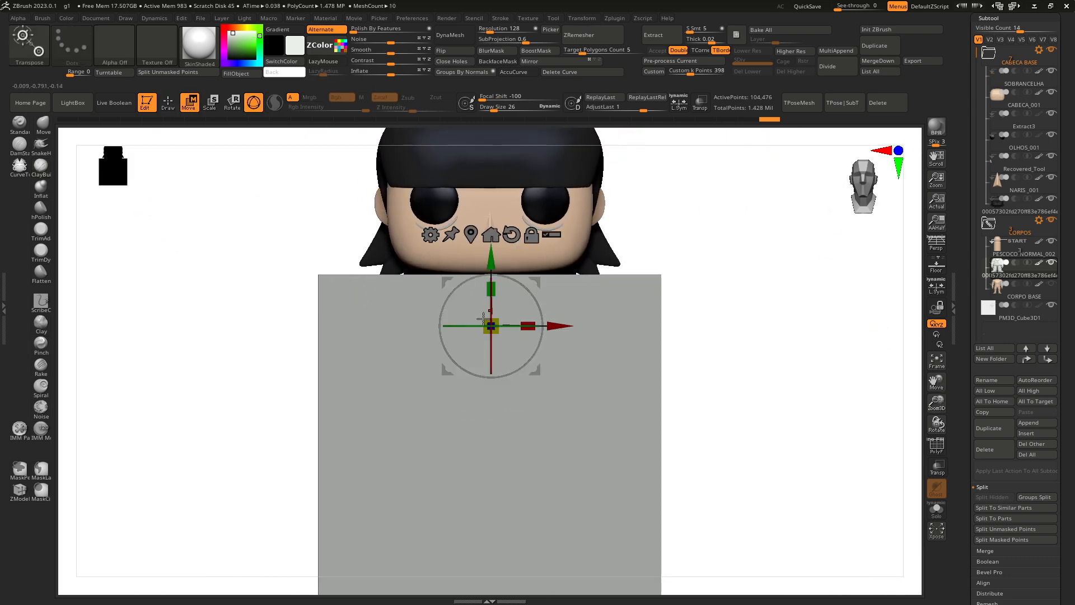
{"action": "left_click", "coordinate": [987, 318]}
{"action": "left_click_drag", "start_coordinate": [498, 439], "coordinate": [313, 533]}
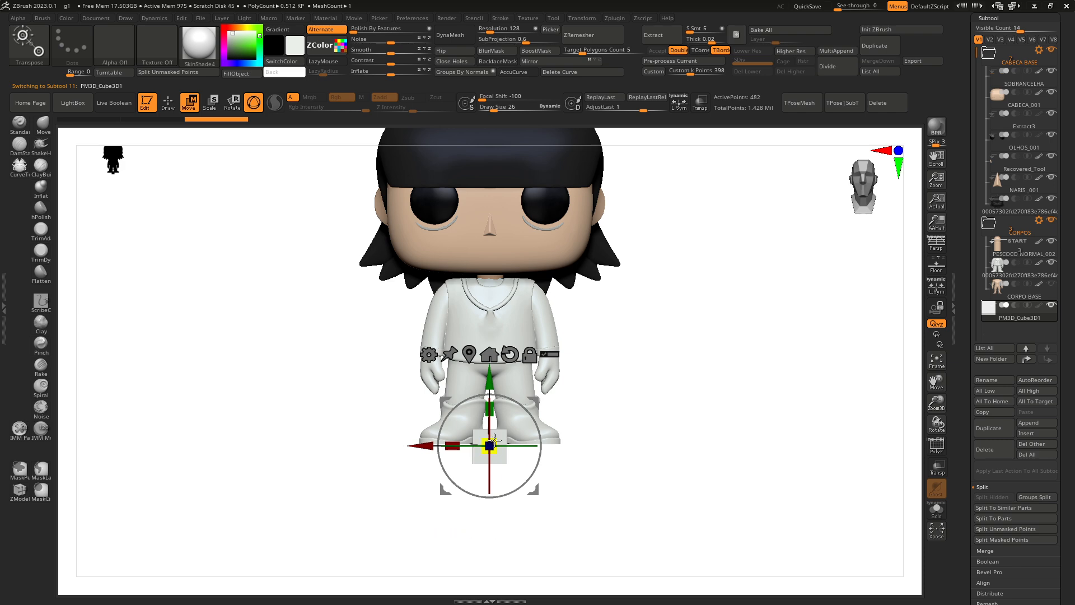
{"action": "left_click_drag", "start_coordinate": [578, 535], "coordinate": [644, 535], "text": "shift"}
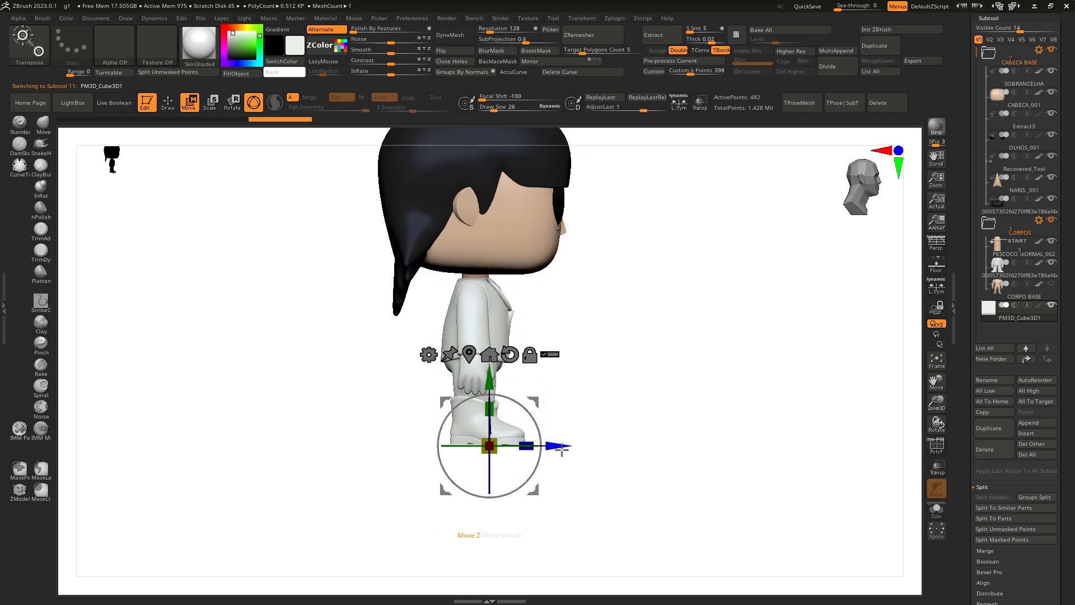
{"action": "left_click_drag", "start_coordinate": [538, 403], "coordinate": [573, 282]}
{"action": "left_click_drag", "start_coordinate": [694, 420], "coordinate": [645, 413]}
{"action": "key", "text": "f"}
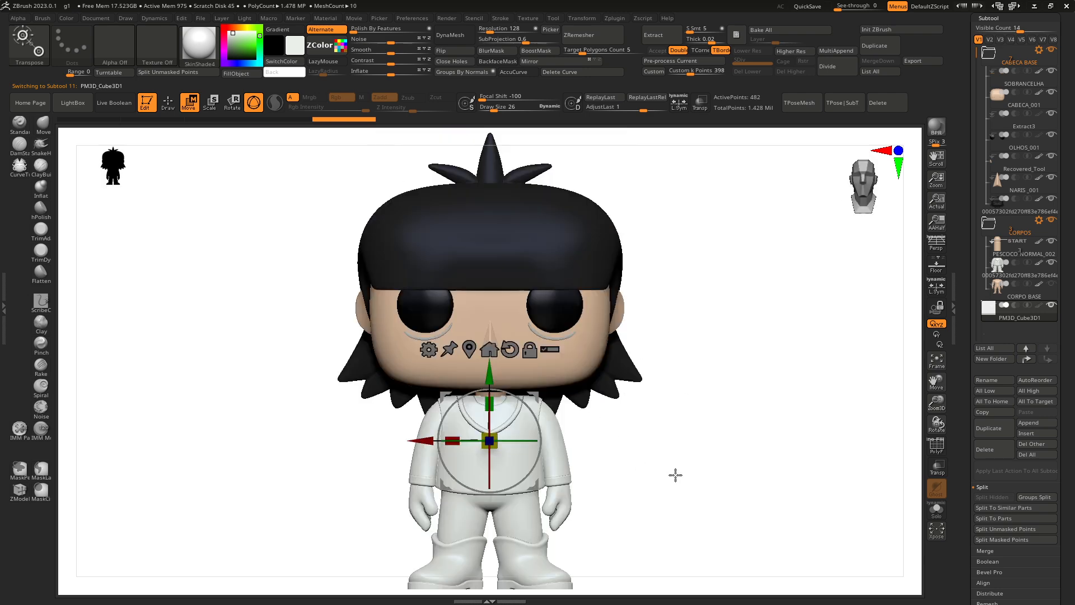
- Scale the cube smaller and seat it against the chest directly beneath the necklace's V point
{"action": "left_click_drag", "start_coordinate": [937, 402], "coordinate": [932, 476]}
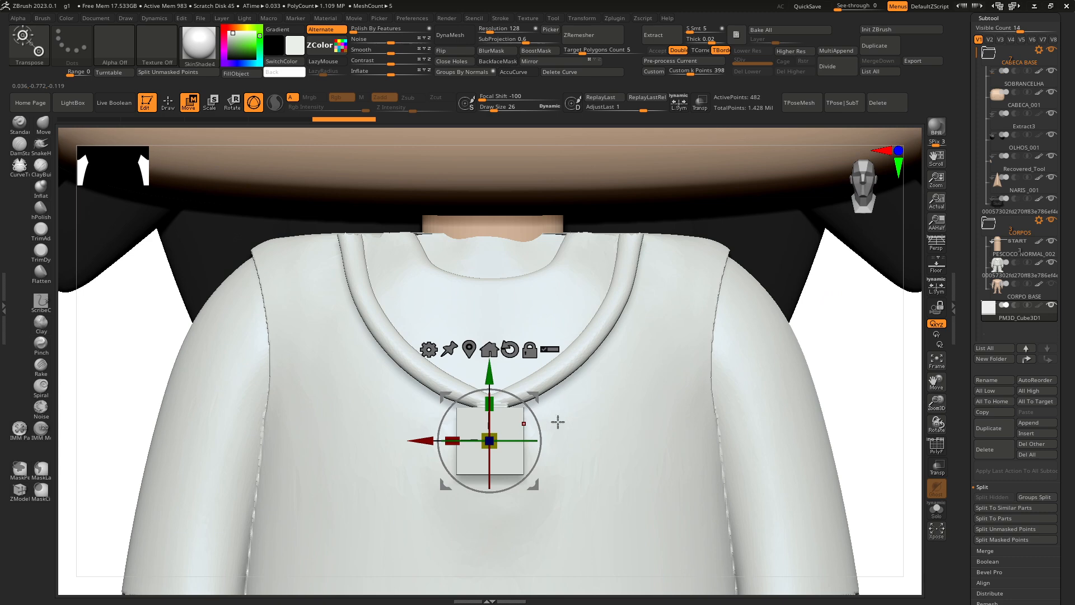
{"action": "left_click_drag", "start_coordinate": [497, 431], "coordinate": [499, 428]}
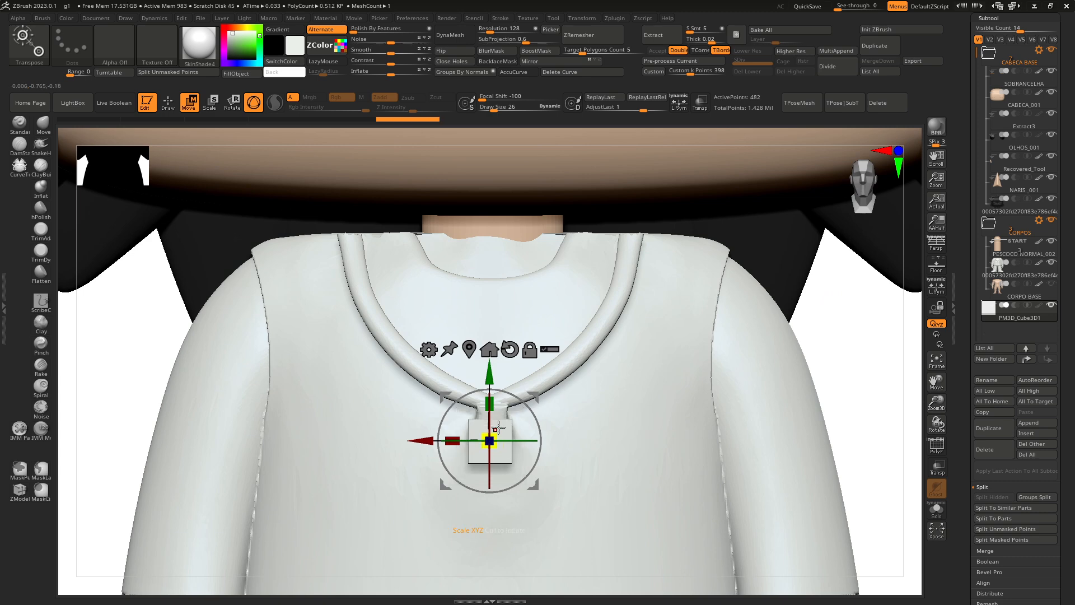
{"action": "left_click_drag", "start_coordinate": [427, 441], "coordinate": [431, 441]}
{"action": "left_click_drag", "start_coordinate": [497, 374], "coordinate": [497, 361]}
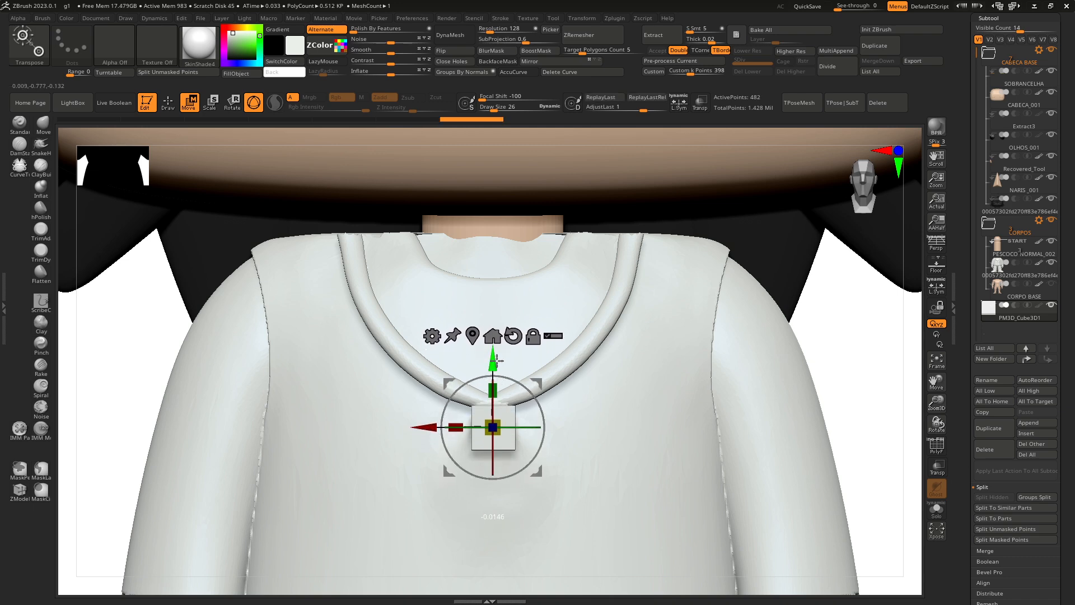
{"action": "left_click_drag", "start_coordinate": [892, 400], "coordinate": [682, 424]}
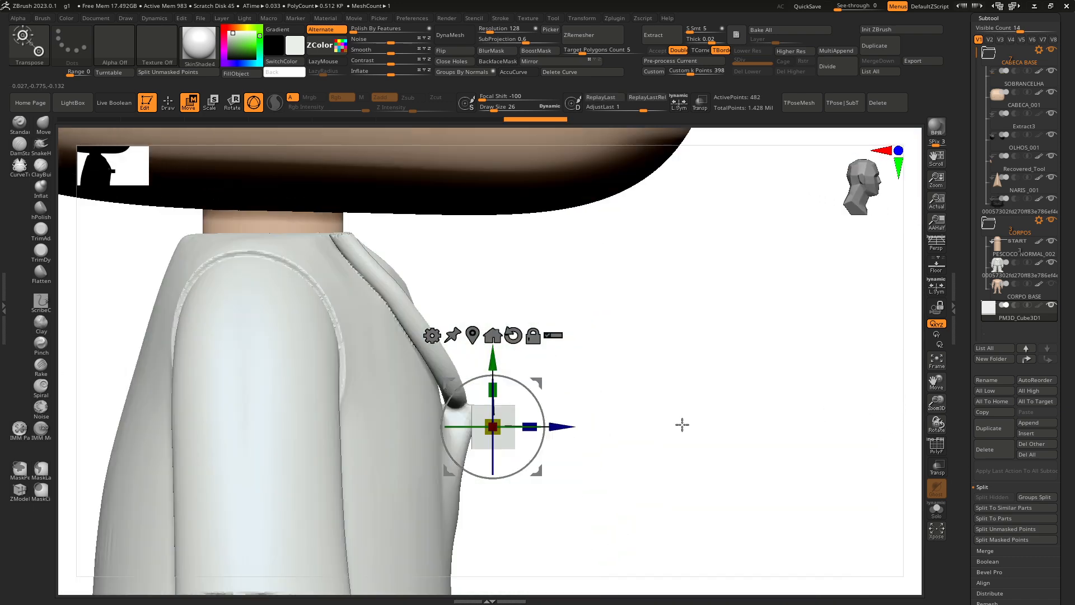
{"action": "left_click_drag", "start_coordinate": [558, 436], "coordinate": [522, 426]}
{"action": "left_click_drag", "start_coordinate": [670, 453], "coordinate": [610, 456]}
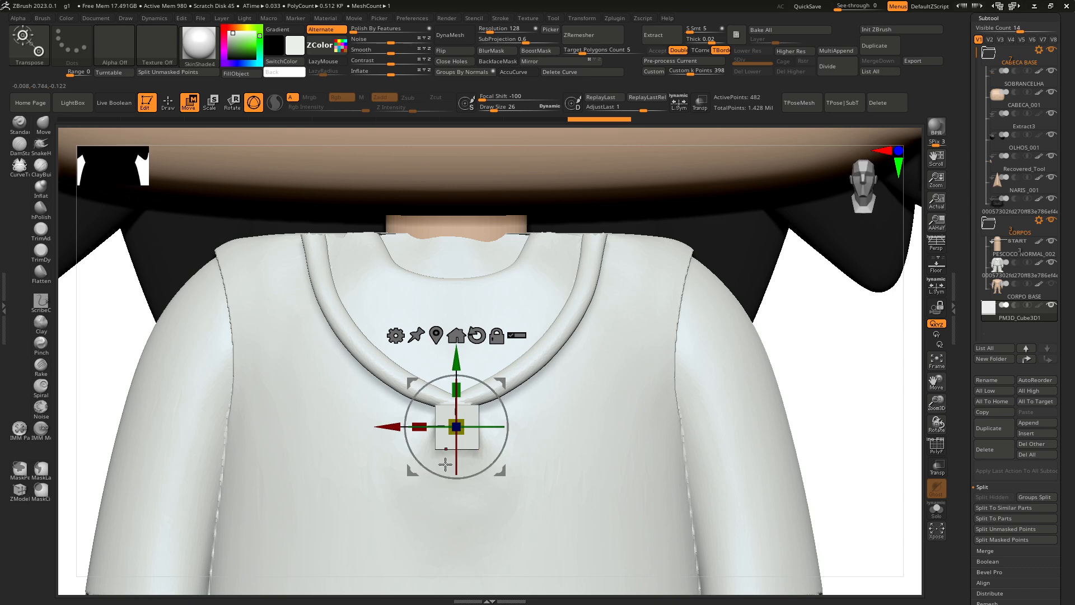
- Stretch the cube downward into a long vertical bar, push it closer to the chest and narrow its width
{"action": "left_click_drag", "start_coordinate": [465, 383], "coordinate": [463, 418]}
{"action": "left_click_drag", "start_coordinate": [824, 426], "coordinate": [891, 427]}
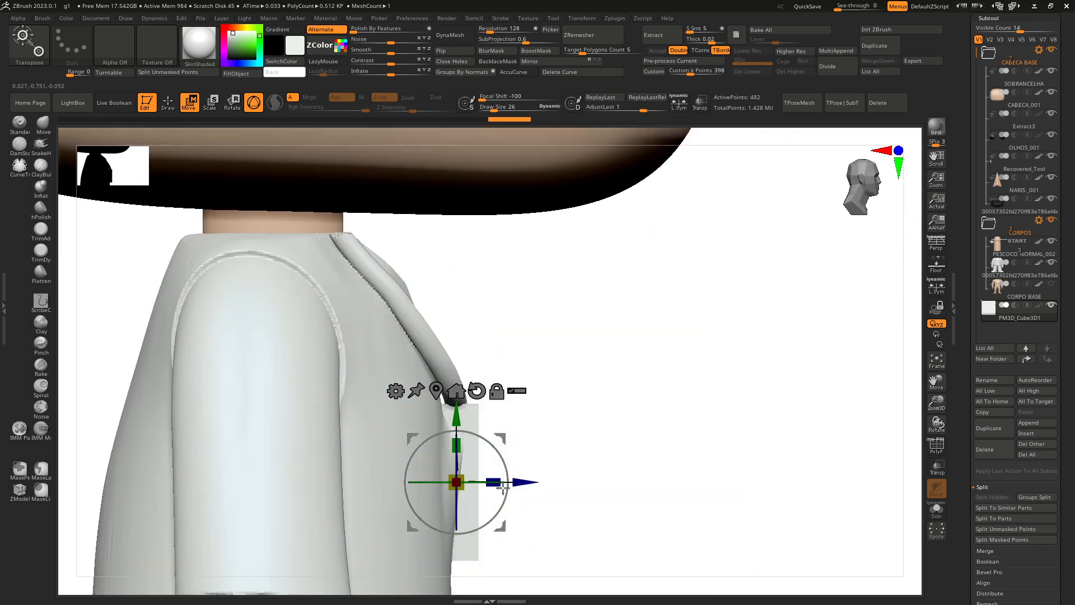
{"action": "left_click_drag", "start_coordinate": [522, 483], "coordinate": [516, 482]}
{"action": "left_click_drag", "start_coordinate": [676, 507], "coordinate": [608, 503]}
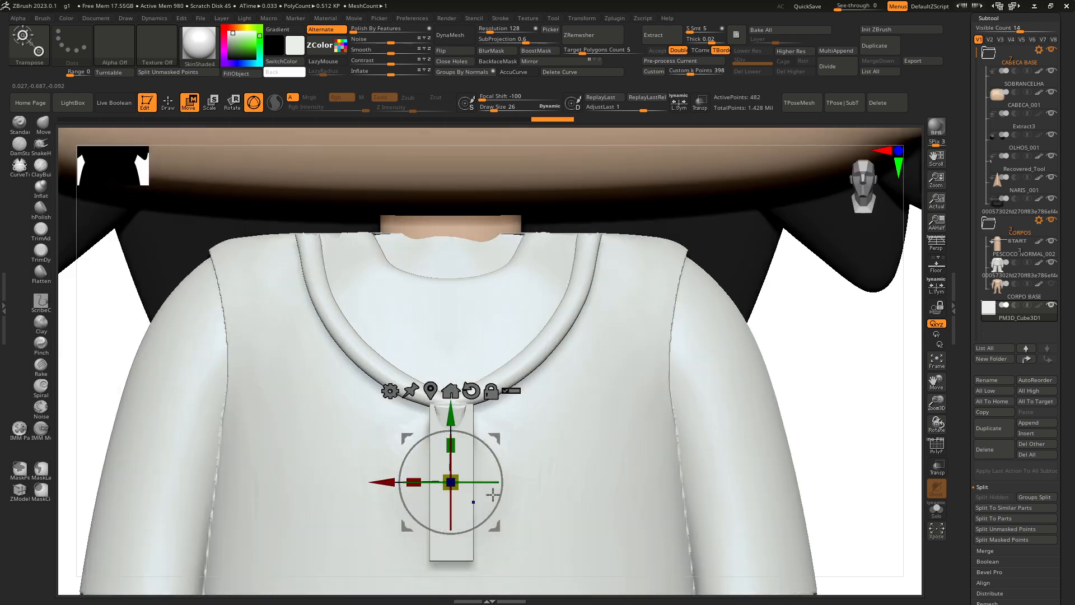
{"action": "left_click_drag", "start_coordinate": [410, 479], "coordinate": [422, 480]}
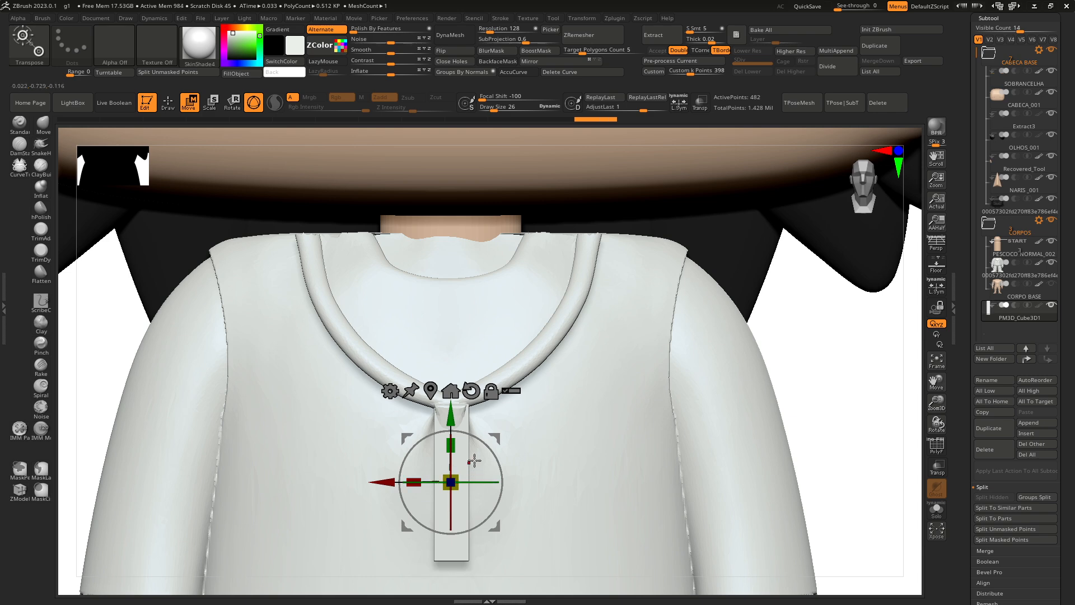
- Duplicate the vertical bar, rotate the copy 90 degrees, shorten it and place it low as the cross's horizontal bar
{"action": "left_click", "coordinate": [872, 47]}
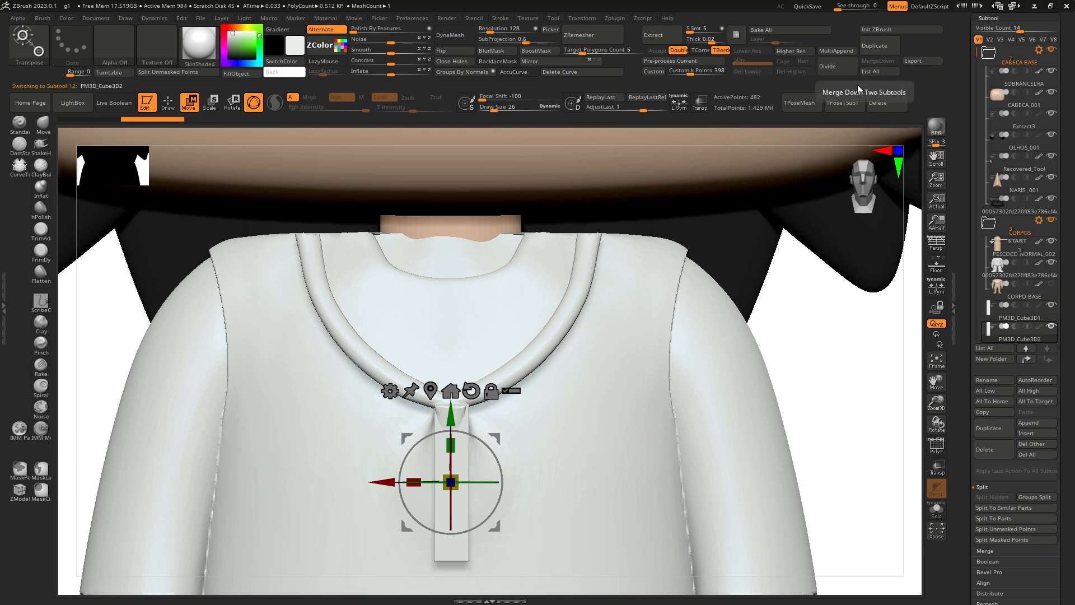
{"action": "left_click_drag", "start_coordinate": [477, 440], "coordinate": [502, 514]}
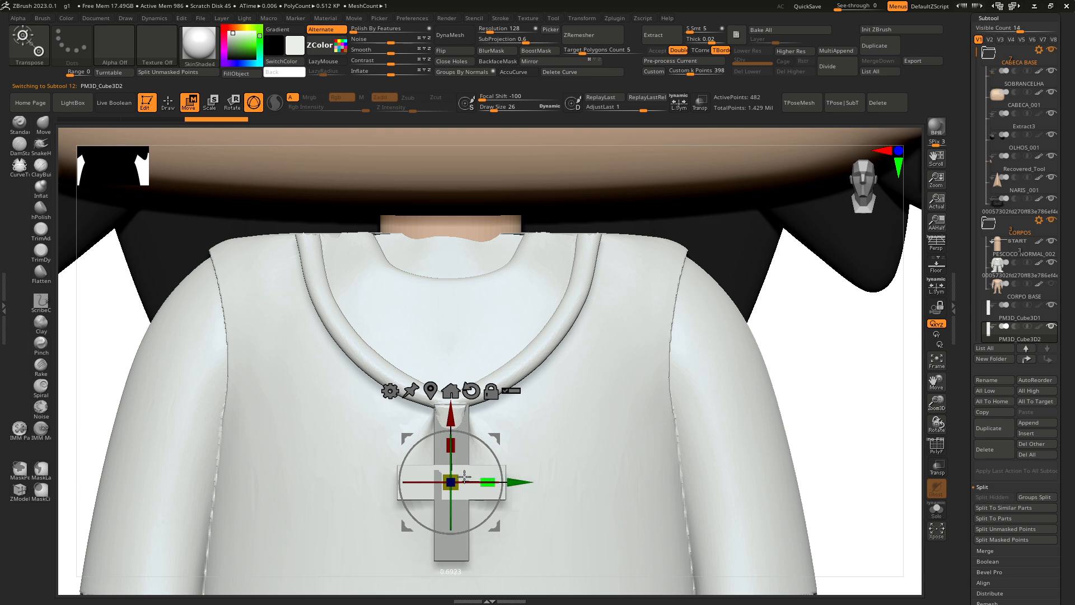
{"action": "left_click_drag", "start_coordinate": [451, 418], "coordinate": [449, 443]}
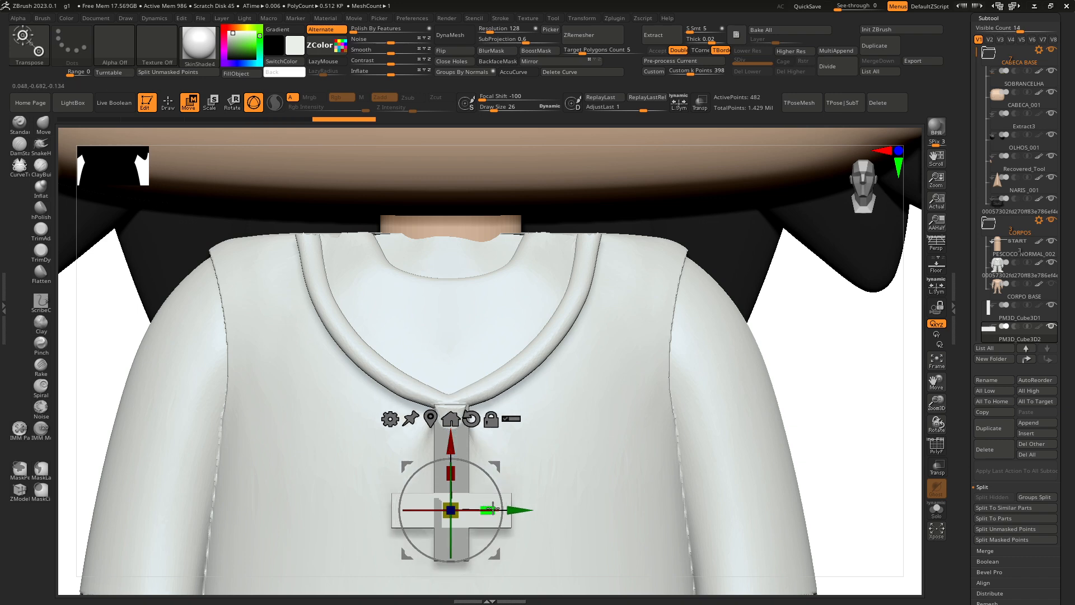
{"action": "left_click_drag", "start_coordinate": [492, 509], "coordinate": [489, 509]}
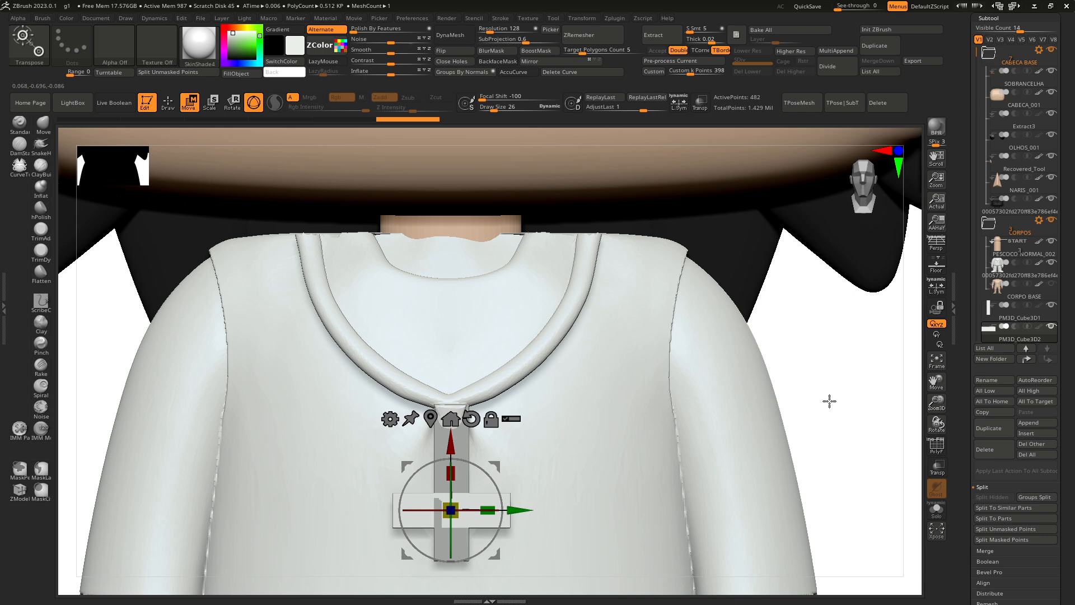
- Select the body subtool and recess and smooth the shirt behind the cross with DamStandard and Smooth at draw size 18
{"action": "left_click", "coordinate": [1000, 269]}
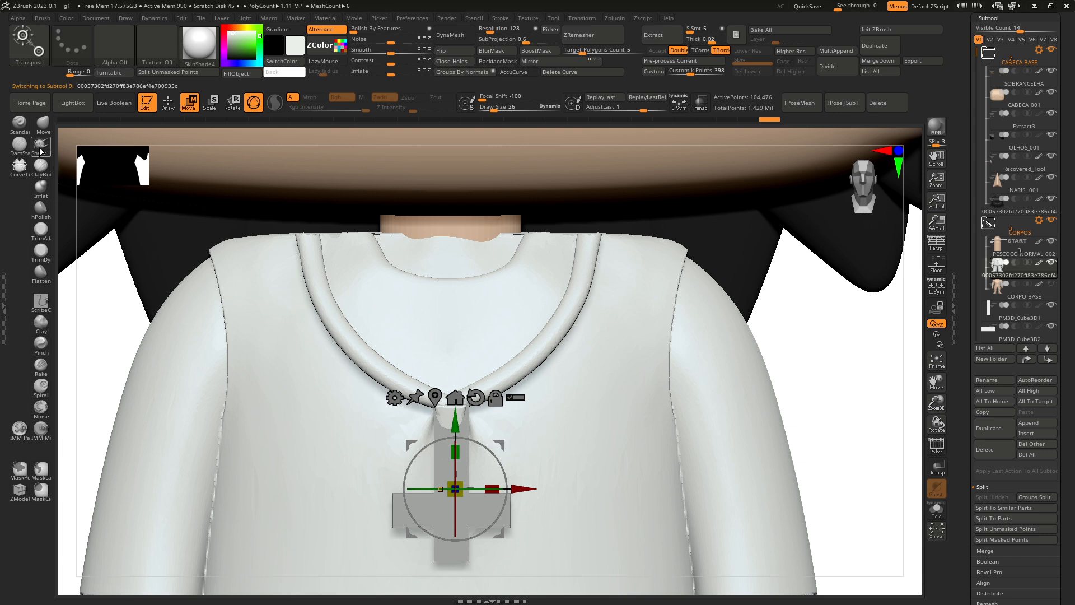
{"action": "left_click", "coordinate": [19, 144]}
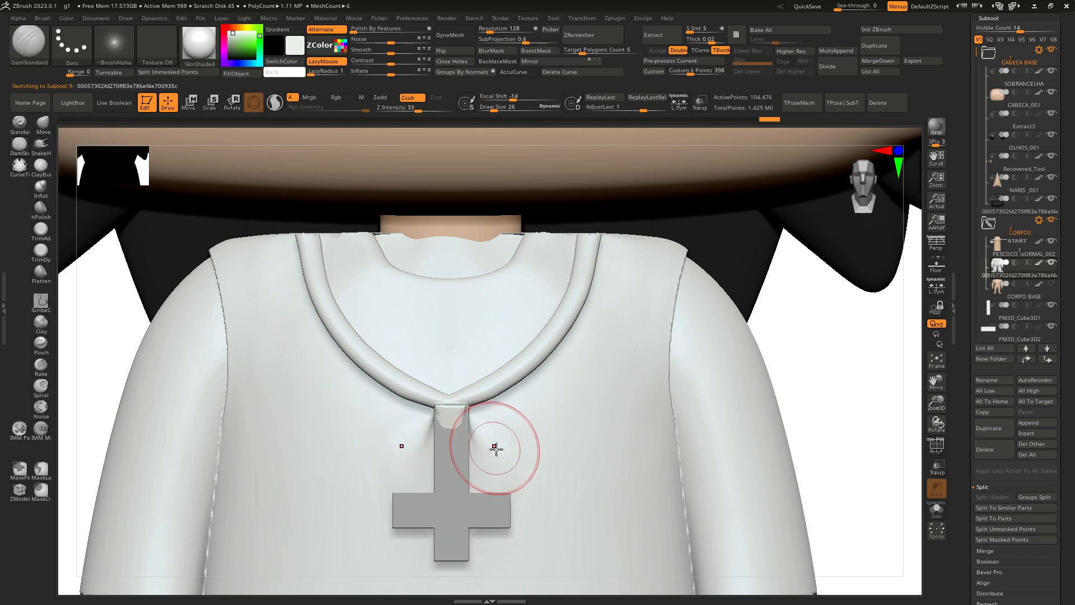
{"action": "key", "text": "bracketleft"}
{"action": "key", "text": "bracketleft"}
{"action": "key", "text": "bracketleft"}
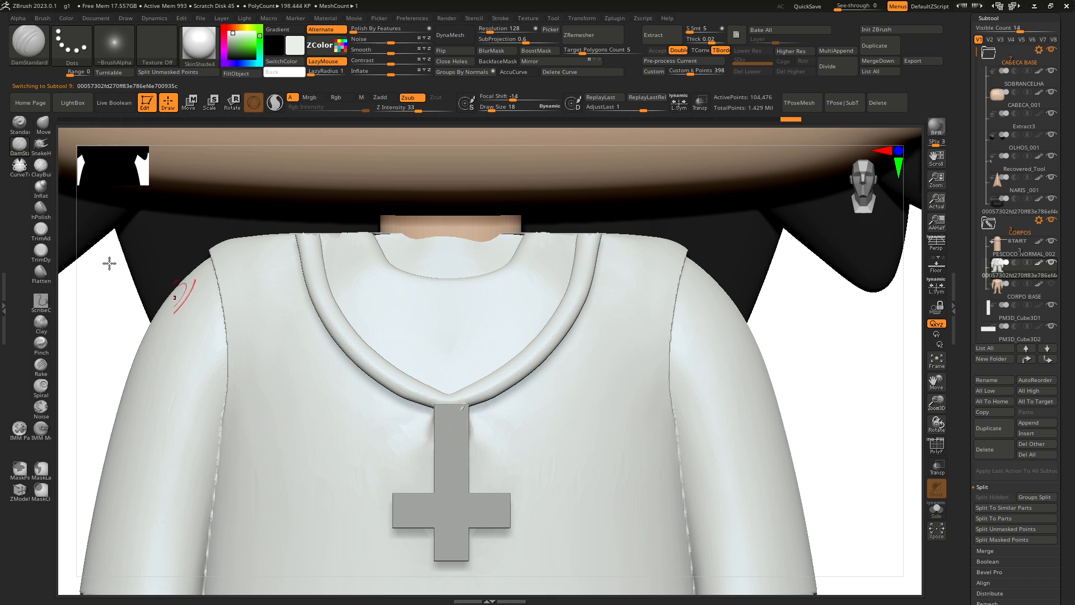
{"action": "key", "text": "shift"}
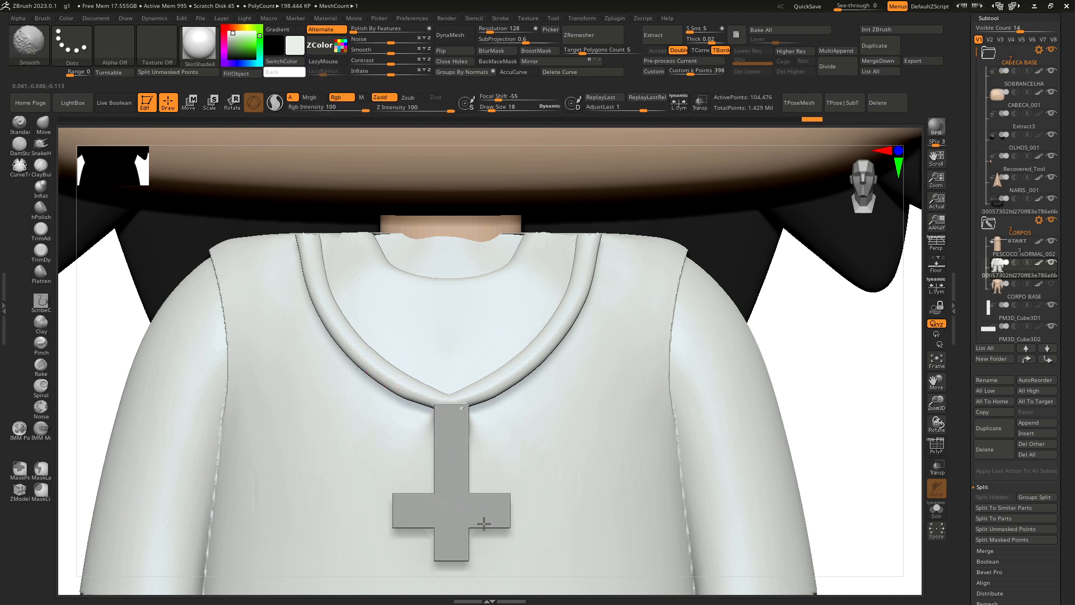
{"action": "mouse_move", "coordinate": [906, 370]}
{"action": "left_mouse_down"}
{"action": "mouse_move", "coordinate": [941, 395]}
{"action": "mouse_move", "coordinate": [915, 420]}
{"action": "mouse_move", "coordinate": [908, 412]}
{"action": "left_mouse_up"}
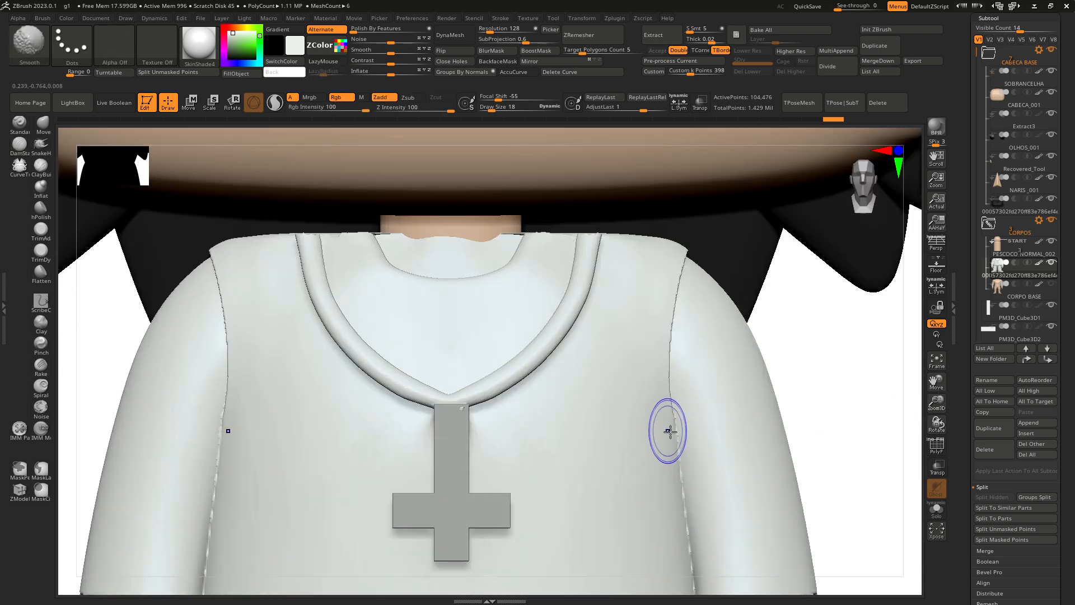
{"action": "left_click_drag", "start_coordinate": [435, 419], "coordinate": [447, 421], "text": "shift"}
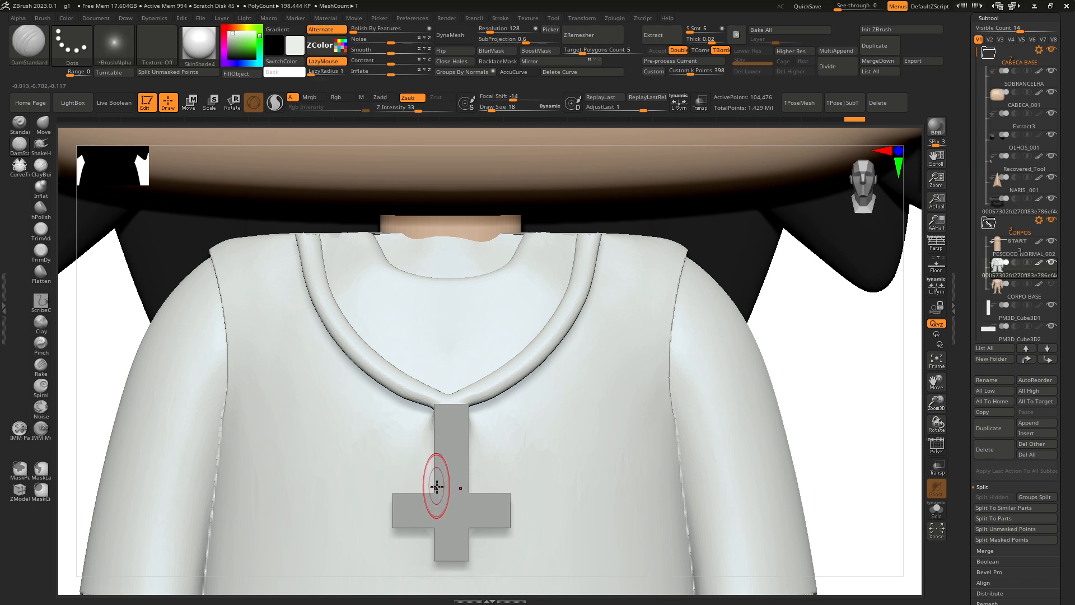
{"action": "left_click_drag", "start_coordinate": [440, 468], "coordinate": [459, 499], "text": "shift"}
- Examine the full figure from the front and side, checking how the cross sits on the chest
{"action": "key", "text": "f"}
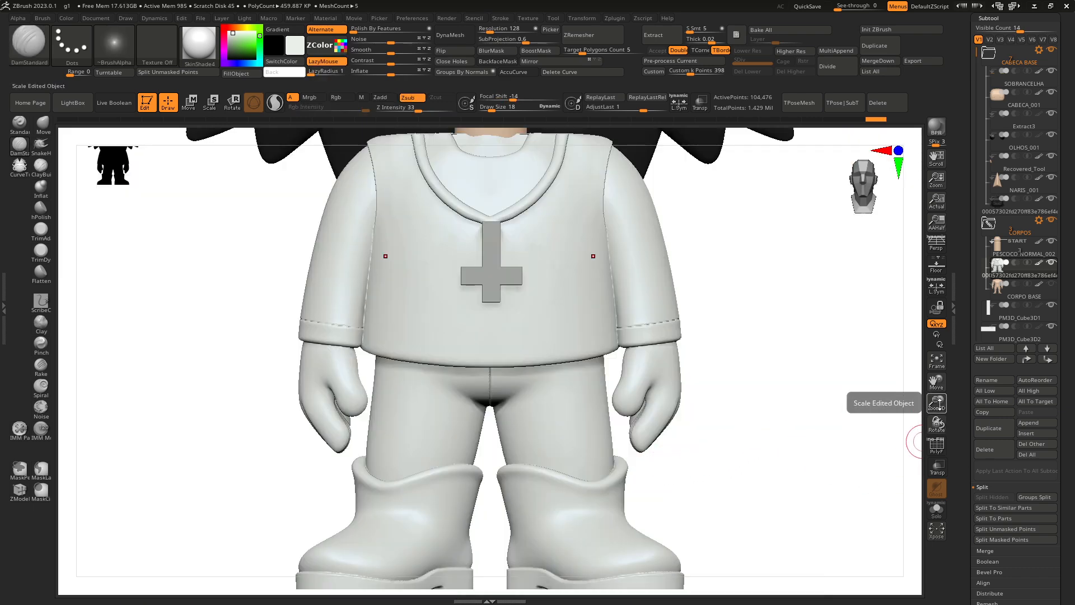
{"action": "left_click_drag", "start_coordinate": [941, 407], "coordinate": [930, 310]}
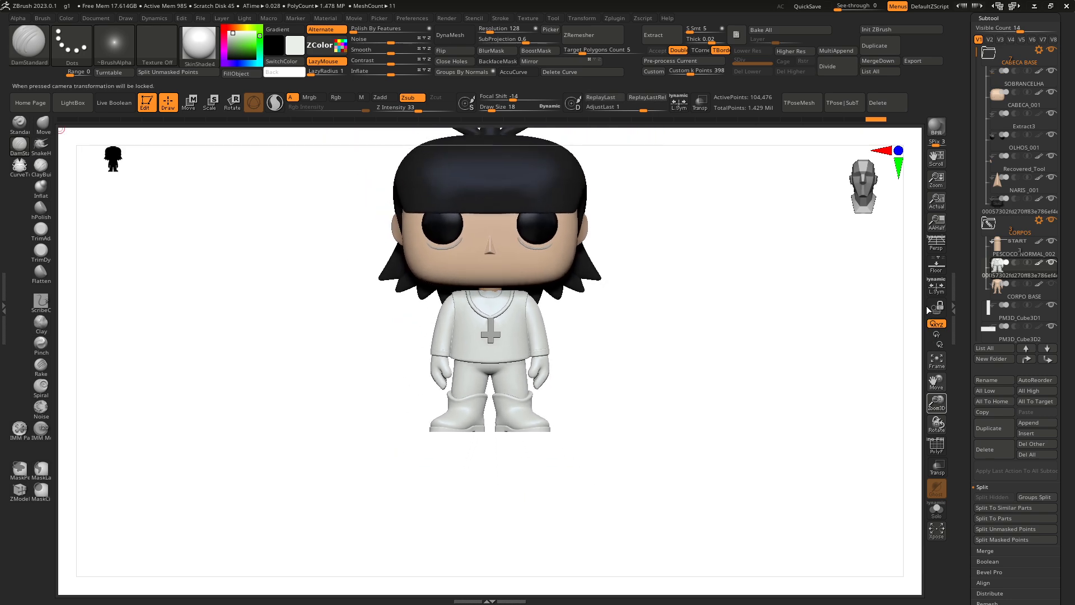
{"action": "left_click_drag", "start_coordinate": [935, 385], "coordinate": [917, 438]}
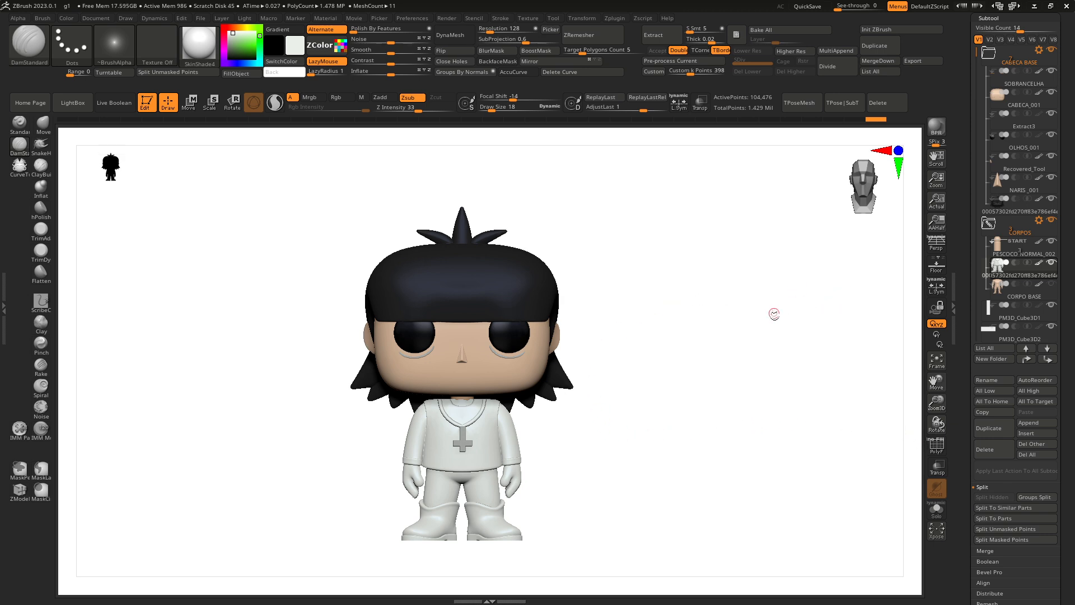
{"action": "mouse_move", "coordinate": [678, 329]}
{"action": "left_mouse_down"}
{"action": "mouse_move", "coordinate": [744, 344]}
{"action": "mouse_move", "coordinate": [711, 339]}
{"action": "mouse_move", "coordinate": [734, 318]}
{"action": "mouse_move", "coordinate": [723, 351]}
{"action": "mouse_move", "coordinate": [681, 347]}
{"action": "left_mouse_up"}
{"action": "left_click_drag", "start_coordinate": [680, 409], "coordinate": [694, 454]}
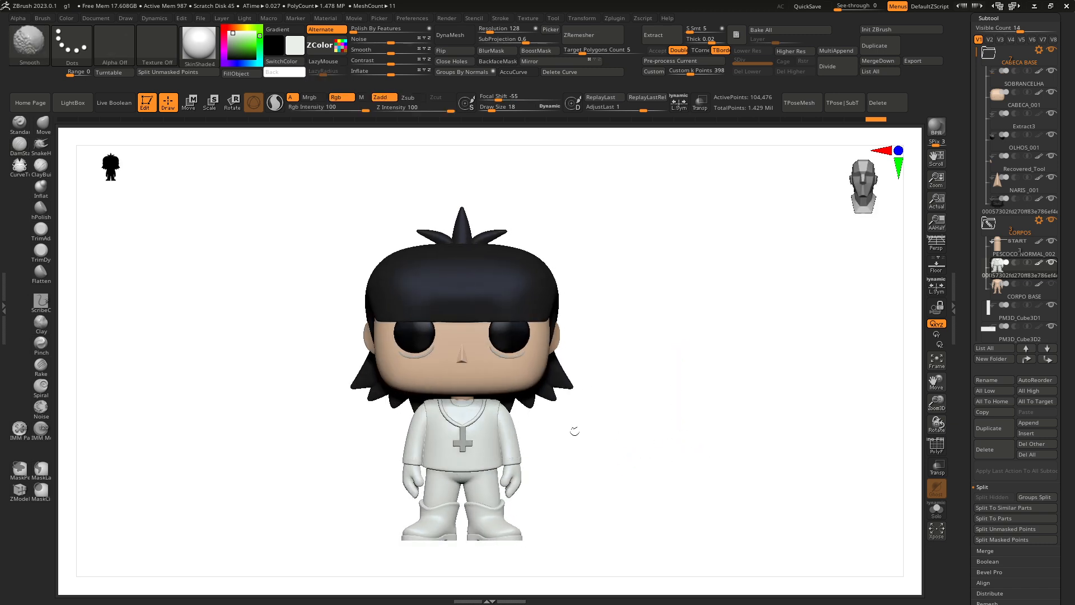
{"action": "left_click_drag", "start_coordinate": [573, 432], "coordinate": [708, 439]}
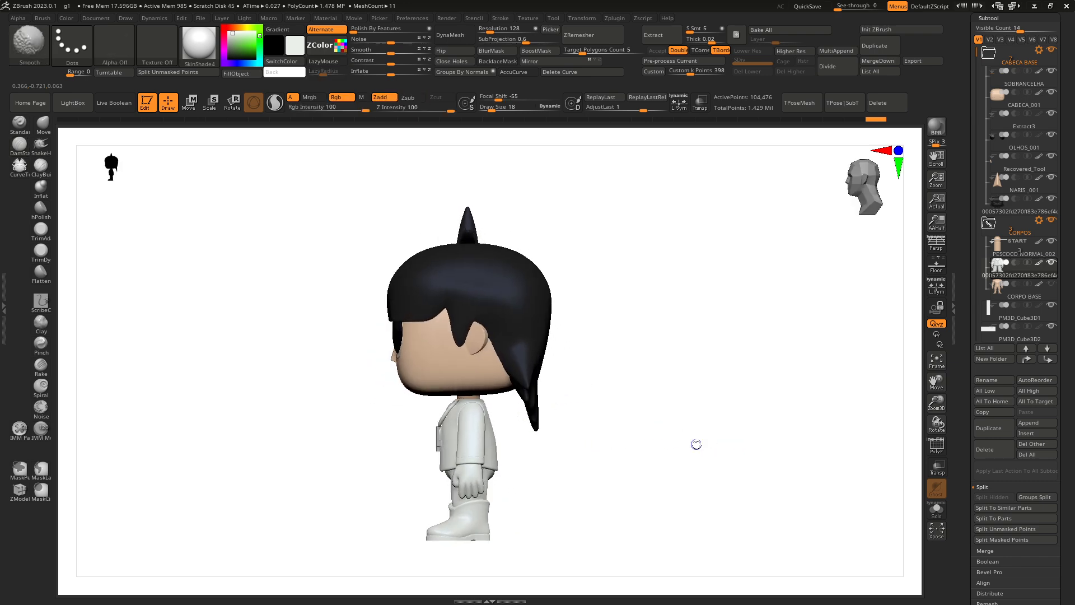
{"action": "left_click_drag", "start_coordinate": [937, 405], "coordinate": [938, 442]}
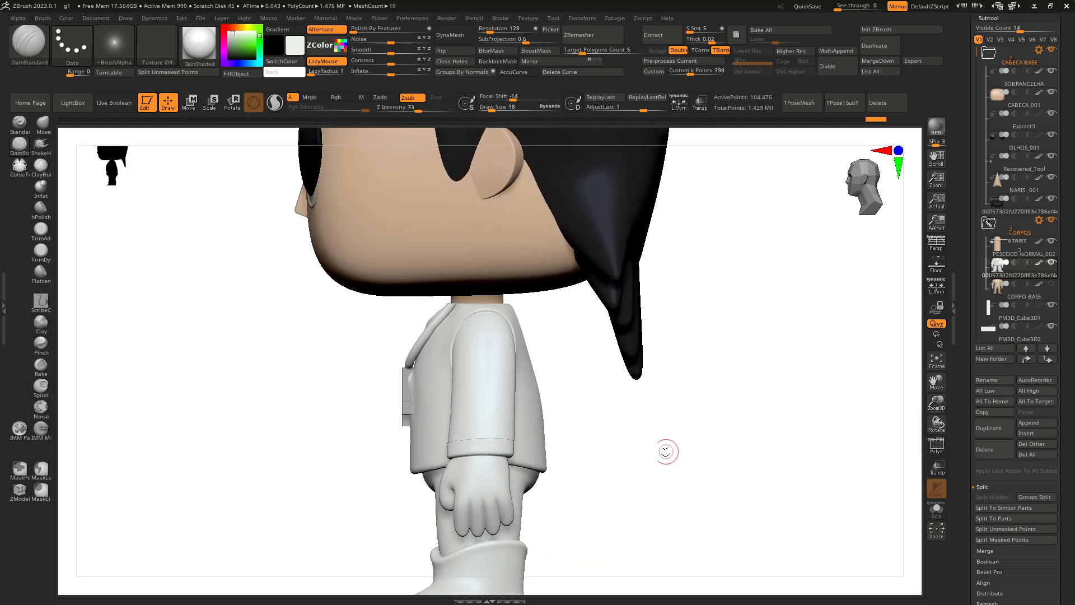
{"action": "mouse_move", "coordinate": [667, 451]}
{"action": "left_mouse_down"}
{"action": "mouse_move", "coordinate": [722, 451]}
{"action": "mouse_move", "coordinate": [552, 354]}
{"action": "left_mouse_up"}
{"action": "left_click_drag", "start_coordinate": [719, 445], "coordinate": [786, 444]}
{"action": "mouse_move", "coordinate": [644, 367]}
{"action": "left_mouse_down"}
{"action": "mouse_move", "coordinate": [709, 351]}
{"action": "mouse_move", "coordinate": [693, 348]}
{"action": "left_mouse_up"}
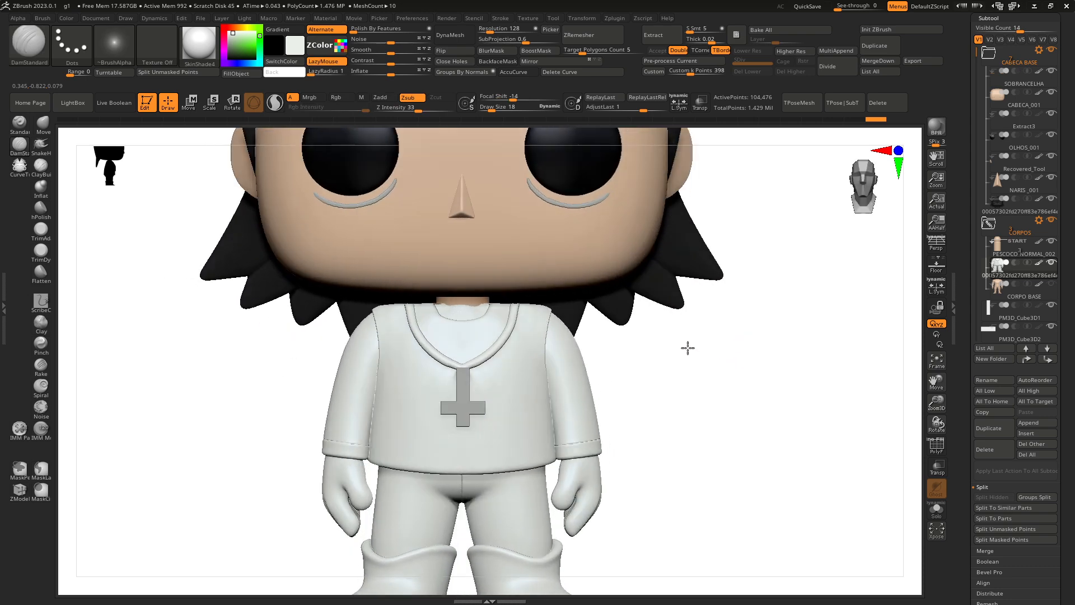
{"action": "key", "text": "f"}
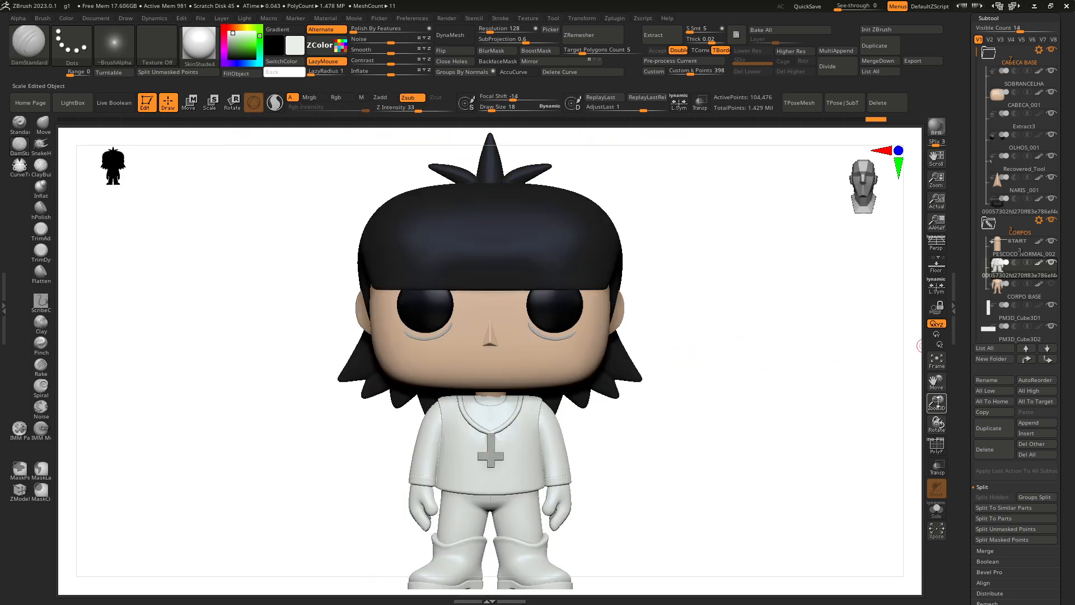
- Move the PM3D_Cube3D1 and PM3D_Cube3D2 cross bars into the CORPOS folder
{"action": "left_click", "coordinate": [991, 226]}
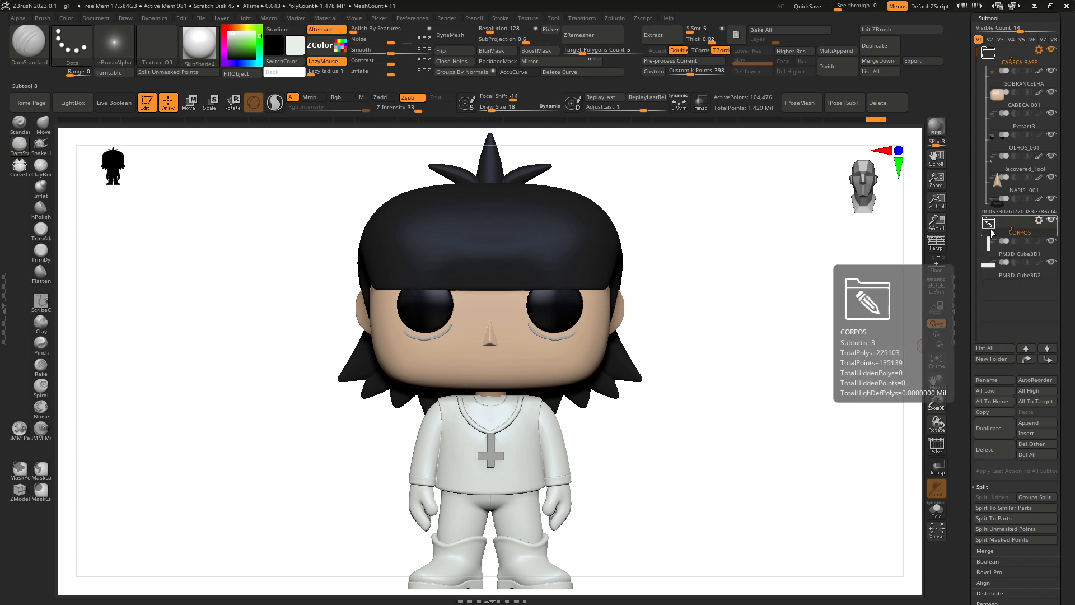
{"action": "left_click", "coordinate": [991, 227]}
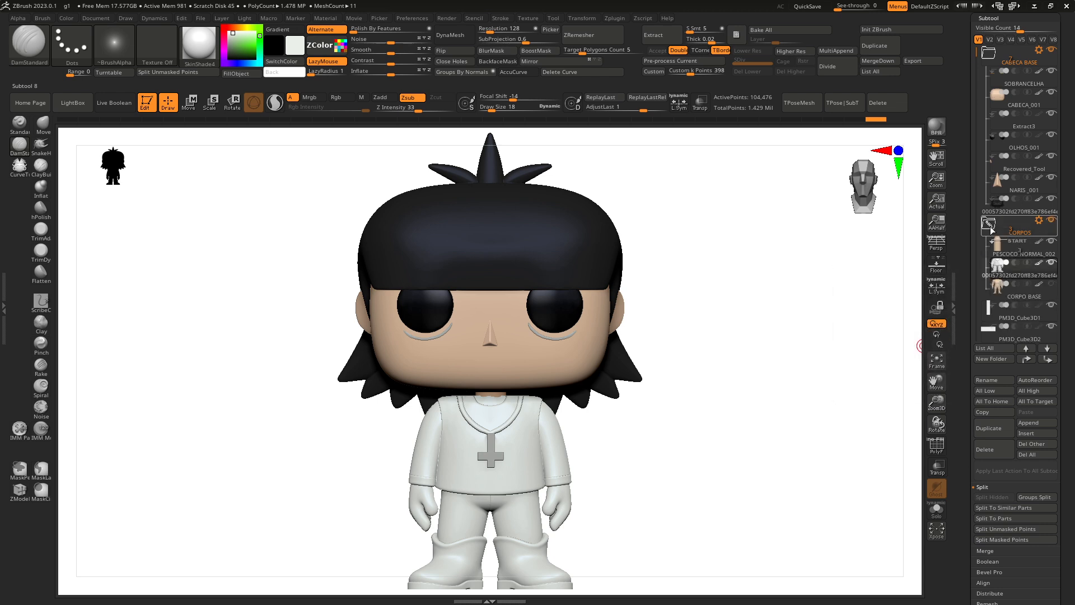
{"action": "mouse_move", "coordinate": [991, 301]}
{"action": "left_click_drag", "start_coordinate": [990, 309], "coordinate": [1009, 272]}
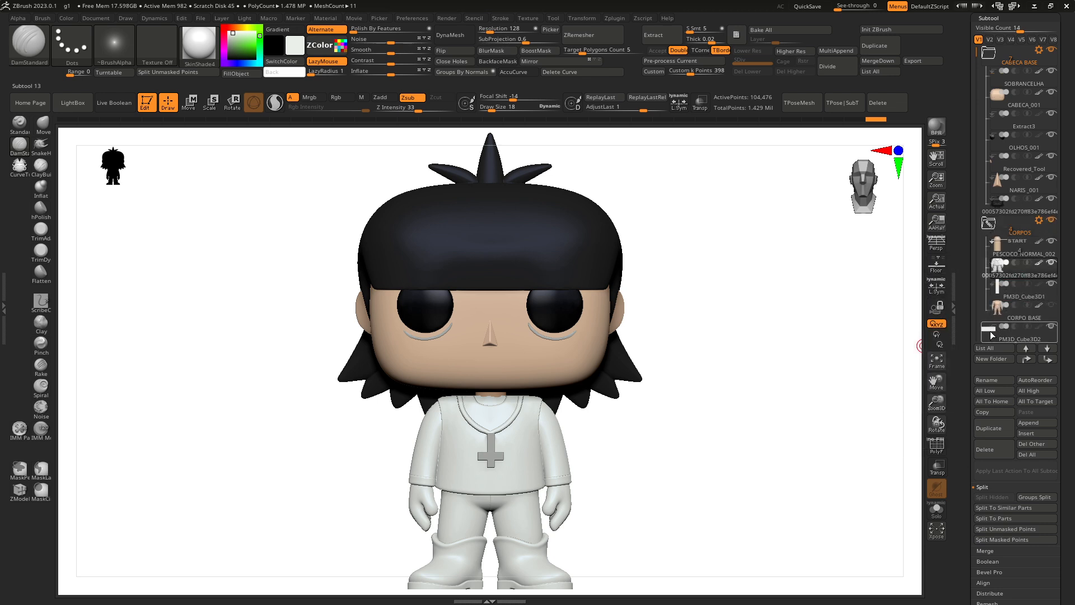
{"action": "left_click_drag", "start_coordinate": [990, 329], "coordinate": [1015, 285]}
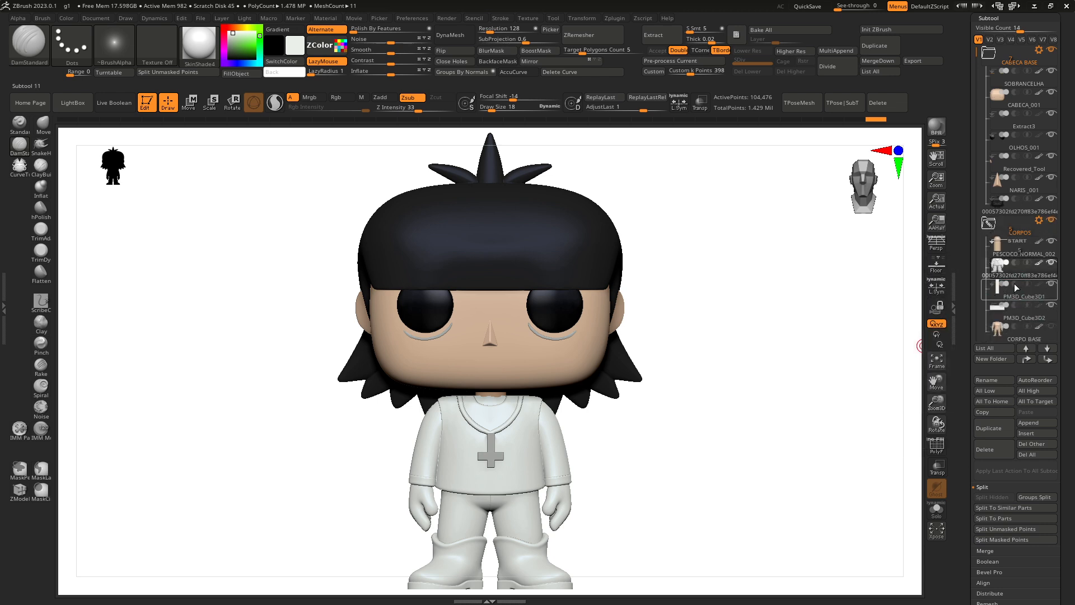
- Merge the CORPOS folder into a single body subtool and select the merged result
{"action": "left_click", "coordinate": [1040, 221]}
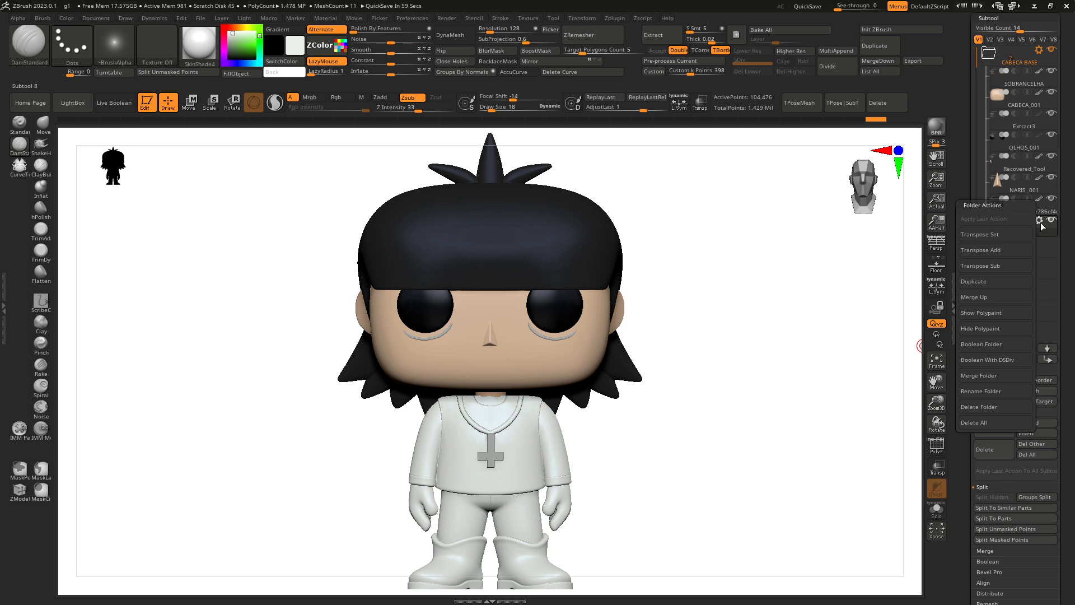
{"action": "left_click", "coordinate": [990, 375]}
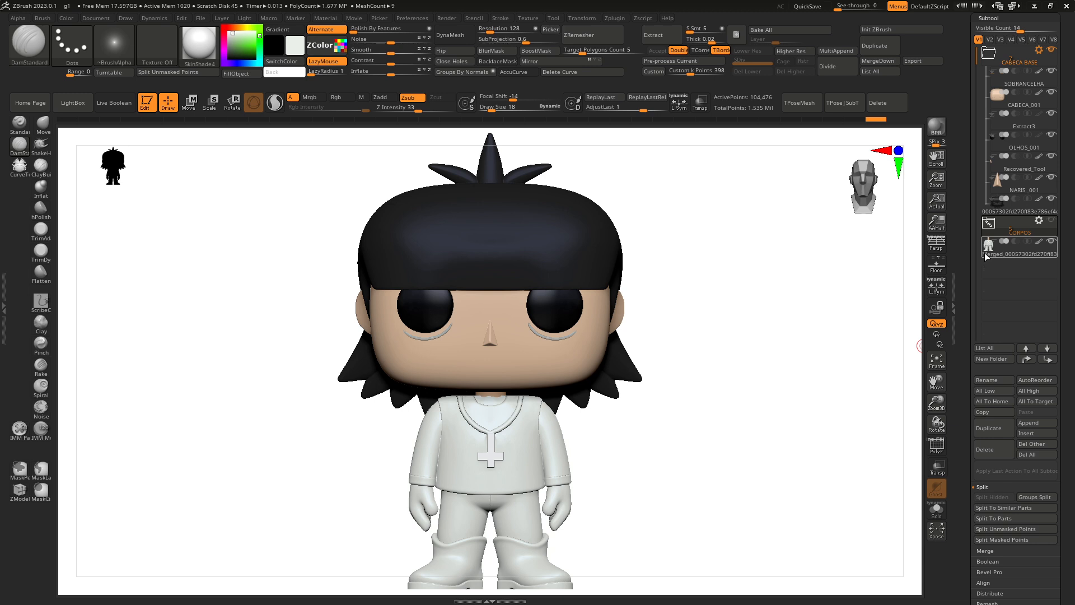
{"action": "left_click", "coordinate": [986, 257]}
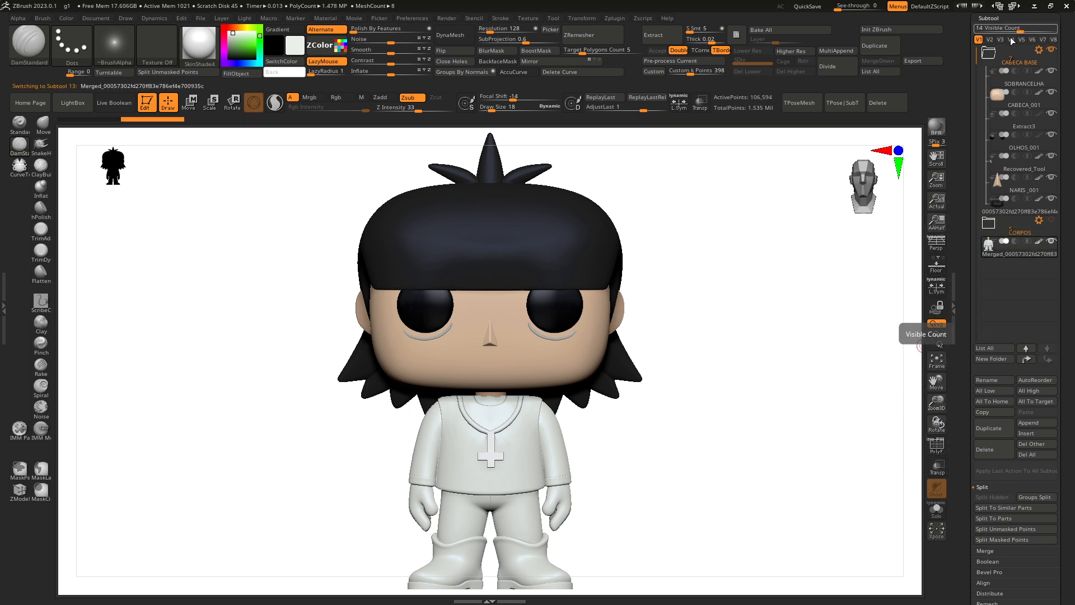
- Merge the CABECA BASE folder into a single head subtool and select the merged result
{"action": "left_click", "coordinate": [1029, 56]}
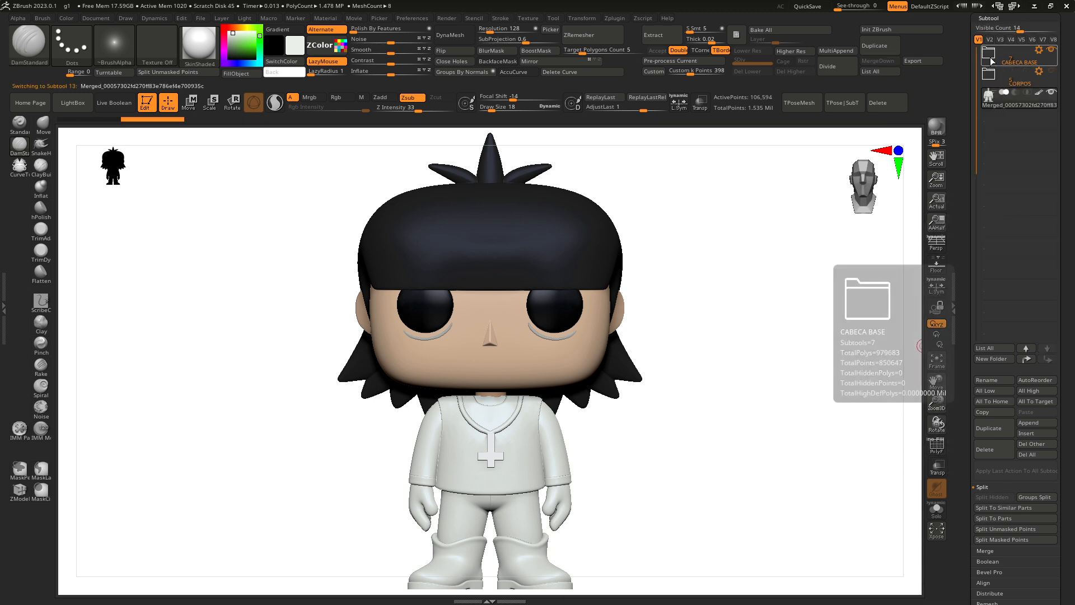
{"action": "left_click", "coordinate": [1039, 51]}
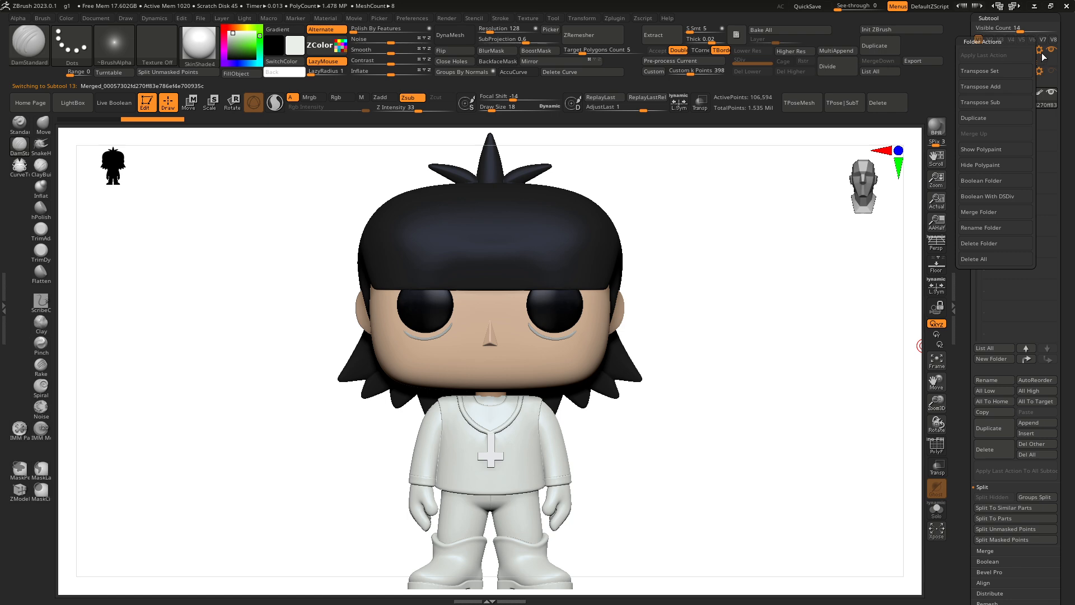
{"action": "left_click", "coordinate": [988, 212]}
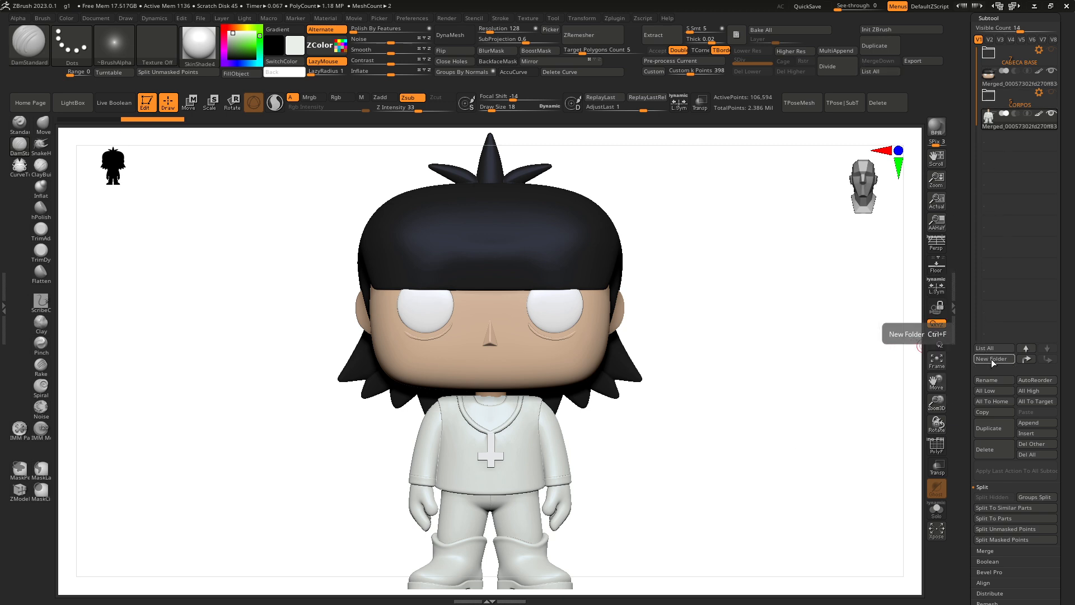
{"action": "left_click", "coordinate": [990, 83]}
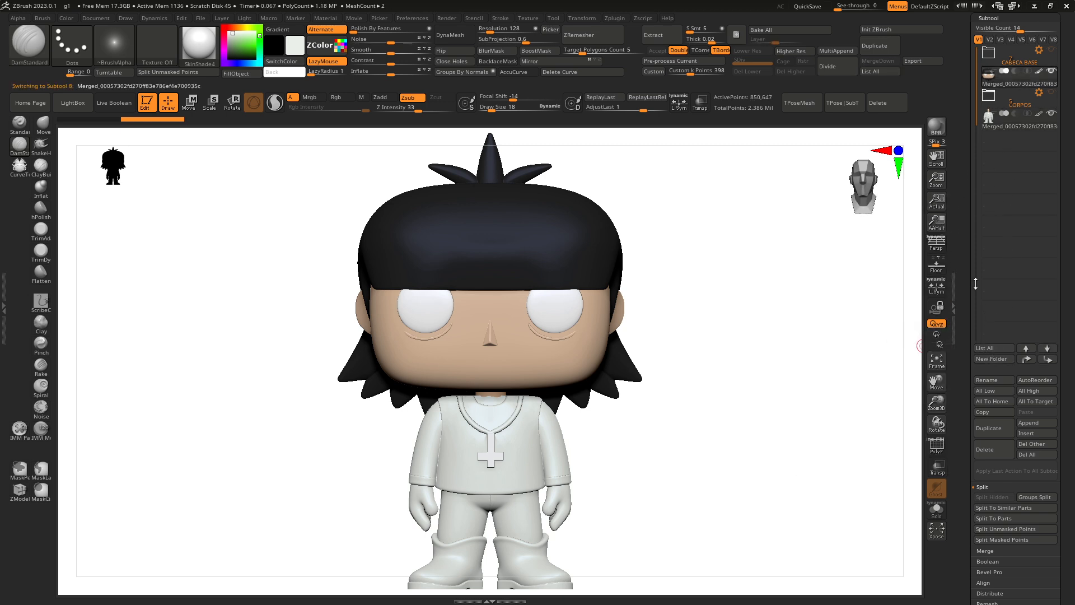
- Hide the merged body, inspect the head and its neck socket, and DynaMesh the head at resolution 1032
{"action": "left_click", "coordinate": [1052, 113]}
{"action": "left_click_drag", "start_coordinate": [762, 369], "coordinate": [759, 252]}
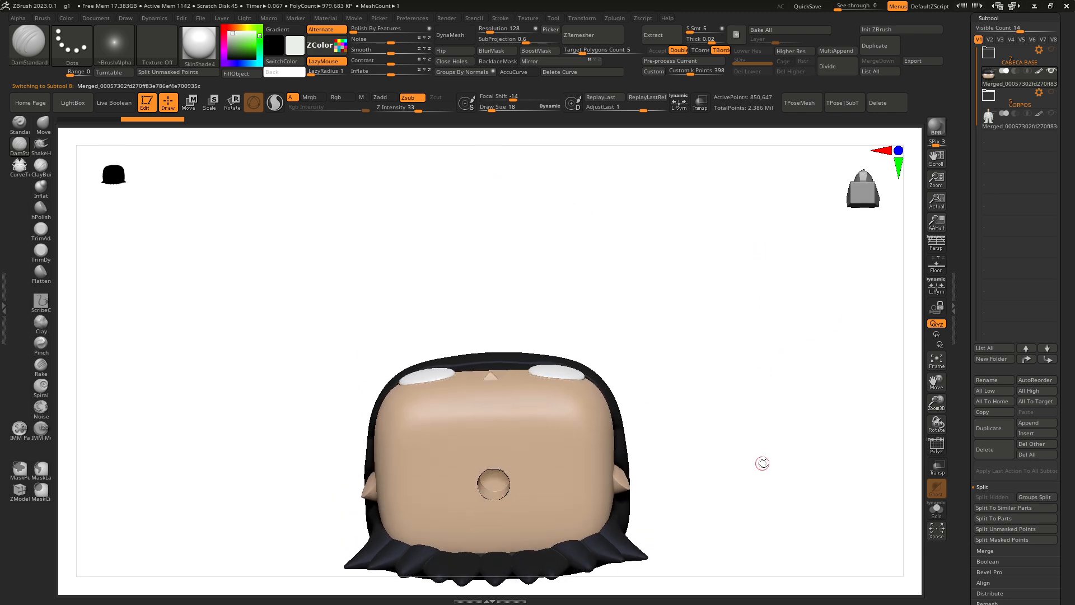
{"action": "left_click_drag", "start_coordinate": [761, 461], "coordinate": [734, 413]}
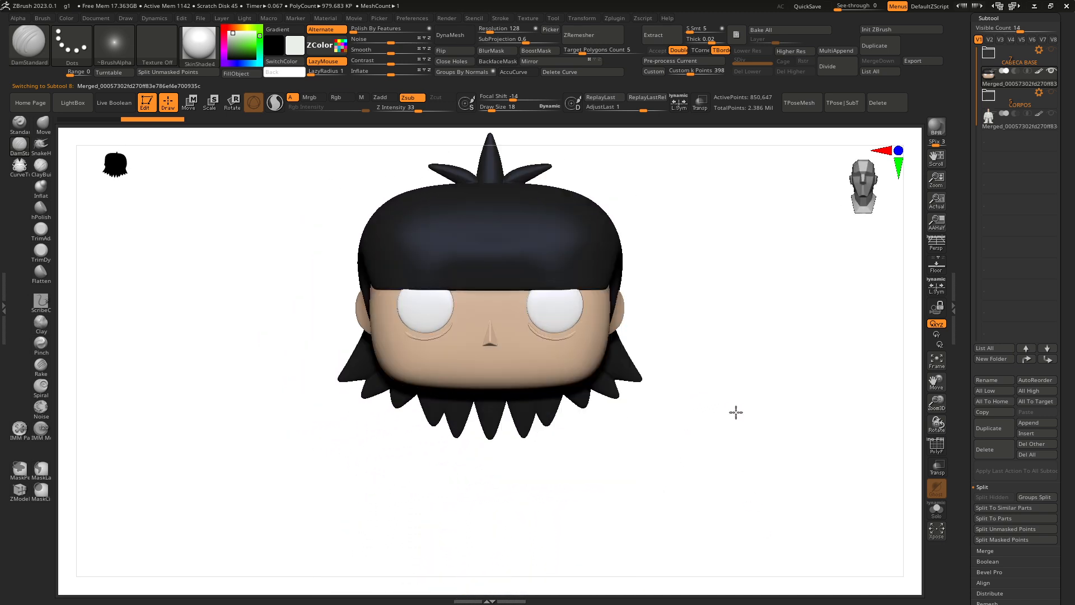
{"action": "mouse_move", "coordinate": [734, 372]}
{"action": "left_mouse_down"}
{"action": "mouse_move", "coordinate": [658, 374]}
{"action": "mouse_move", "coordinate": [740, 372]}
{"action": "left_mouse_up"}
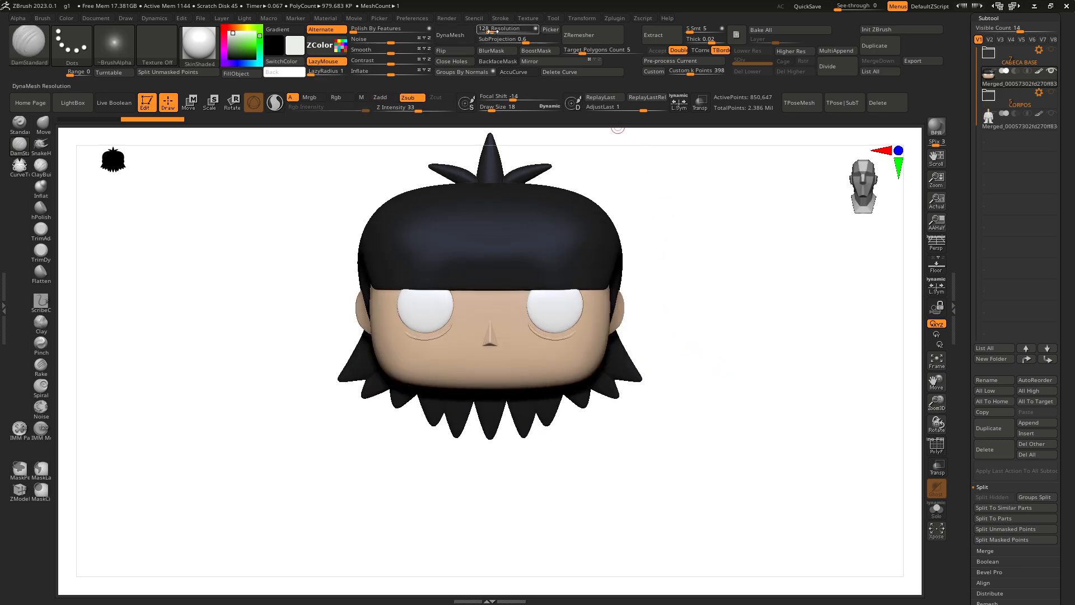
{"action": "left_click_drag", "start_coordinate": [489, 32], "coordinate": [496, 32]}
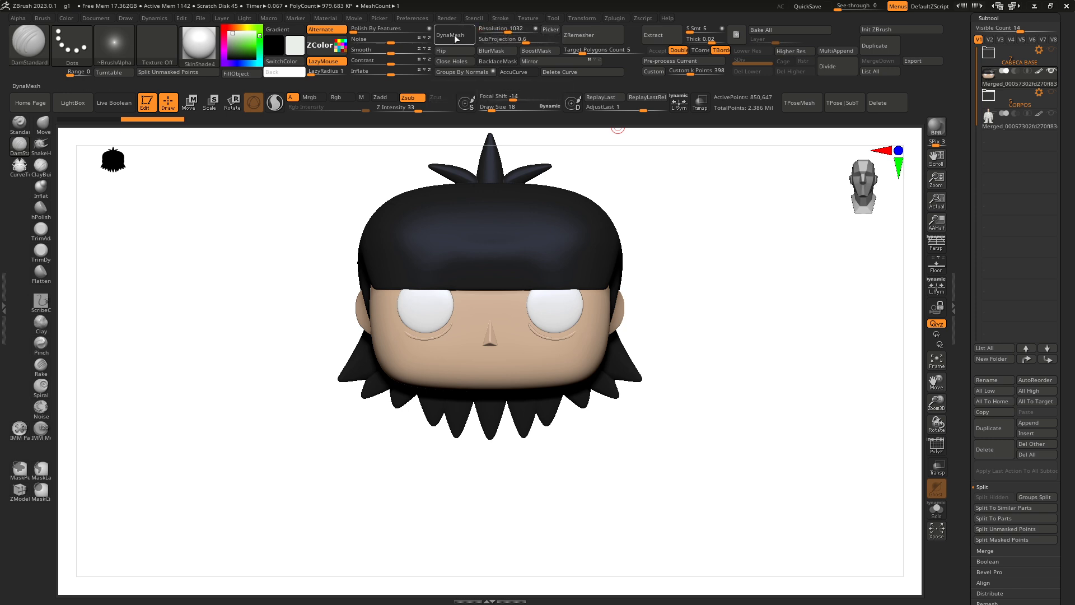
{"action": "left_click", "coordinate": [472, 41]}
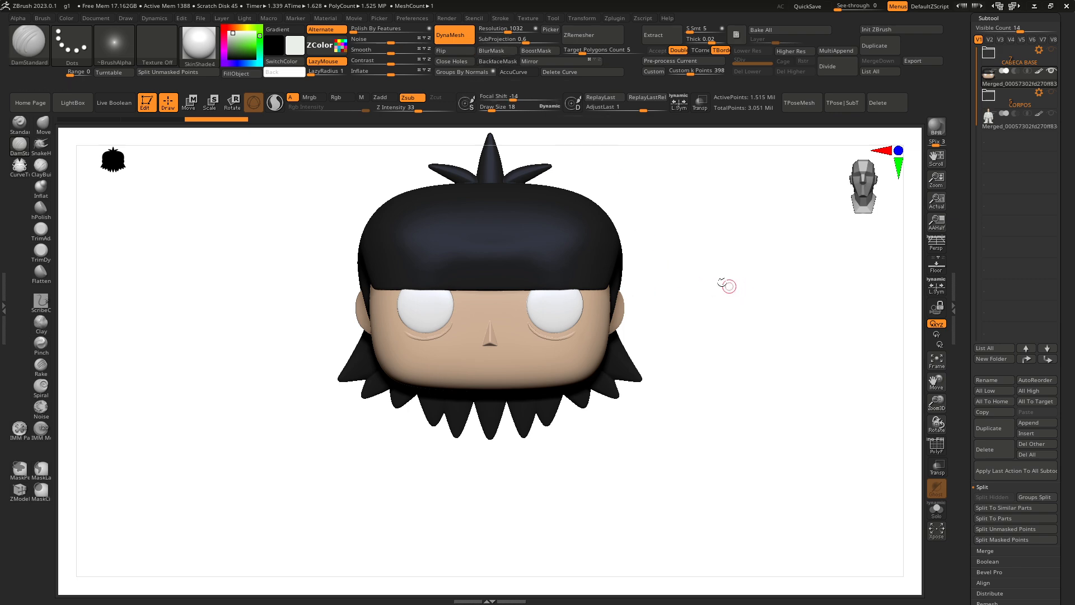
- Check the remeshed head from an angle and open the mesh export for it
{"action": "mouse_move", "coordinate": [734, 320]}
{"action": "left_mouse_down"}
{"action": "mouse_move", "coordinate": [672, 308]}
{"action": "mouse_move", "coordinate": [734, 305]}
{"action": "left_mouse_up"}
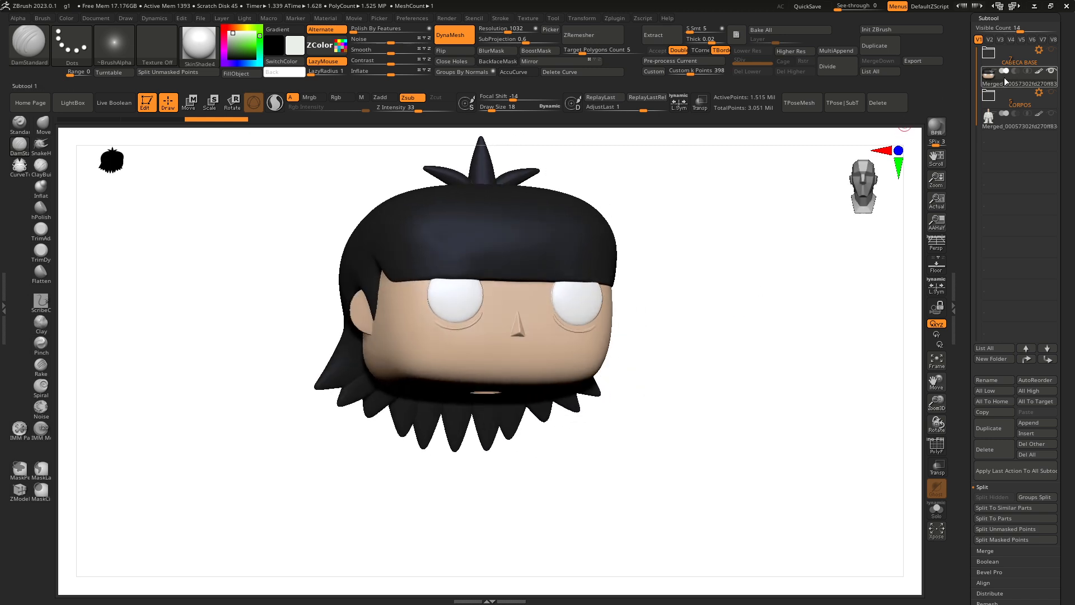
{"action": "left_click_drag", "start_coordinate": [823, 240], "coordinate": [749, 288], "text": "shift"}
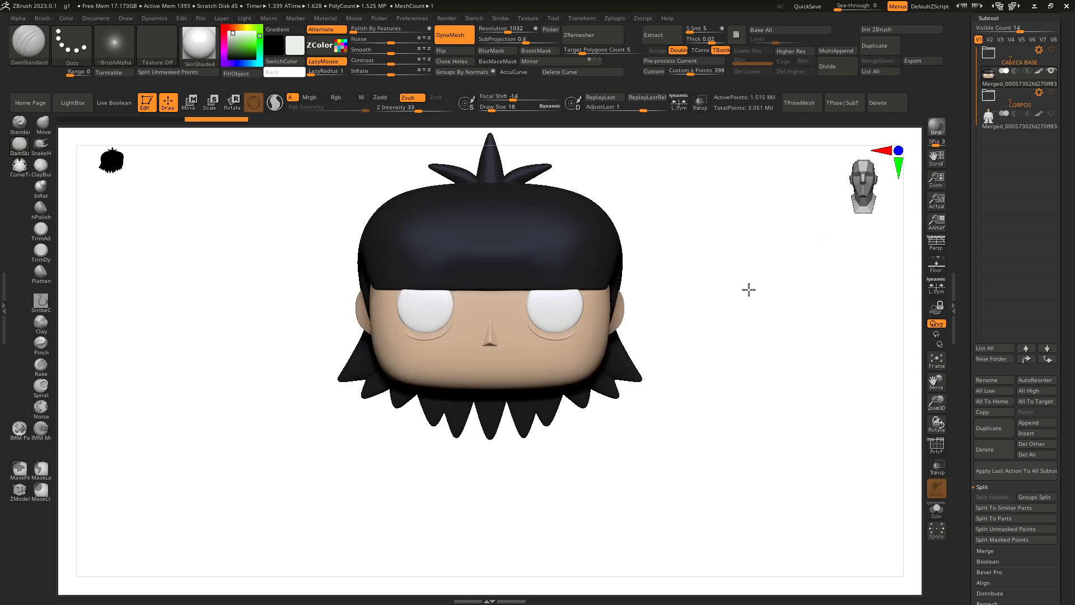
{"action": "left_click", "coordinate": [923, 61]}
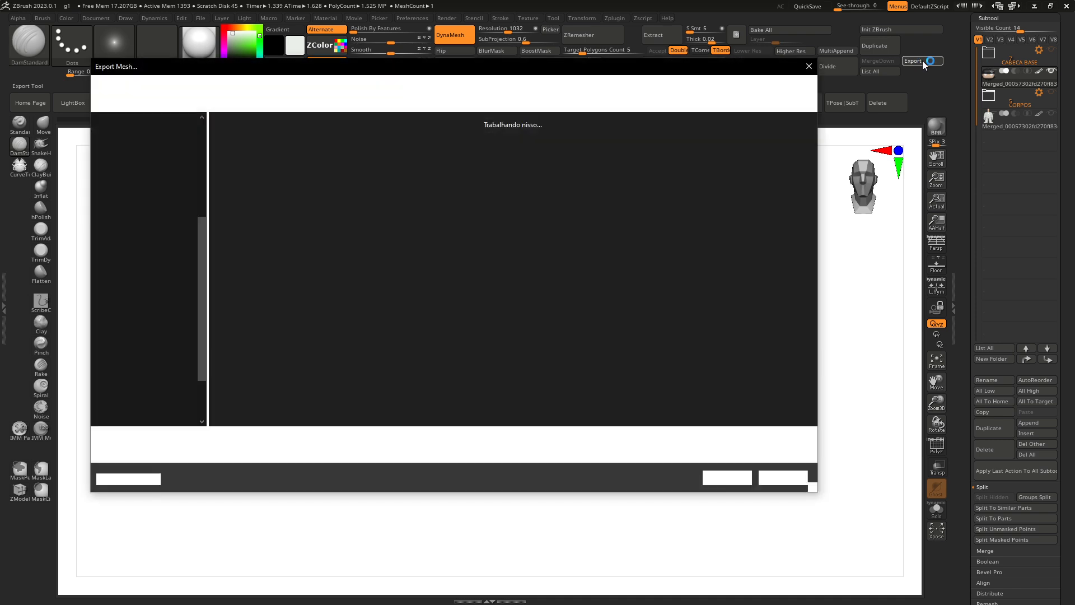